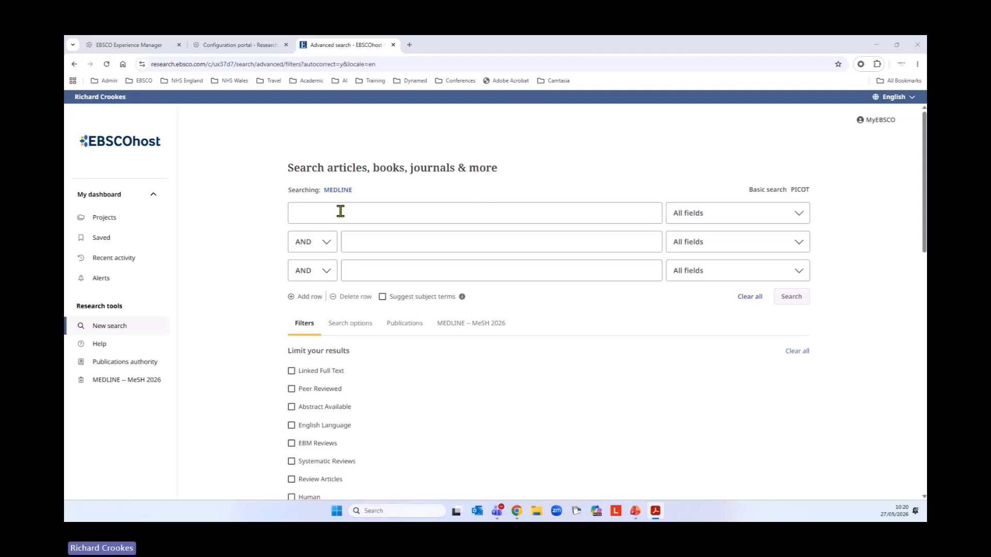
- Add a fourth search row and view the Boolean operators available for the second row
click(310, 298)
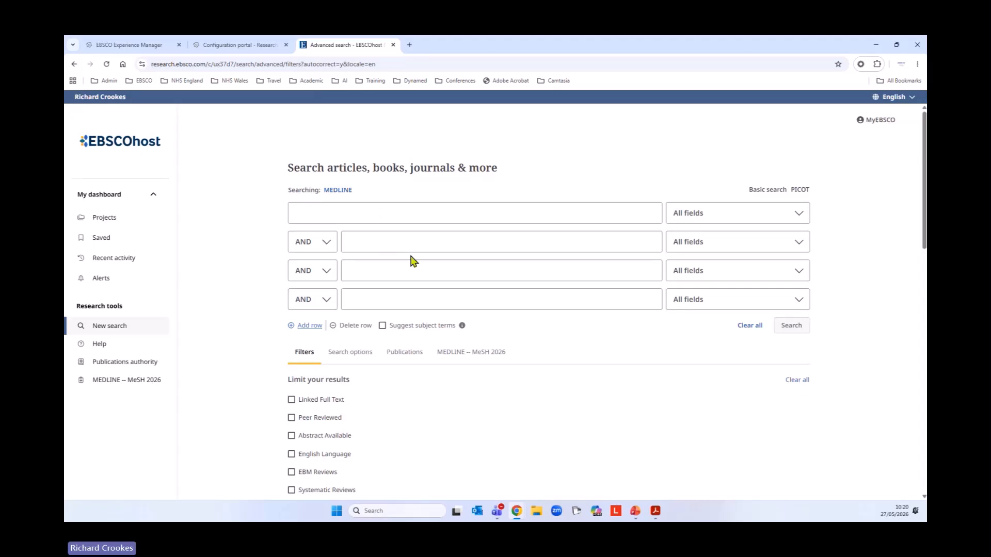
click(329, 246)
click(328, 246)
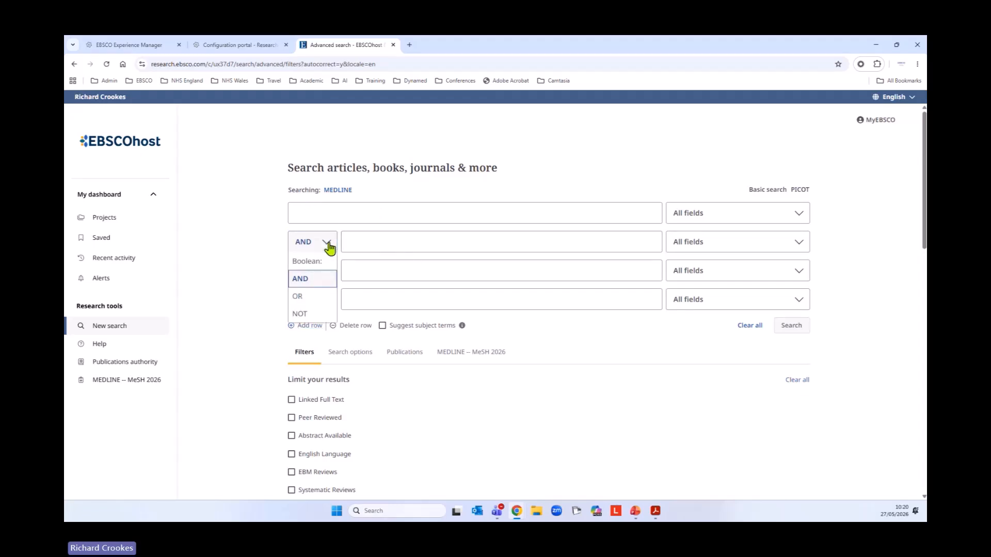
click(330, 247)
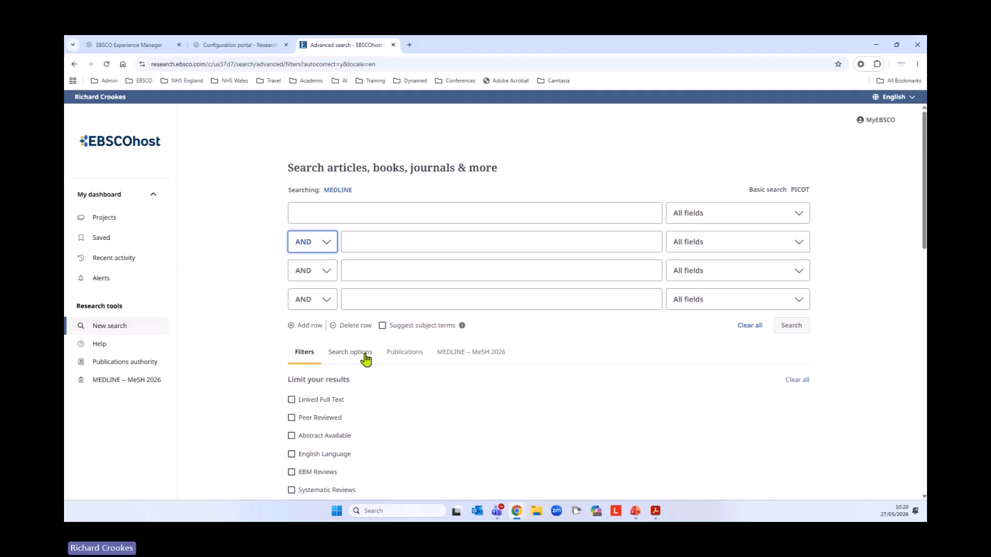
- Read the explanation of the Suggest subject terms option and view the field choices for the first search row
click(462, 326)
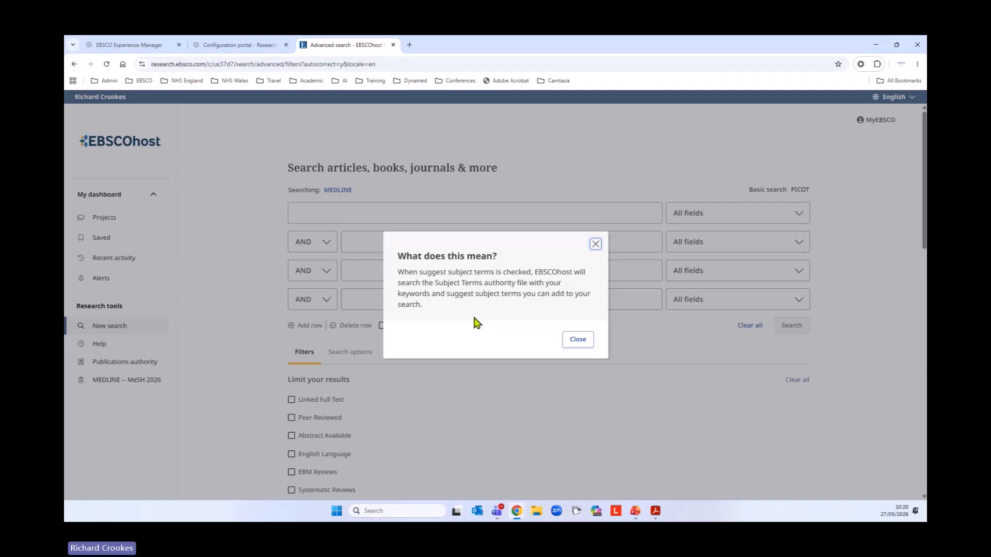
click(579, 341)
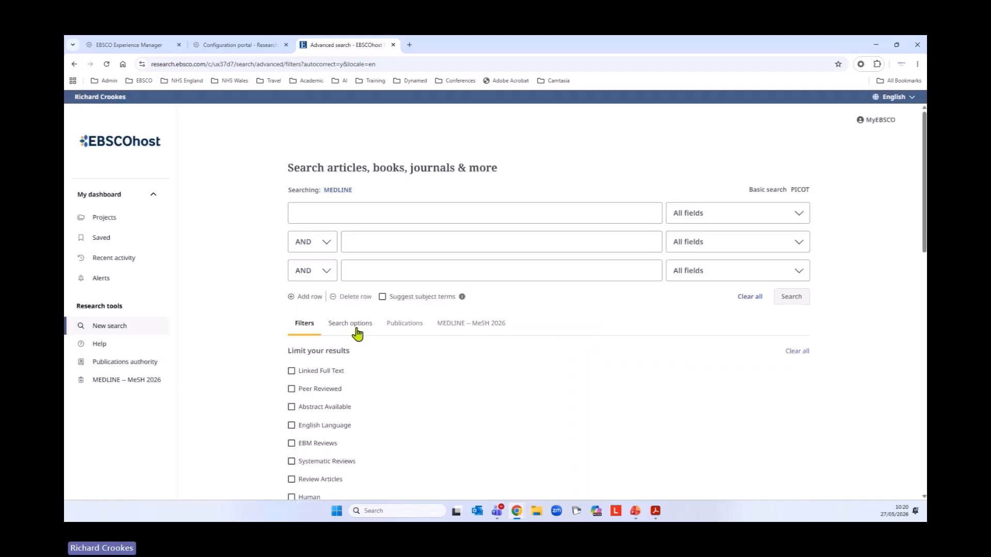
click(766, 216)
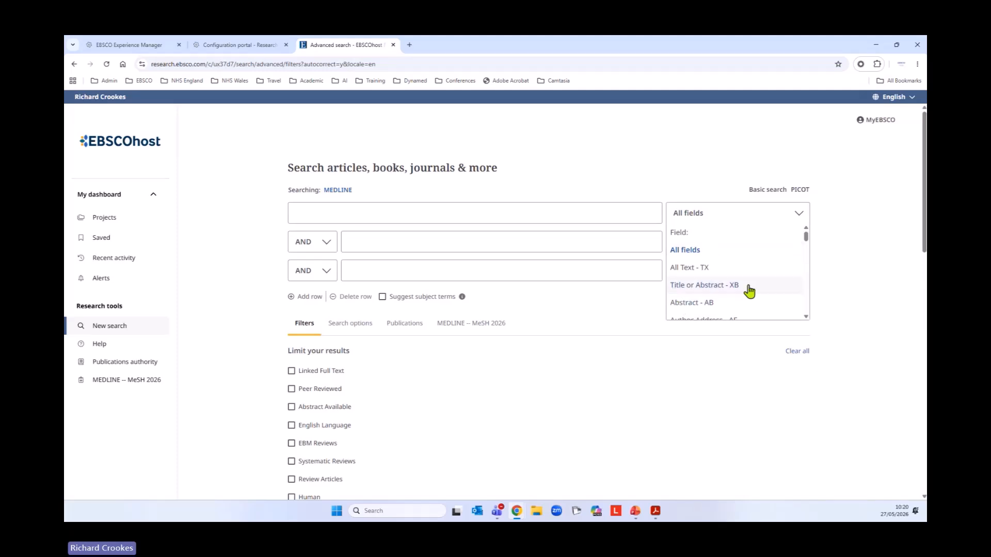
click(869, 310)
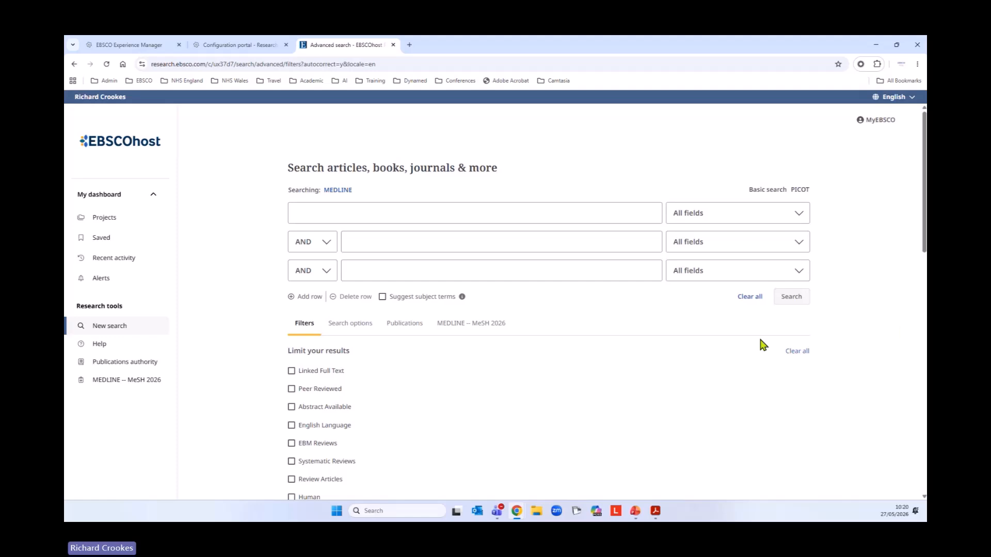
- Review the result filters, search modes and expanders available for the advanced search
scroll(644, 329, down, 3)
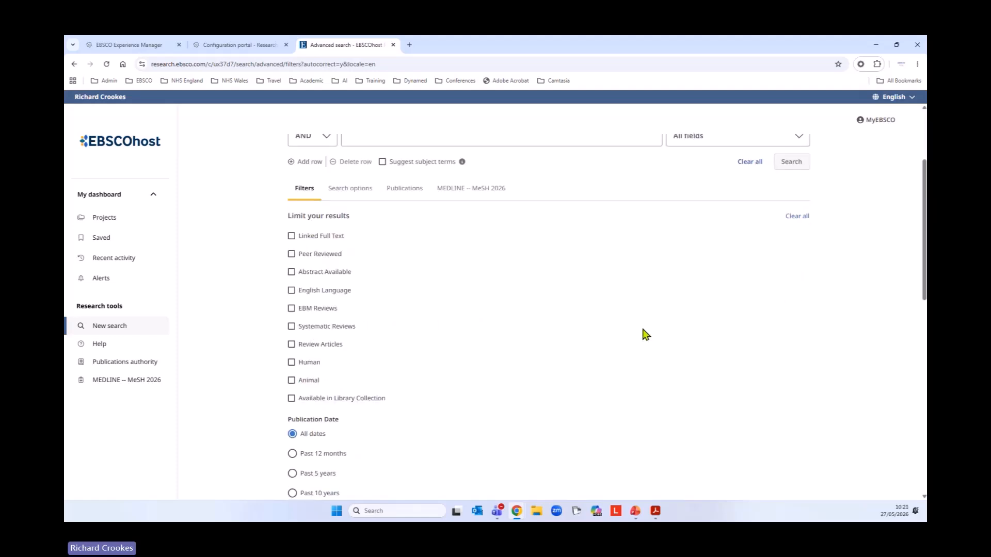
click(351, 189)
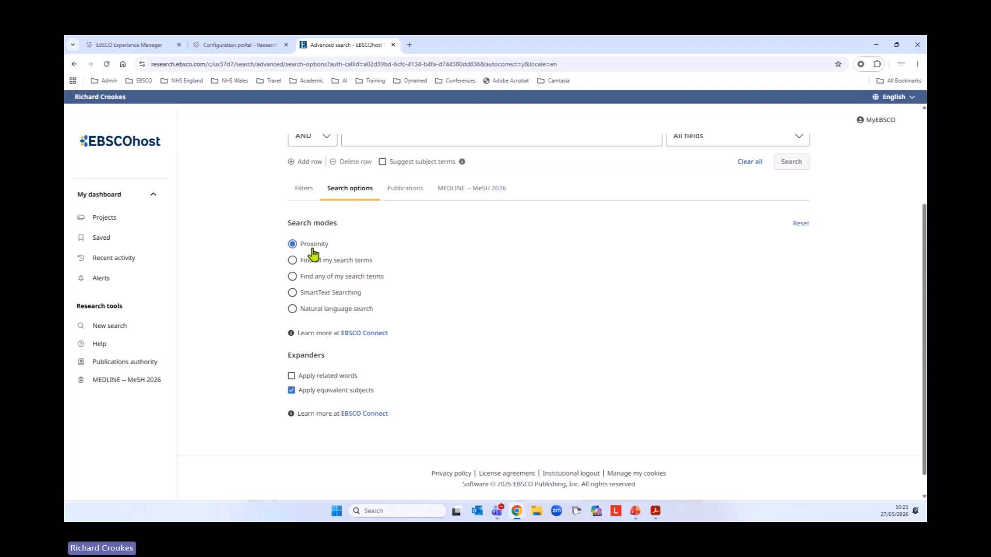
scroll(599, 328, up, 3)
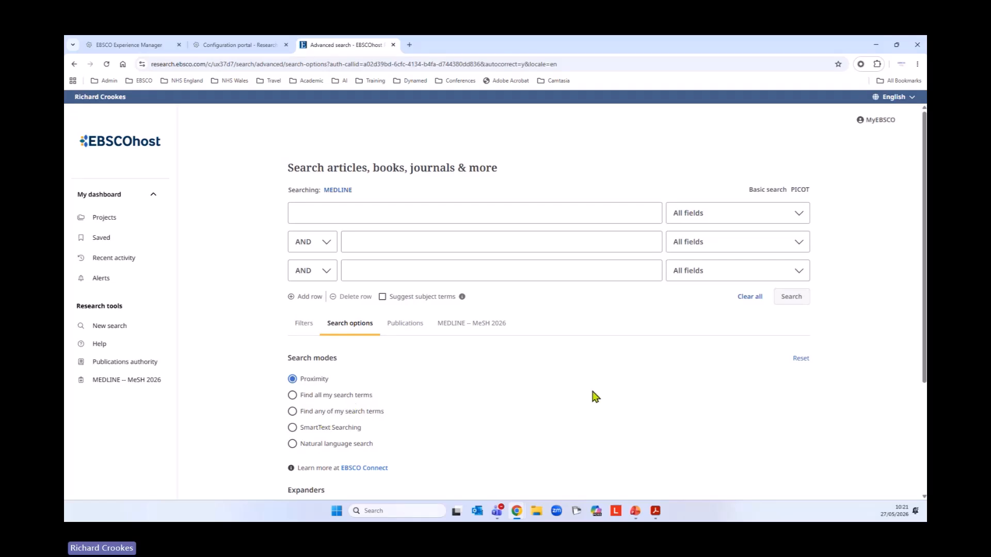
scroll(593, 400, down, 3)
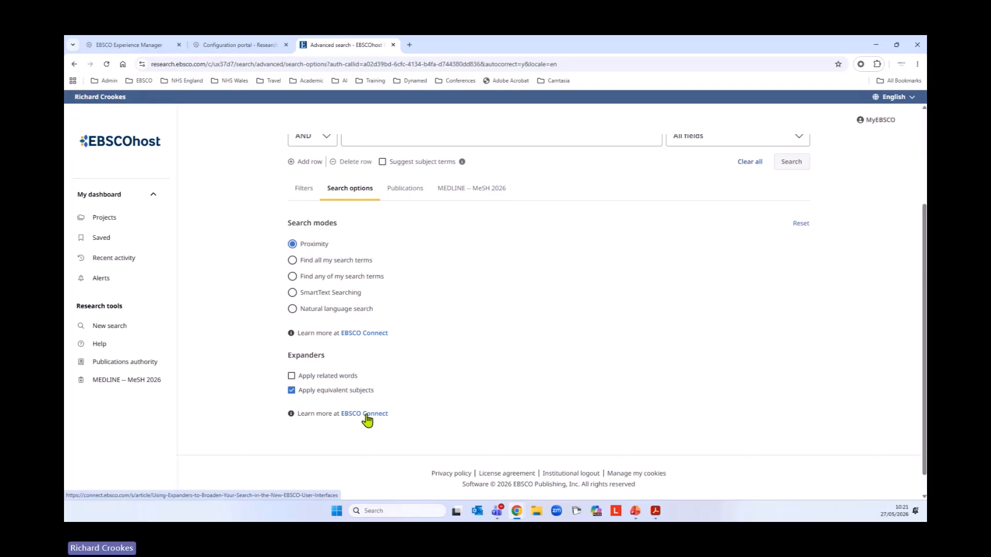
scroll(653, 394, up, 3)
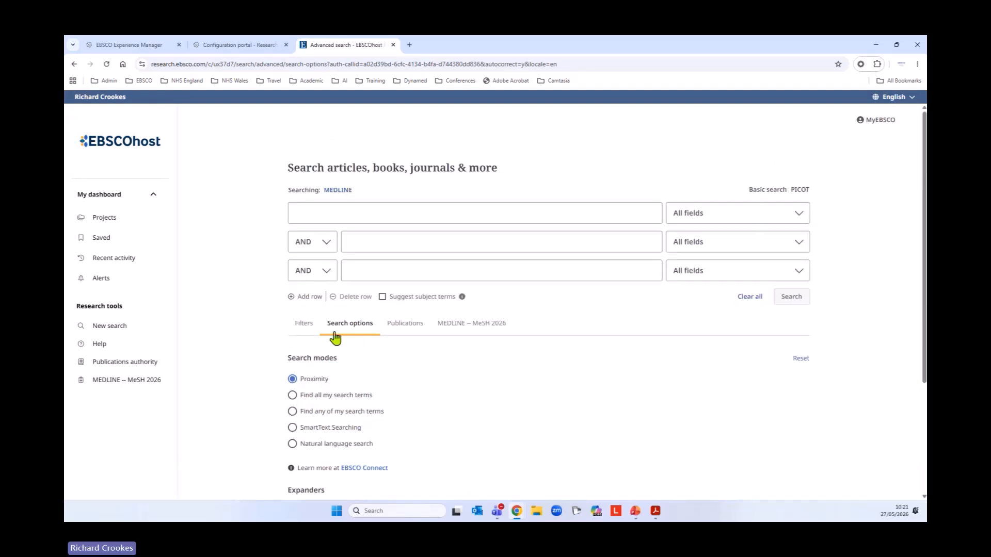
click(305, 325)
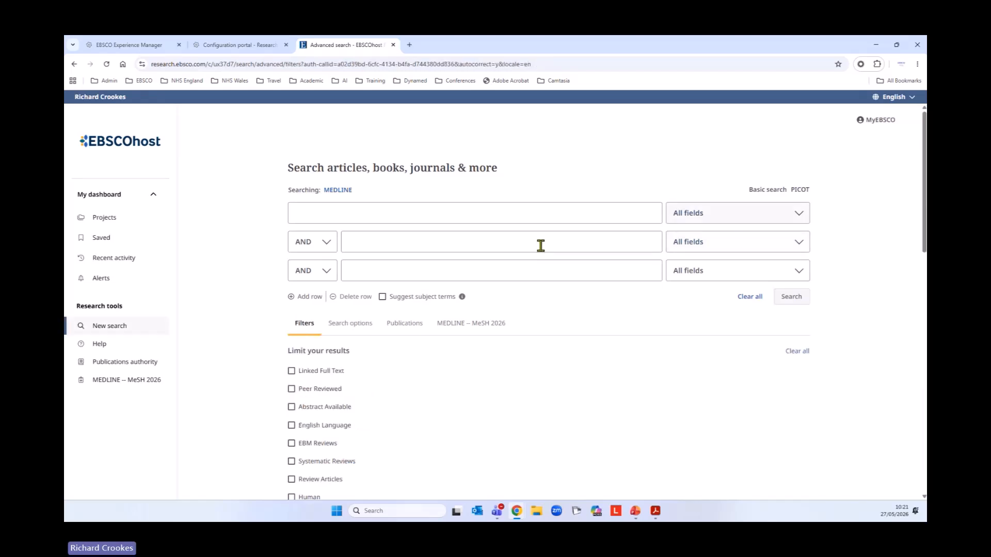
- Search MEDLINE for aged OR elder* OR "old people" OR old* in the Title or Abstract - XB field
click(761, 221)
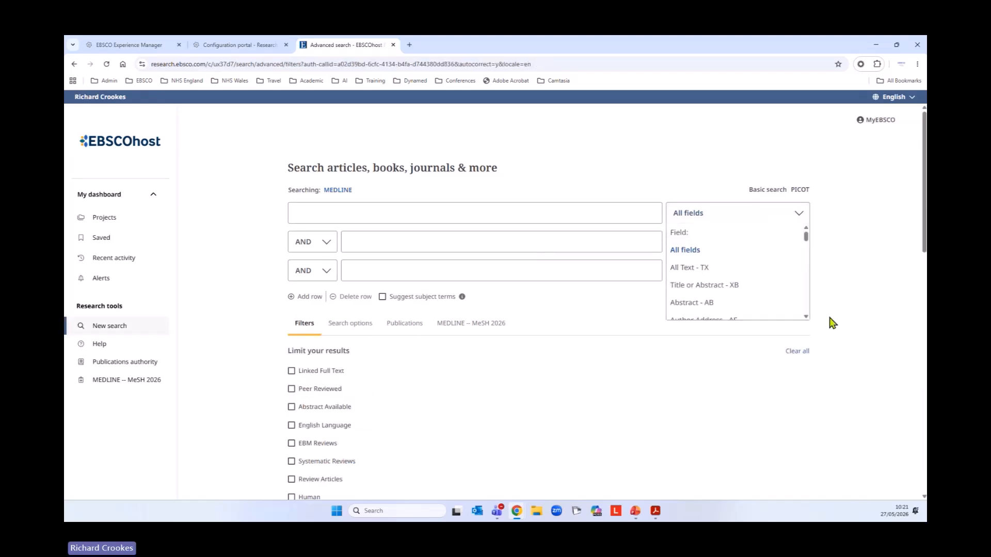
click(748, 291)
click(488, 215)
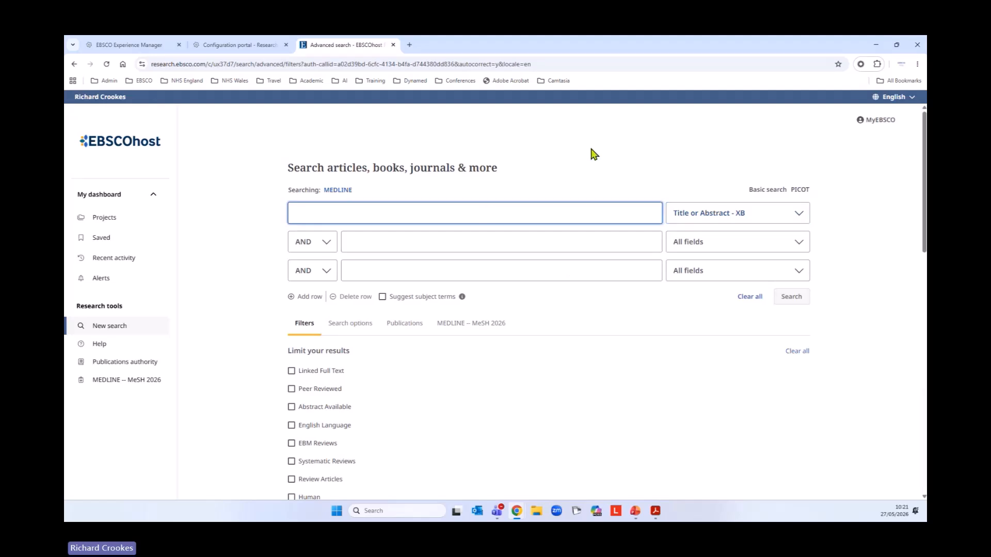
text(aged OR)
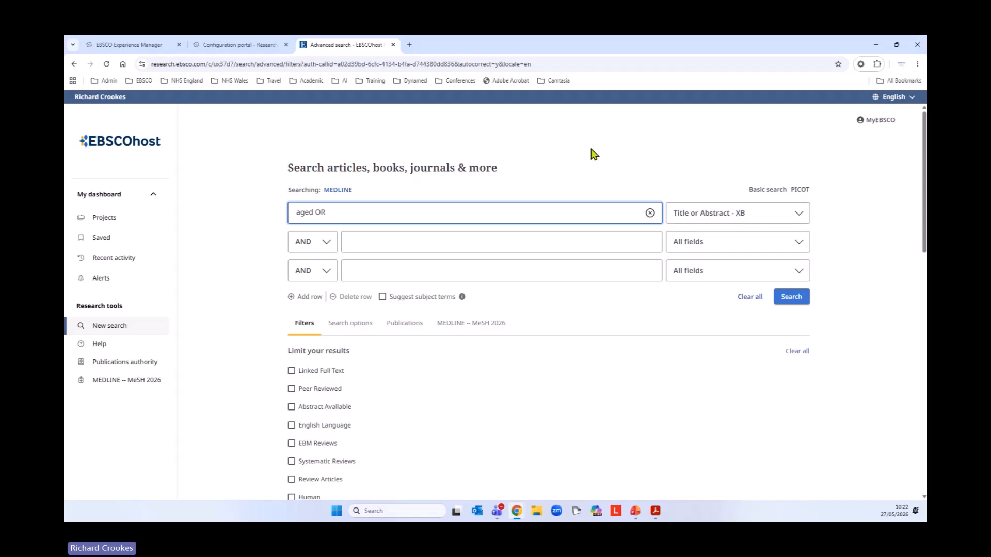
text(elder* OR "old people" OR O)
key(BackSpace)
text(old*)
drag(431, 213, 292, 221)
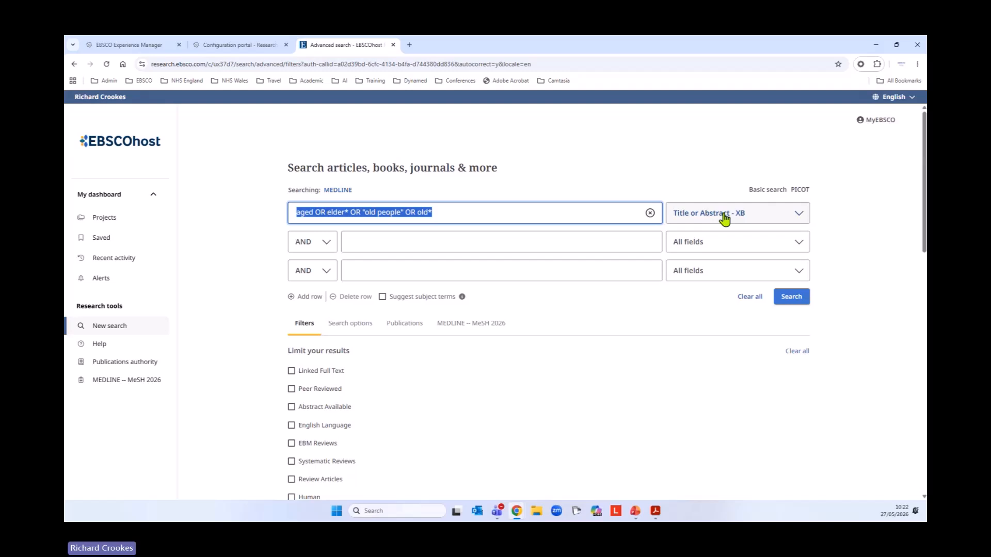
click(658, 169)
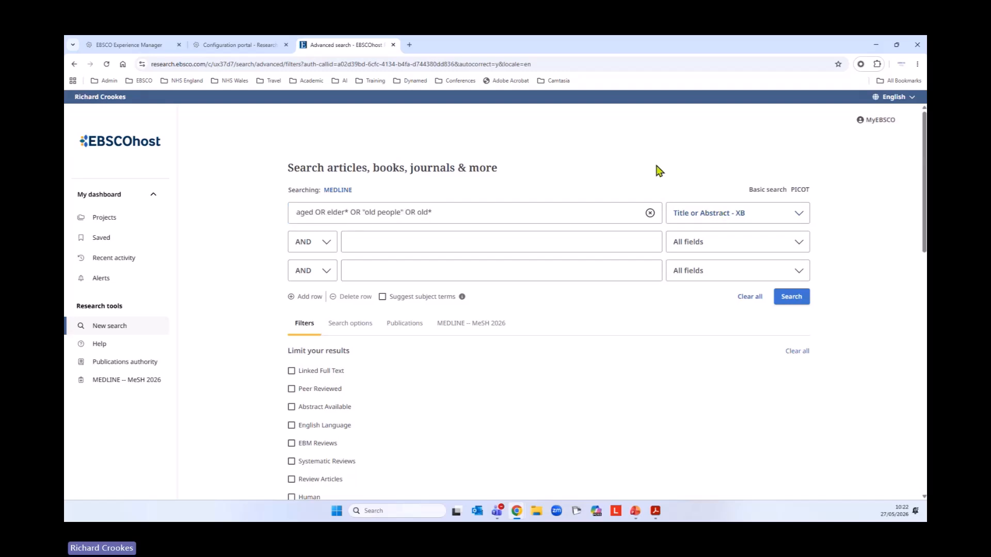
click(801, 300)
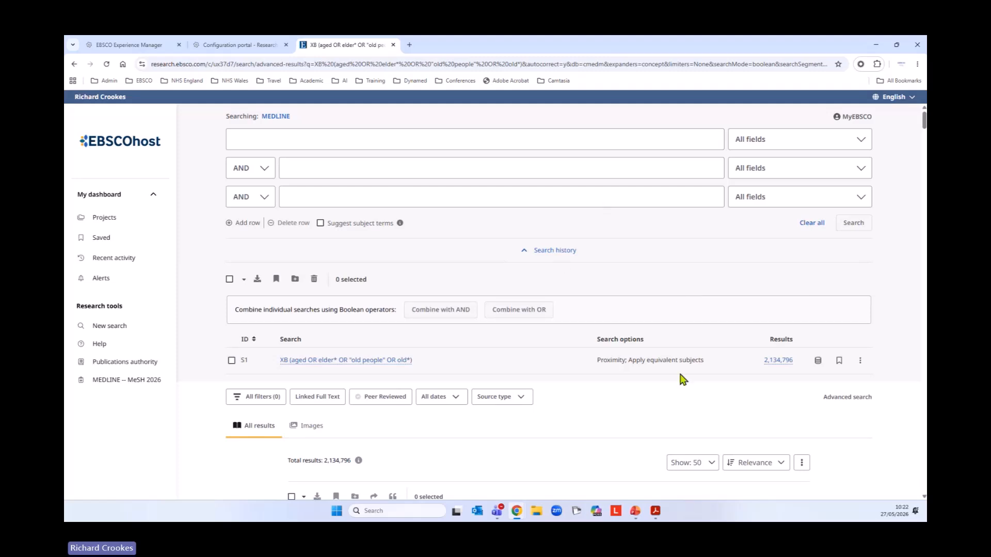
- Examine the results page and the search options recorded for search S1 in the search history
scroll(620, 401, down, 2)
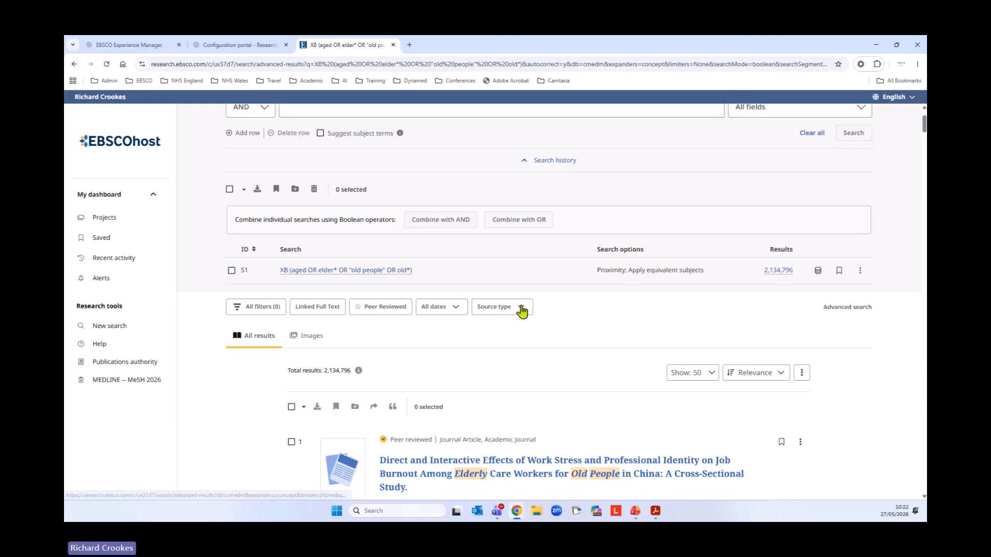
scroll(640, 353, up, 2)
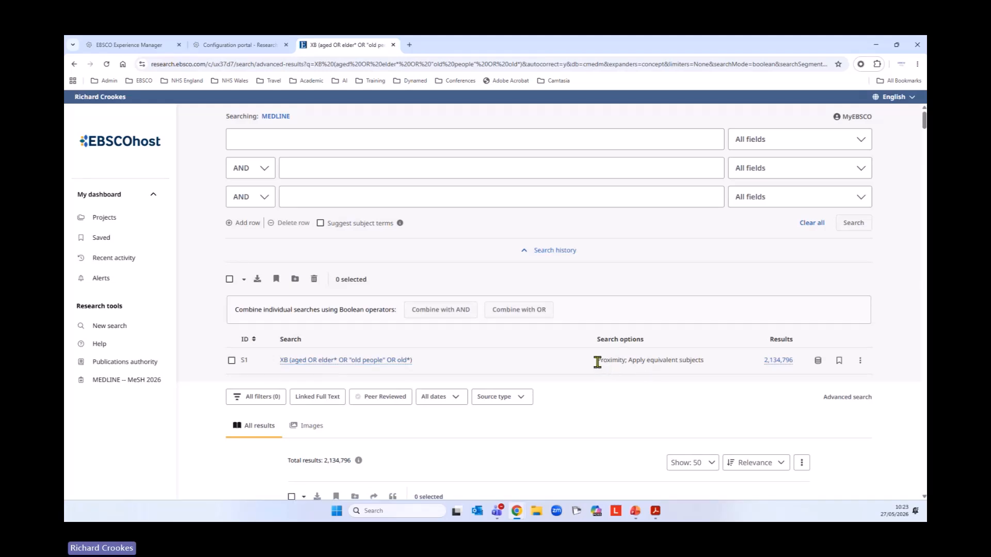
drag(597, 361, 706, 363)
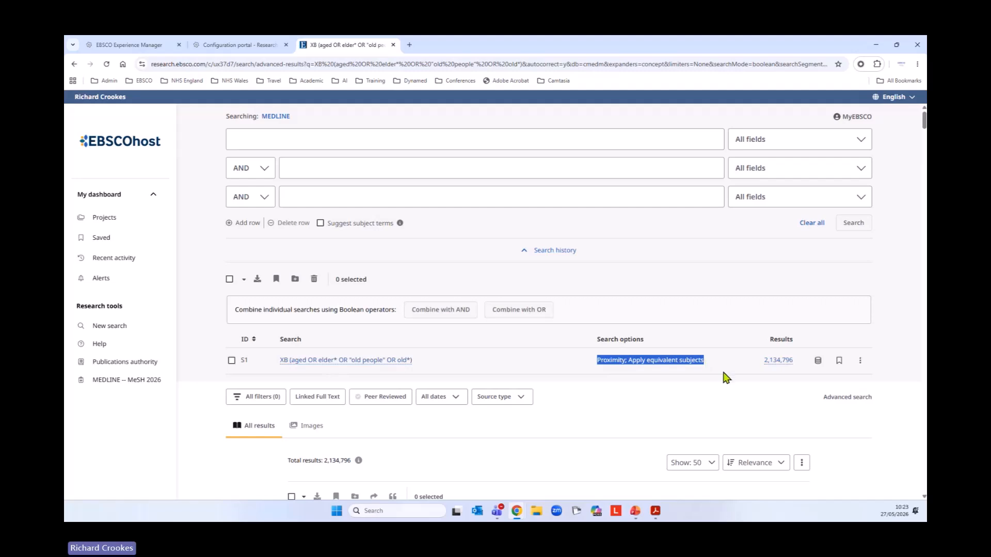
click(617, 376)
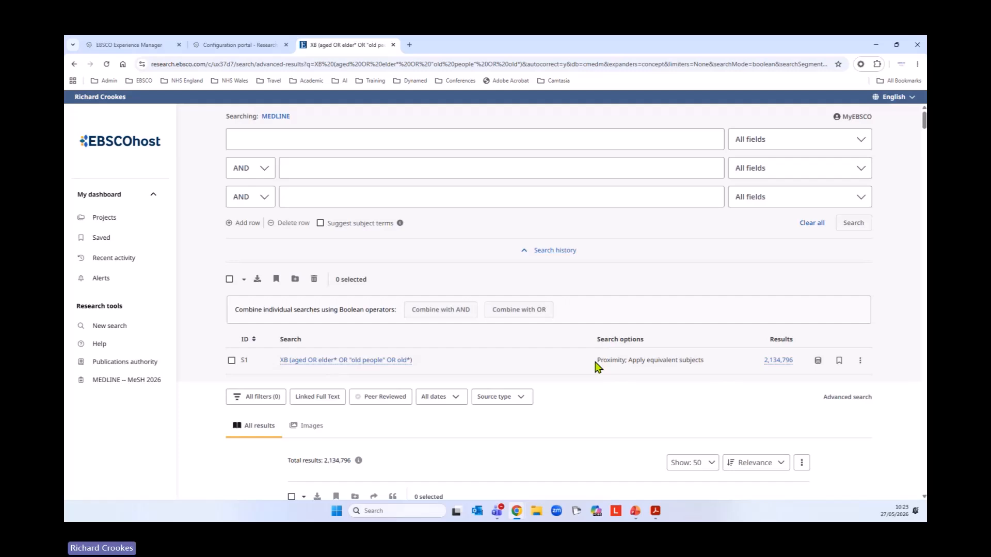
drag(596, 361, 627, 361)
click(644, 371)
- Check which database was used for search S1 in the search history
scroll(733, 393, down, 1)
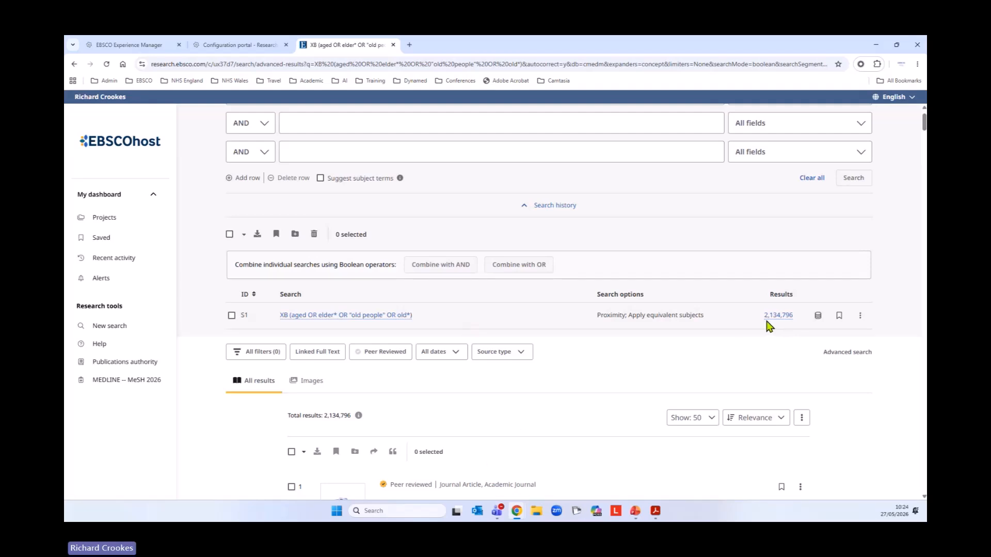
click(818, 315)
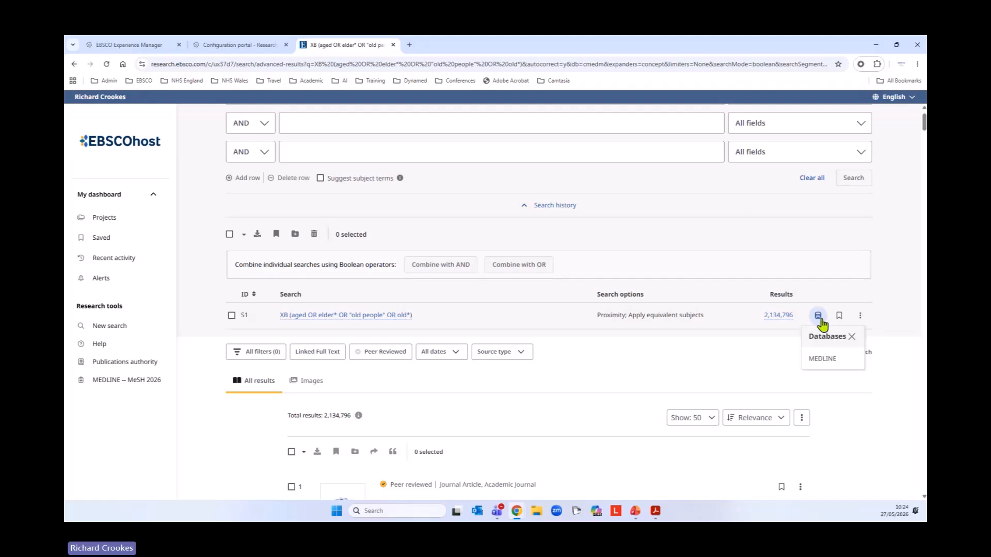
click(771, 377)
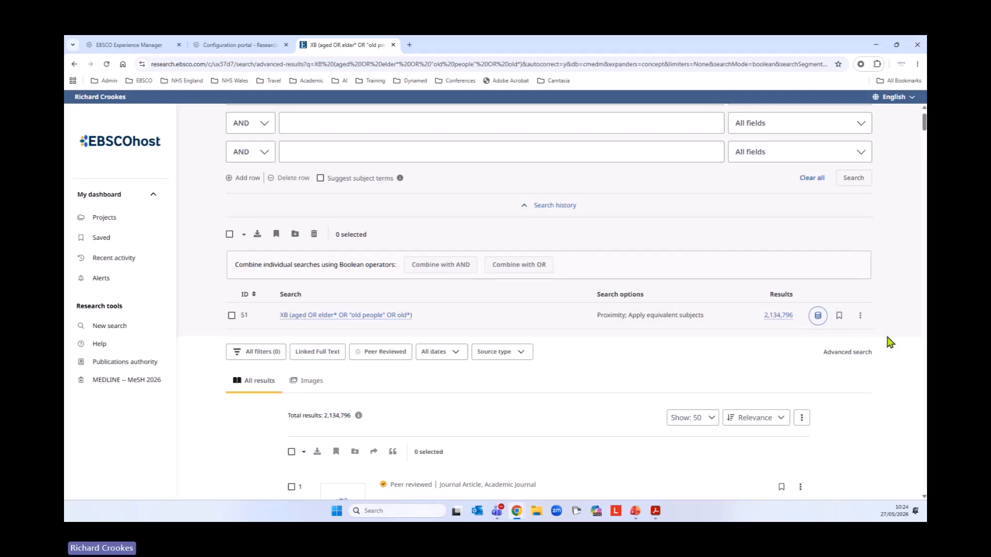
- Open search S1 for editing from its search details, update it, and return to the results page
click(861, 319)
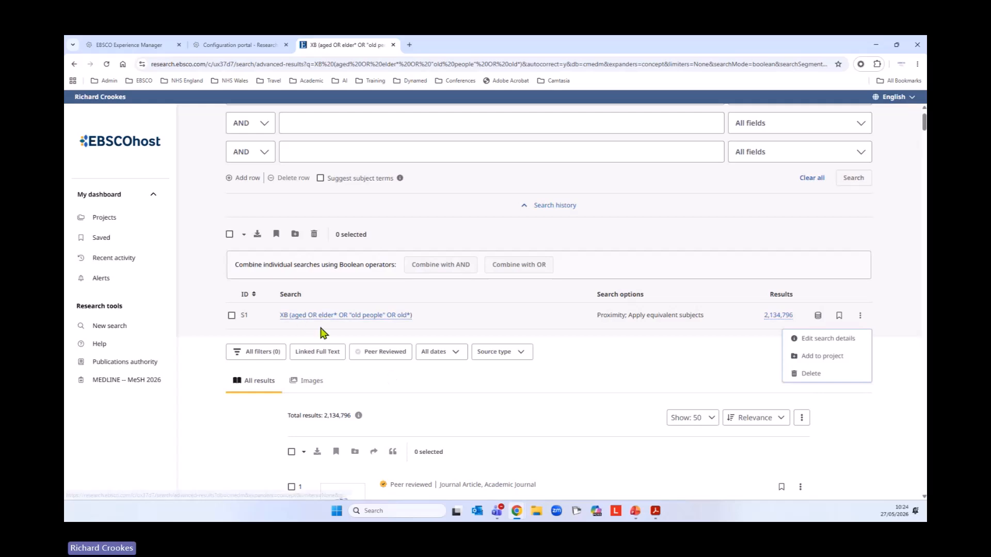
click(847, 340)
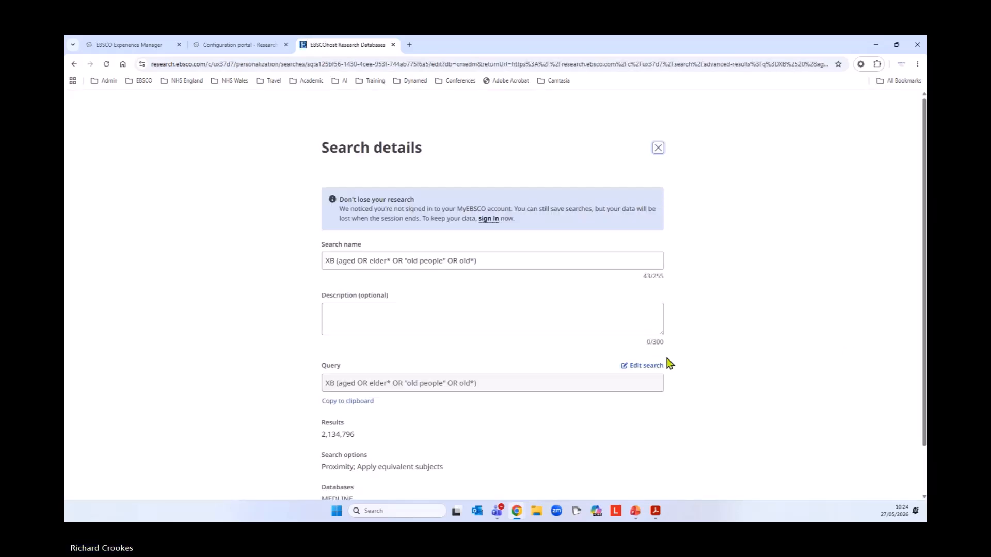
click(646, 366)
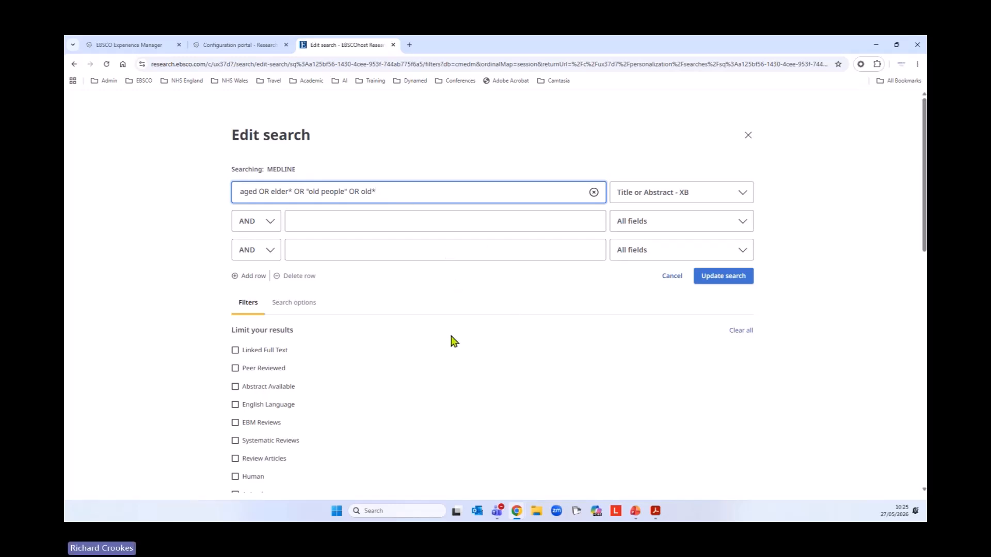
click(730, 281)
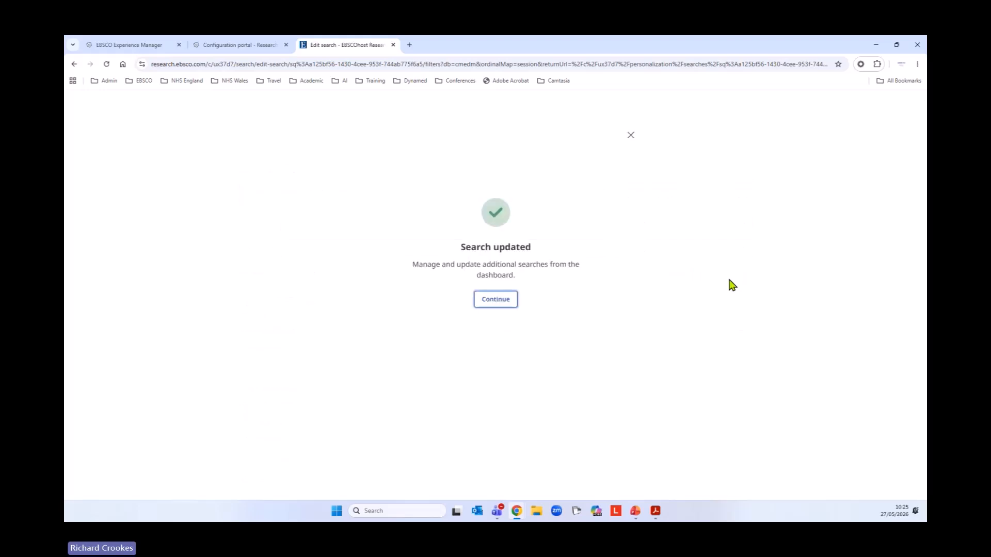
click(503, 306)
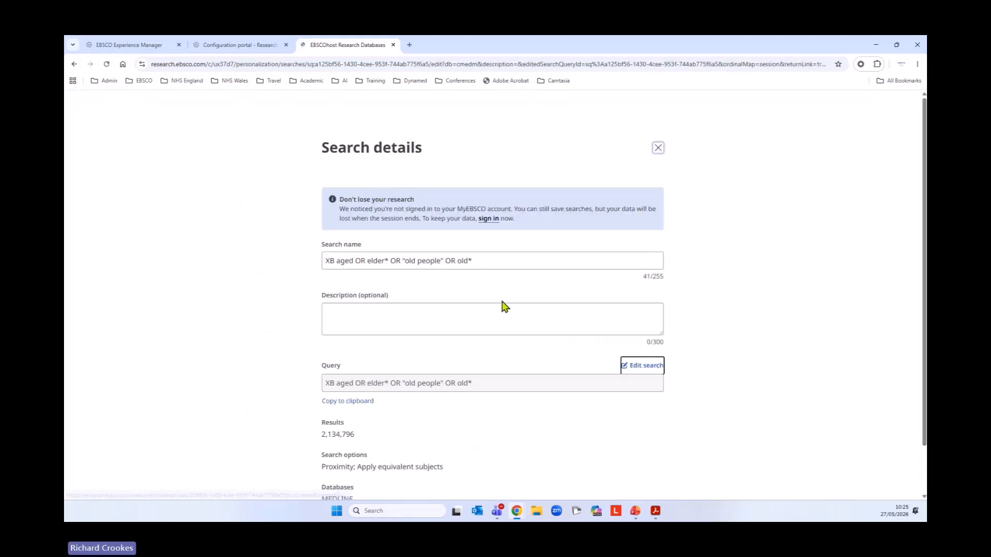
click(656, 150)
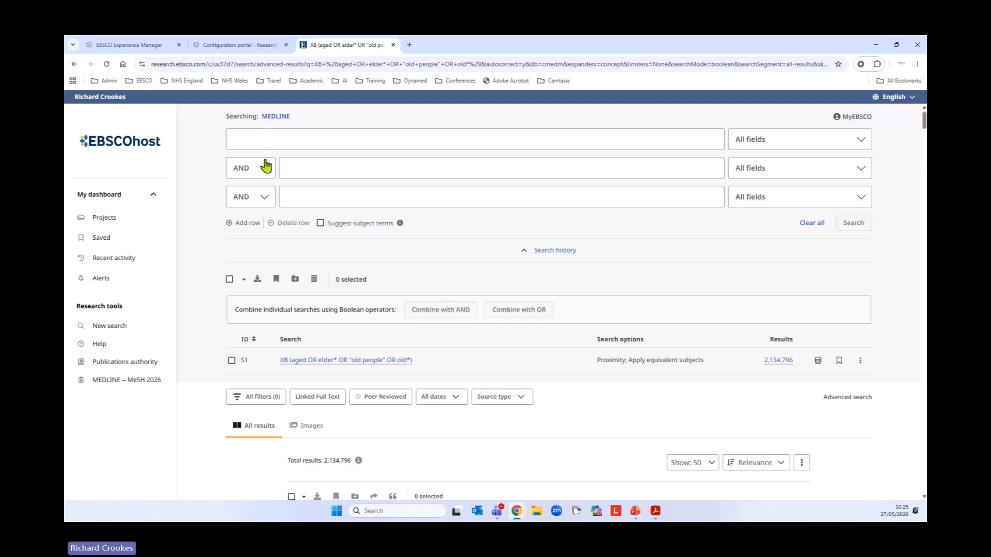
- Enter aged in the first search row and enable Suggest subject terms
click(256, 142)
text(aged)
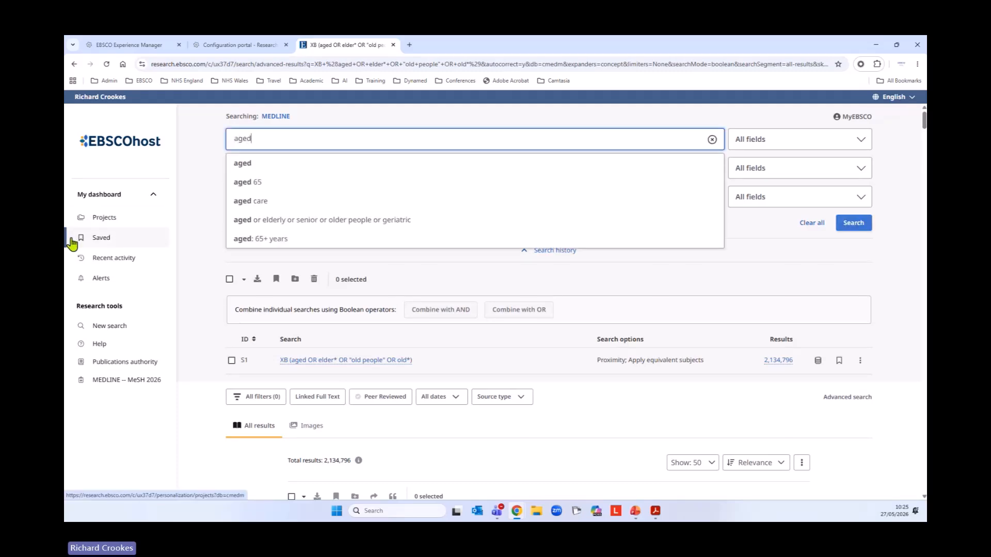
click(200, 198)
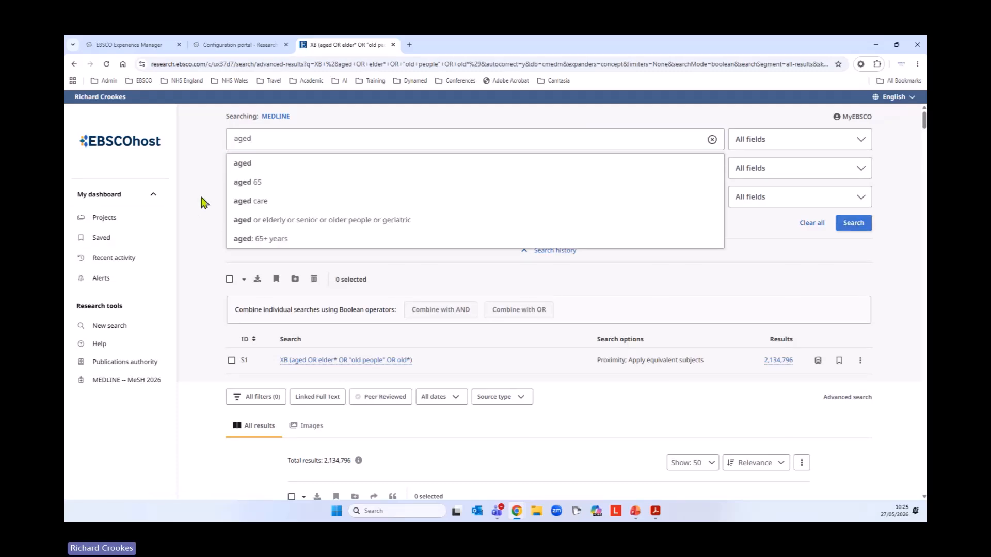
click(320, 223)
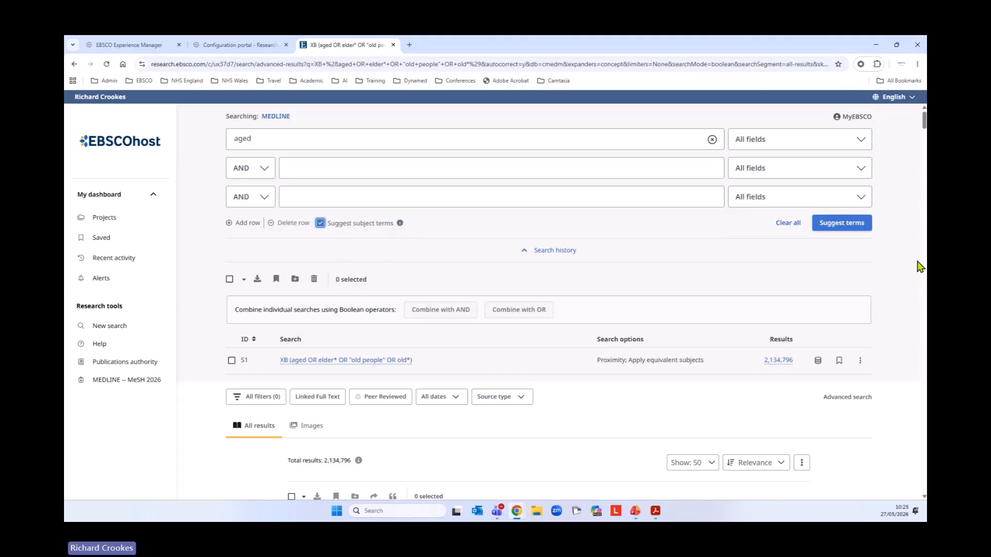
- Get the suggested MeSH terms for aged, open the Aged heading's details, select it and highlight its scope note
click(852, 232)
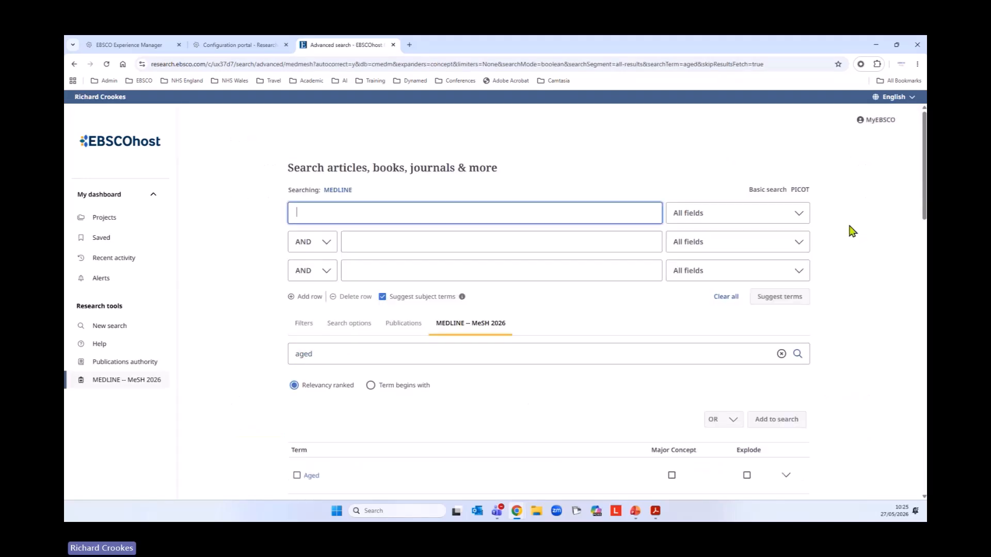
scroll(273, 284, down, 5)
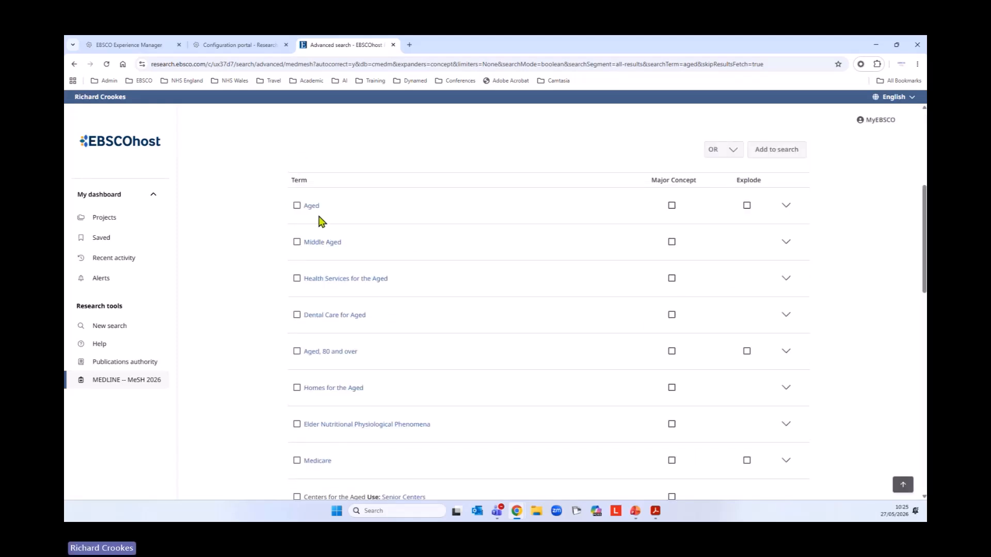
click(312, 206)
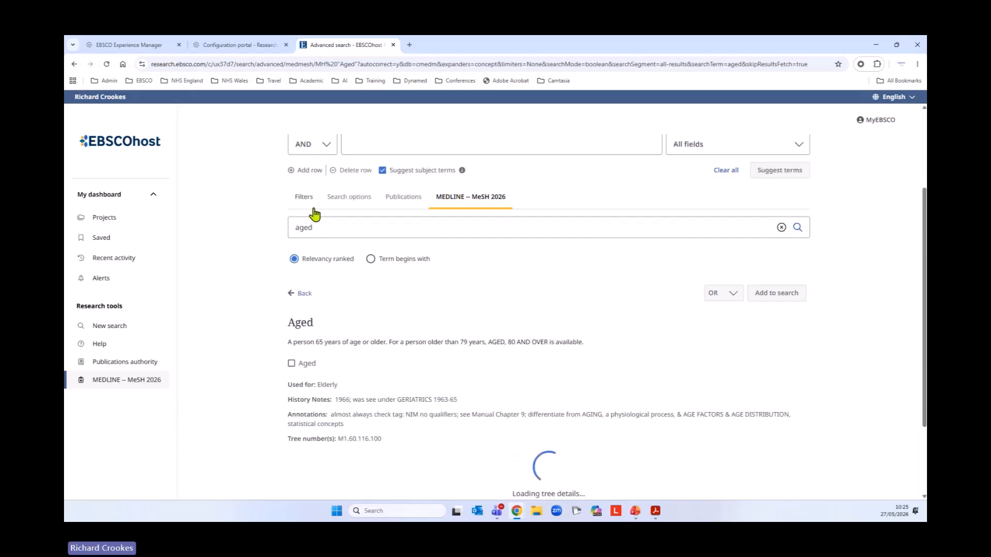
click(292, 363)
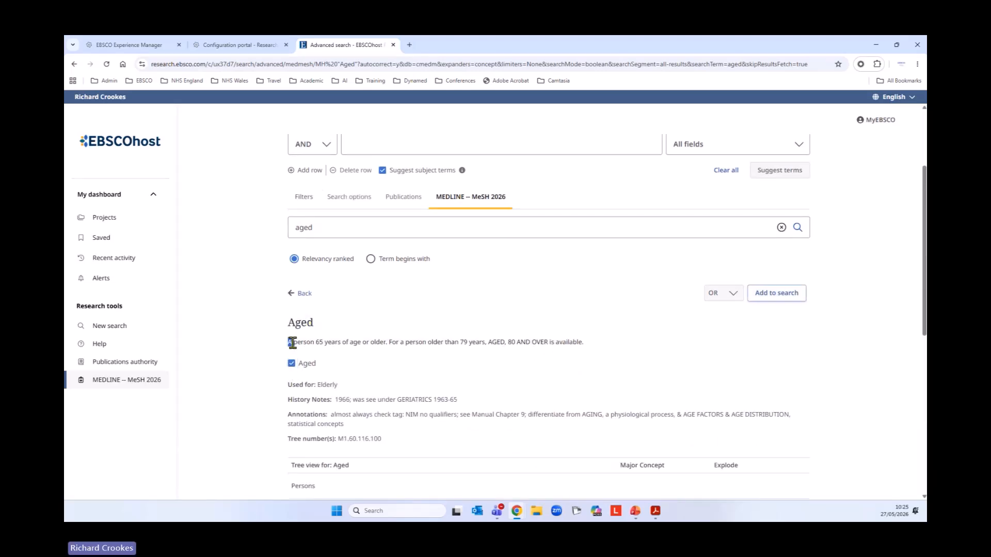
drag(287, 341, 387, 354)
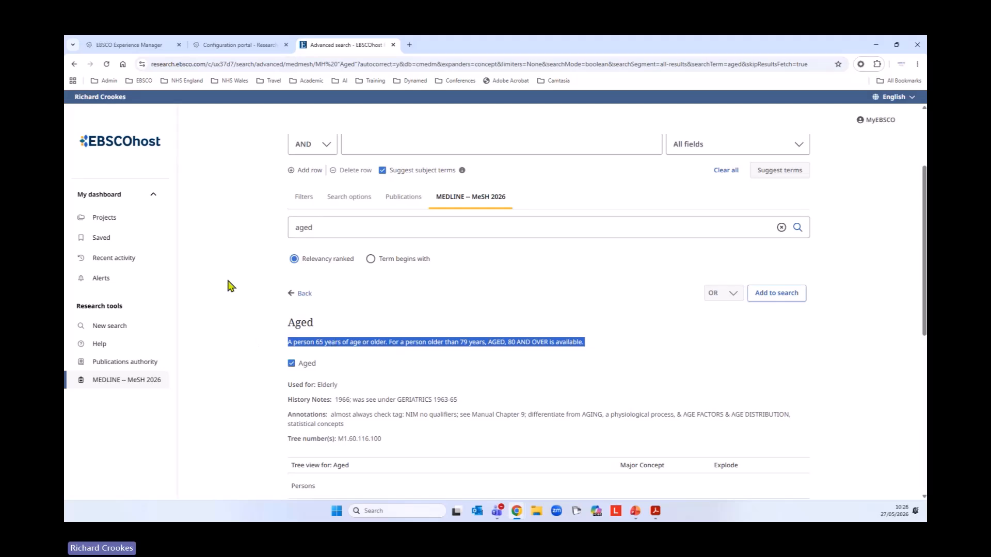
- Select both Aged and its narrower heading Aged, 80 and over in the tree view, with Explode enabled for each
scroll(226, 284, down, 2)
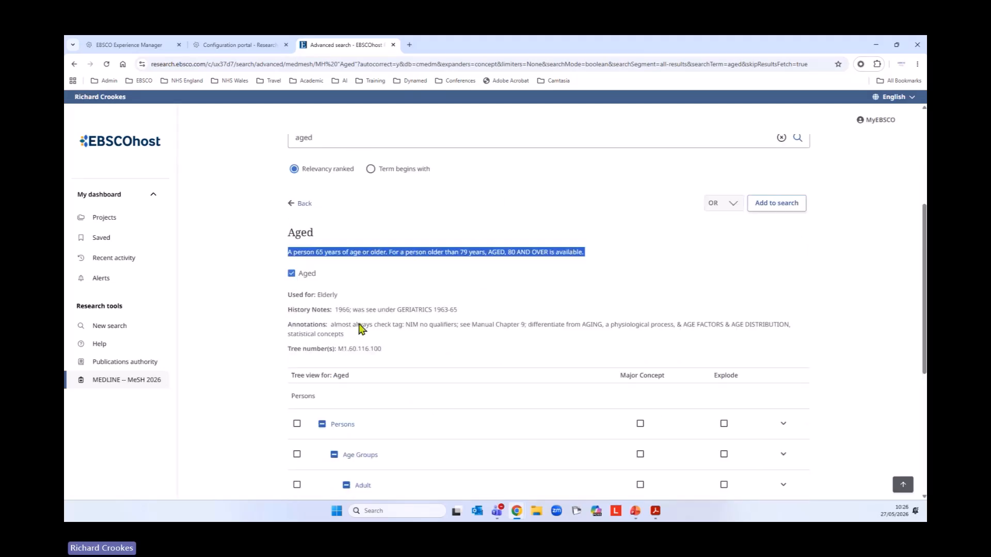
scroll(215, 293, down, 1)
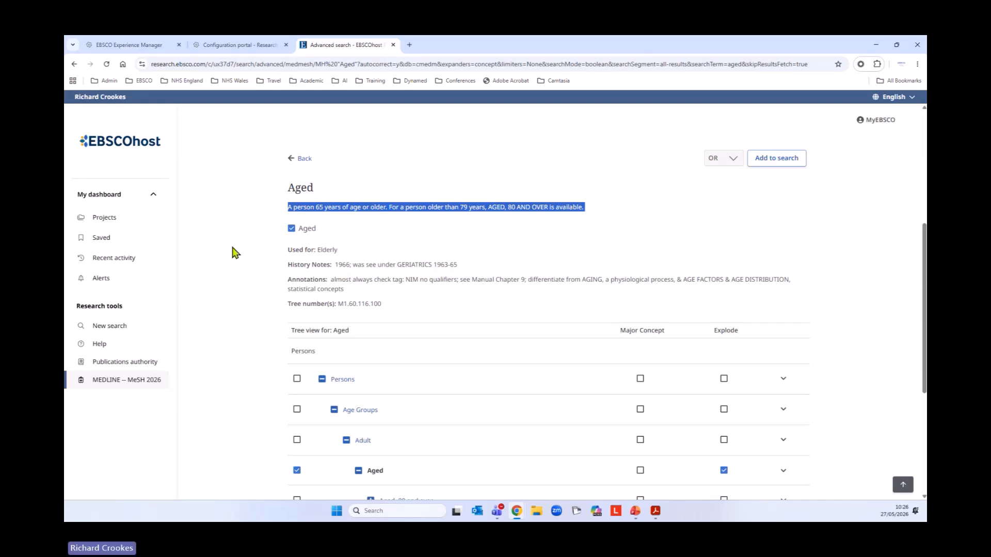
scroll(232, 250, down, 1)
scroll(234, 252, down, 1)
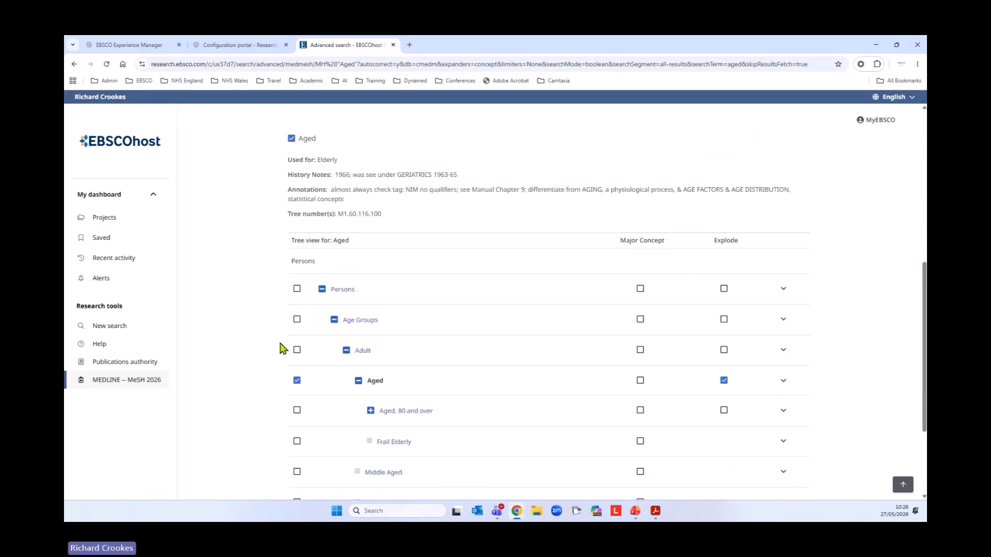
scroll(283, 349, down, 2)
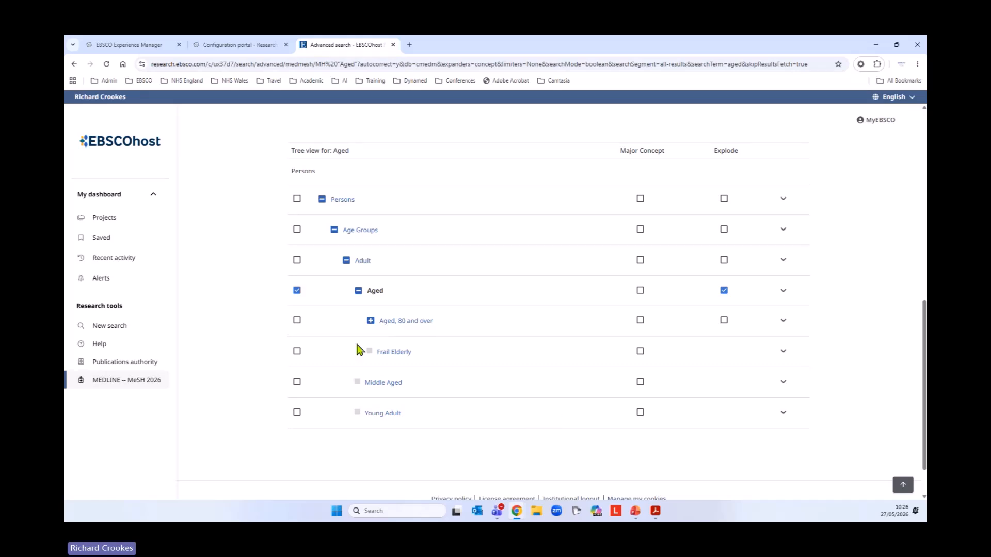
click(297, 320)
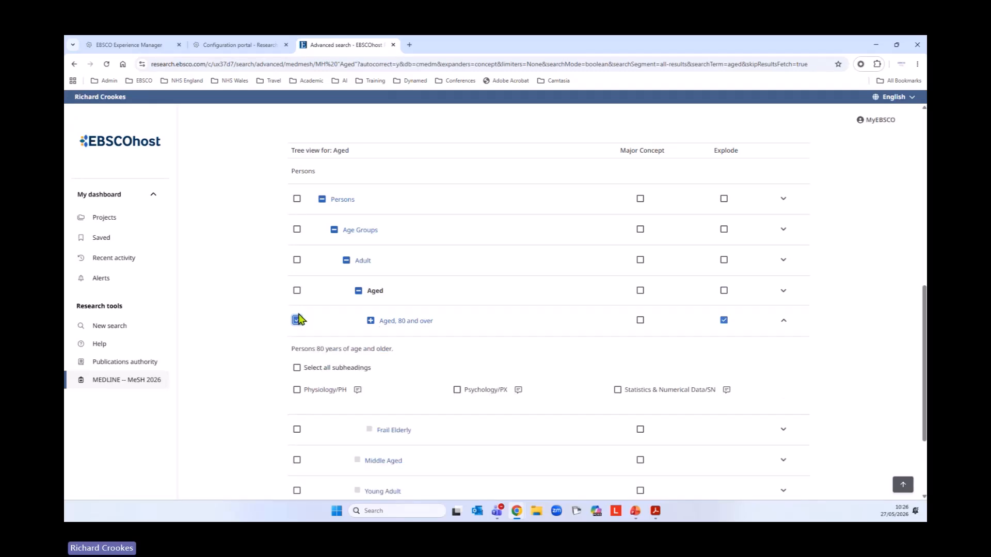
click(297, 290)
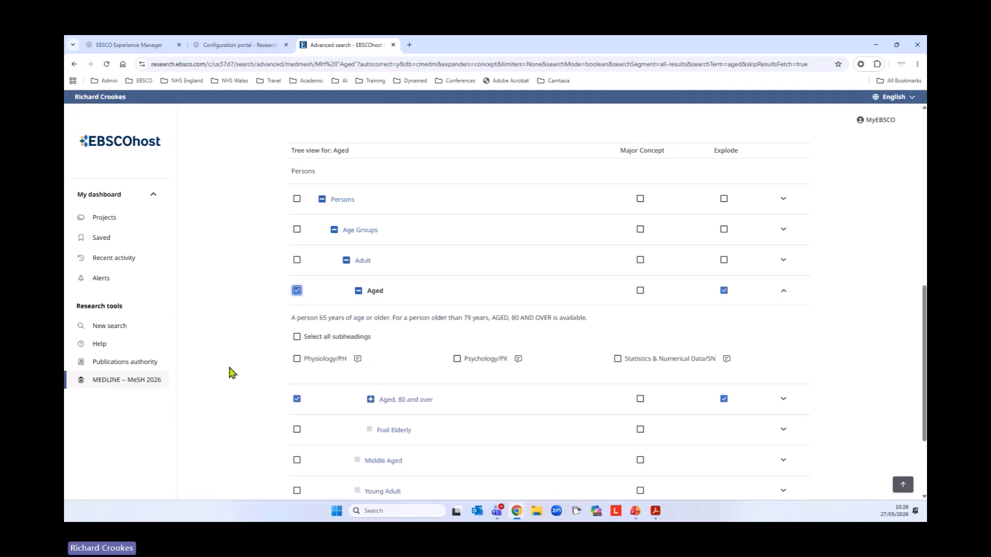
- Add the exploded Aged and Aged, 80 and over headings to the search with OR, and clear the search row again
scroll(231, 378, up, 3)
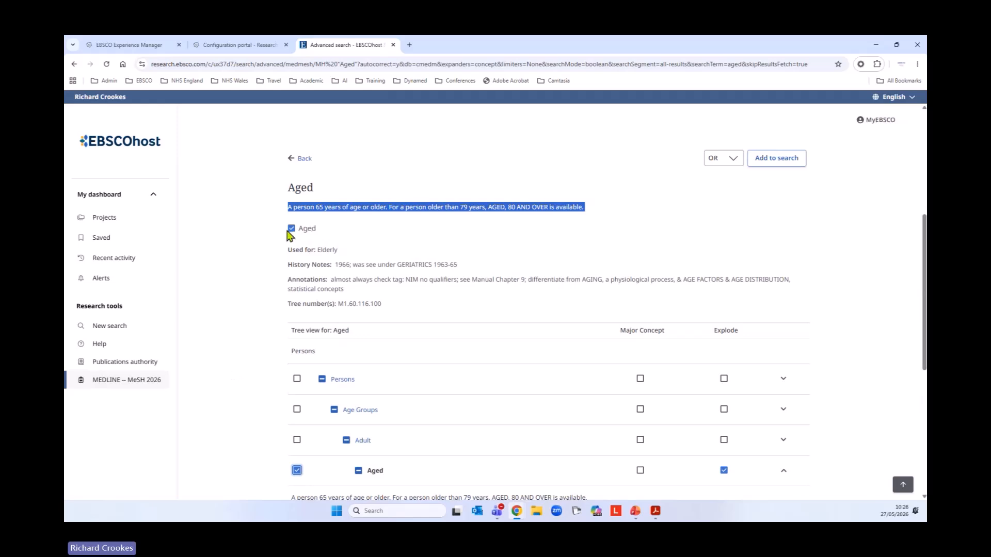
click(290, 229)
click(291, 228)
scroll(272, 346, down, 2)
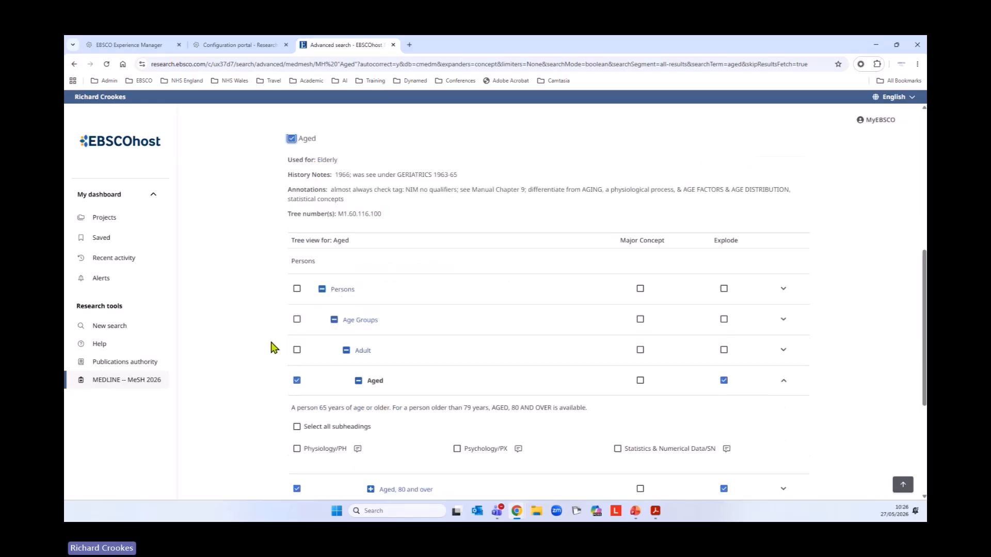
scroll(274, 349, down, 3)
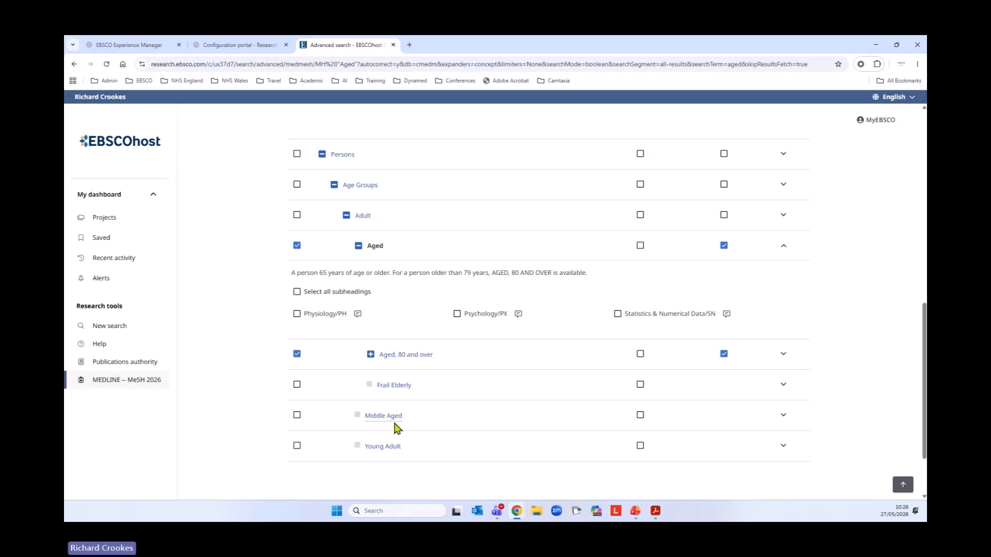
scroll(420, 446, up, 3)
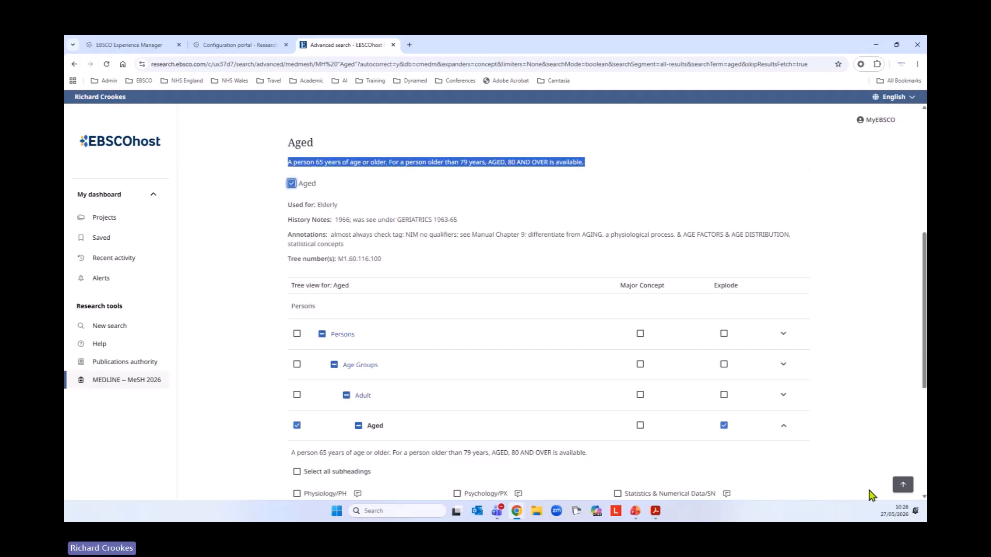
click(903, 485)
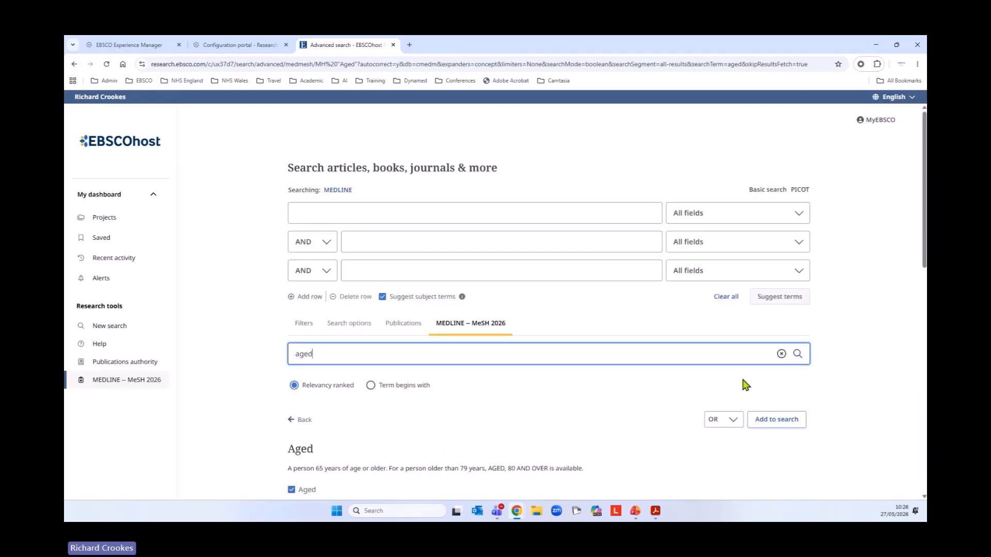
click(765, 419)
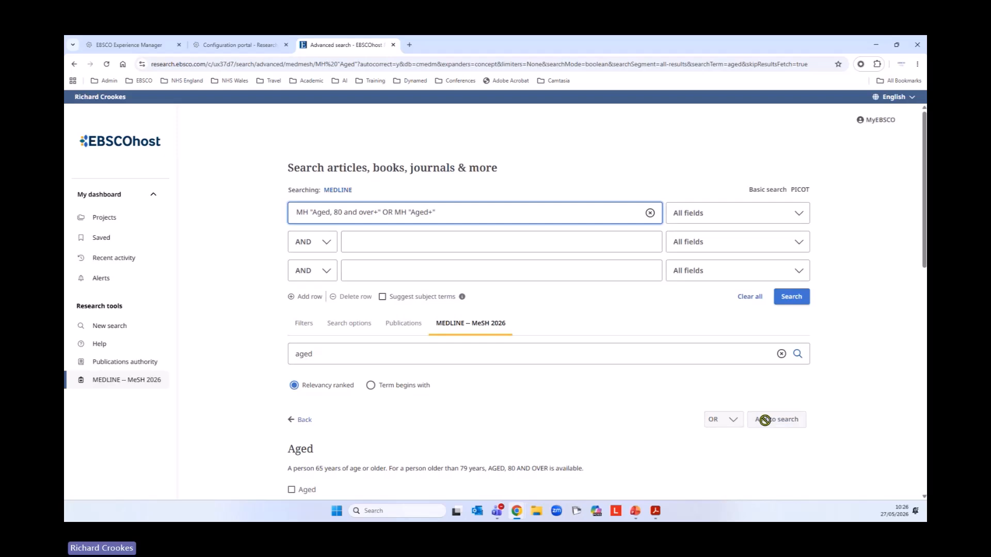
click(650, 213)
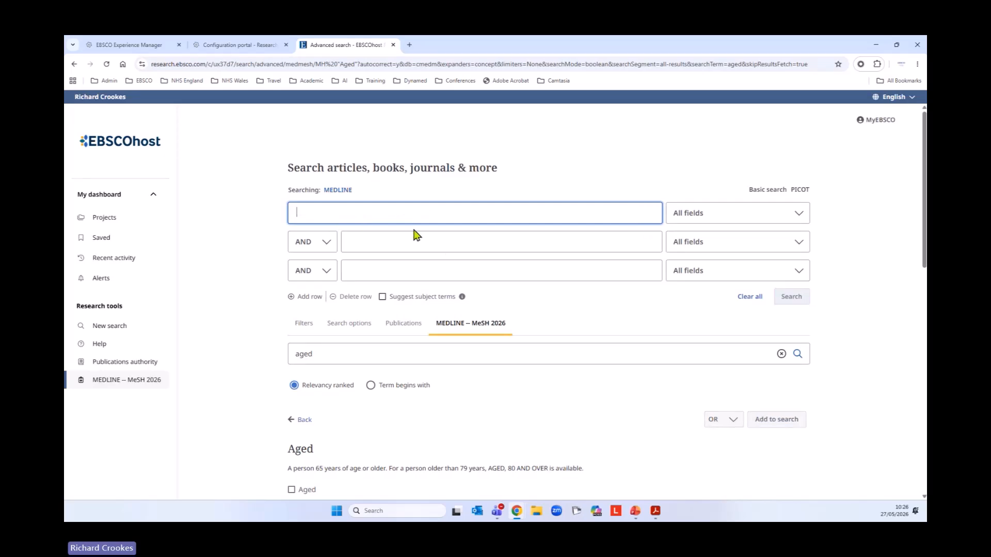
- Select only the Aged heading, add it to the search as MH "Aged+" and run the search
scroll(268, 346, down, 3)
click(292, 354)
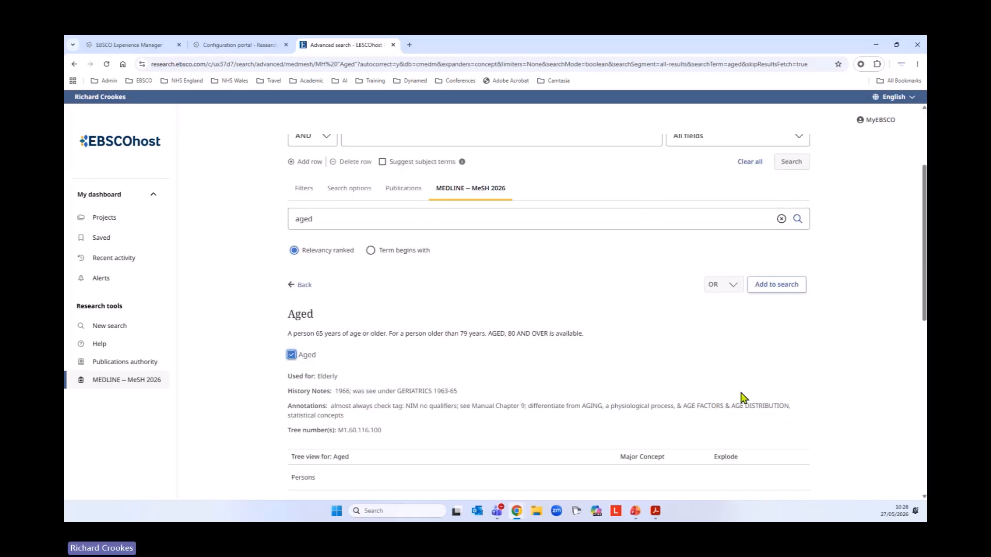
click(774, 286)
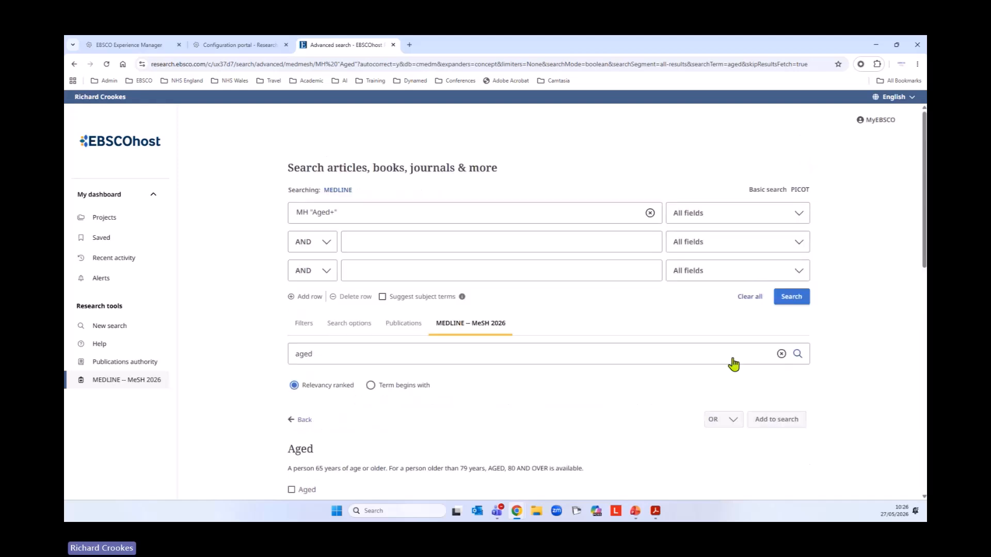
click(340, 216)
click(247, 250)
click(782, 299)
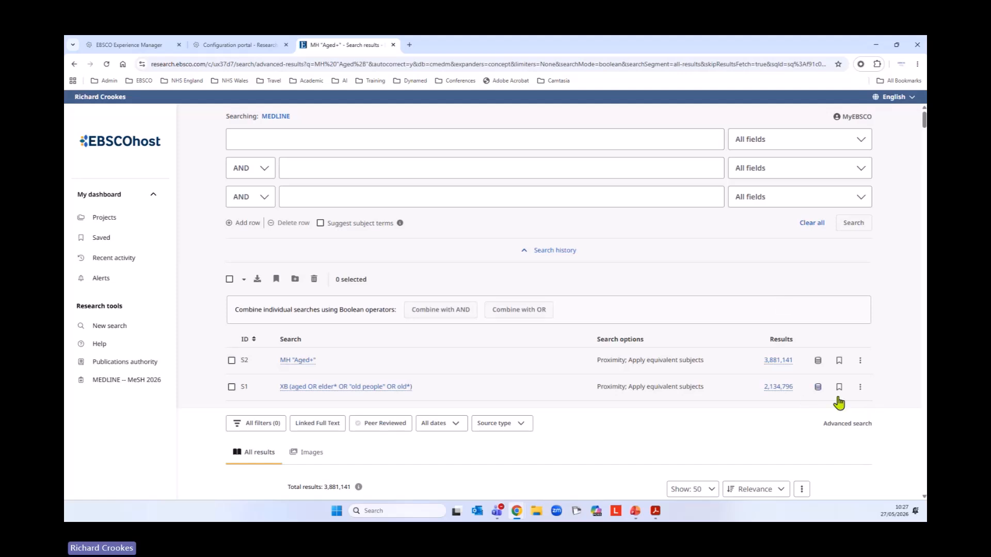
- Select searches S1 and S2 in the search history, combine them with OR and run the combined search
scroll(859, 361, down, 3)
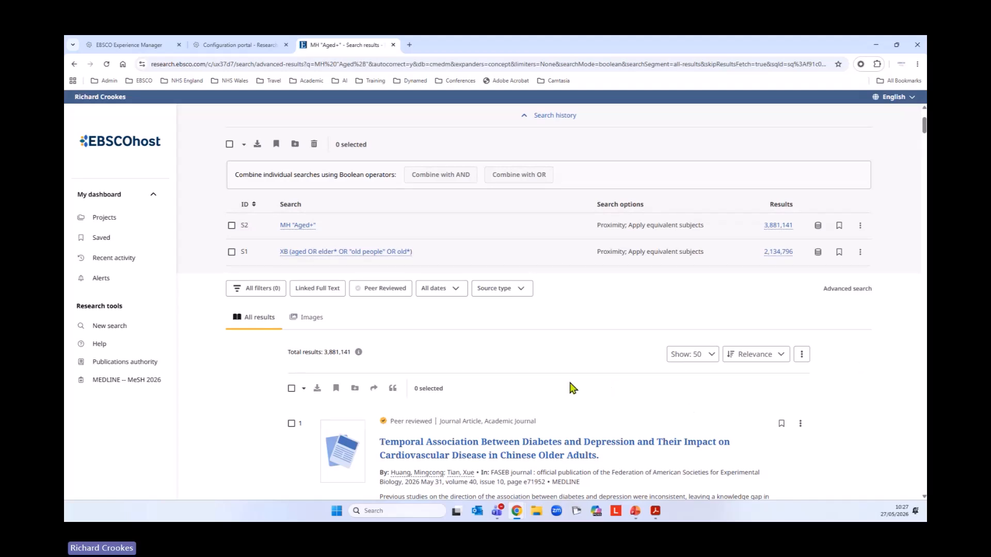
scroll(557, 391, up, 2)
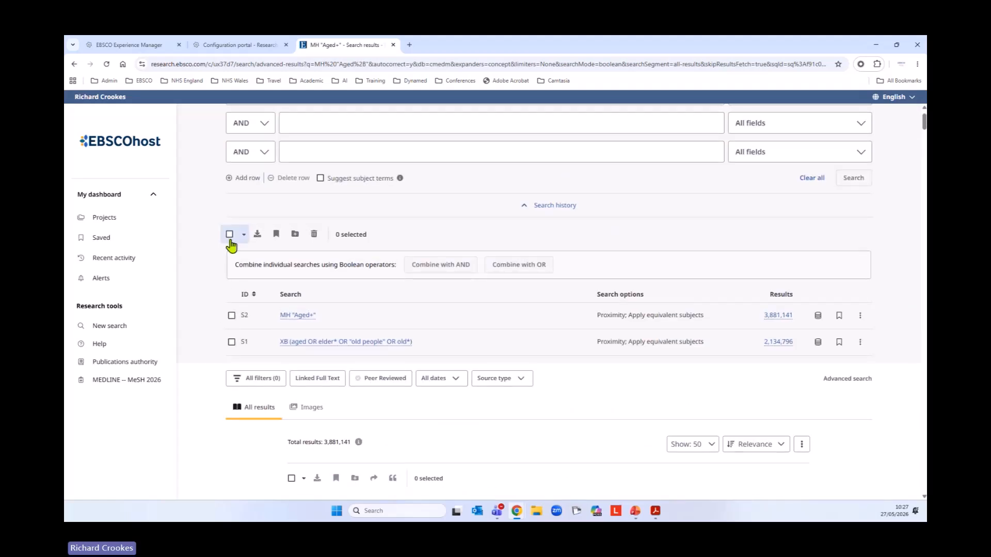
click(230, 236)
scroll(490, 403, up, 1)
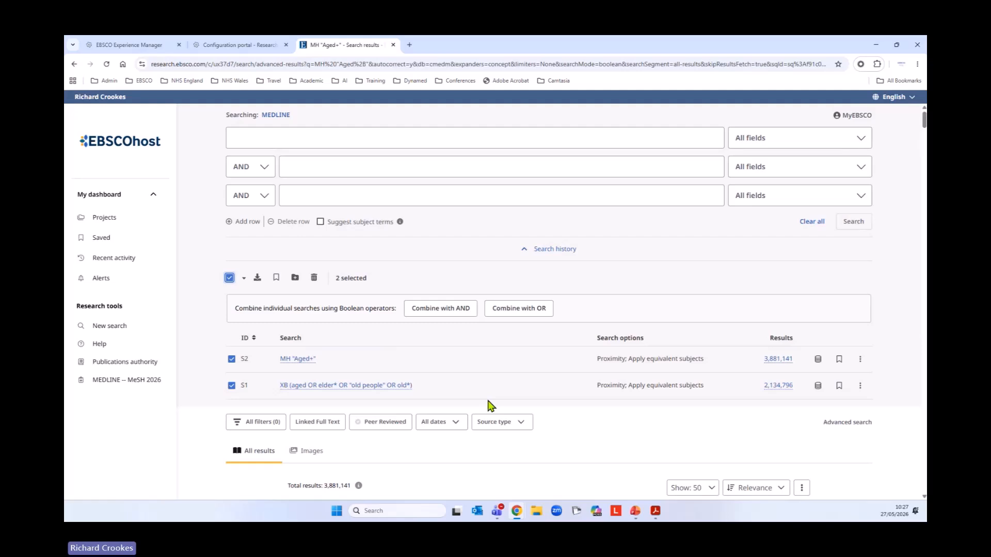
click(506, 309)
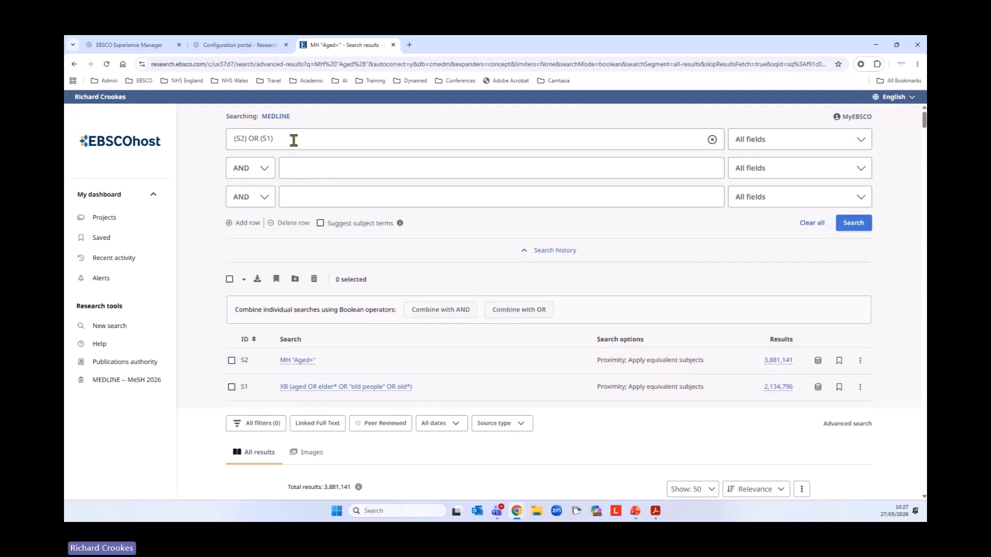
click(863, 222)
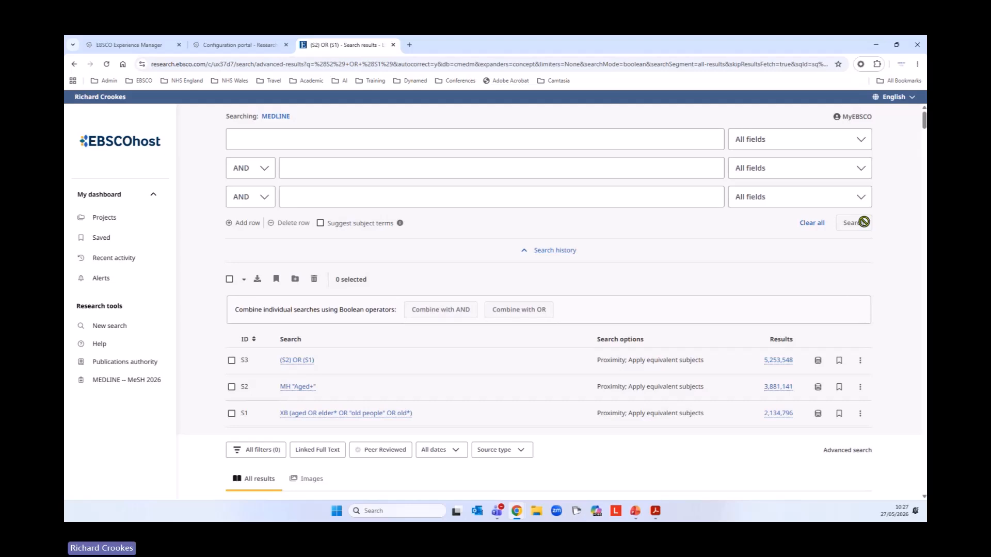
- Compare the searches in the history, view the results of S2 and reopen the results of S3
scroll(679, 438, down, 1)
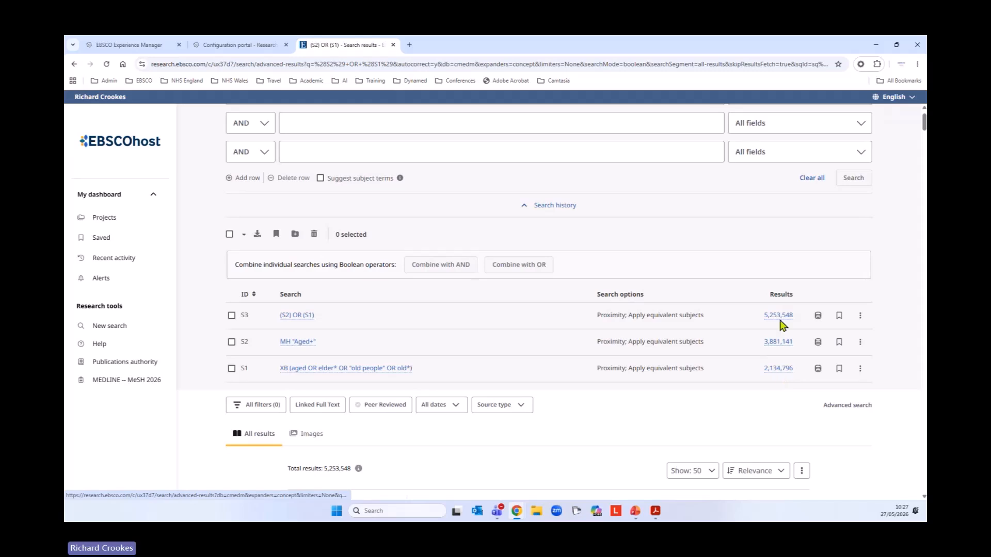
scroll(621, 421, down, 1)
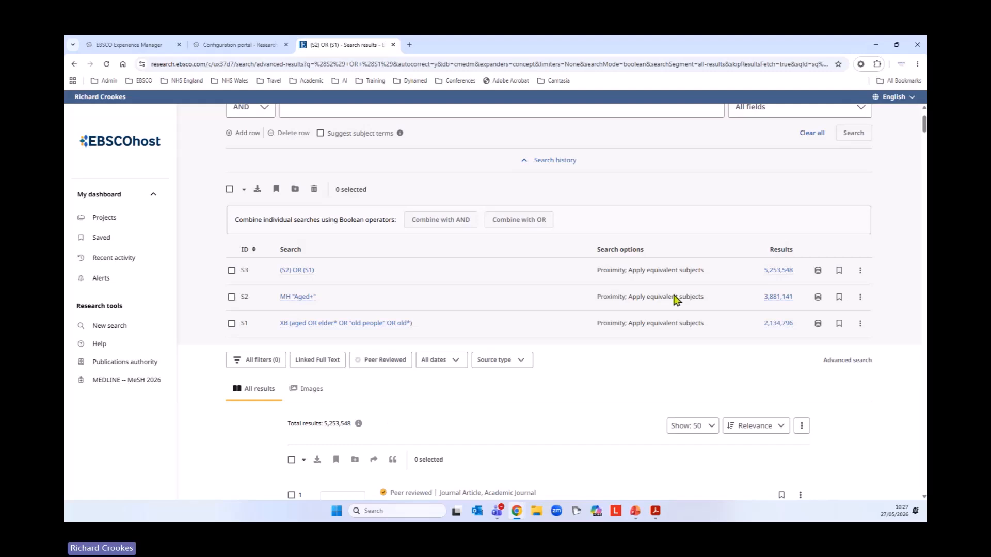
click(787, 298)
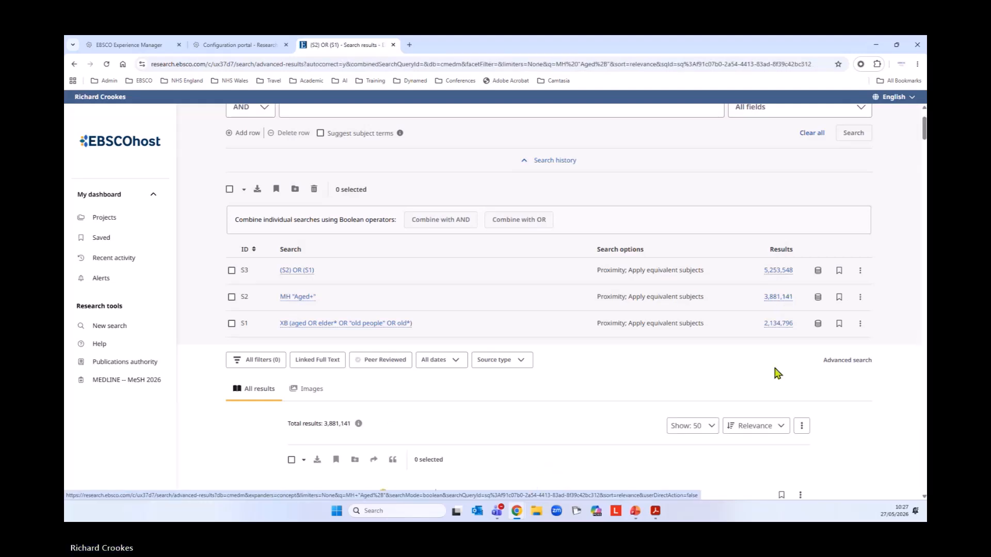
scroll(321, 277, down, 4)
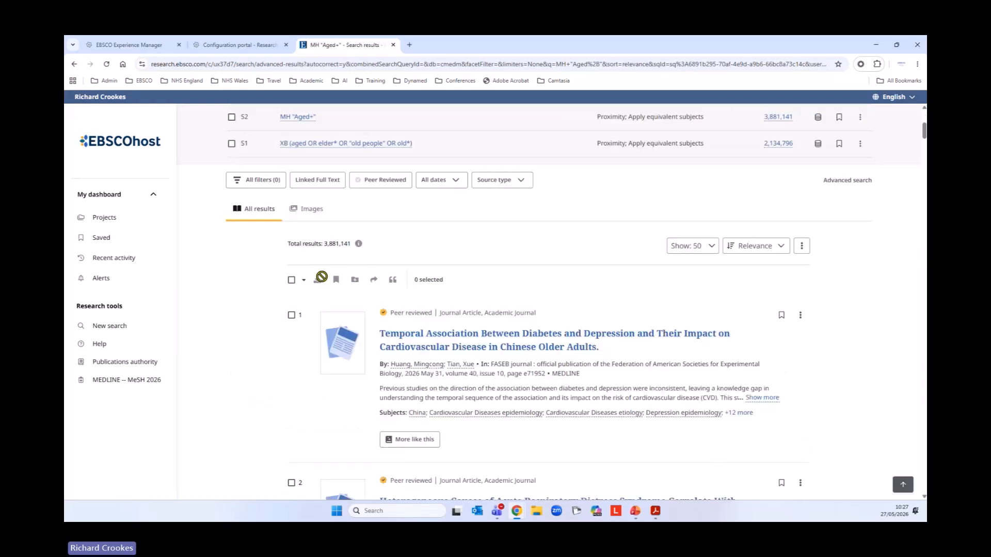
scroll(440, 367, up, 4)
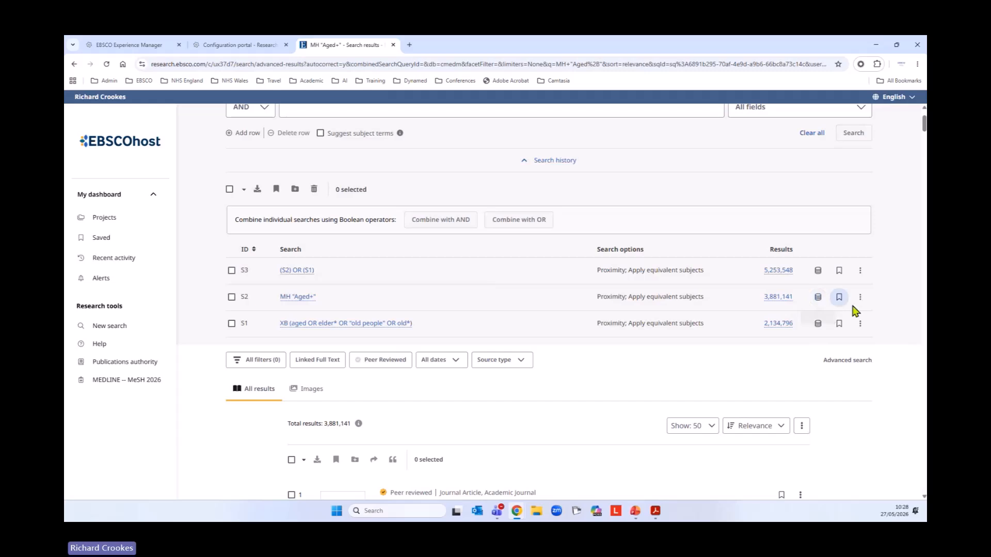
click(778, 271)
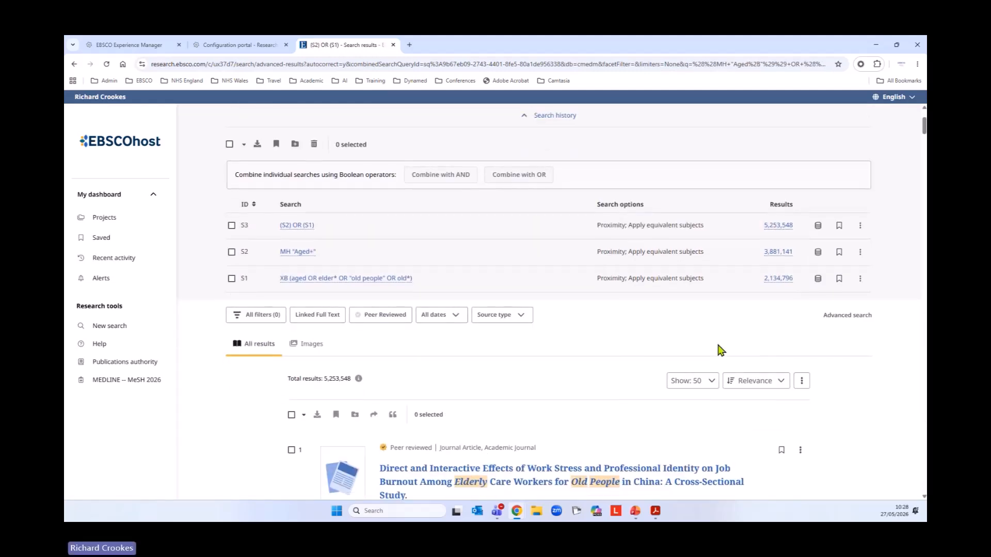
- Sort the search history by ID in ascending order, from S1 to S3
scroll(735, 366, up, 1)
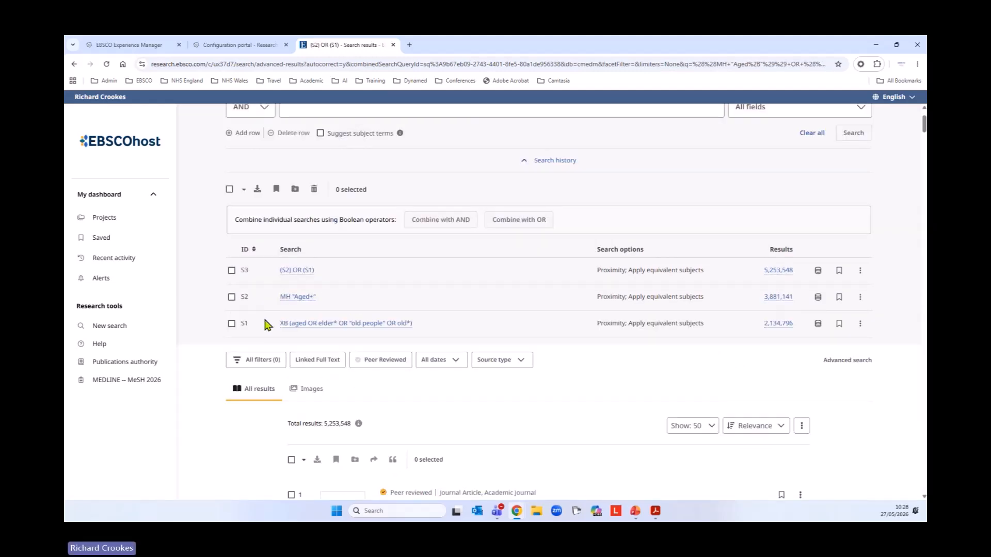
click(245, 252)
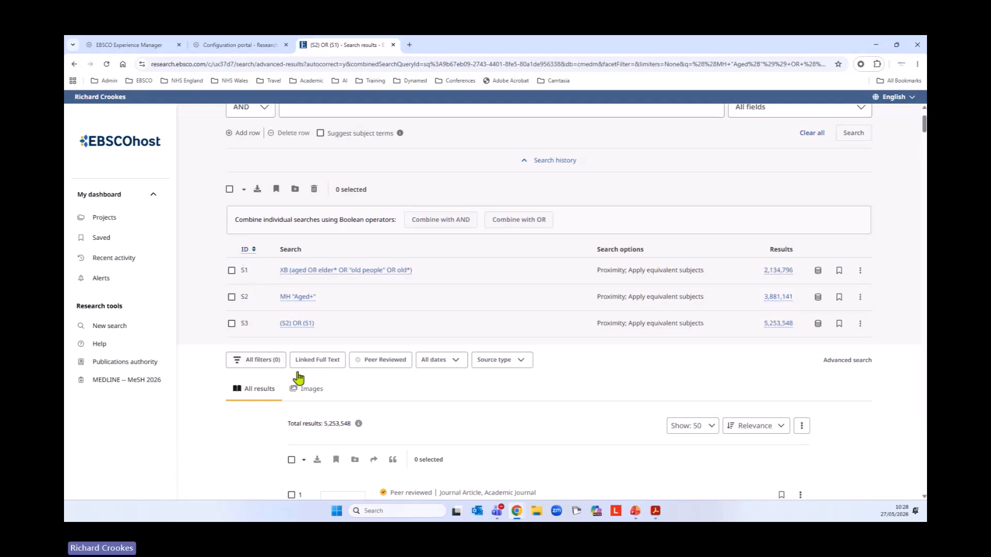
scroll(457, 426, up, 2)
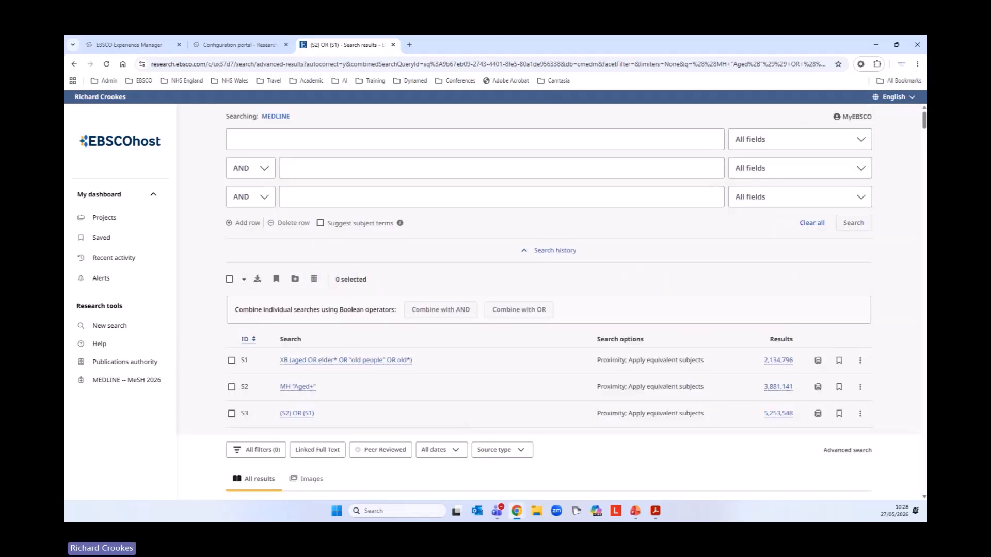
- Search for (flu OR influenza) n3 vaccin* in the Title or Abstract - XB field and run the search
click(358, 140)
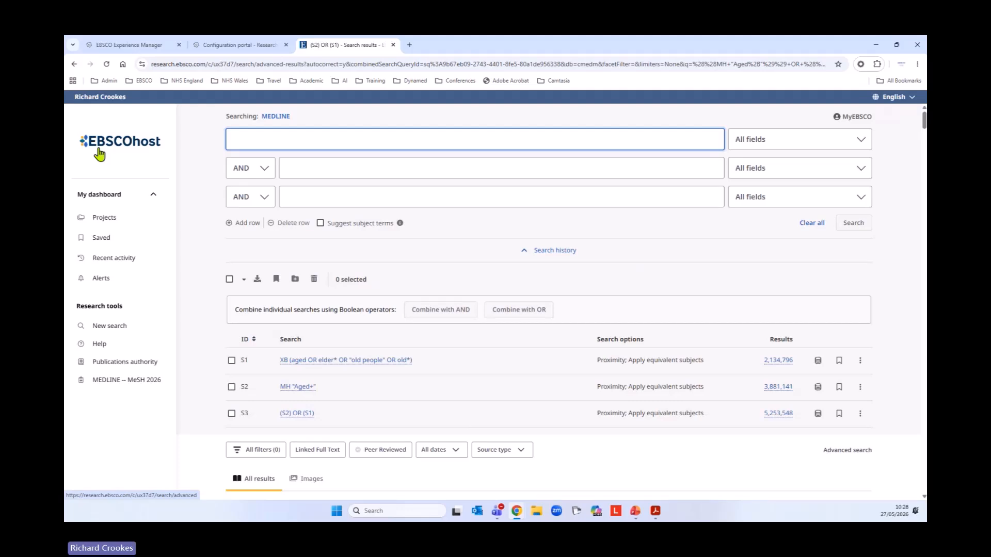
text((flu OR IN)
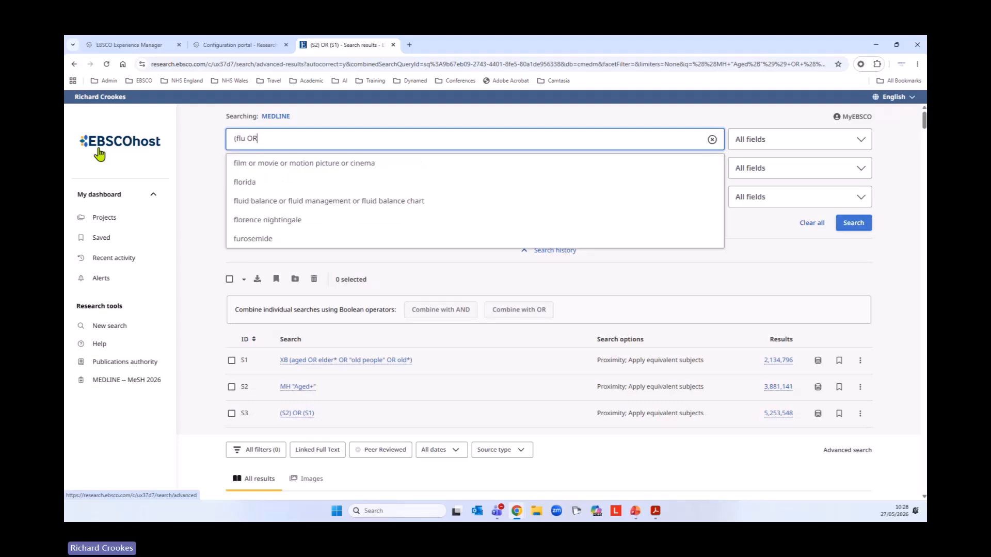
key(BackSpace)
key(BackSpace)
text(influne)
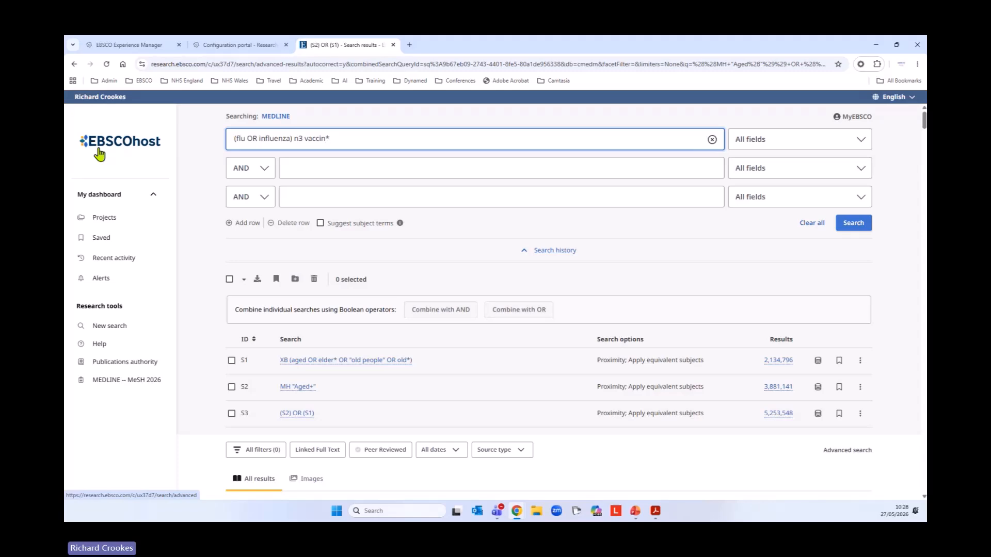
click(798, 146)
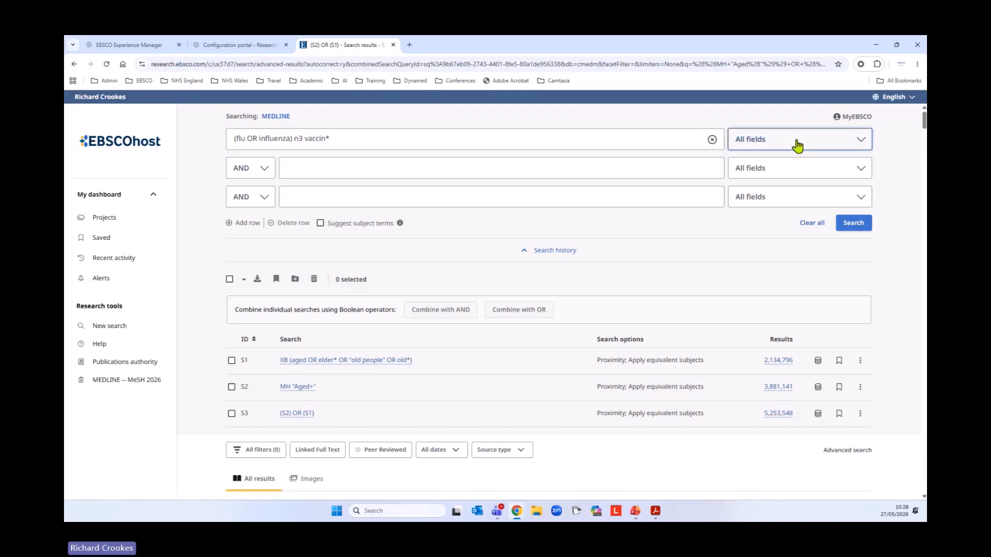
click(797, 146)
click(810, 214)
click(851, 224)
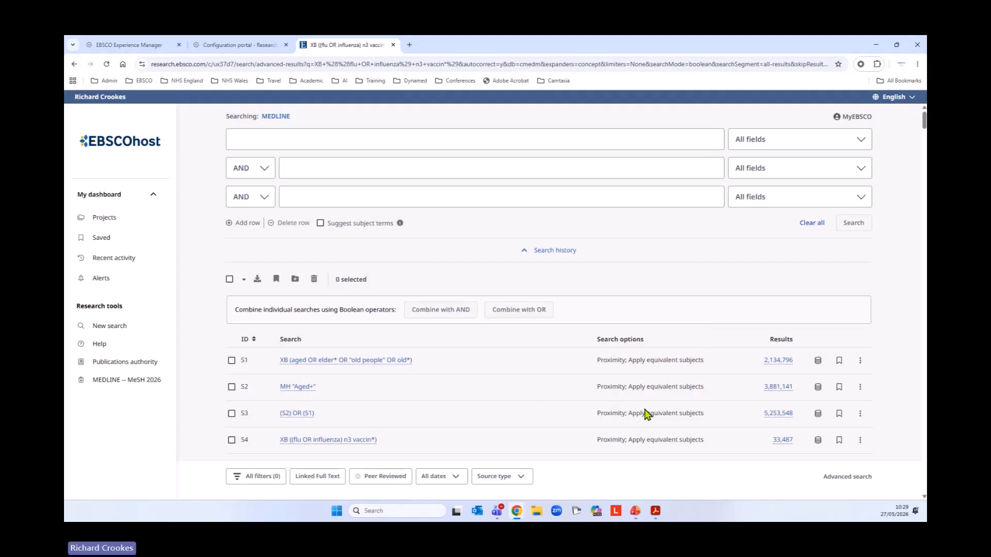
- Select all the searches in the search history and clear the selection again
scroll(647, 415, down, 1)
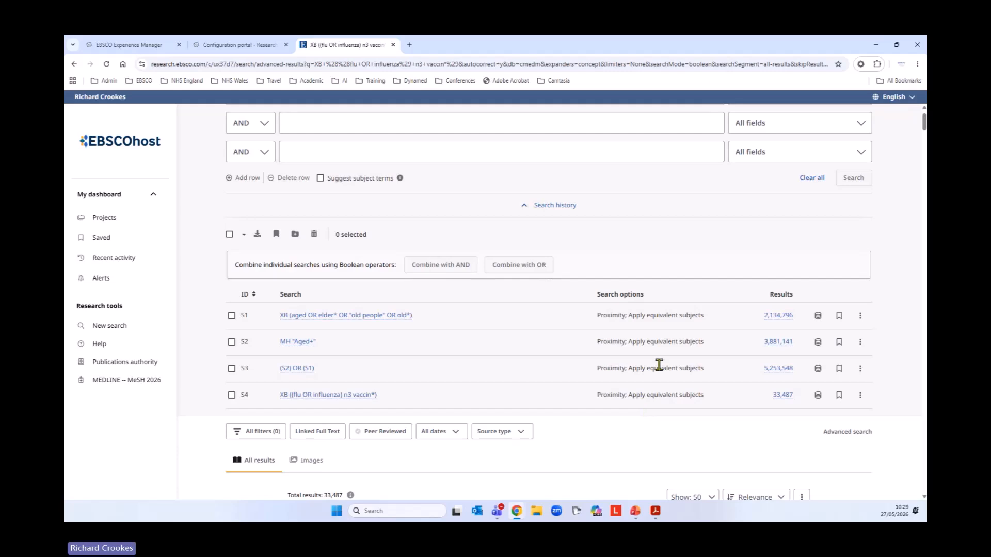
scroll(672, 385, down, 2)
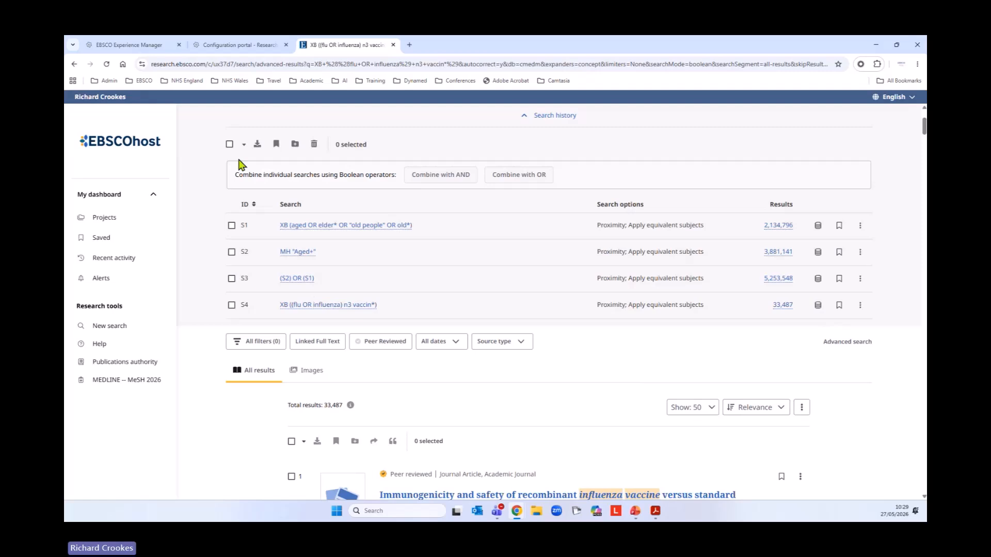
click(230, 145)
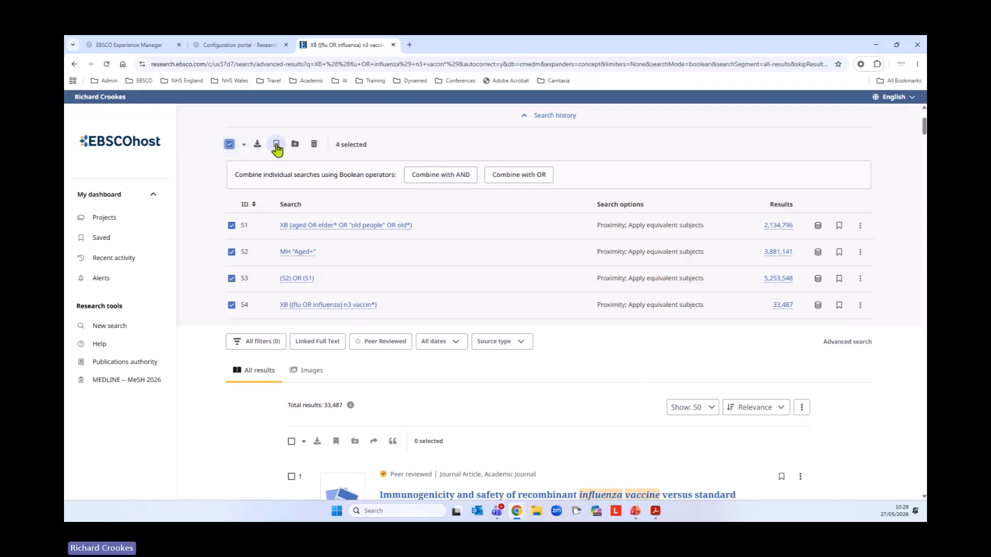
click(230, 146)
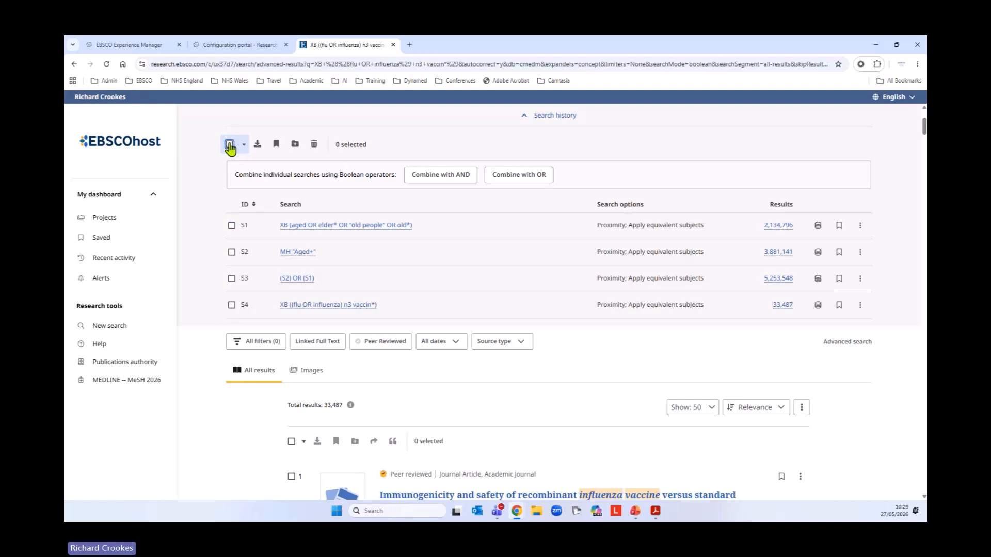
scroll(644, 429, down, 1)
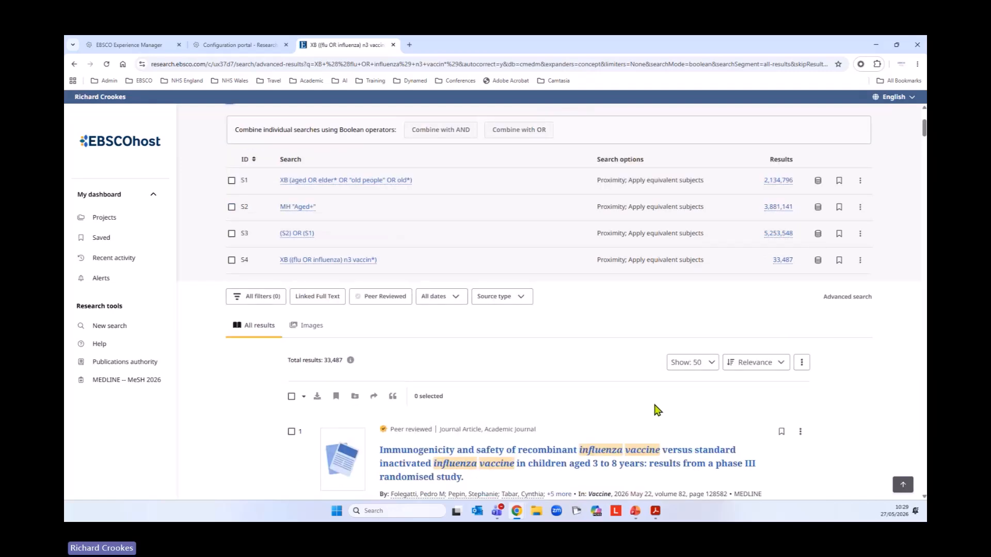
scroll(657, 411, up, 1)
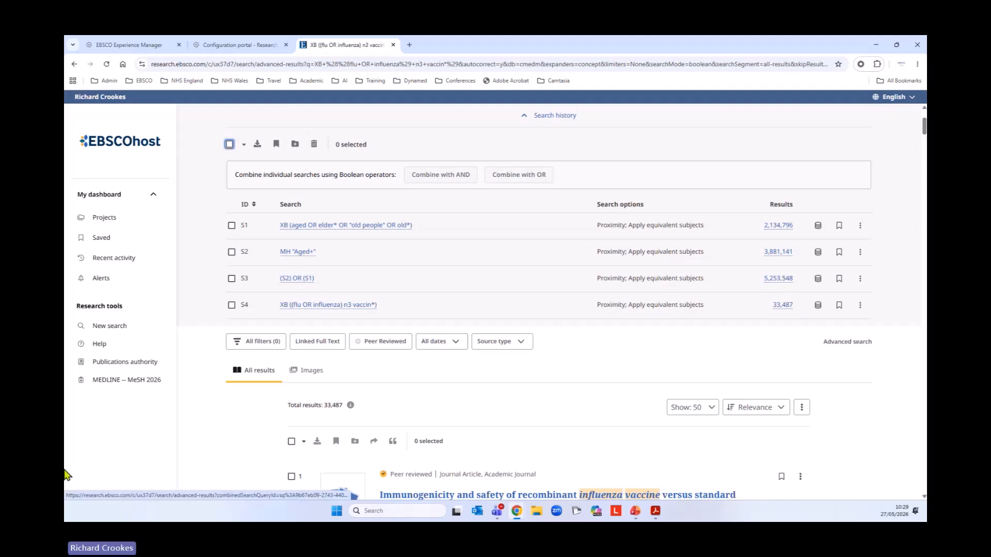
- Open the MEDLINE MeSH 2026 thesaurus, clear the search rows and look up "flu vaccine" in place of the previous term
click(125, 382)
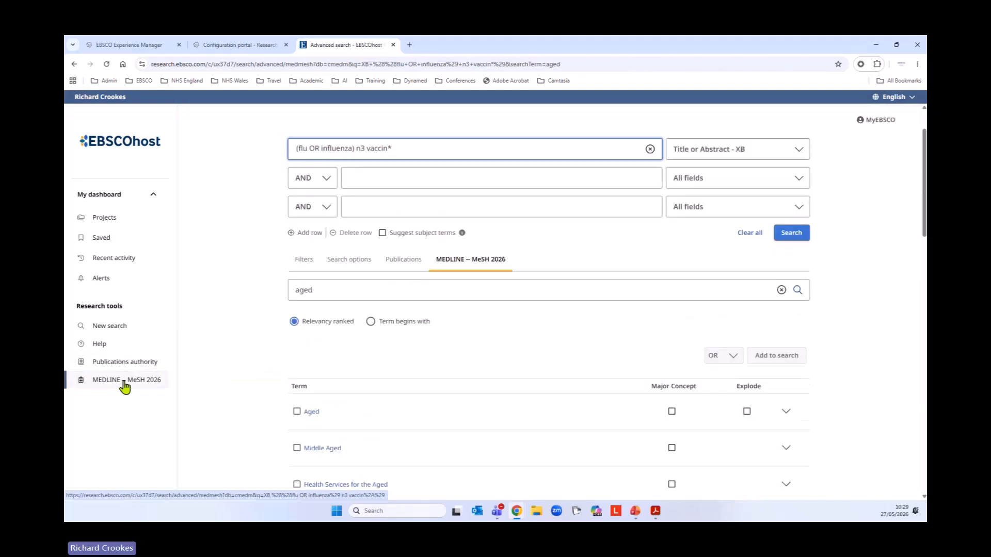
click(749, 234)
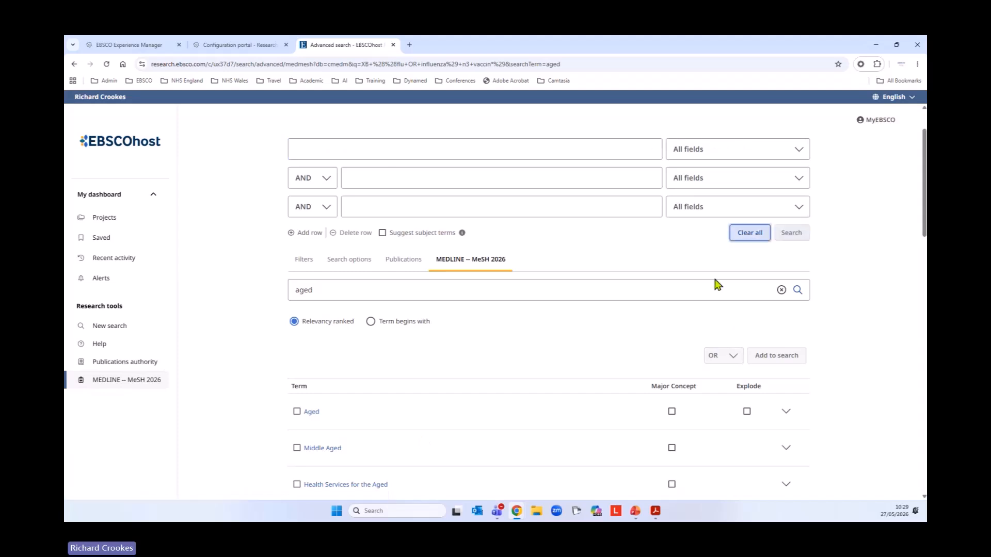
click(782, 290)
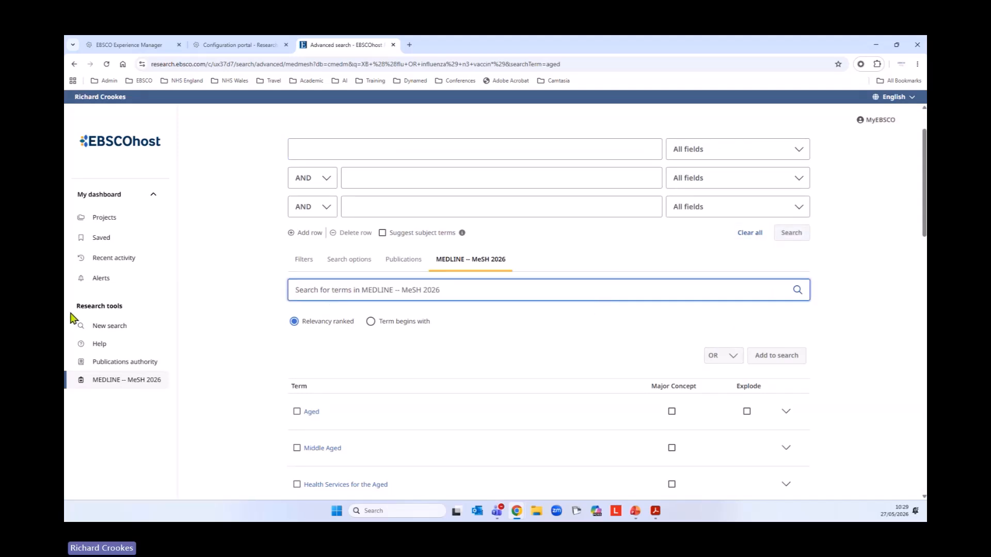
text(flu vaccine)
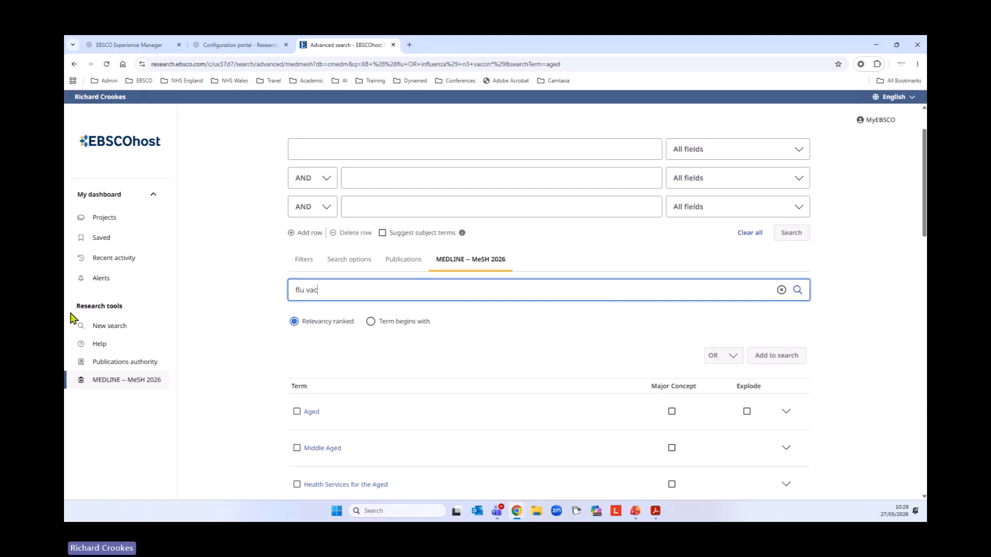
click(798, 290)
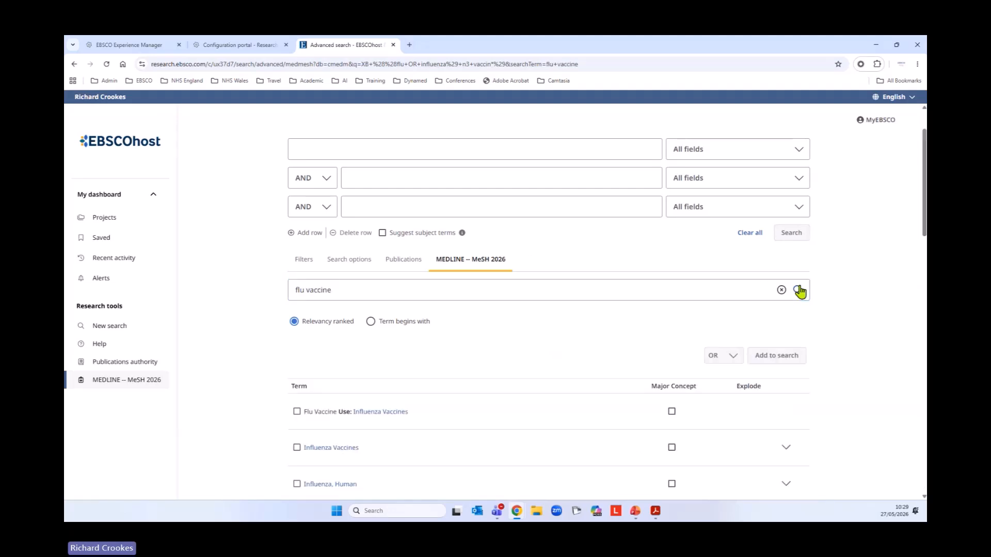
- Open the preferred heading Influenza Vaccines for Flu Vaccine and read its scope note and Used for terms
scroll(588, 411, down, 3)
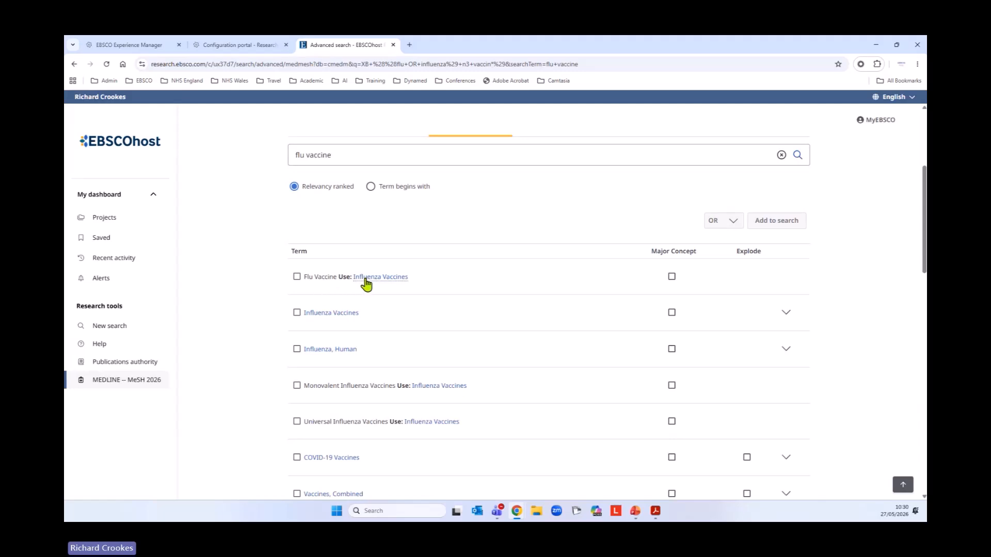
click(385, 277)
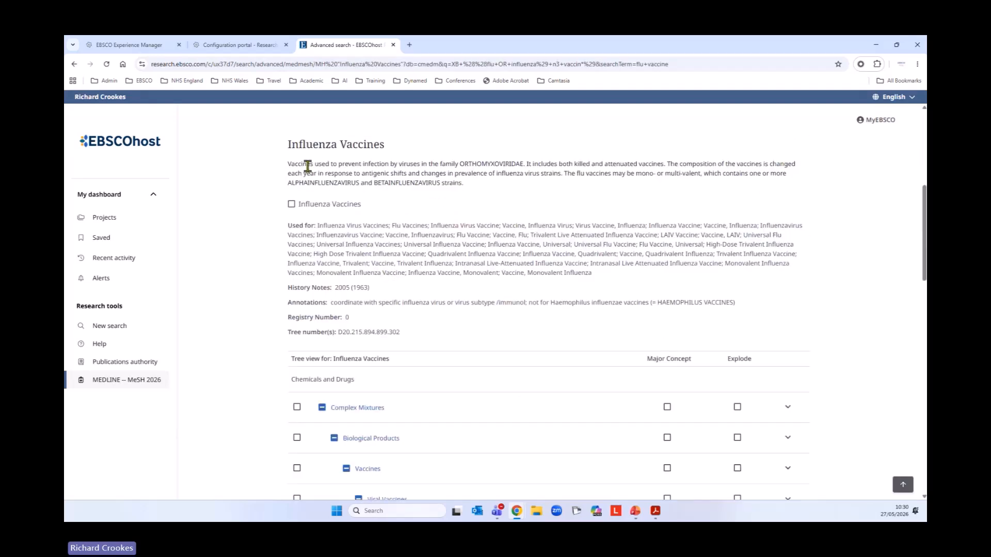
scroll(288, 164, up, 1)
drag(287, 172, 491, 222)
click(413, 280)
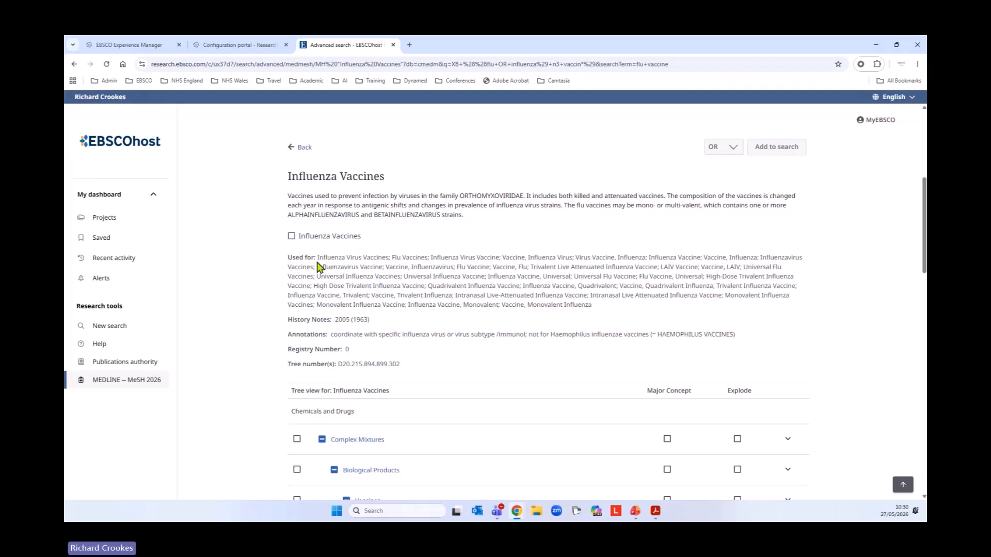
drag(318, 256, 610, 313)
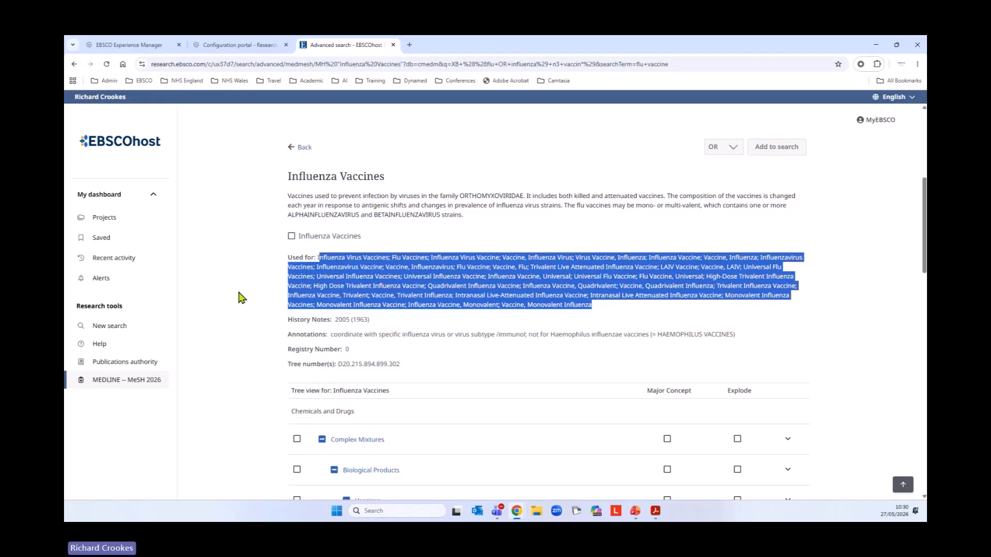
click(257, 265)
- Select Influenza Vaccines in the heading's tree view and review its Major Concept and Explode options
scroll(257, 325, down, 8)
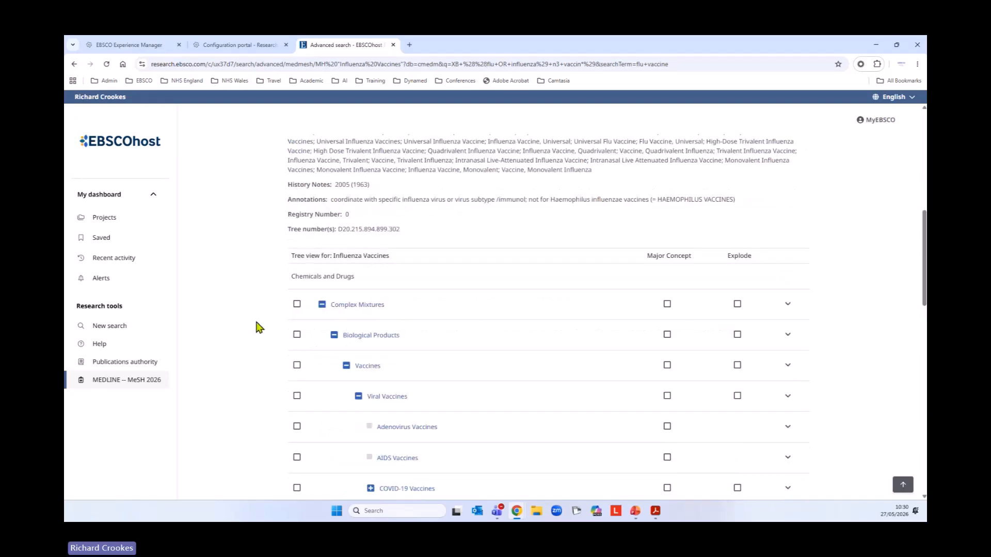
scroll(258, 329, down, 1)
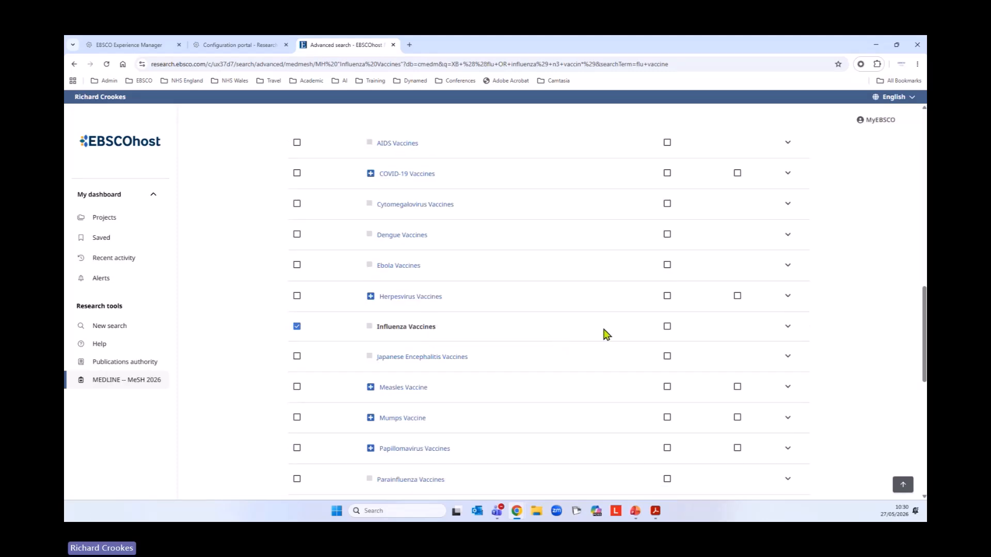
scroll(599, 356, up, 2)
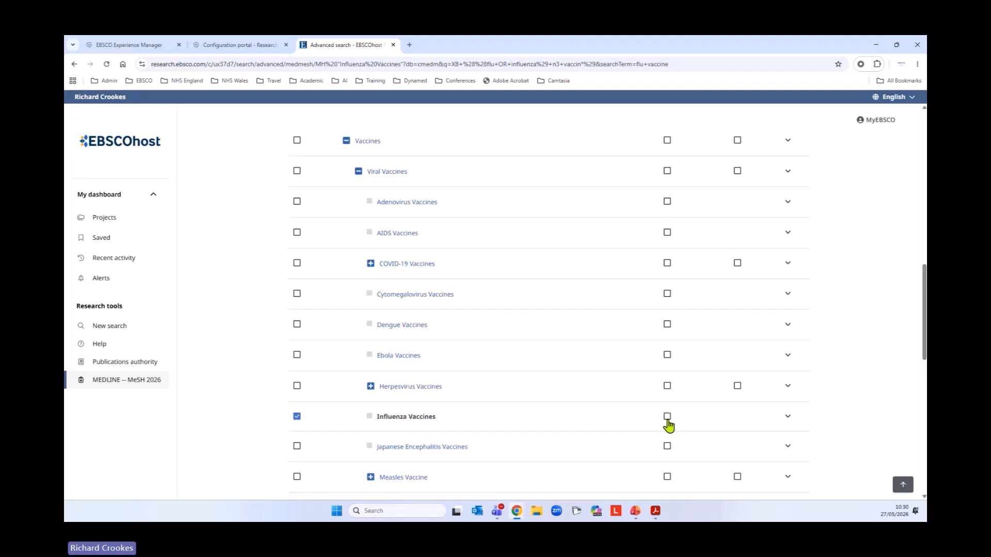
scroll(728, 429, up, 4)
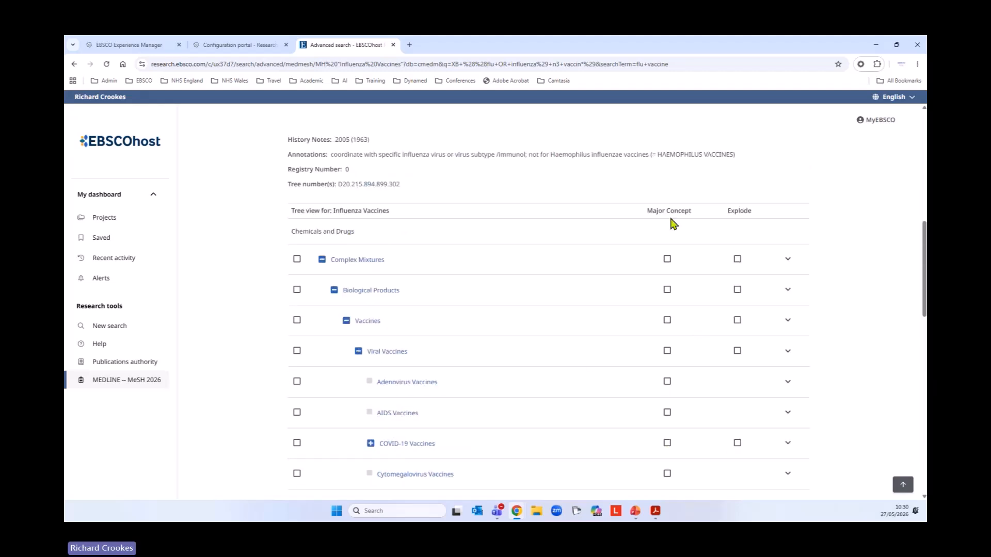
scroll(582, 409, down, 5)
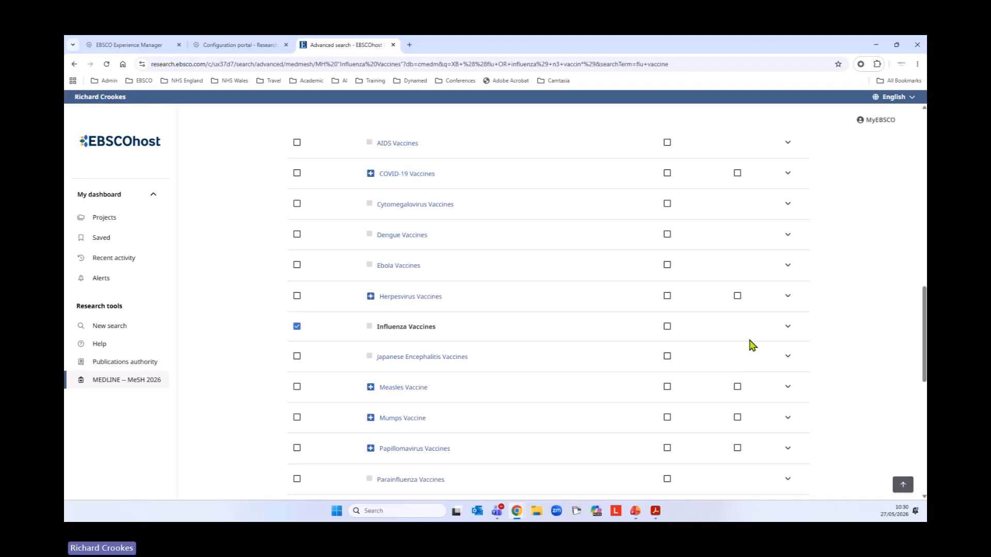
- Expand the Influenza Vaccines subheadings and read the scope notes for Administration & Dosage and Adverse Effects
click(788, 326)
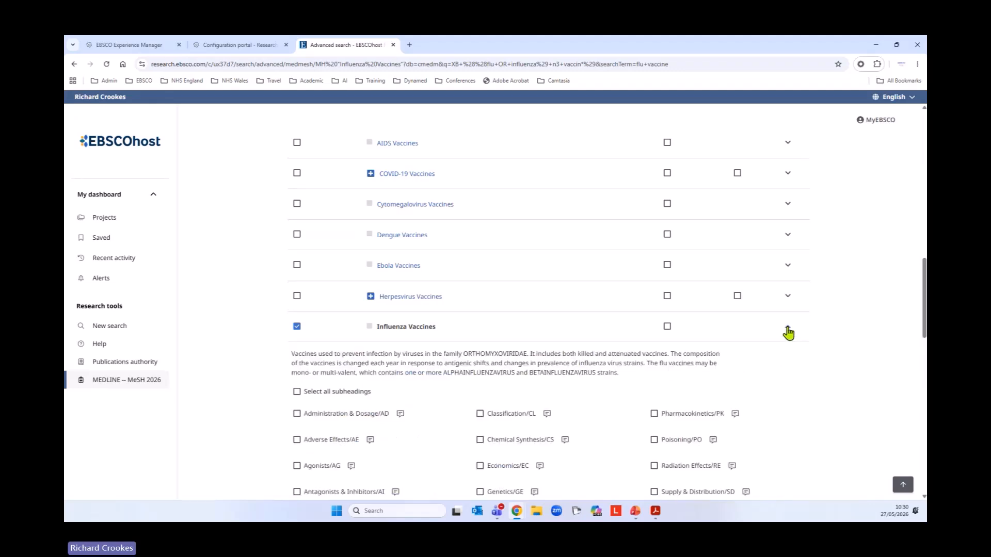
scroll(222, 360, down, 3)
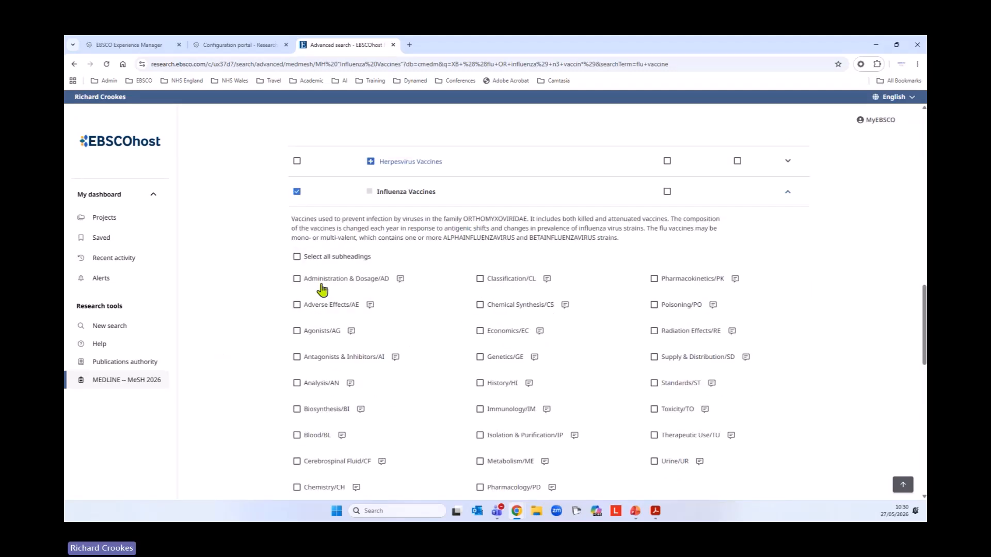
click(401, 279)
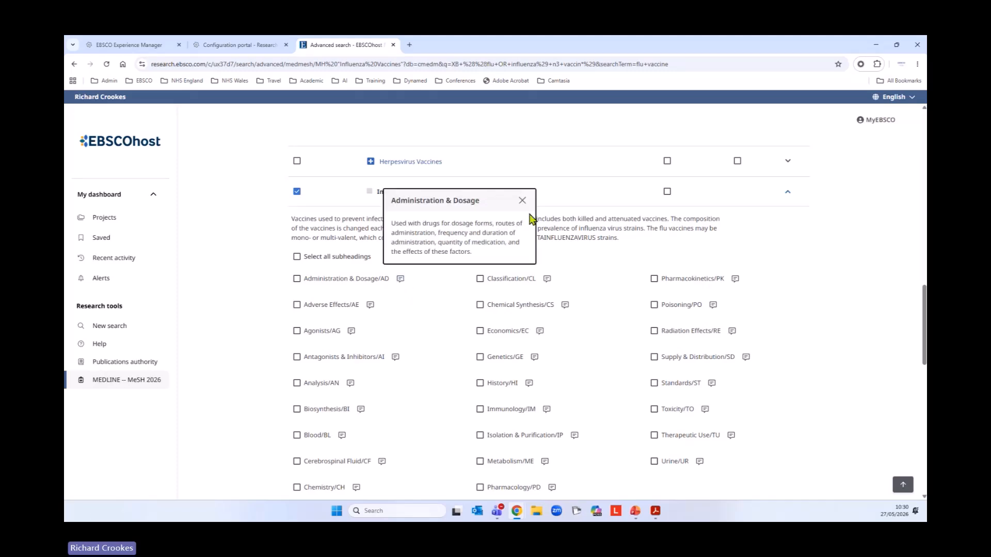
click(371, 306)
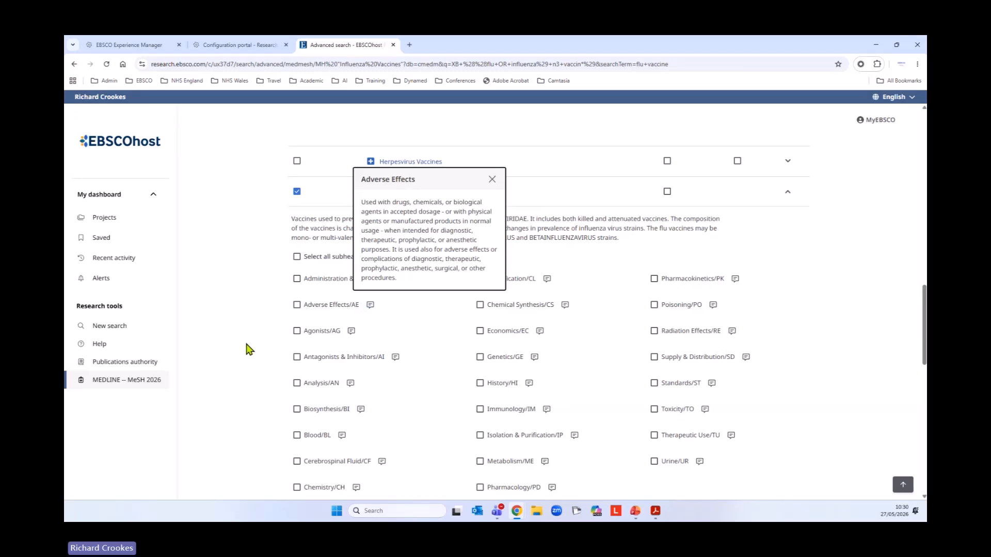
click(492, 180)
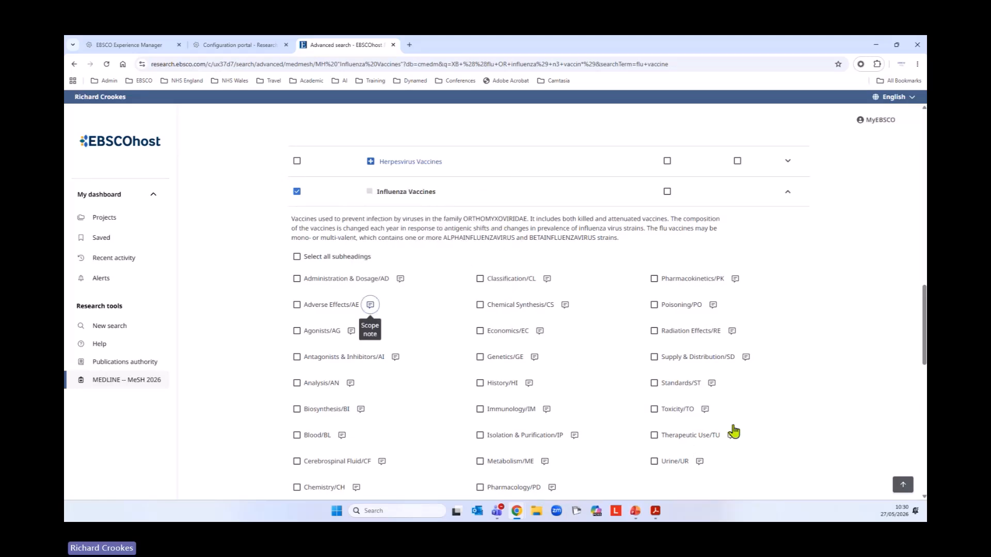
- Add the selected heading to the search as MH "Influenza Vaccines", without any subheadings
scroll(829, 374, up, 5)
scroll(828, 375, up, 10)
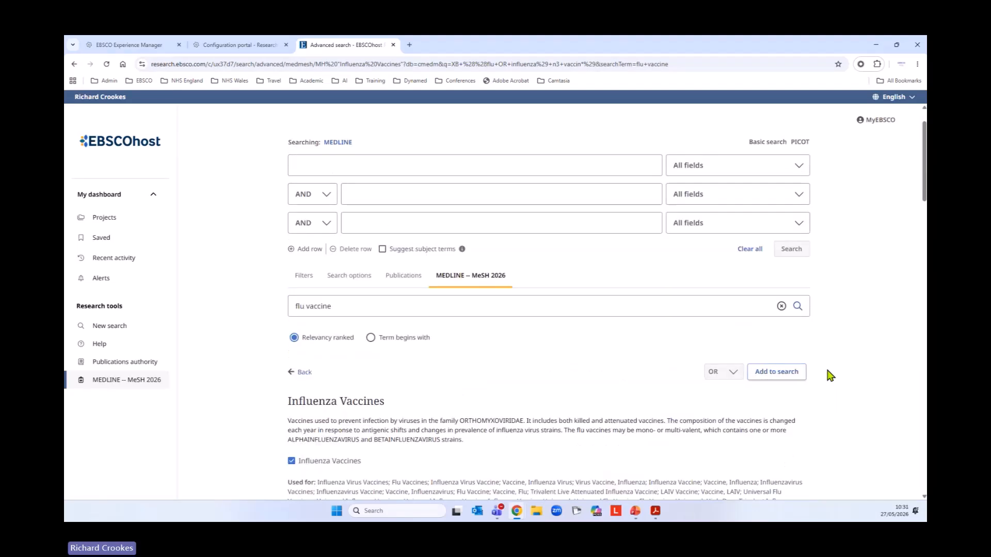
click(783, 374)
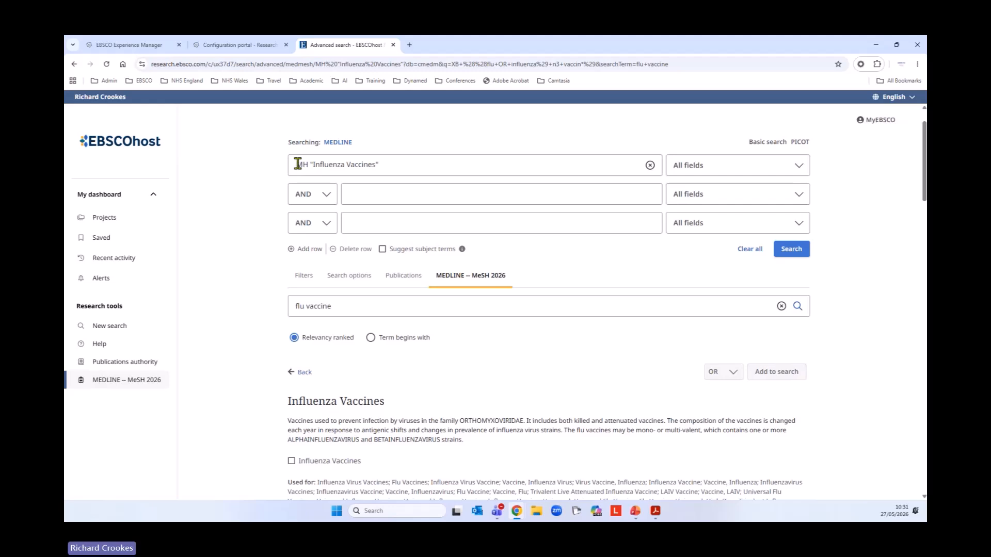
- Compare the MH field code with the exact subject heading fields offered, and run the search MH "Influenza Vaccines"
drag(298, 164, 306, 163)
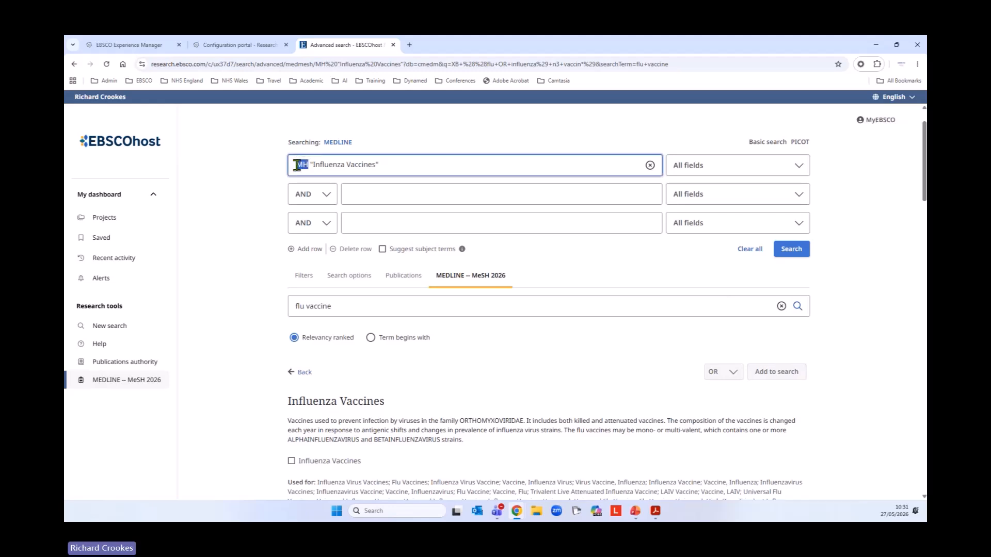
click(792, 164)
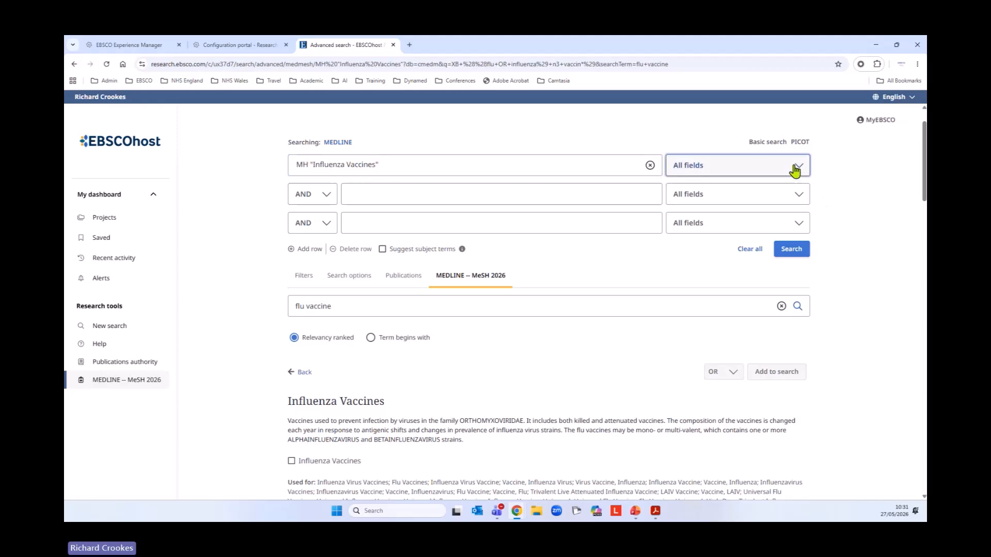
drag(806, 194, 809, 210)
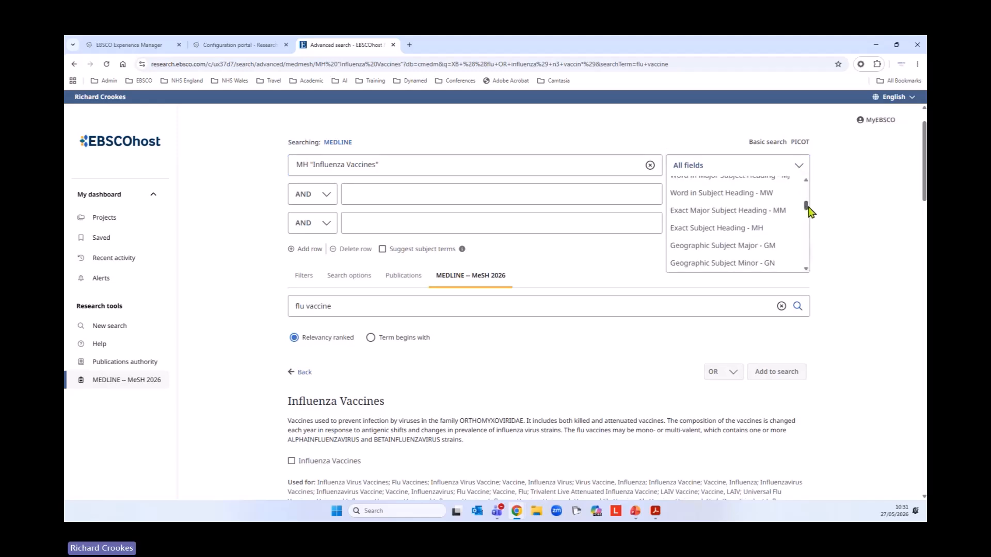
click(864, 235)
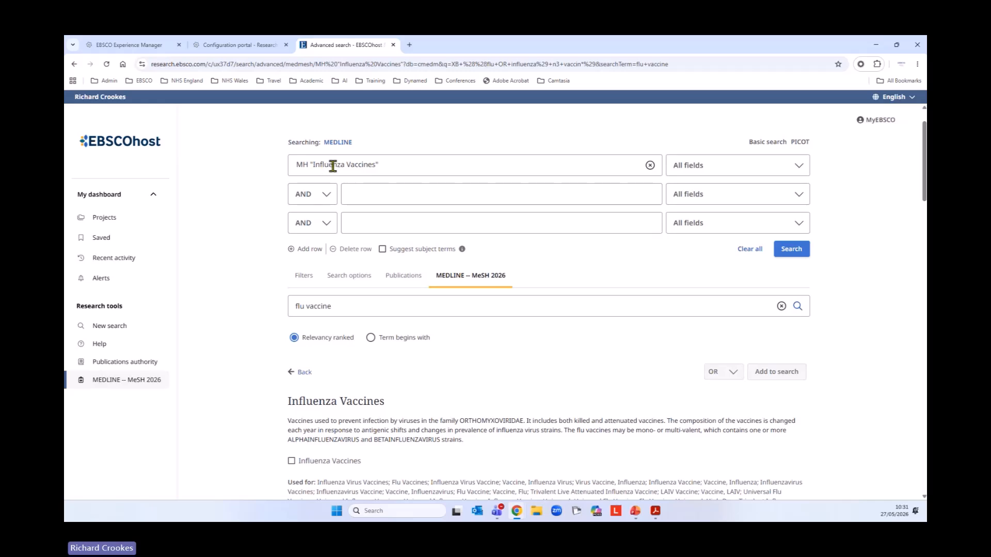
click(789, 249)
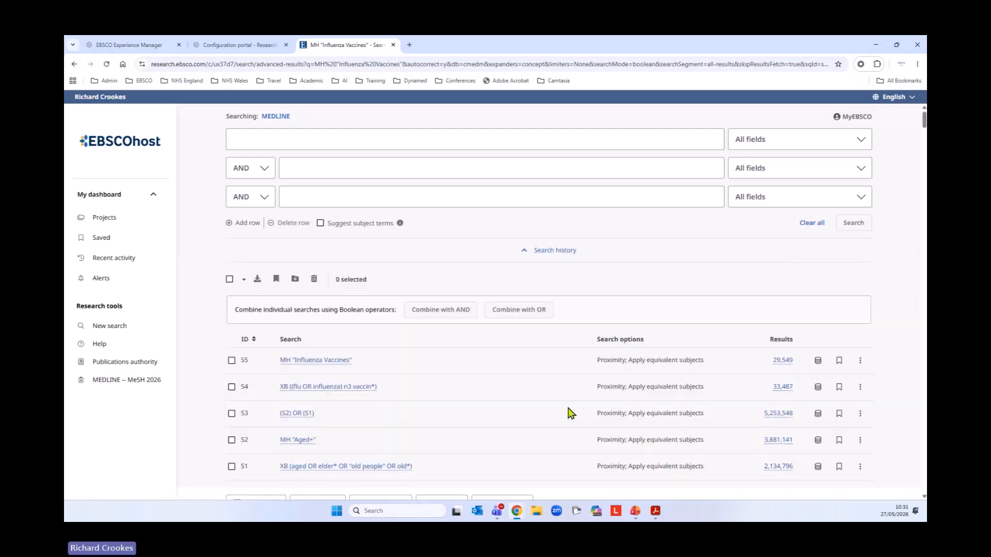
- Combine searches S4 and S5 from the search history with OR and run the combined search
scroll(568, 412, down, 2)
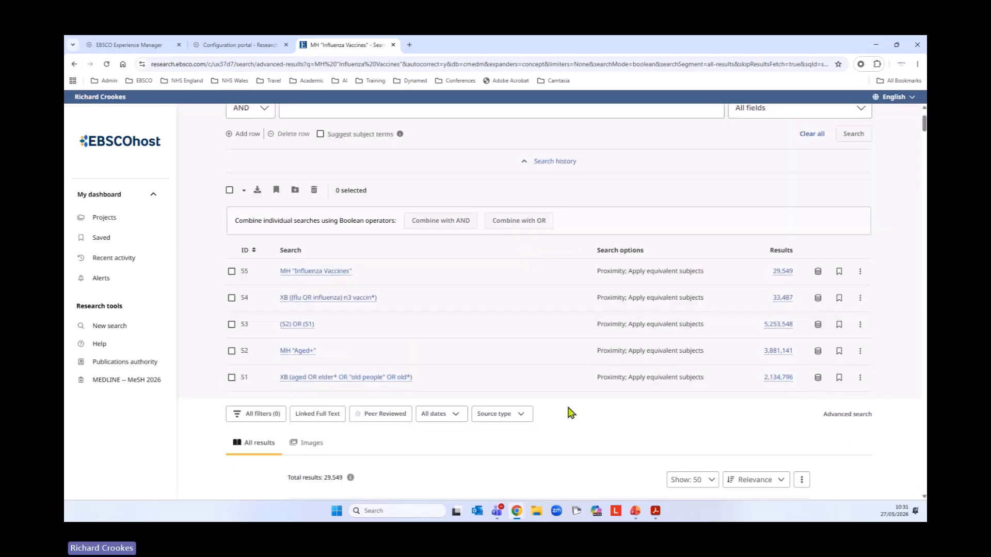
click(231, 298)
click(232, 270)
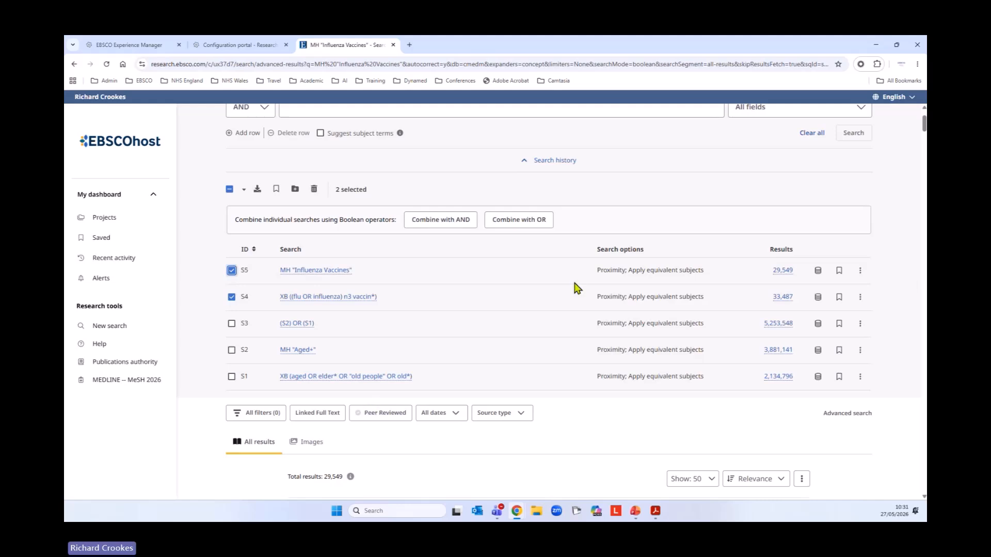
scroll(567, 294, up, 2)
click(528, 315)
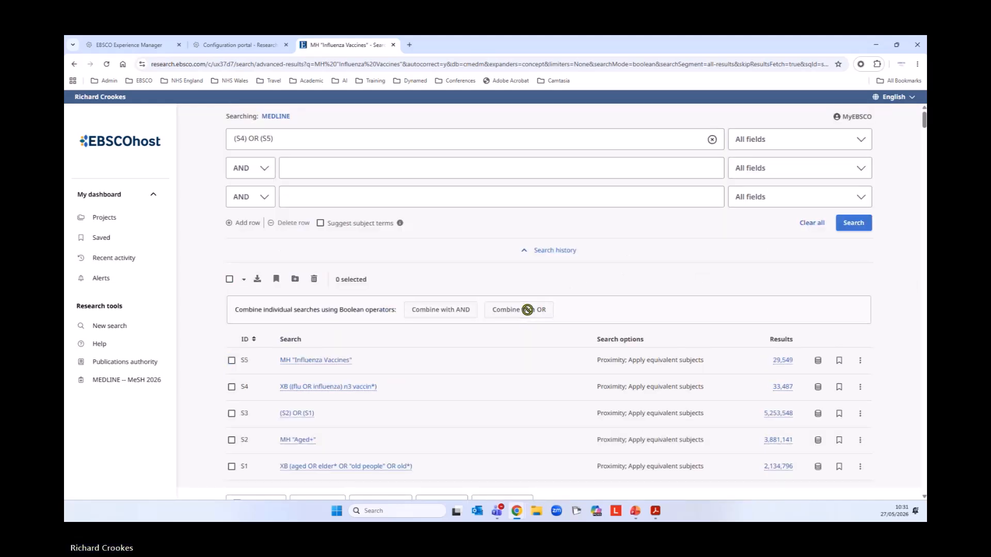
click(852, 223)
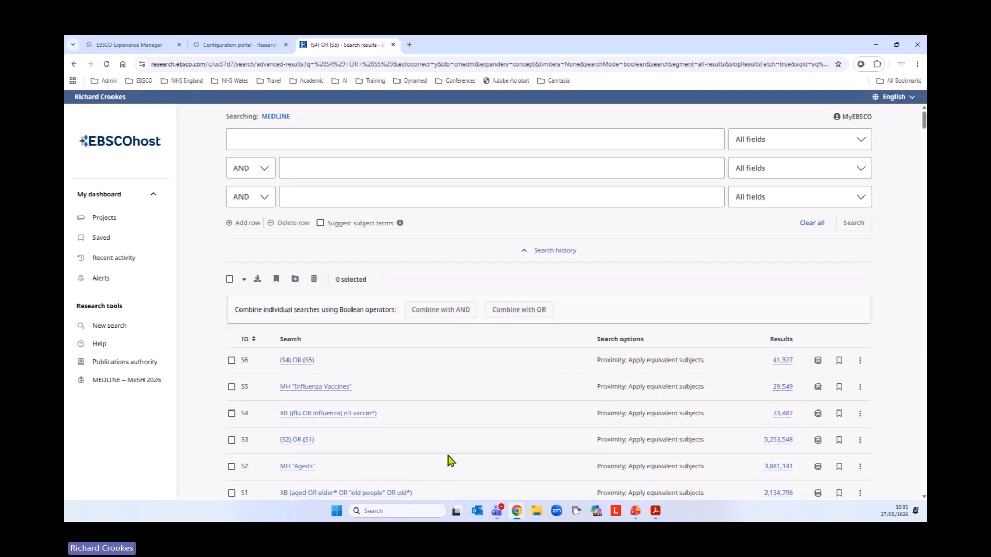
- Enter the query pneumoni* OR (pulmonary OR lung) n3 inflam* in the first search row
scroll(410, 419, down, 2)
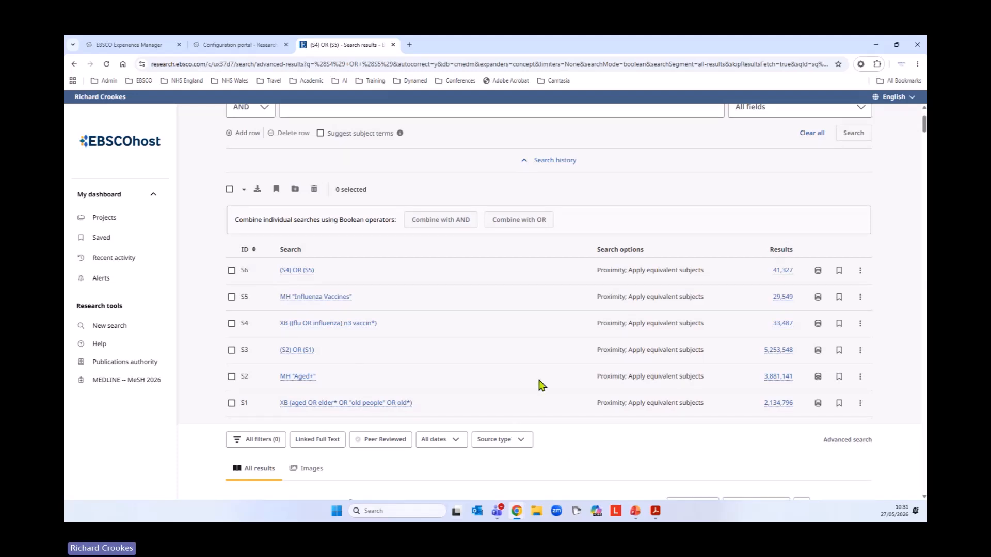
key(alt+Tab)
scroll(451, 264, up, 2)
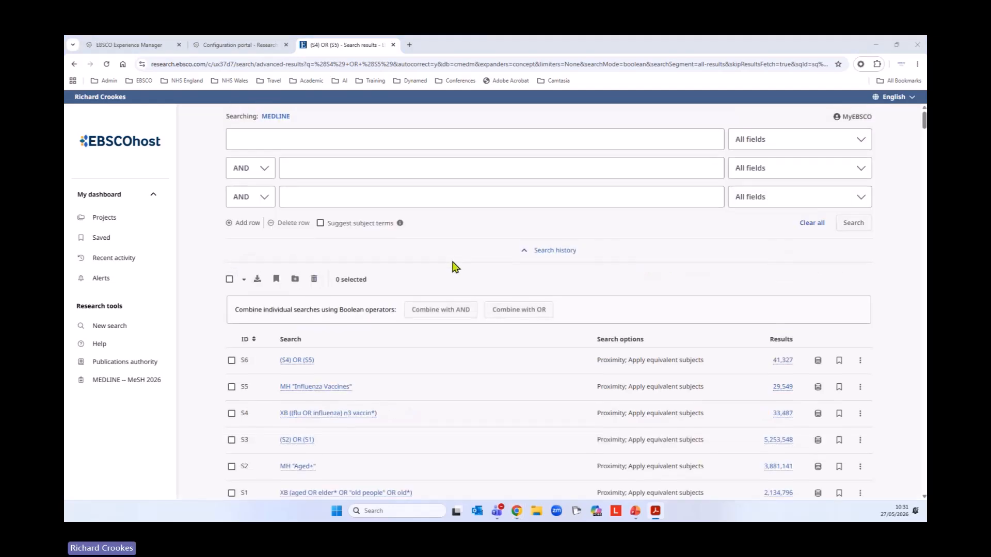
click(400, 146)
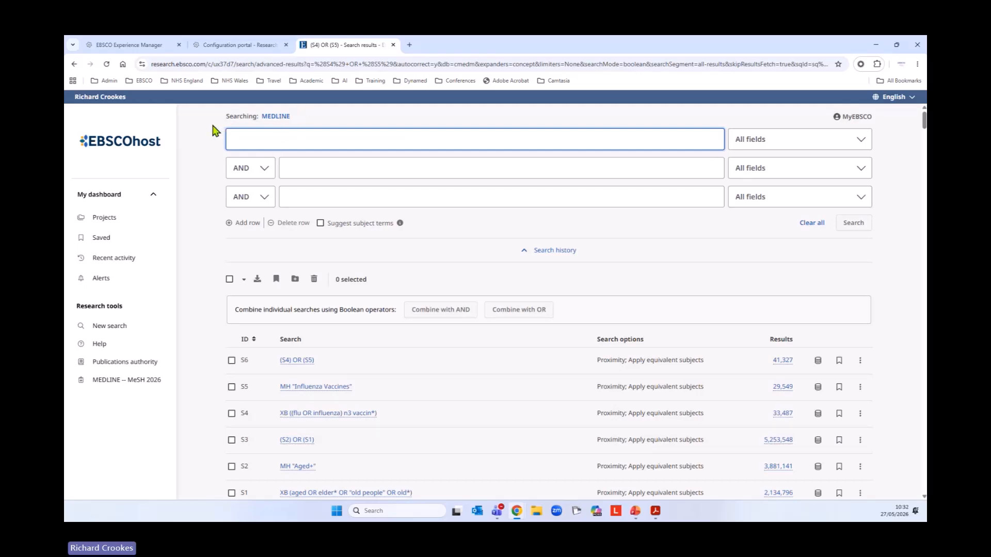
text(pneumon)
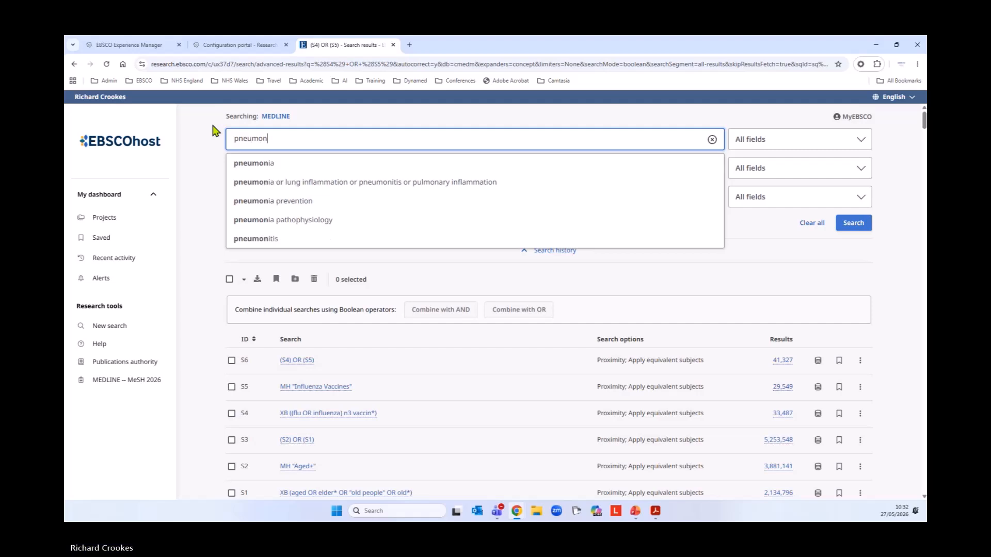
text(i*)
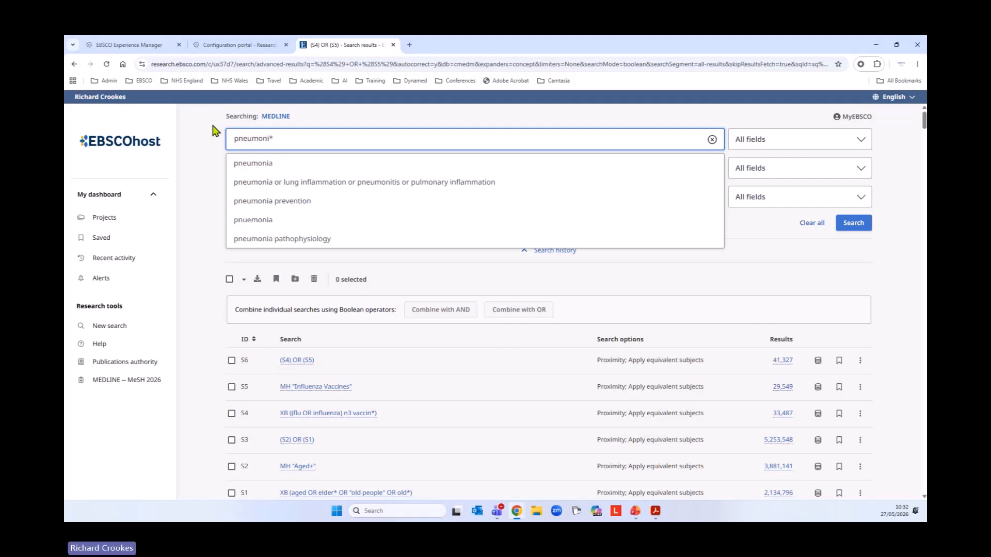
text( OR)
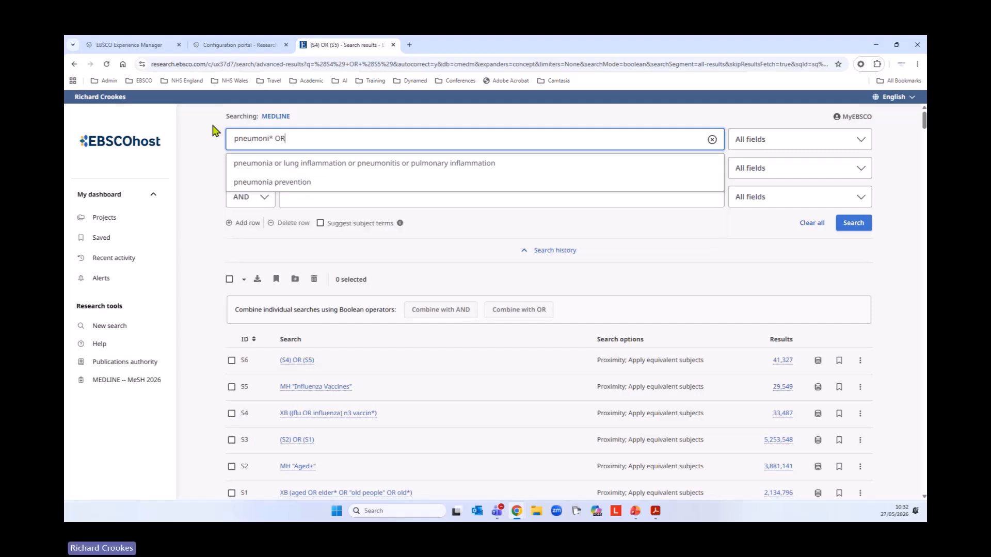
text( ()
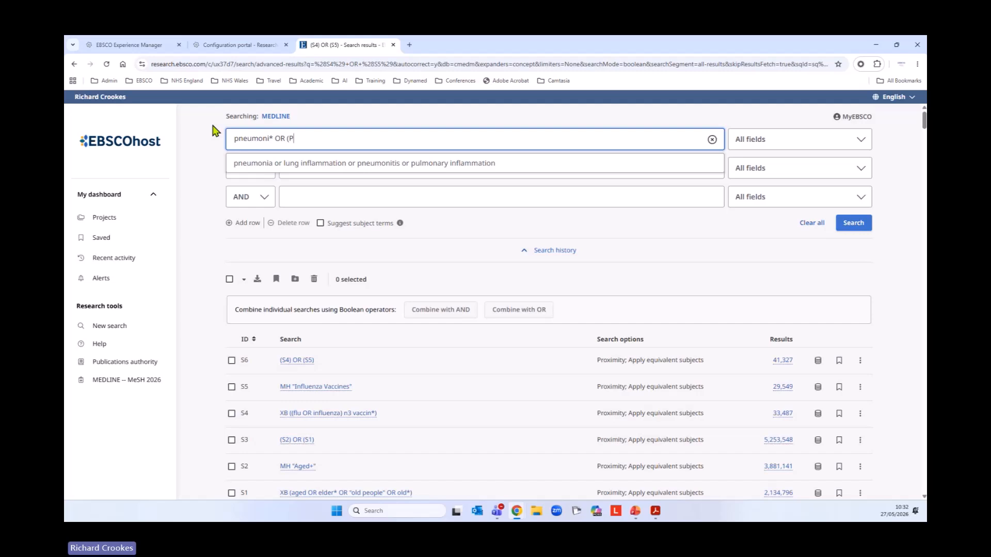
text(pulm)
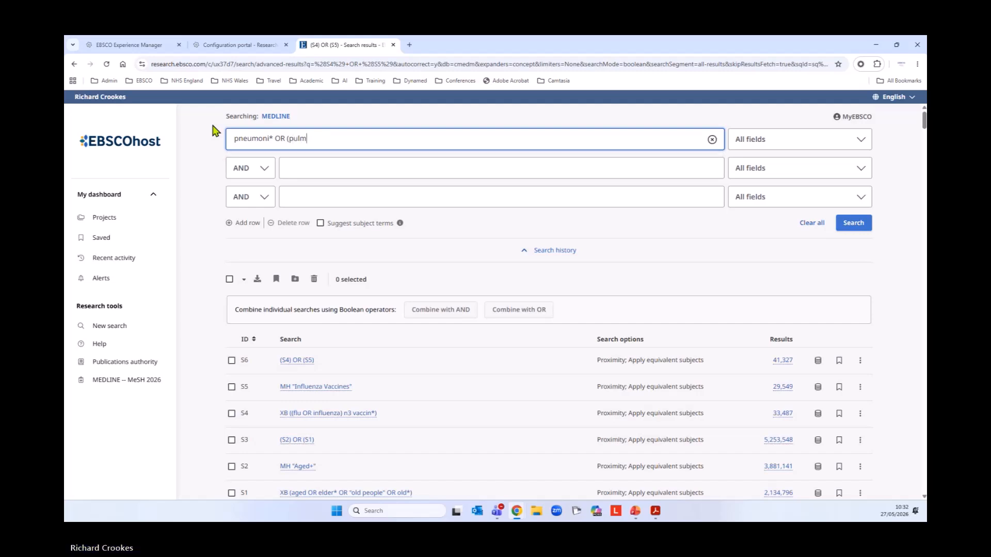
text(onary OR)
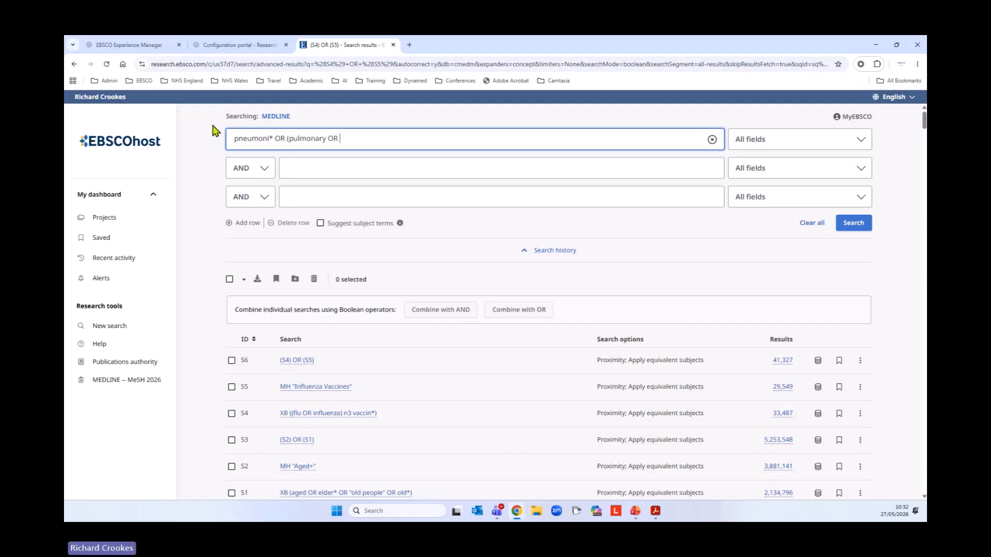
text( lung) n3 inflam*)
- Limit the pneumonia query to the Title or Abstract - XB field and run the search
click(791, 144)
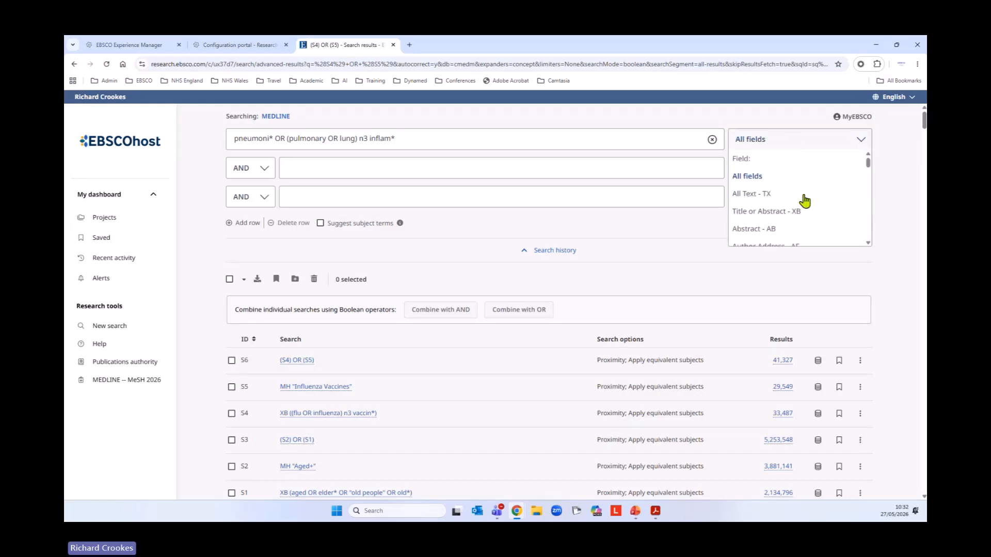
click(804, 212)
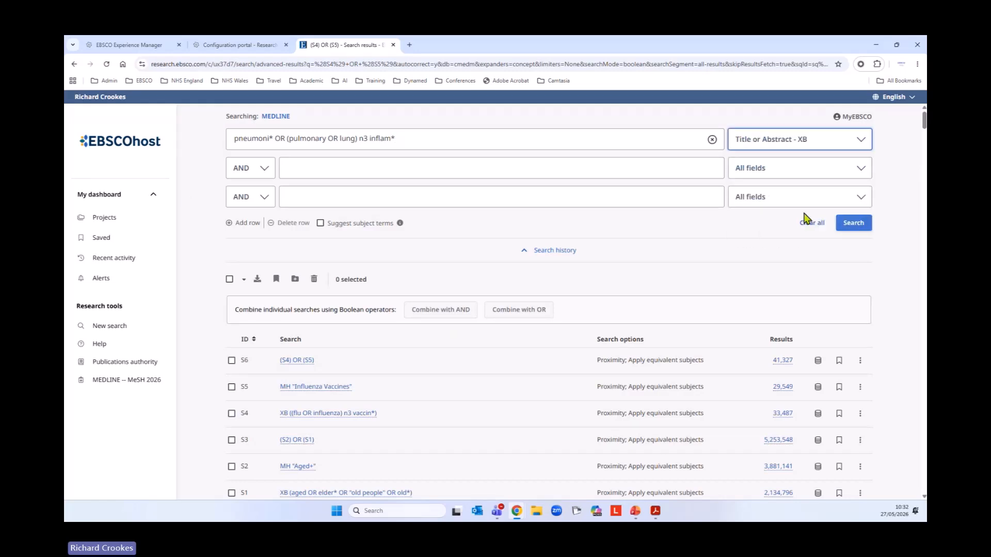
click(858, 224)
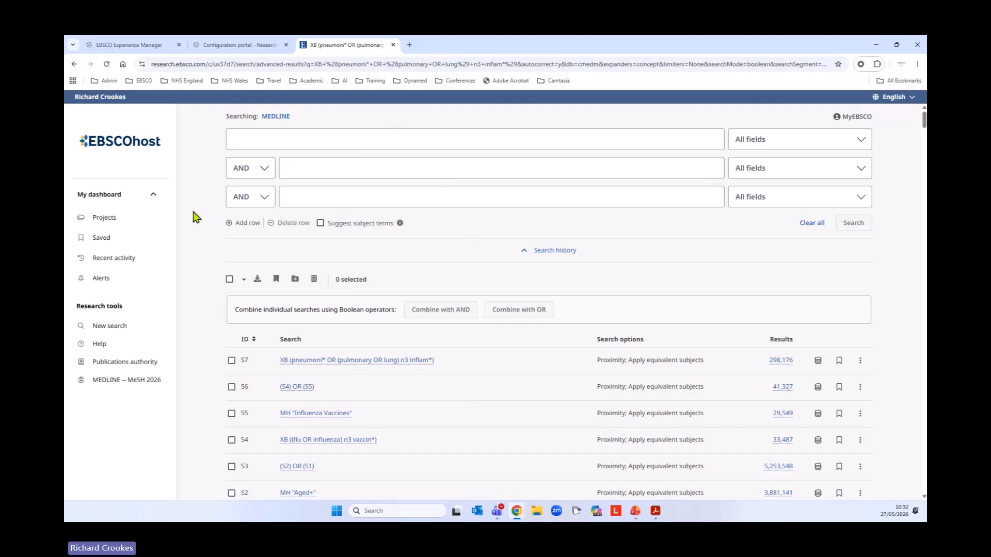
- Check which database search S7 used and review the additional actions available for S7 and S6 in the search history
scroll(194, 217, down, 3)
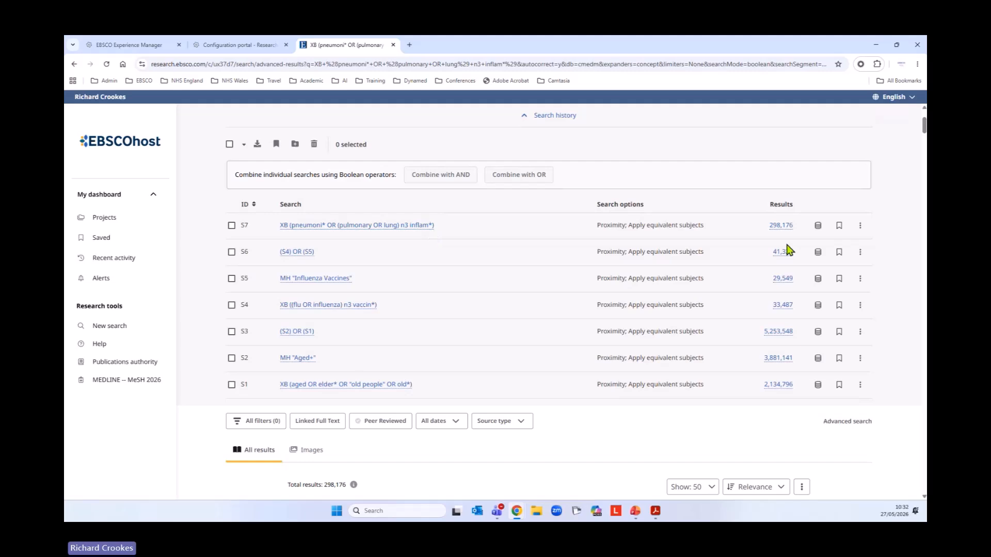
click(818, 226)
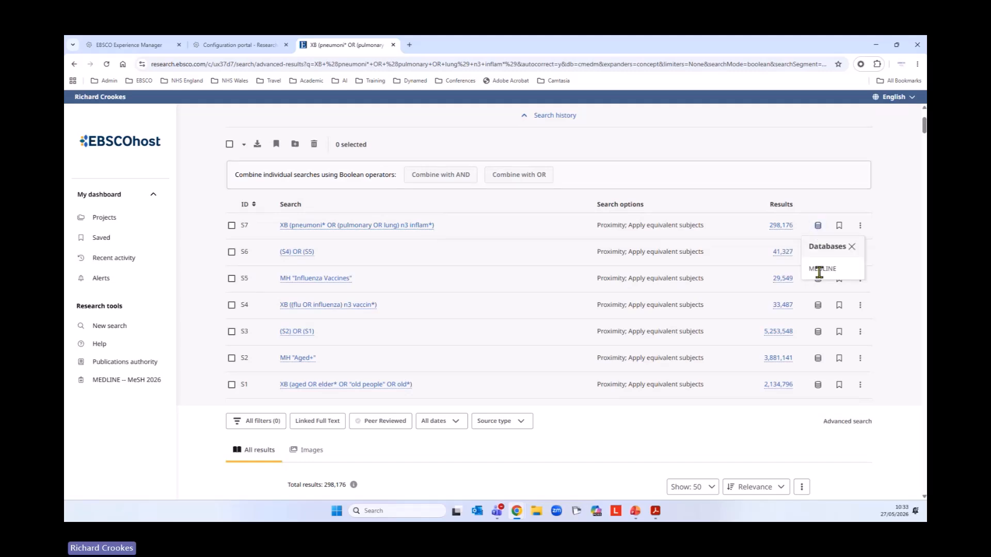
click(861, 227)
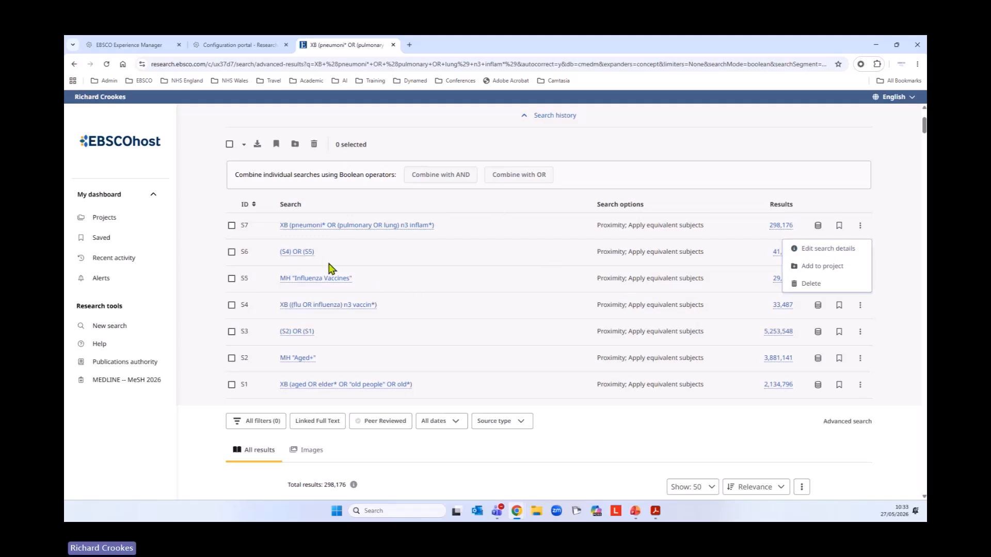
click(552, 283)
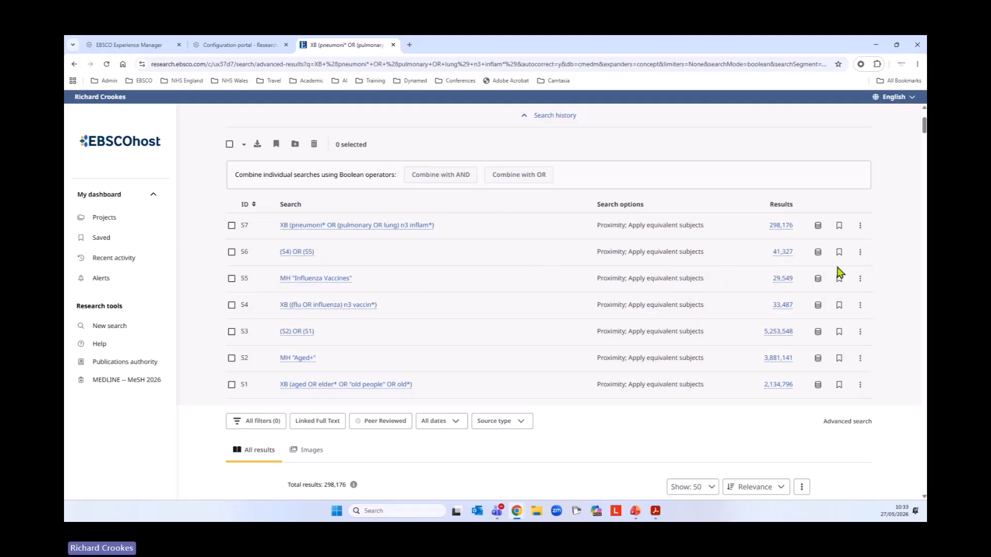
click(861, 253)
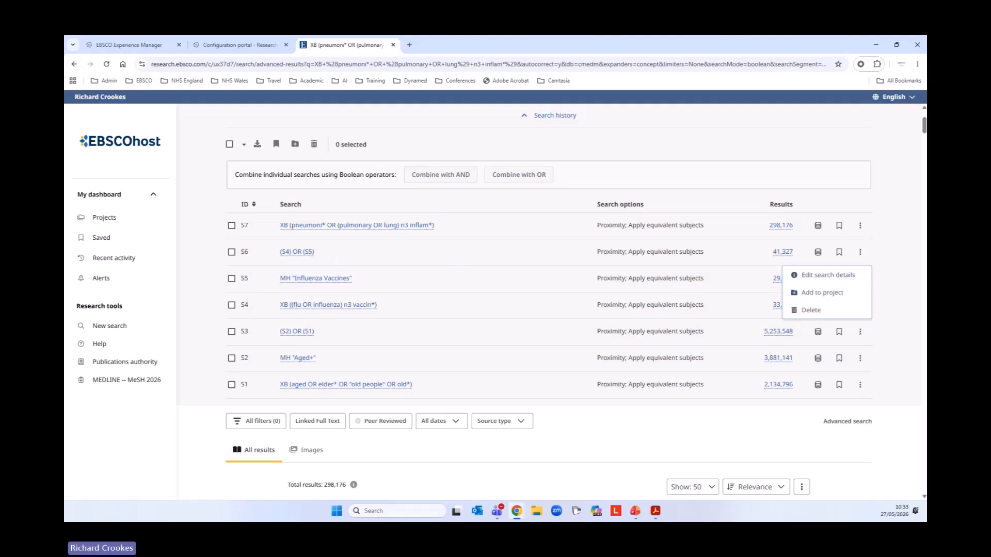
click(887, 205)
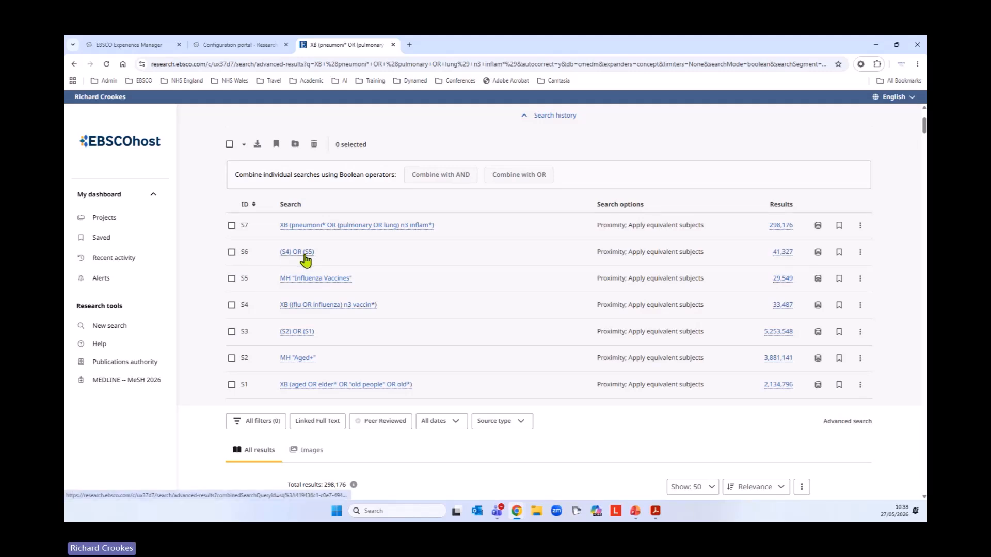
- Examine the details and edit view of search S6, (S4) OR (S5), including its dependent searches, and close both without changes
click(866, 257)
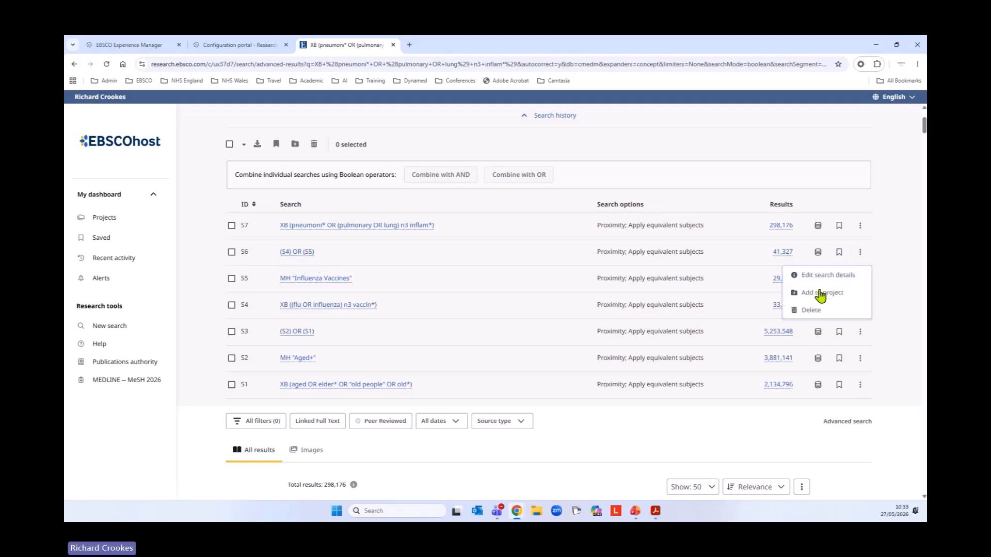
click(819, 279)
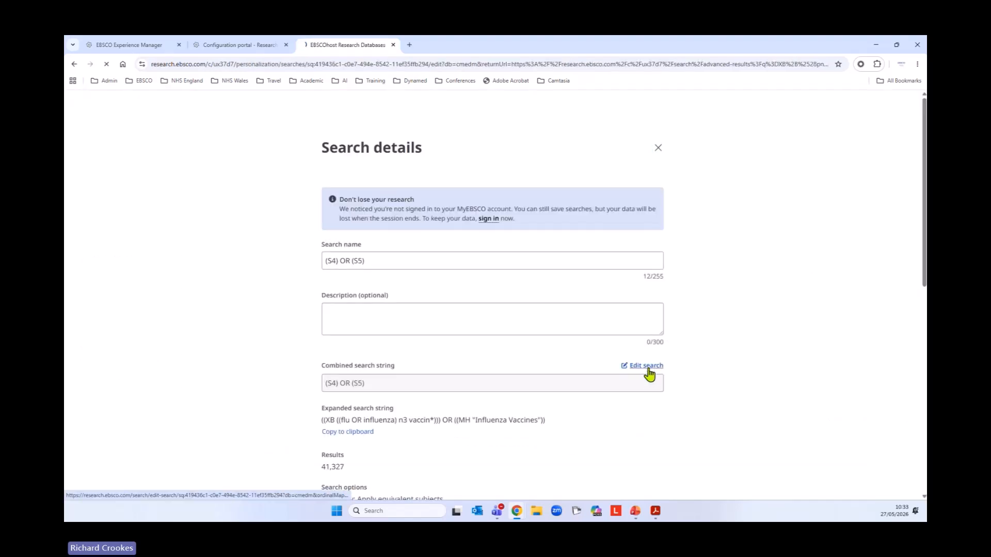
click(647, 367)
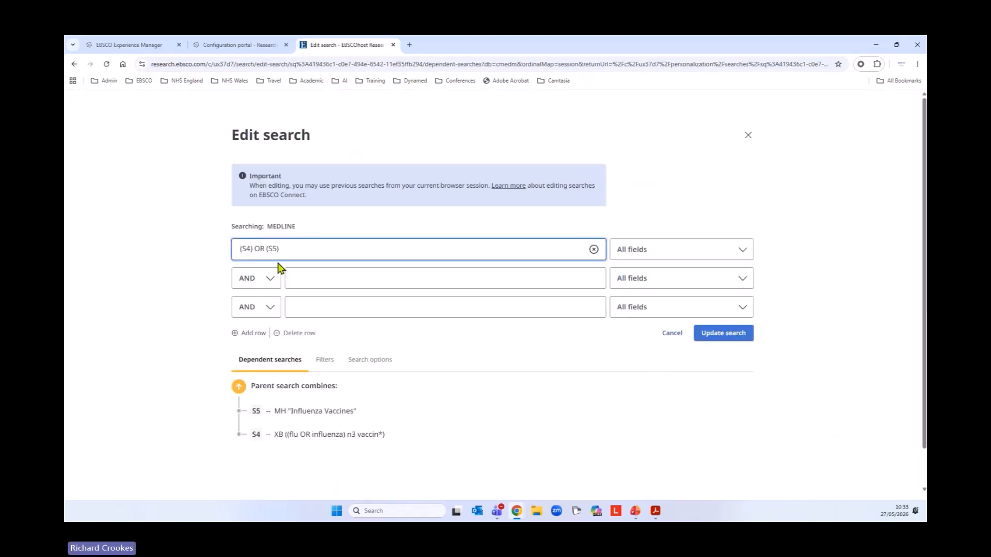
double_click(259, 248)
click(747, 137)
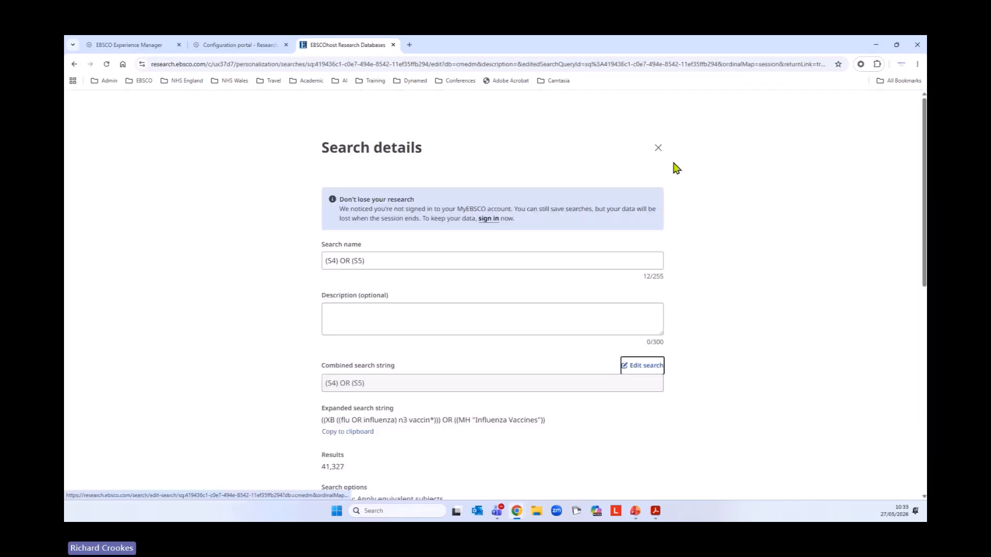
click(658, 150)
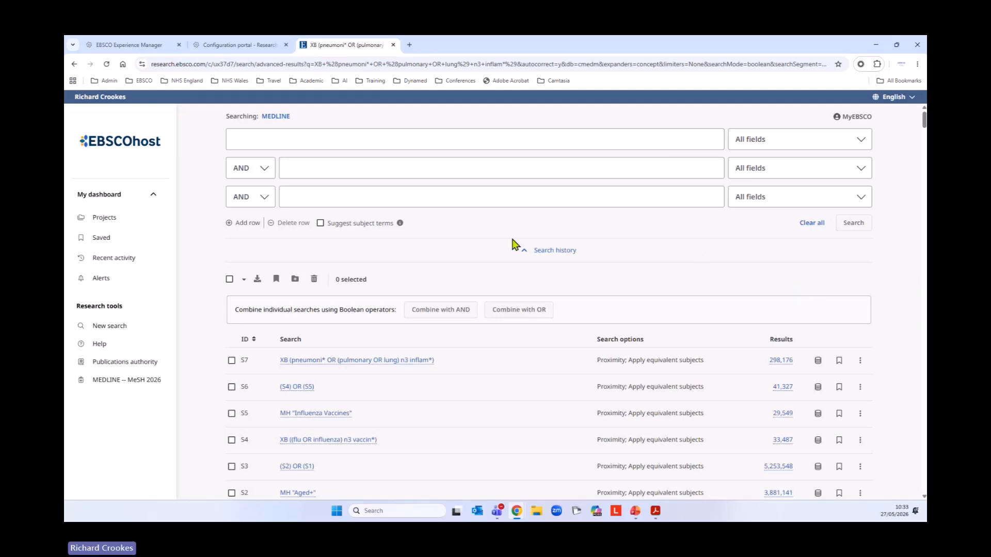
- Enter the query pneumonia OR pulmonary inflammation in the first search row
click(305, 140)
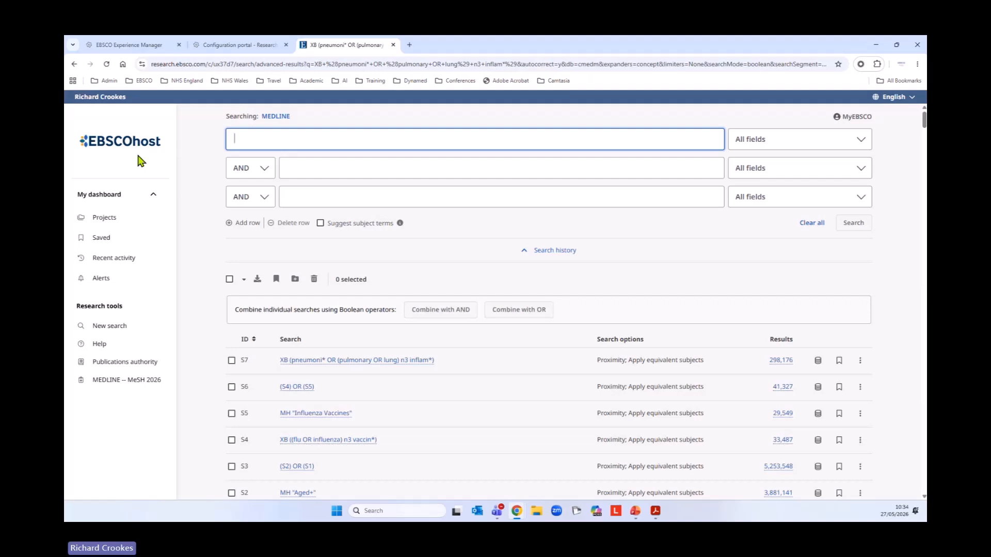
text(pn)
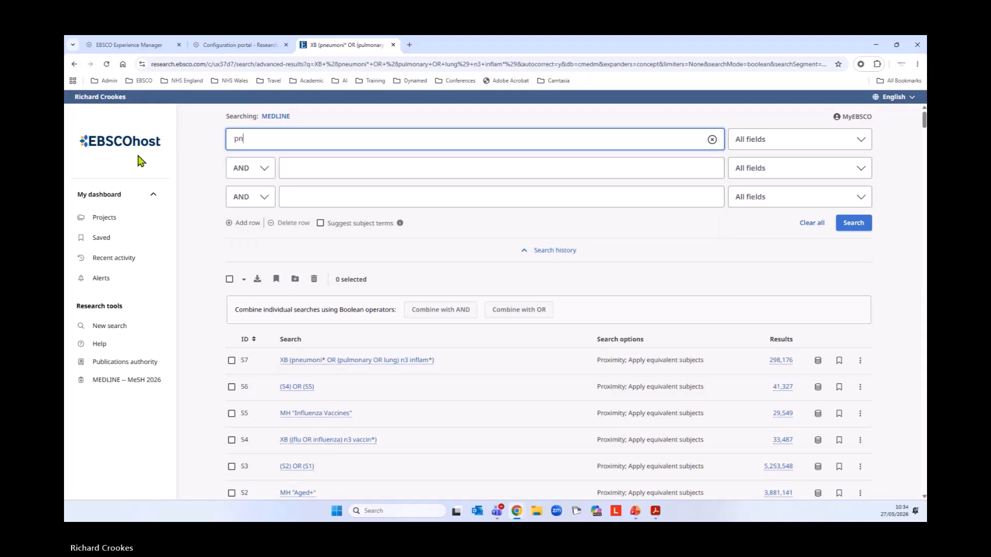
text(eumon)
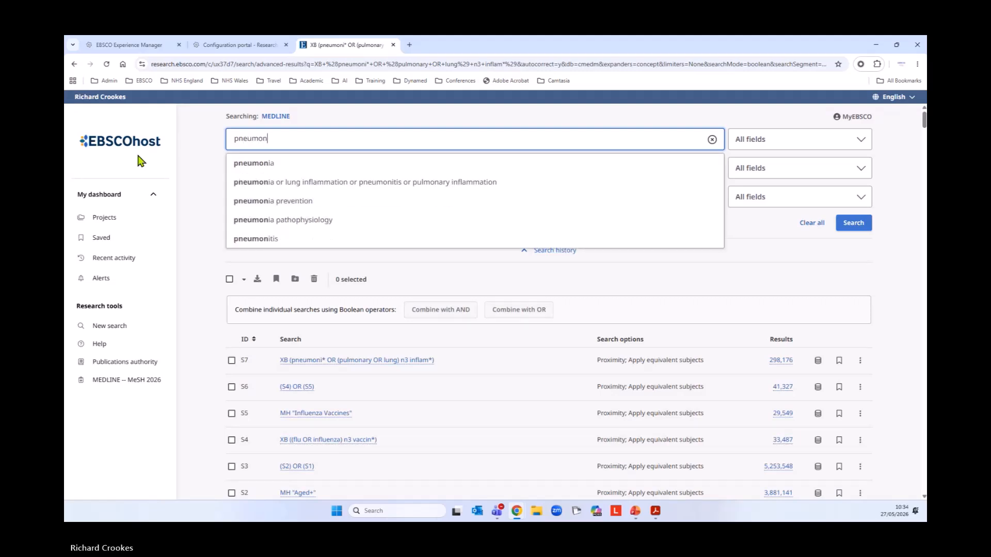
text(ia OR)
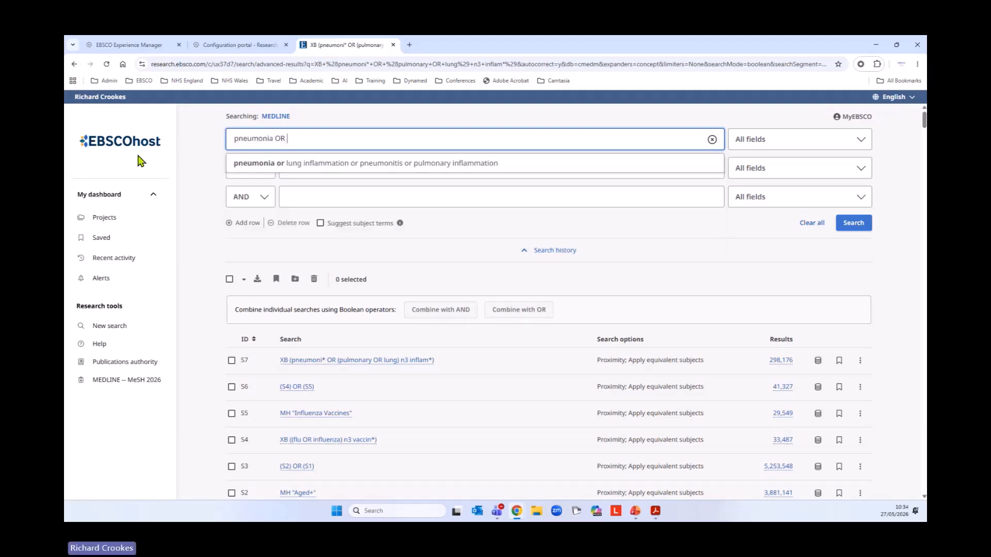
text( pul)
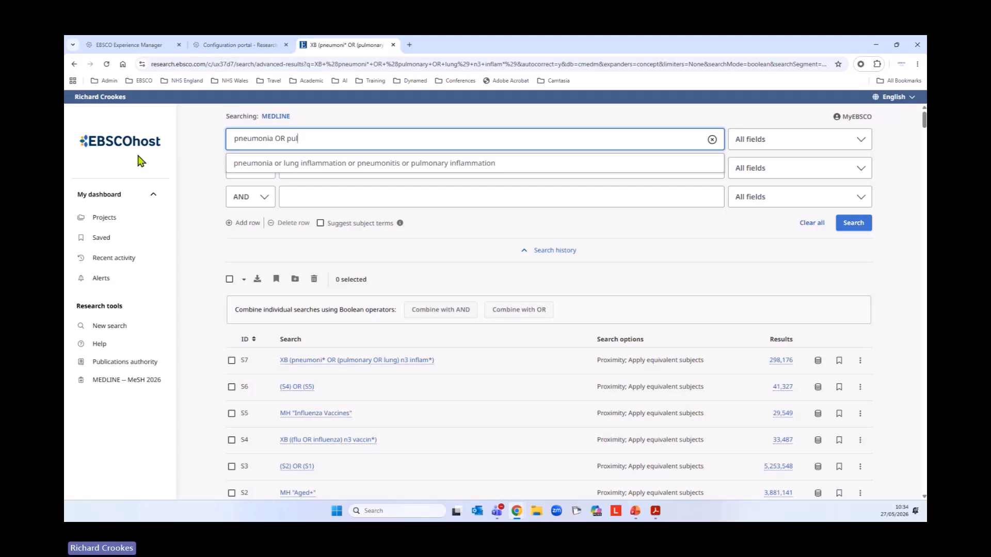
text(m)
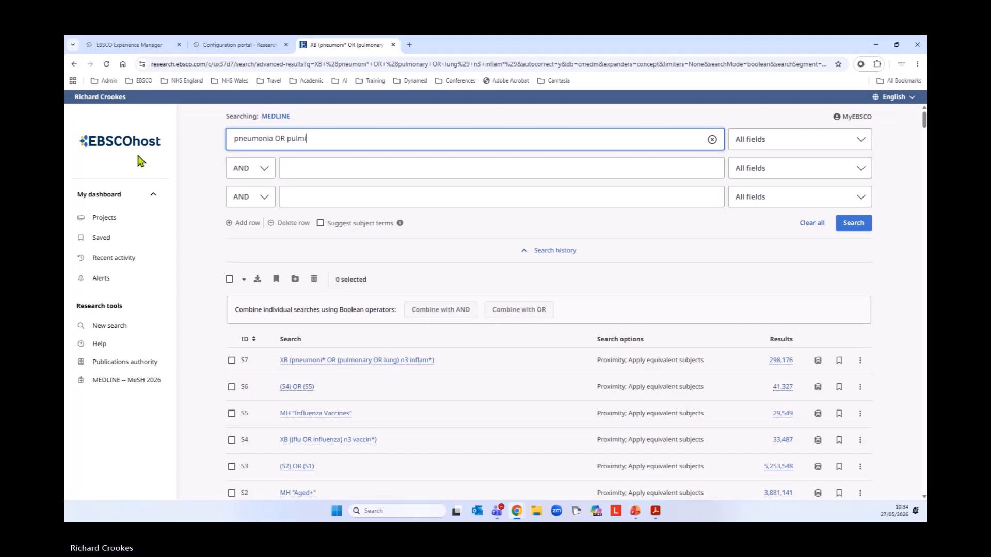
text(onary inflammation)
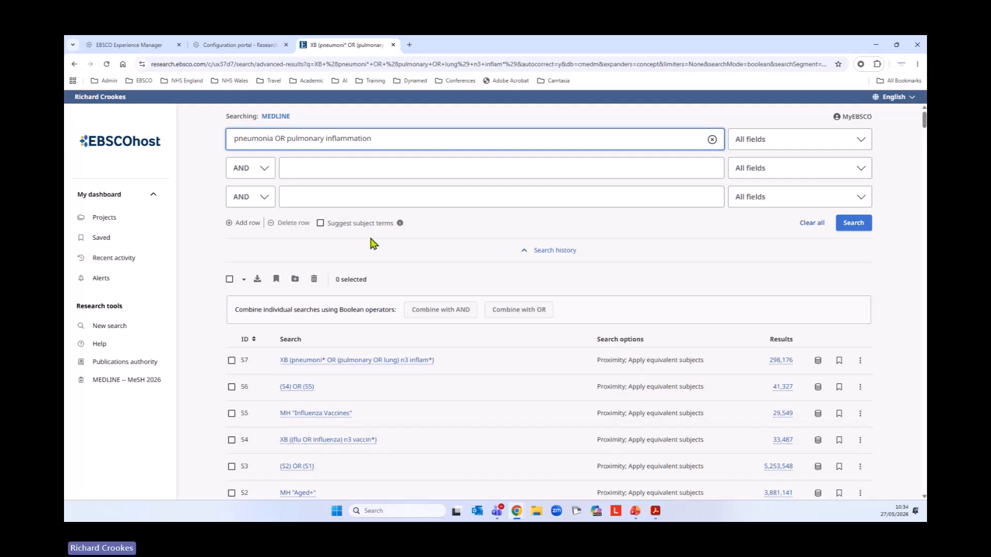
- Turn on Suggest subject terms and request the MeSH suggestions for the pneumonia query
click(321, 225)
click(321, 223)
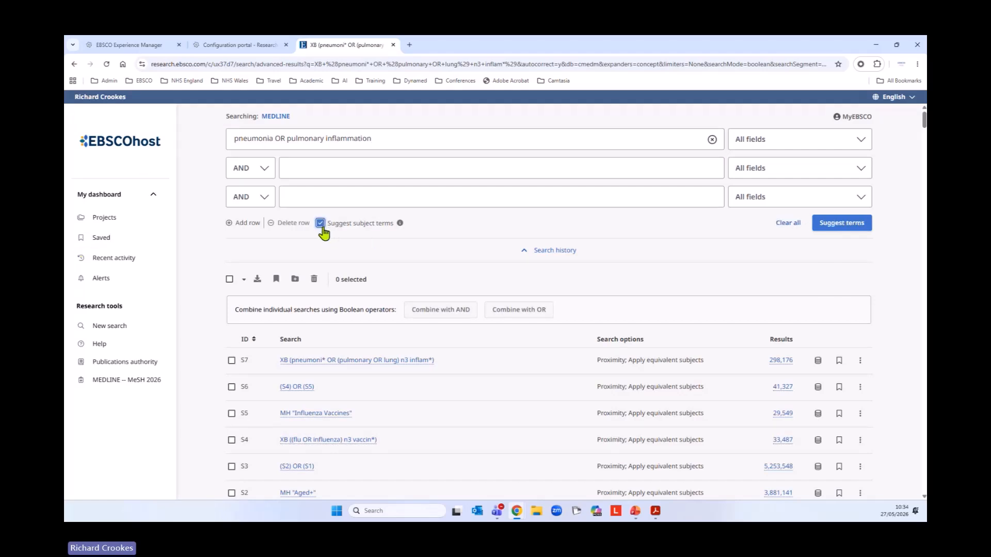
click(835, 227)
- Select the Pneumonia MeSH heading with Explode on, without subheadings, and collapse its subheading list
scroll(666, 317, down, 2)
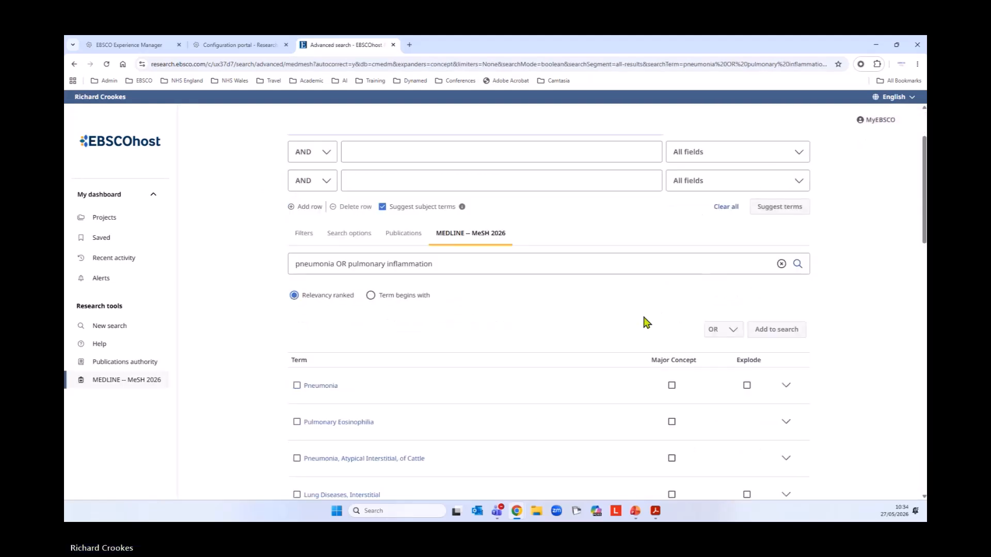
scroll(622, 321, down, 2)
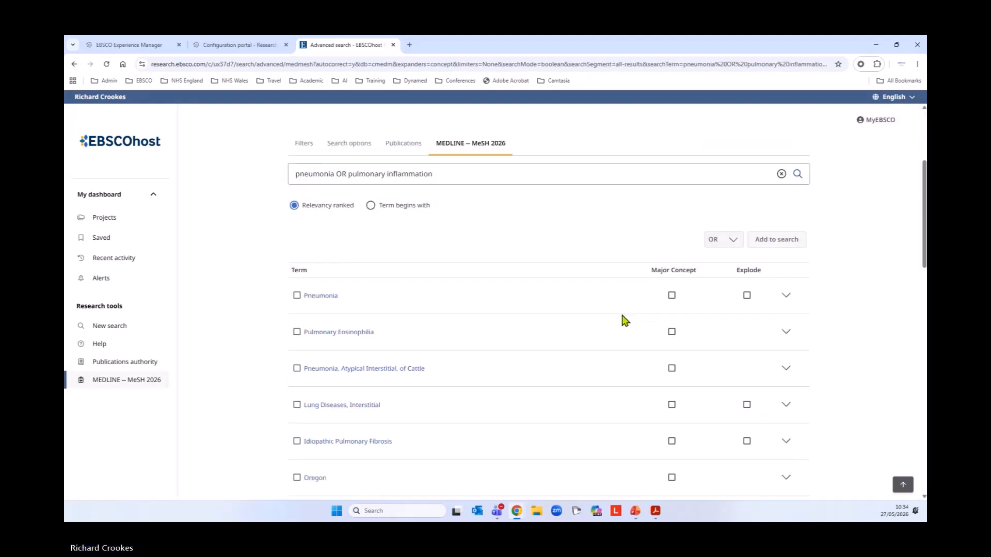
scroll(624, 320, down, 1)
scroll(624, 321, down, 1)
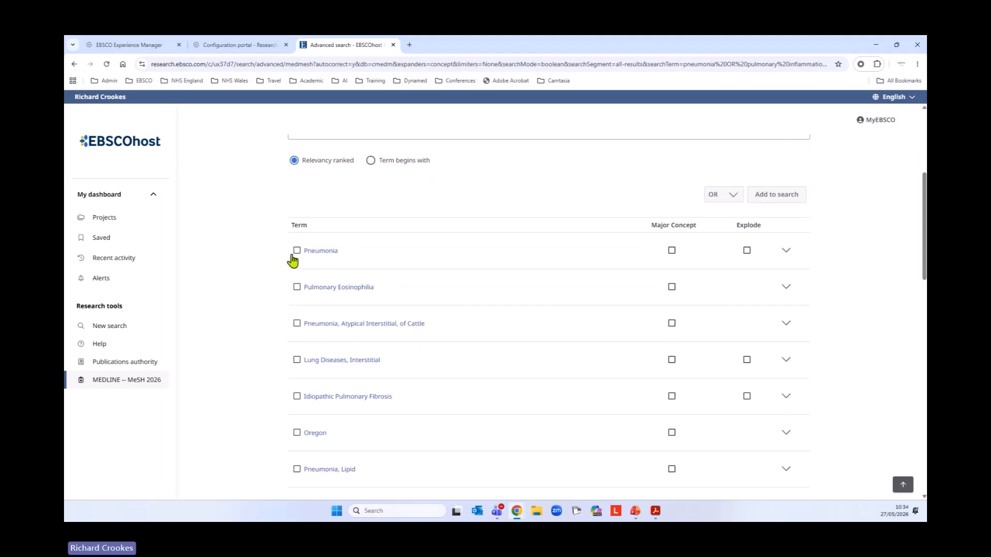
click(297, 250)
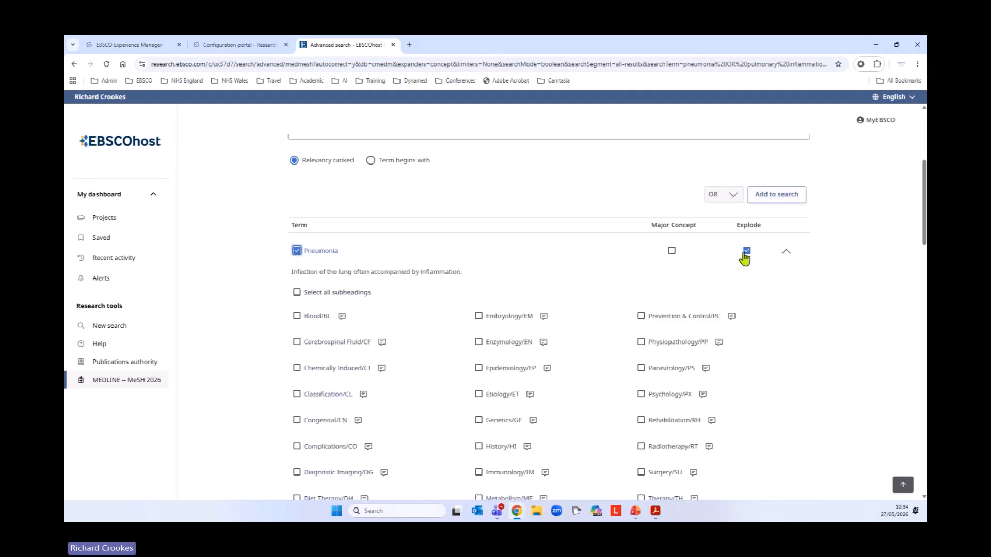
click(787, 251)
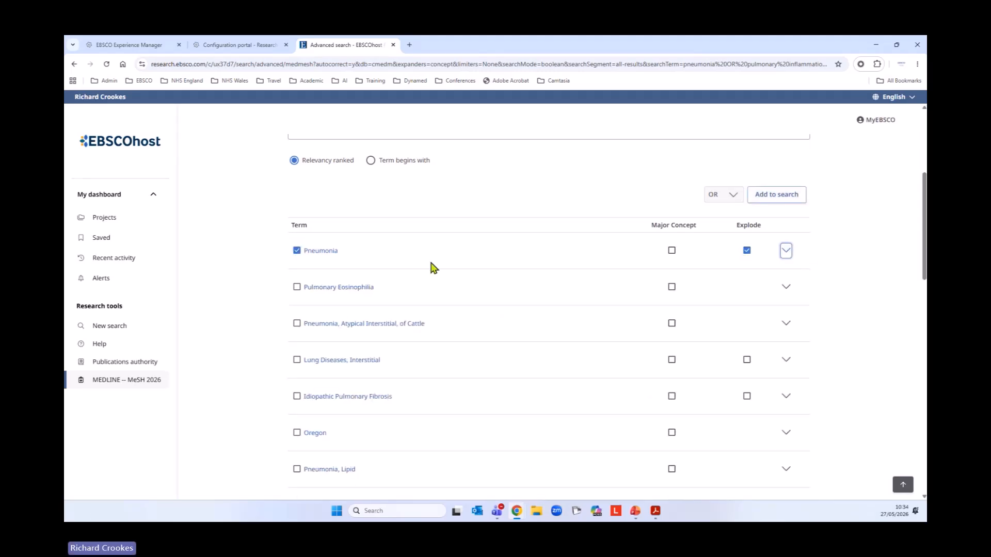
- Look through the other suggested MeSH terms on the first page to judge whether any more are relevant
scroll(589, 312, down, 1)
scroll(589, 312, down, 3)
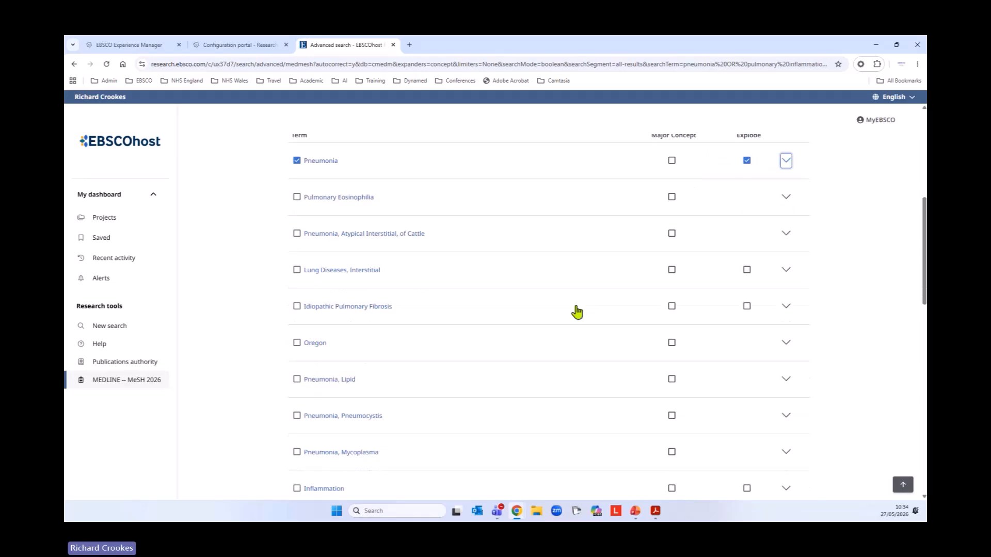
scroll(583, 311, down, 1)
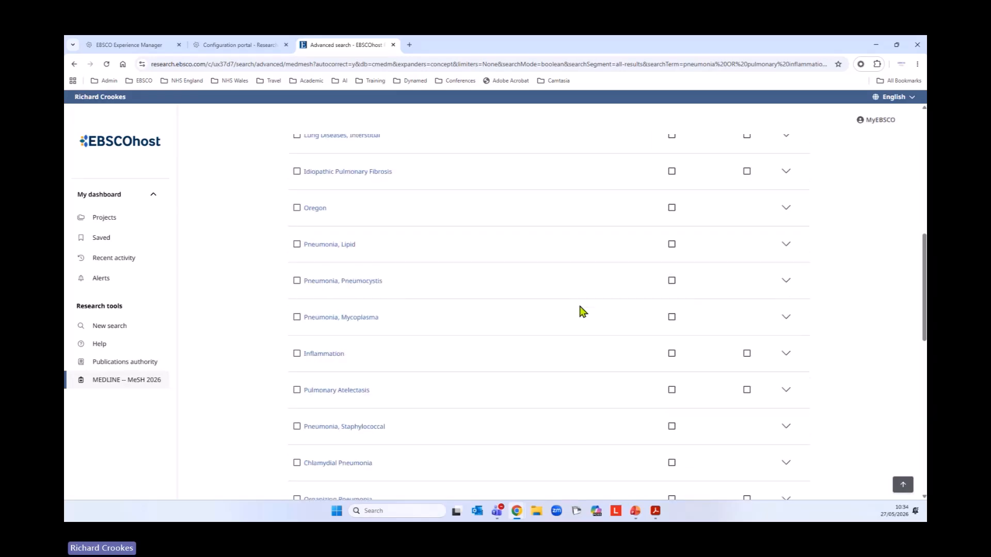
scroll(583, 310, down, 3)
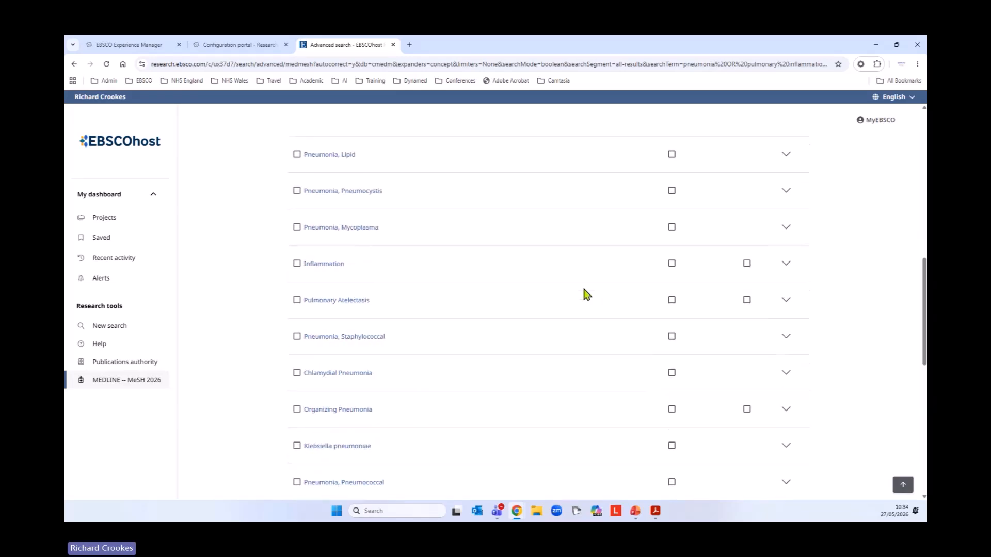
scroll(587, 296, down, 4)
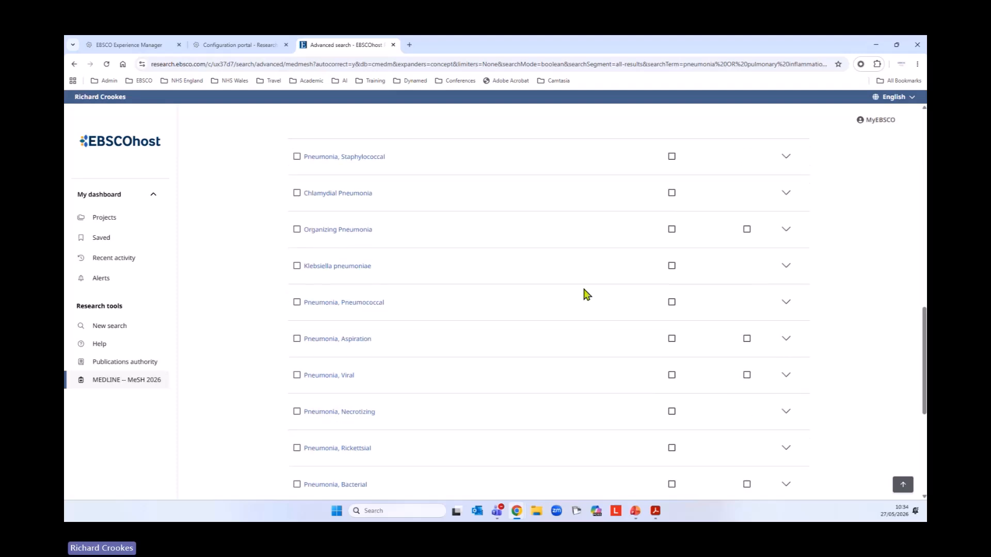
scroll(585, 297, down, 5)
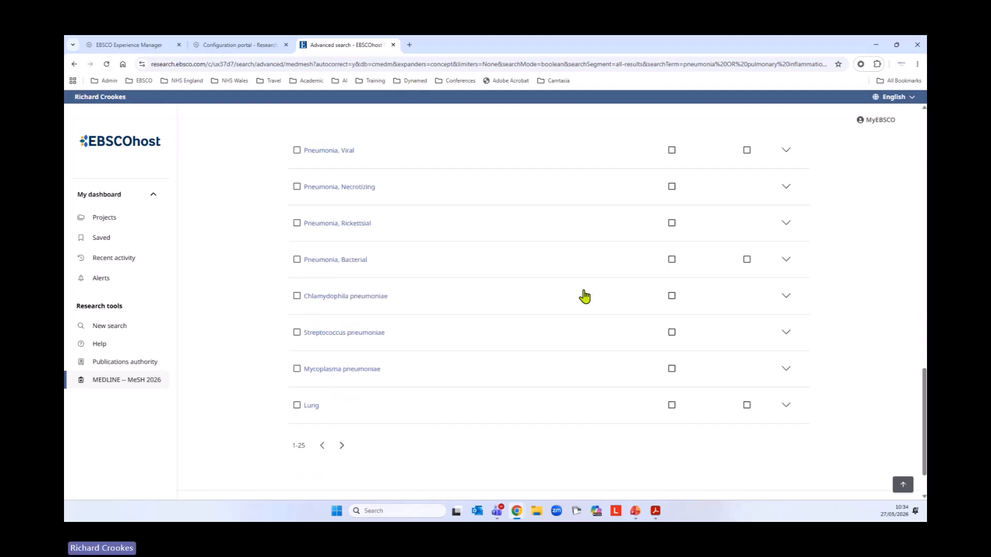
scroll(565, 411, up, 4)
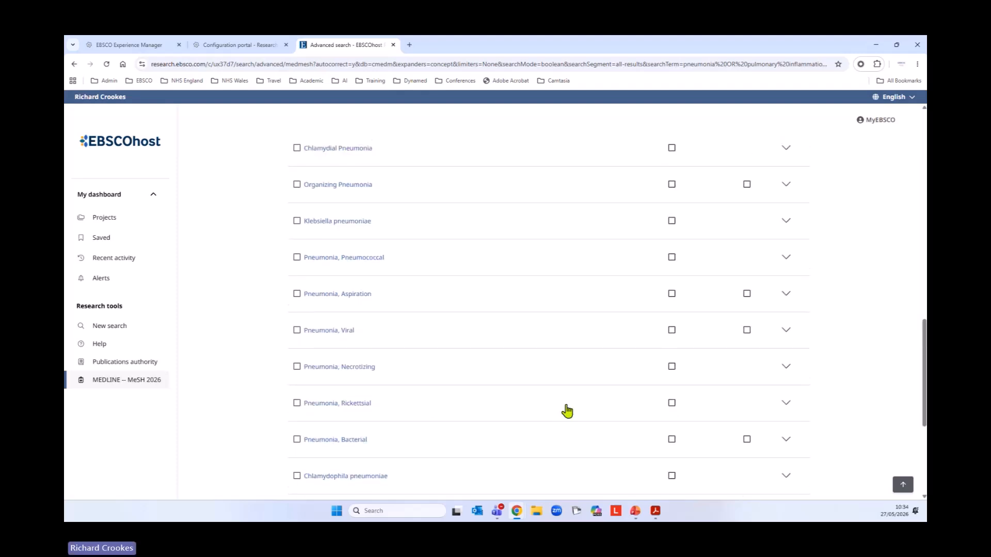
scroll(566, 411, up, 3)
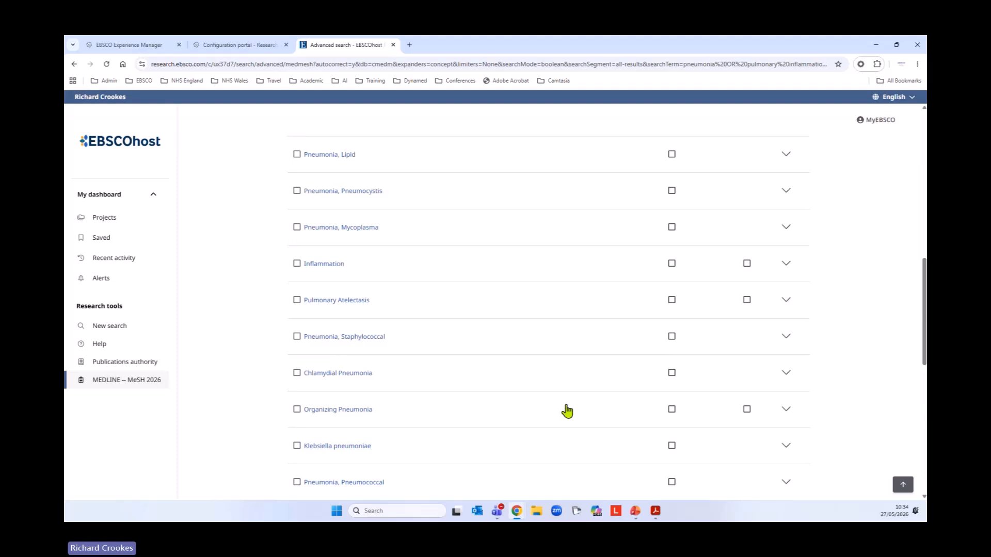
scroll(567, 412, up, 5)
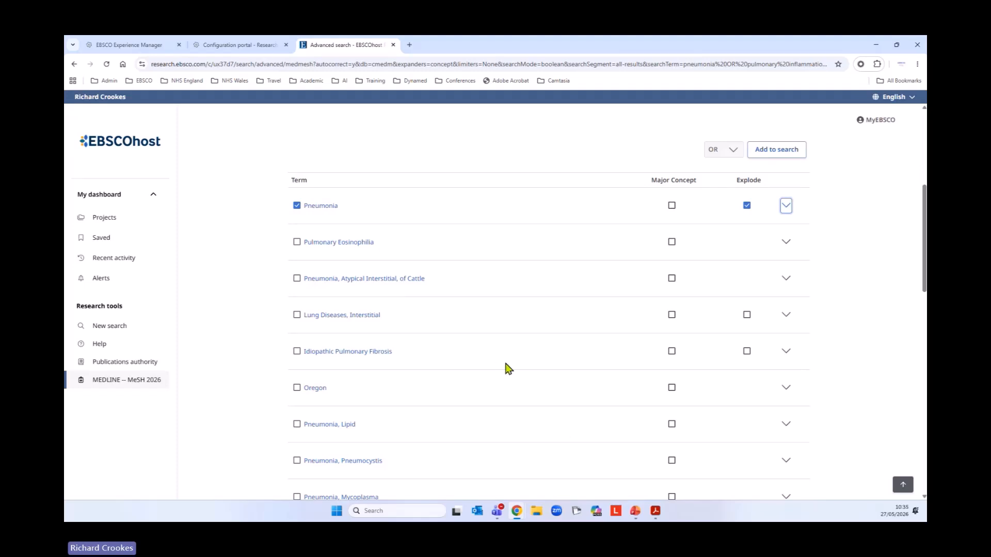
- Check the scope notes of Pulmonary Eosinophilia and Lung Diseases, Interstitial, collapsing each after reading
click(786, 242)
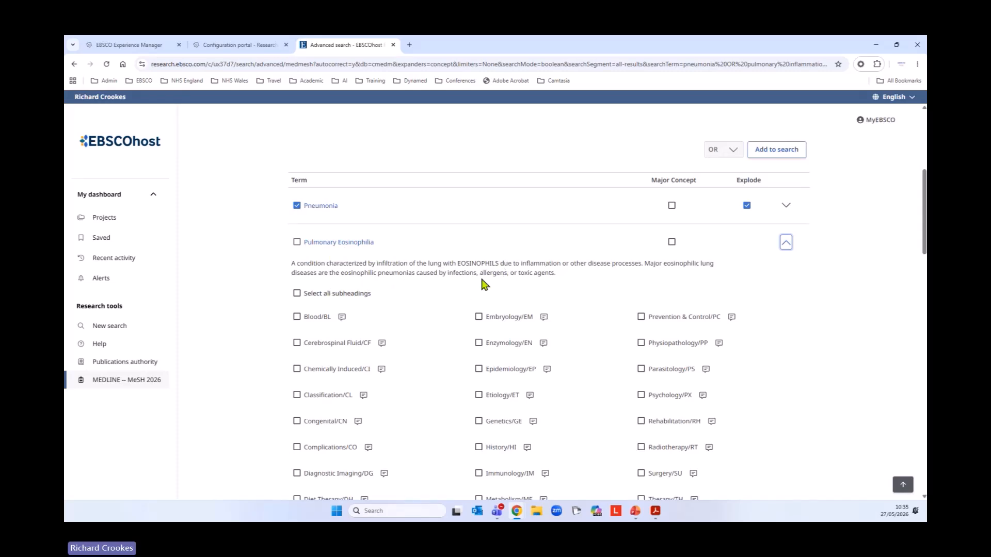
click(785, 243)
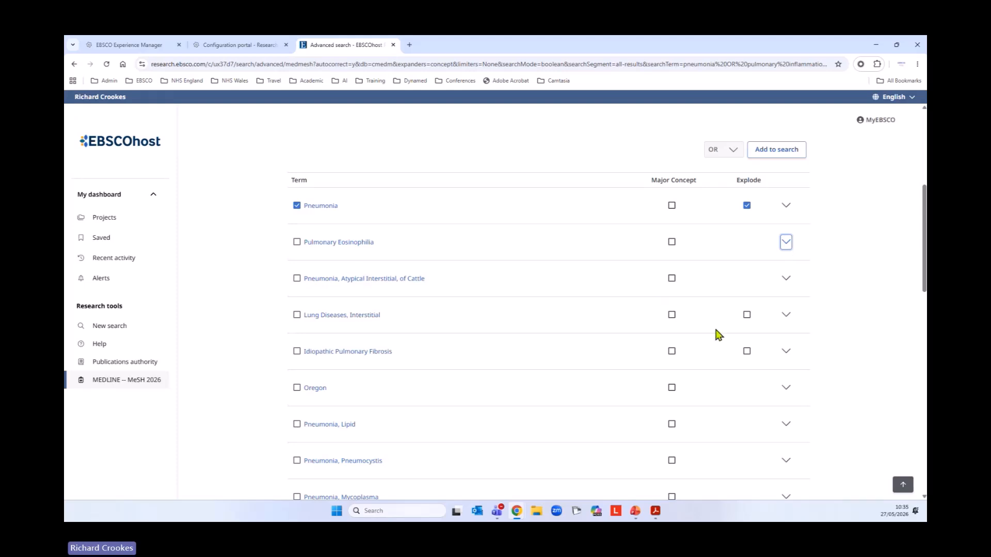
click(786, 315)
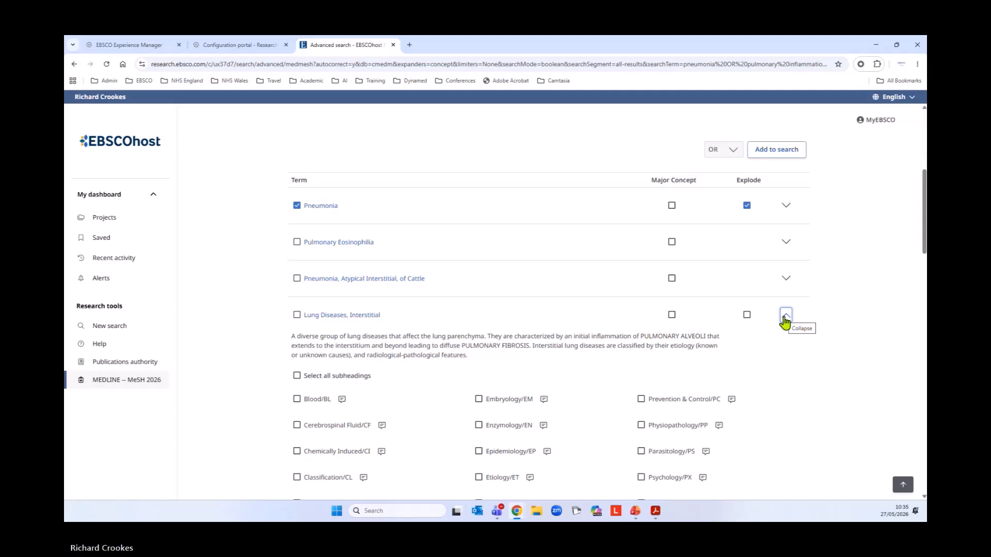
click(784, 317)
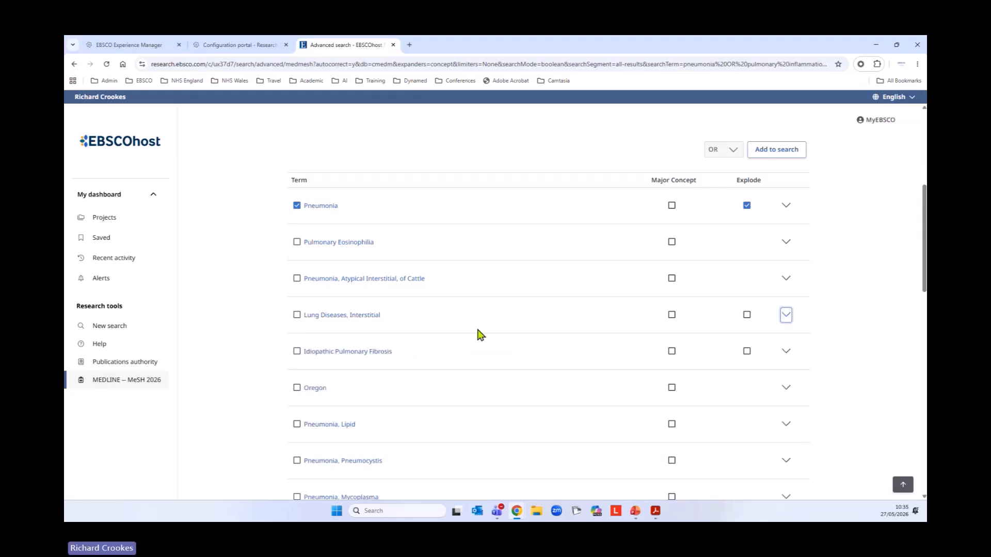
- Open the details of the Pneumonia heading and examine its Used for terms, highlighting Pulmonary Inflammation
click(328, 207)
scroll(331, 310, down, 2)
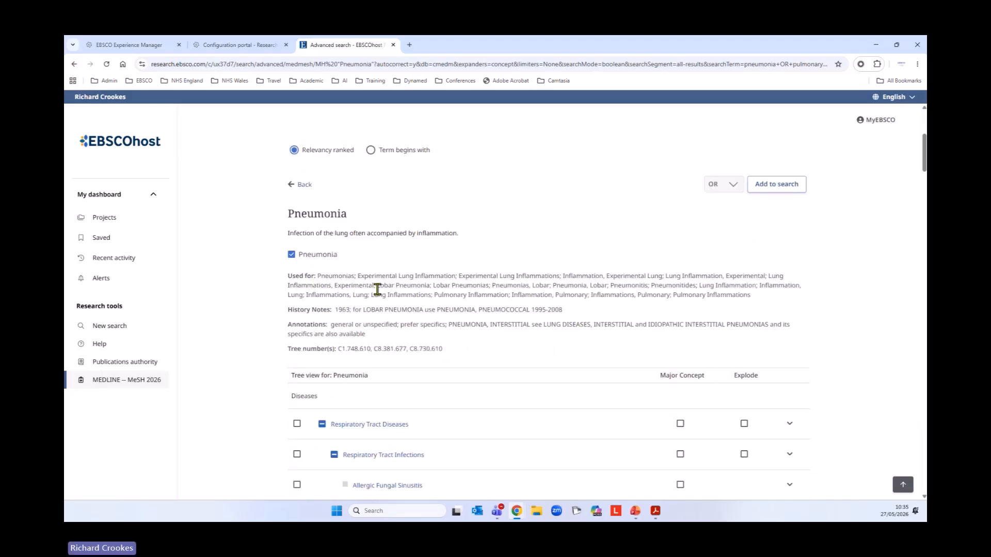
drag(434, 295, 519, 296)
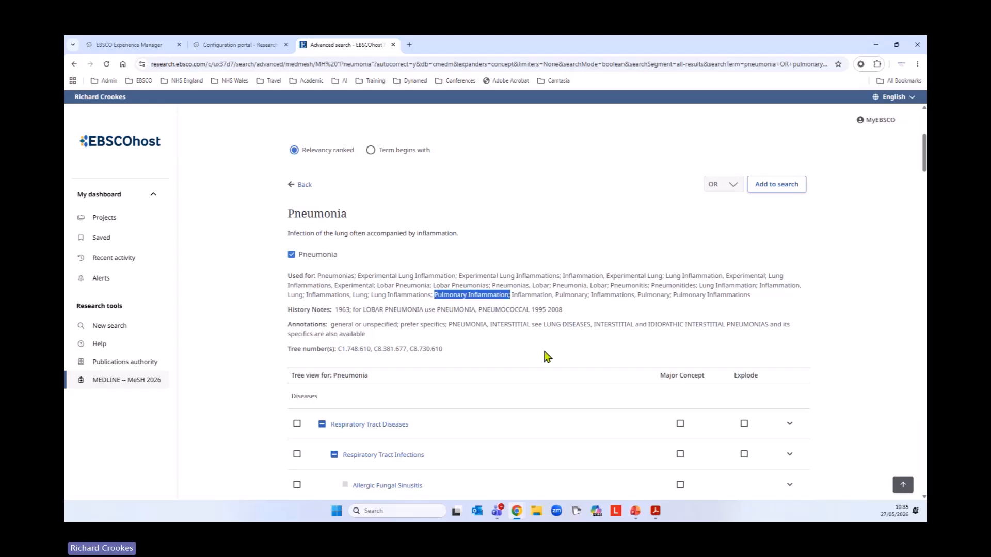
scroll(537, 363, up, 4)
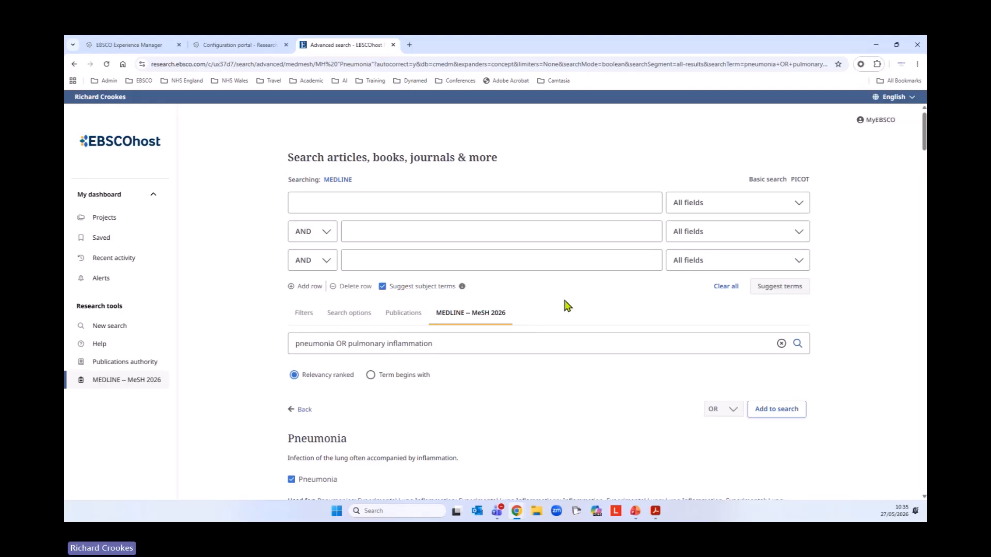
scroll(566, 305, down, 3)
scroll(566, 306, down, 2)
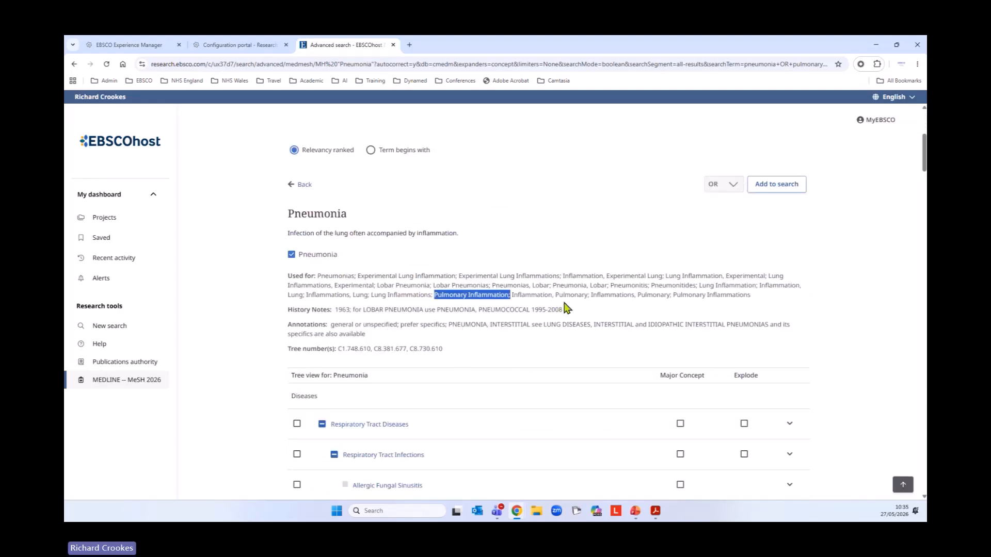
- Examine the tree view for Pneumonia, including its broader respiratory headings and the narrower terms beneath it
scroll(567, 309, down, 2)
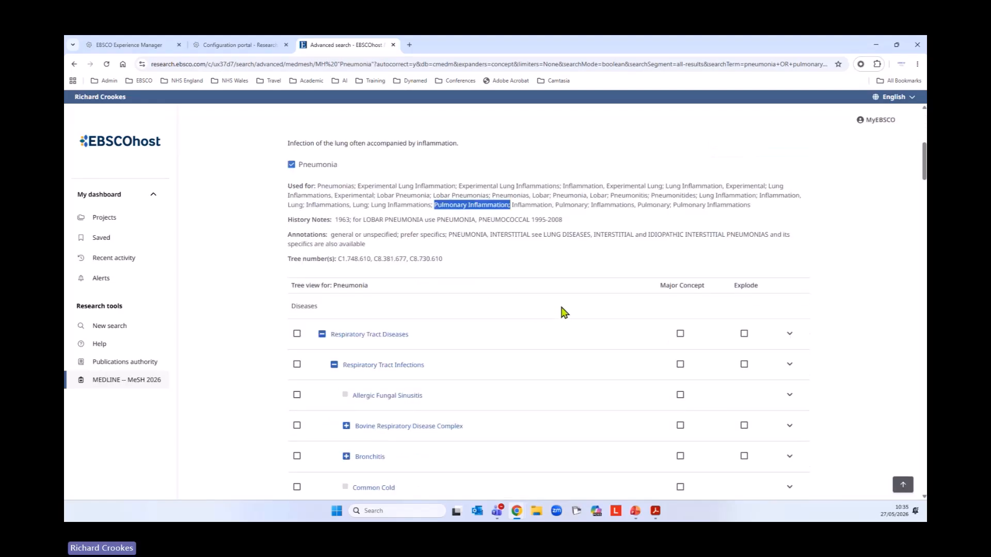
scroll(566, 312, down, 2)
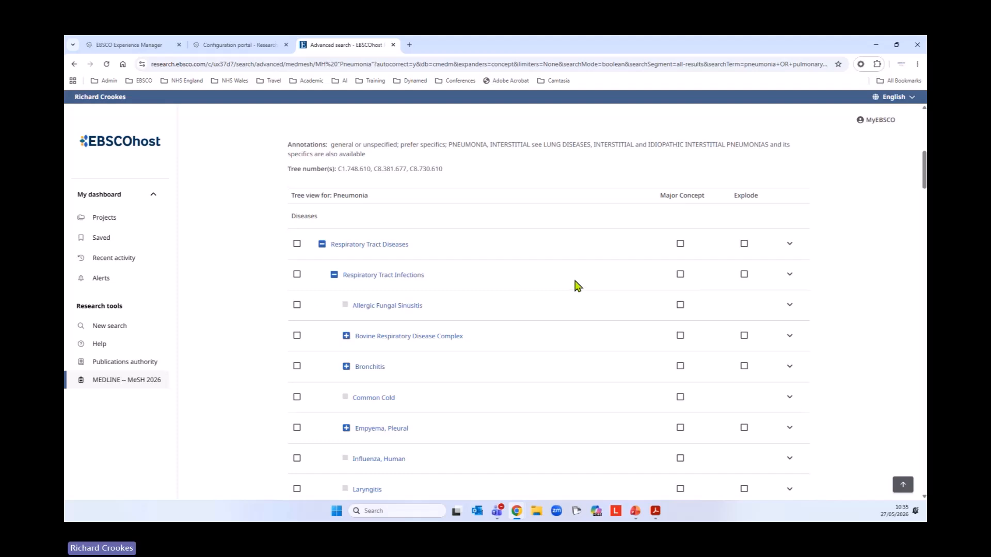
scroll(578, 286, down, 5)
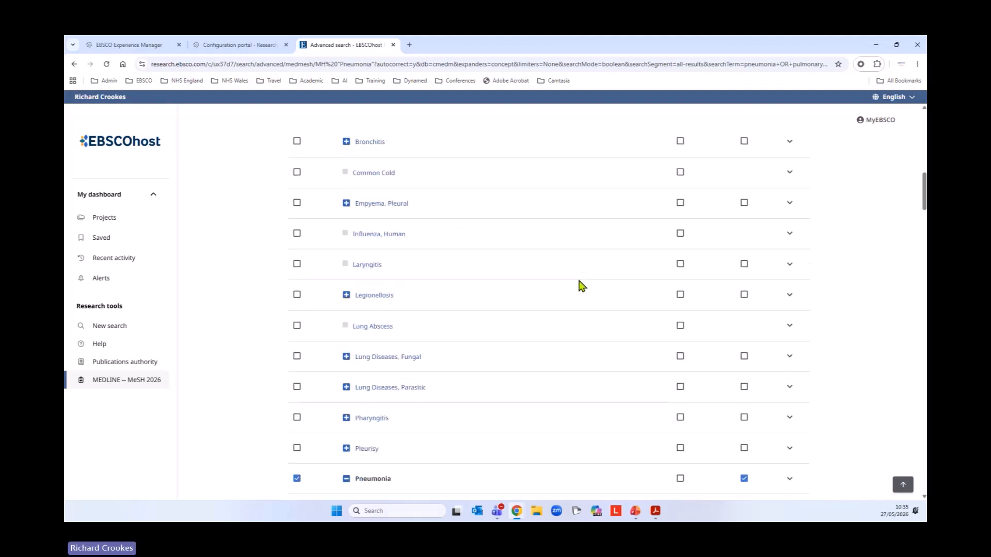
scroll(583, 285, down, 4)
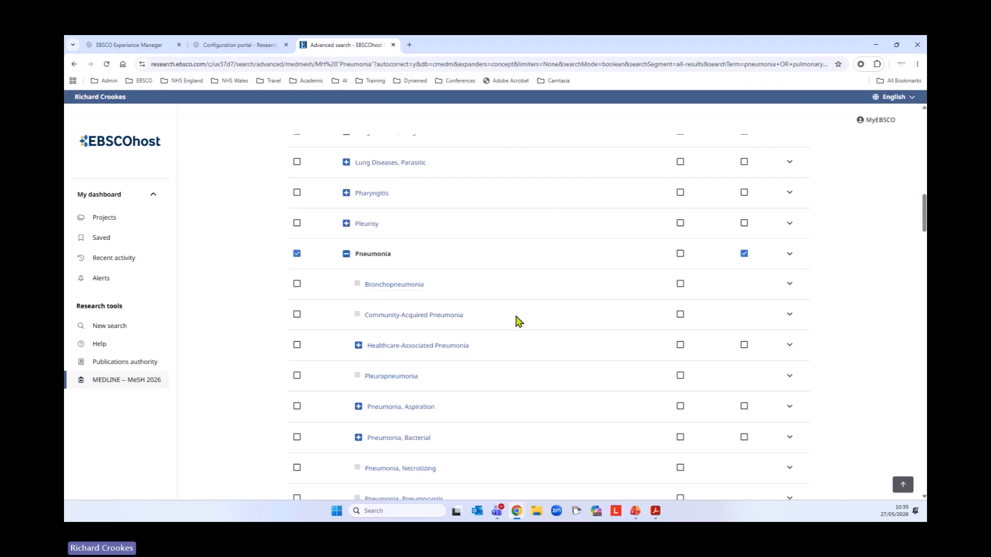
scroll(564, 332, down, 2)
scroll(564, 332, down, 1)
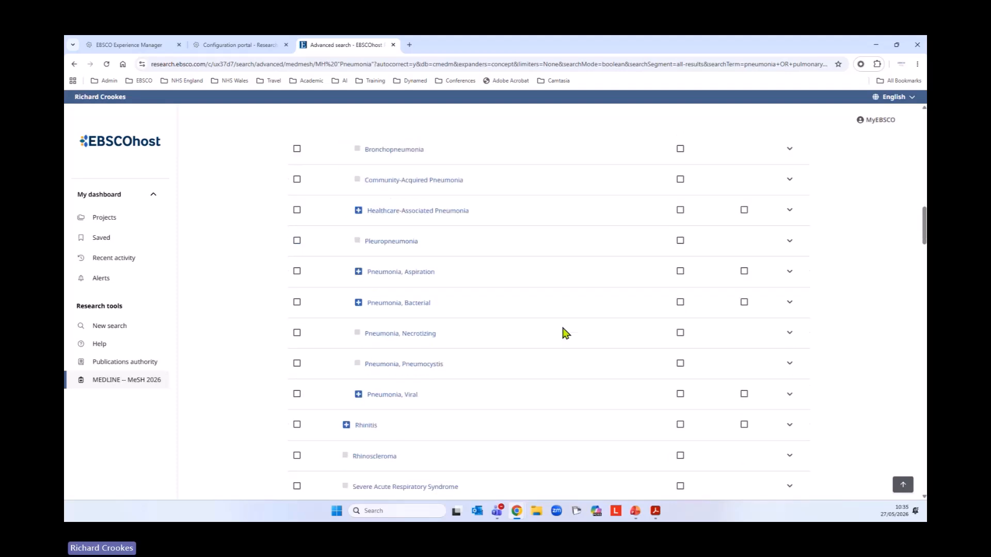
scroll(571, 316, down, 4)
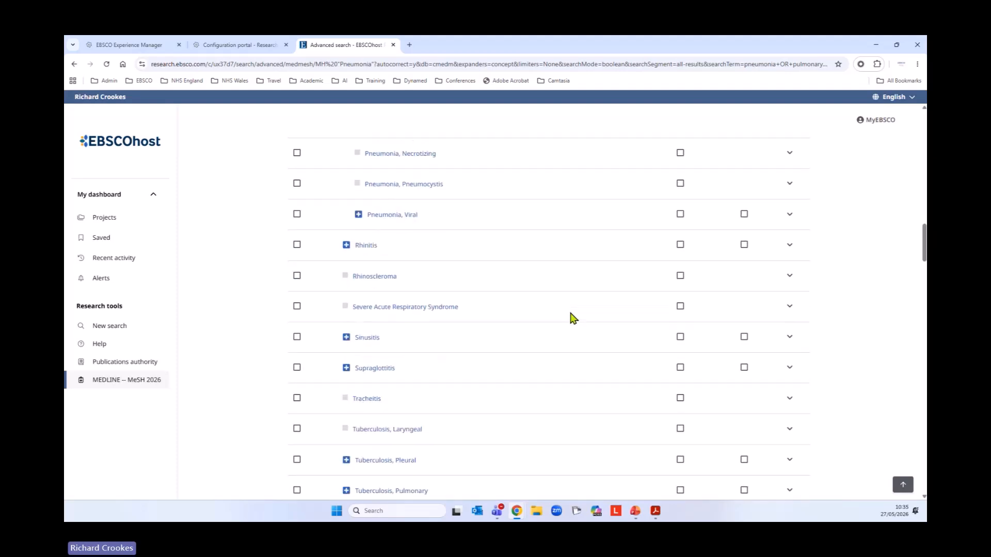
- Compare the places where Pneumonia occurs in the MeSH tree, under Respiratory Tract Infections and under Lung Diseases
scroll(572, 318, down, 5)
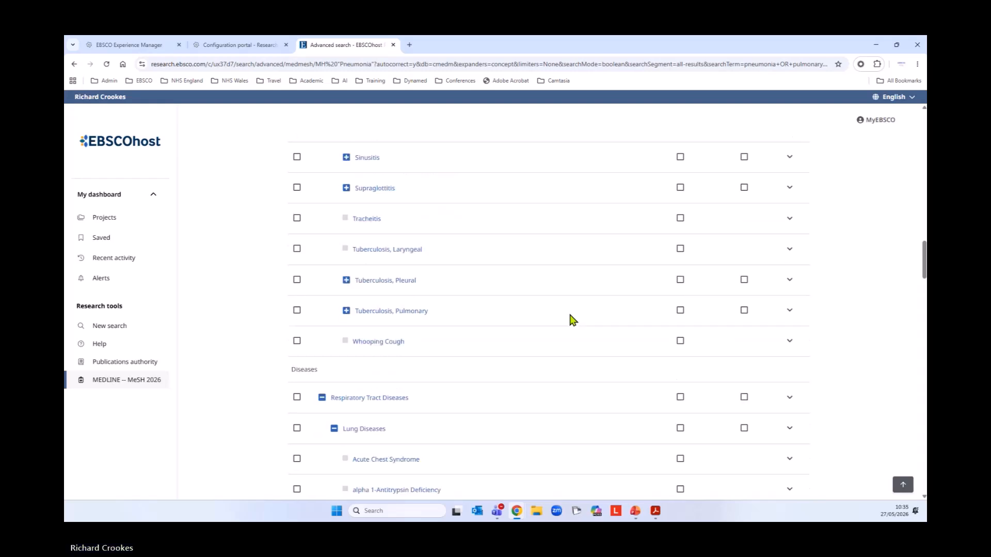
scroll(527, 364, down, 5)
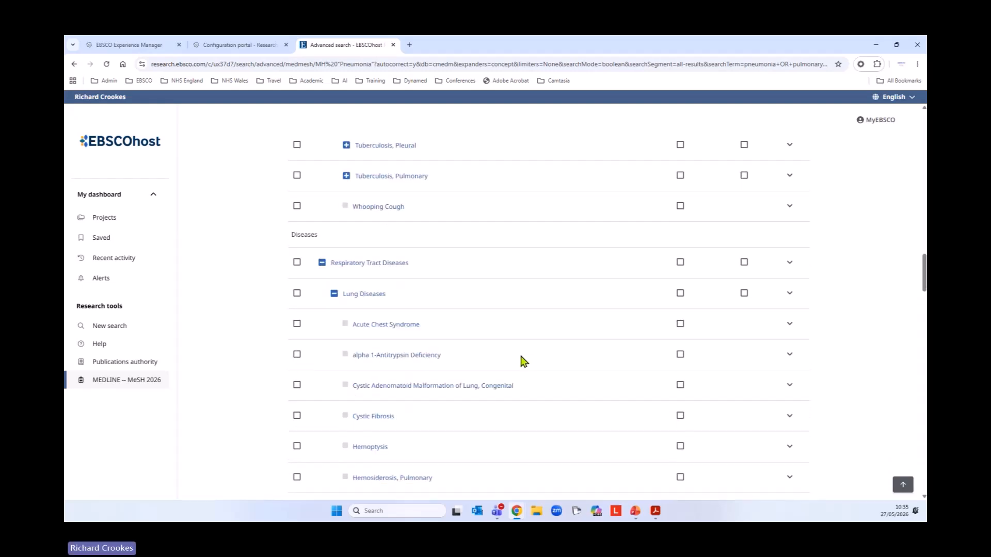
scroll(524, 361, down, 4)
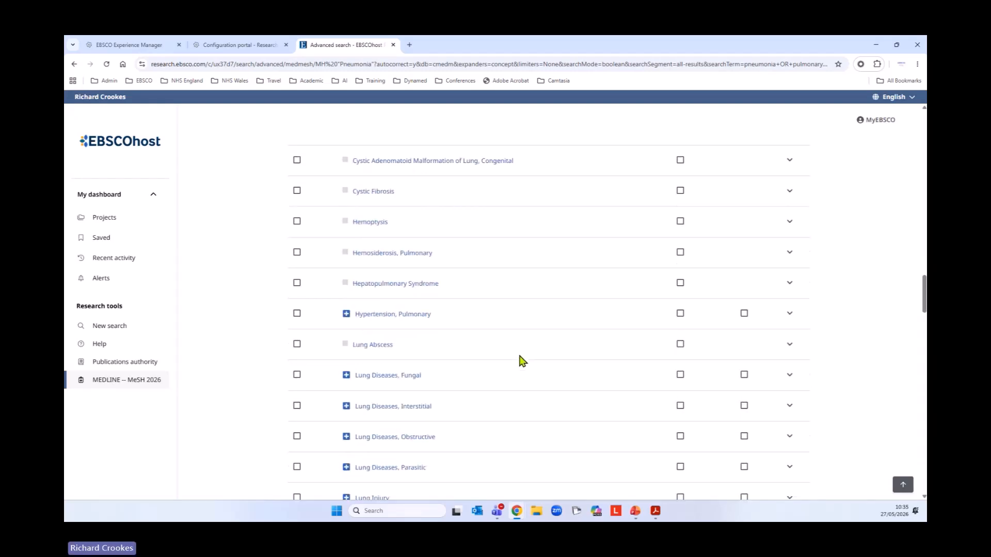
scroll(522, 360, down, 3)
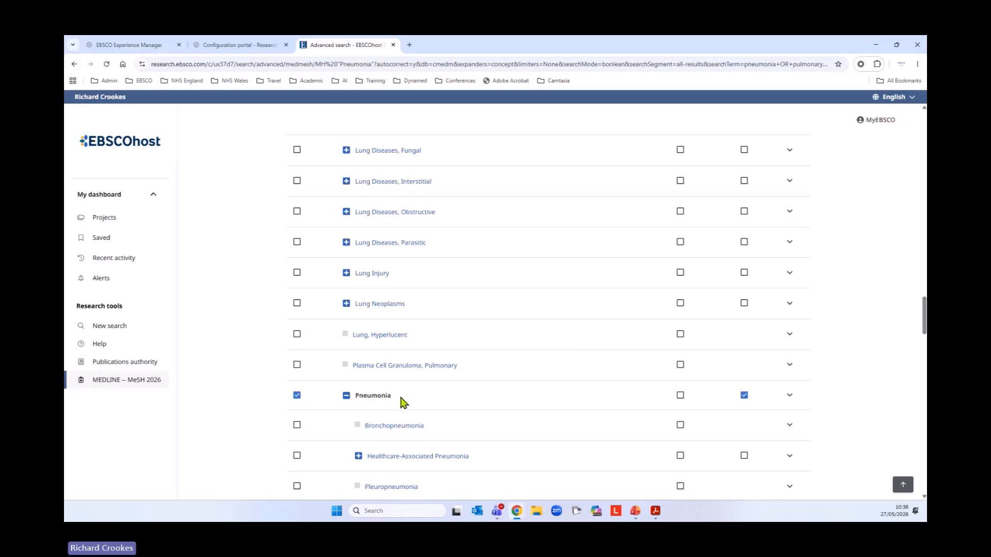
scroll(567, 360, up, 10)
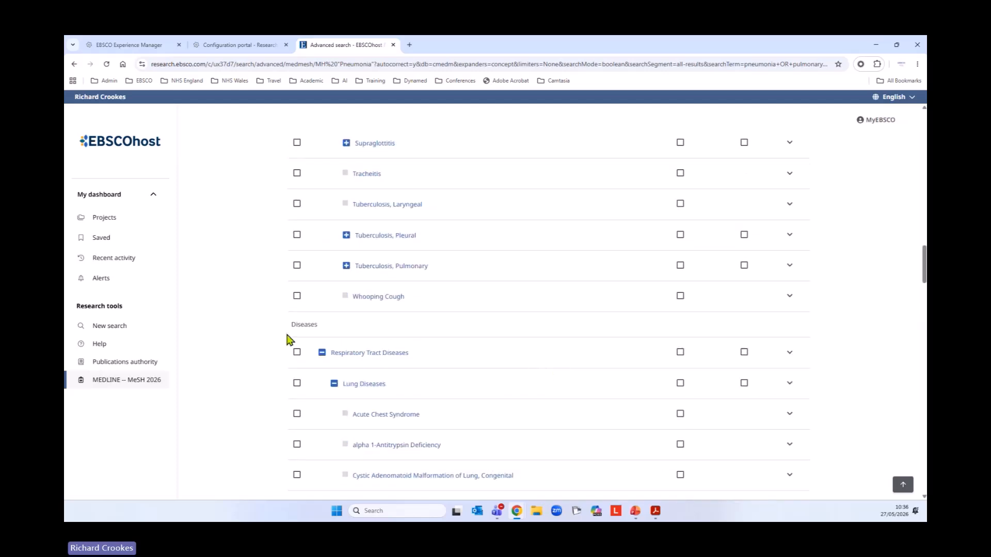
scroll(518, 363, up, 2)
scroll(518, 363, up, 12)
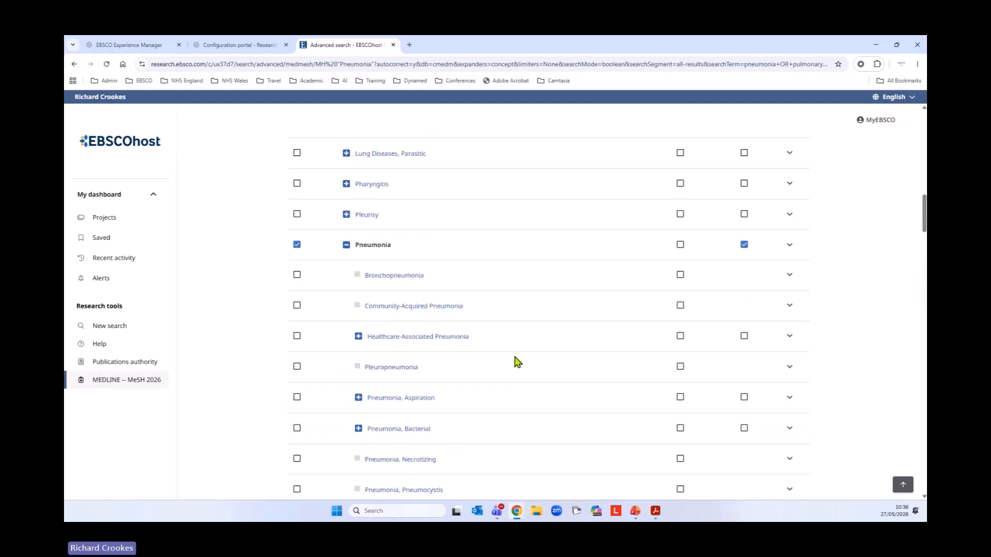
scroll(511, 362, down, 10)
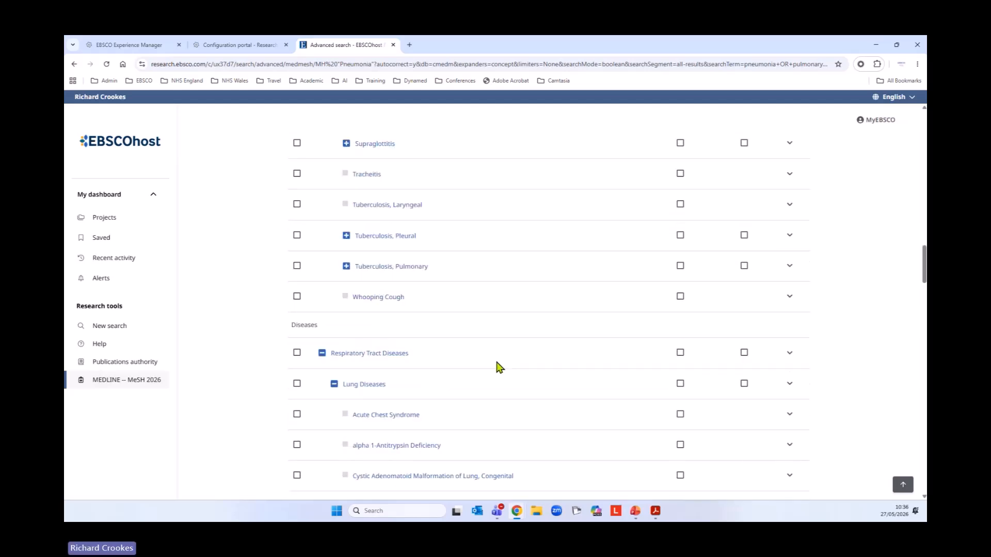
scroll(522, 334, up, 8)
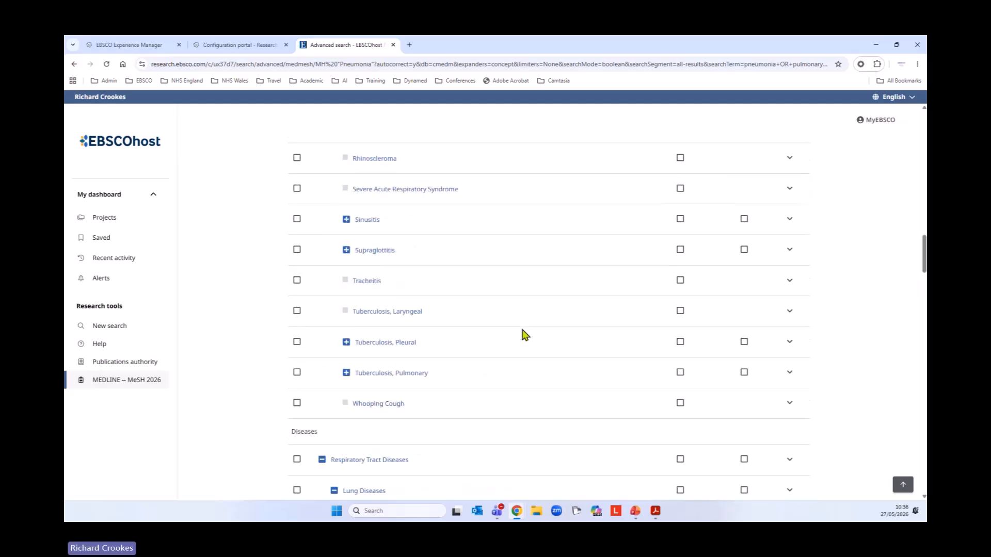
scroll(525, 335, up, 9)
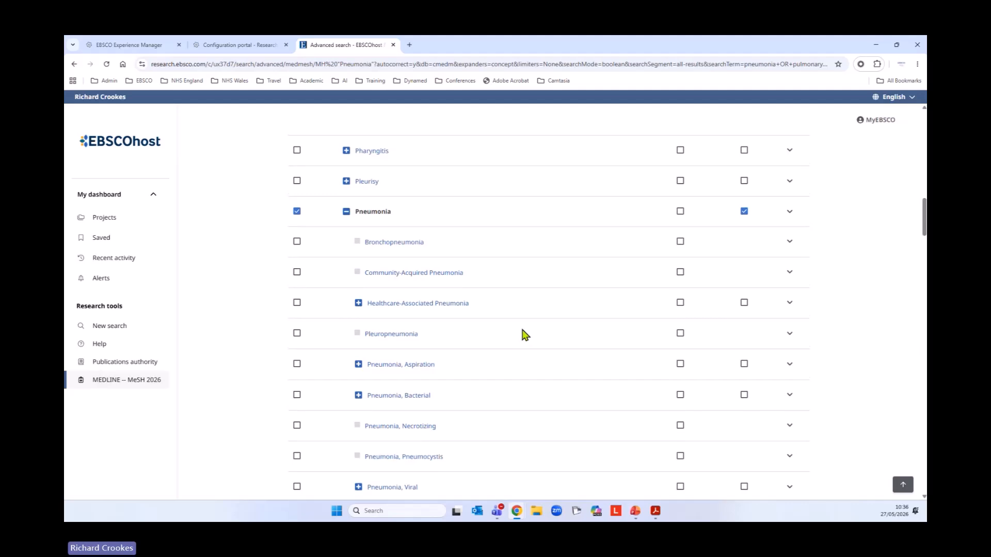
scroll(525, 334, up, 3)
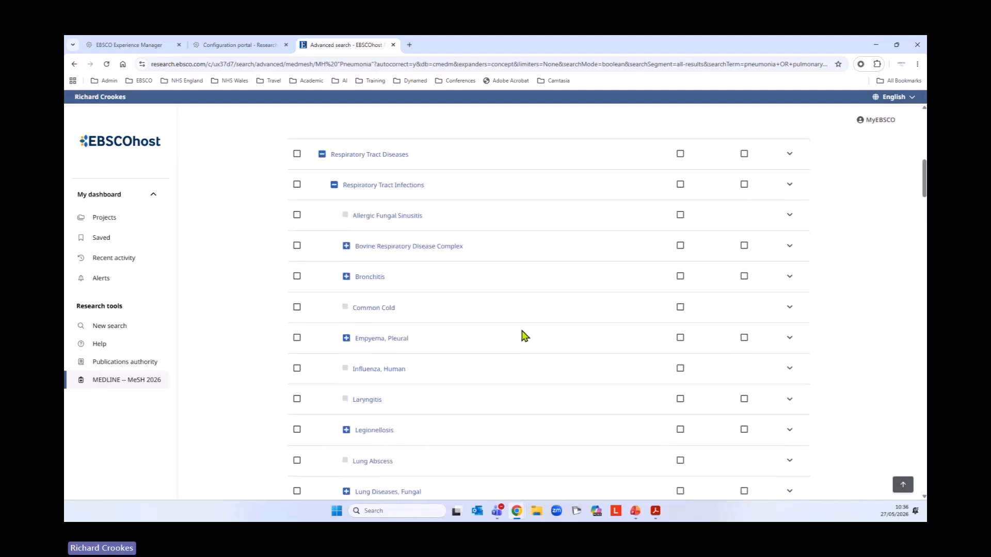
scroll(524, 334, up, 2)
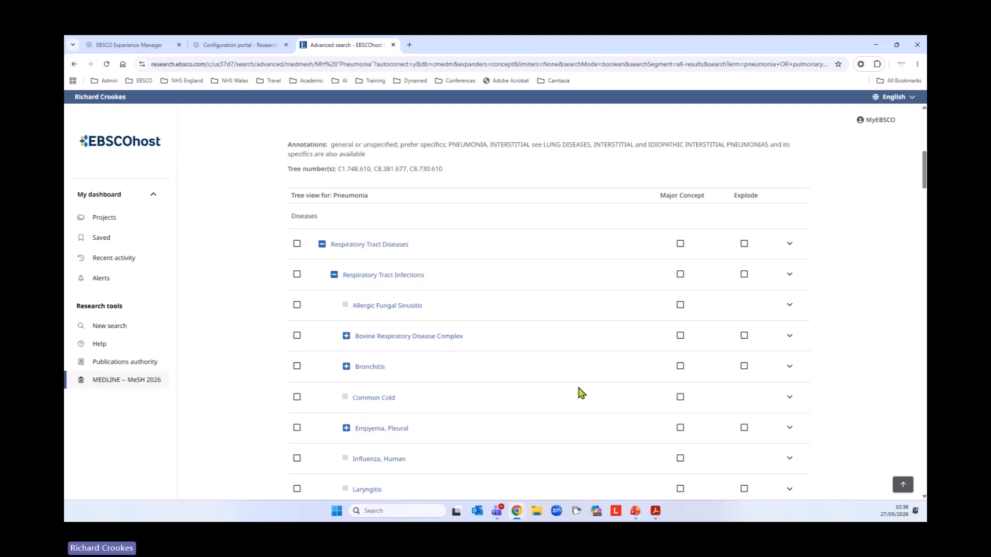
- Add the exploded Pneumonia heading to the search as MH "Pneumonia+" and run it
scroll(530, 376, up, 6)
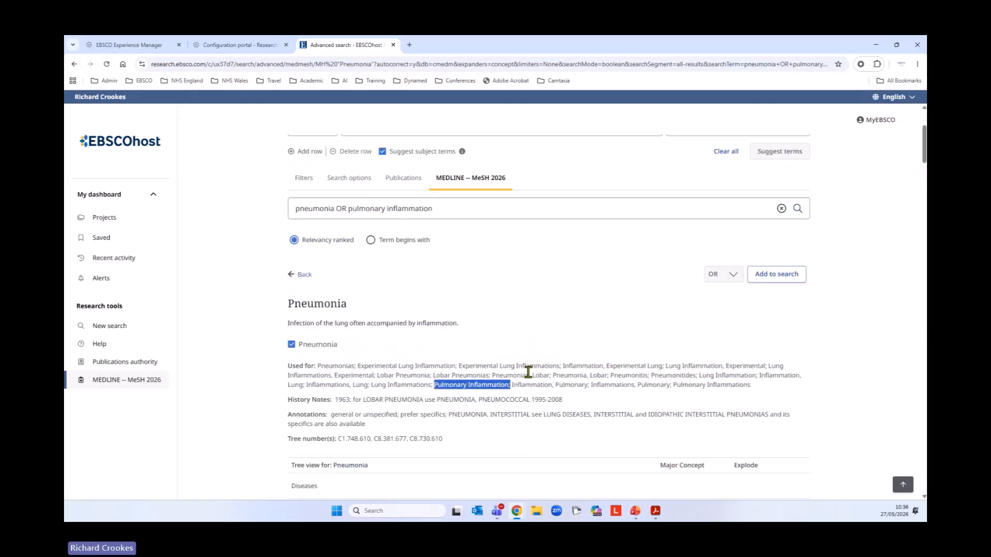
click(776, 275)
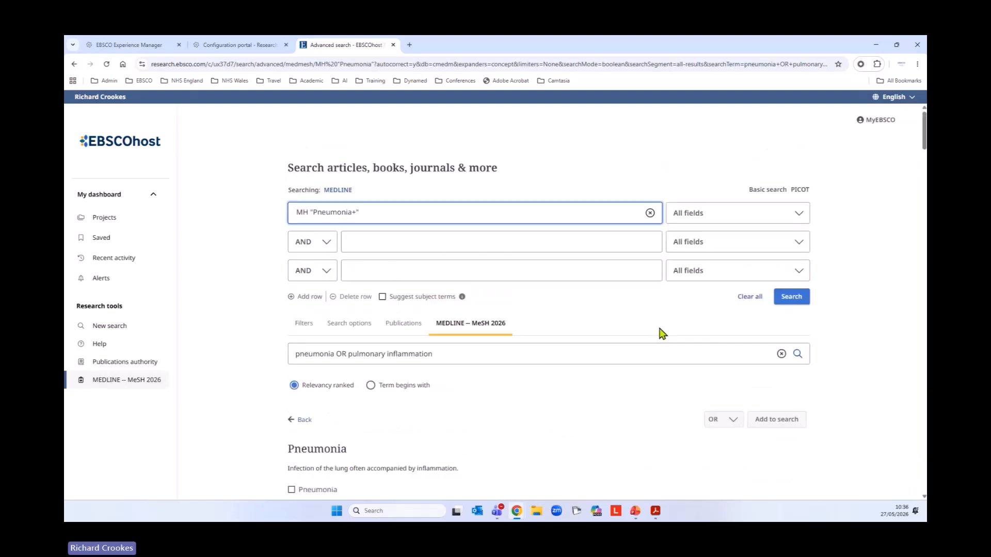
double_click(307, 213)
double_click(355, 212)
click(795, 298)
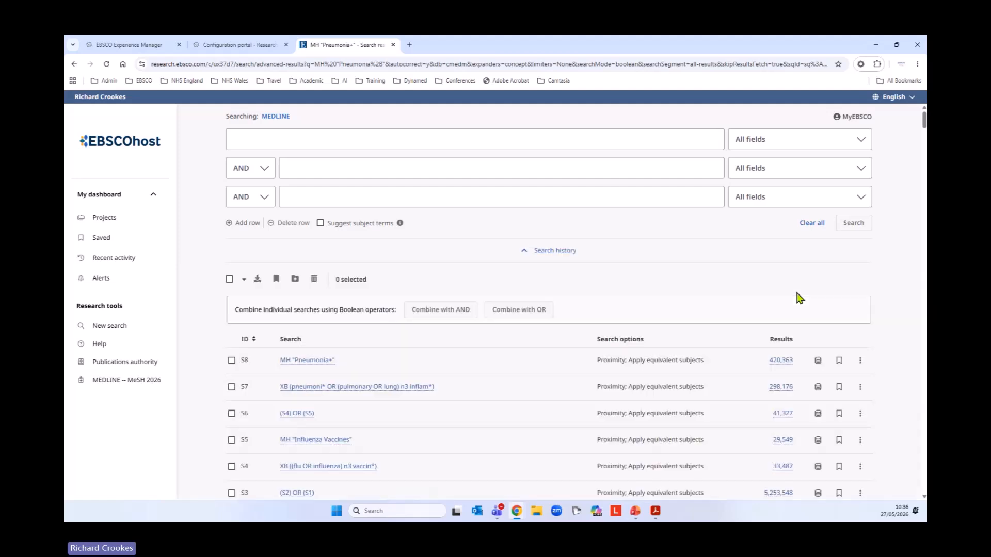
- Combine the pneumonia keyword search S7 and heading search S8 with OR and run the combination
click(232, 388)
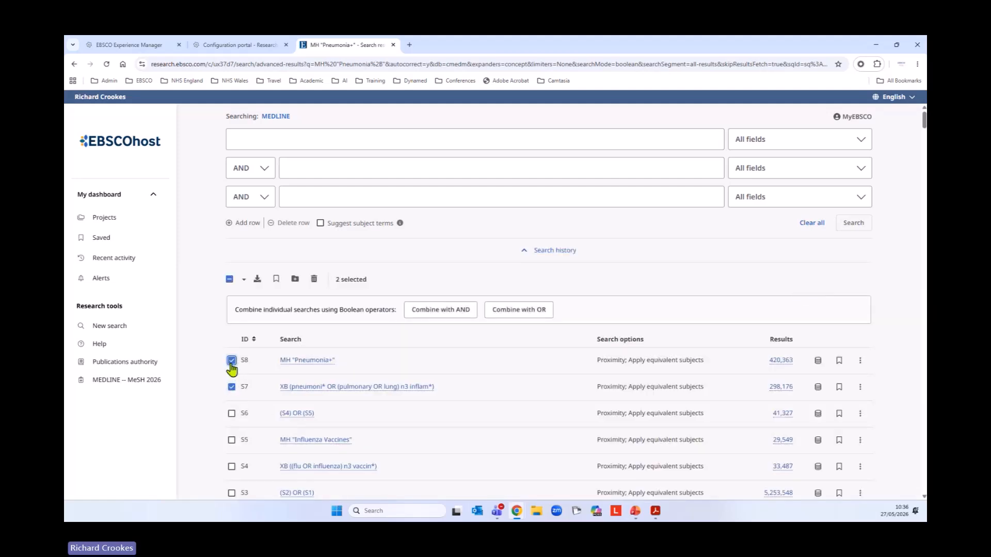
click(520, 313)
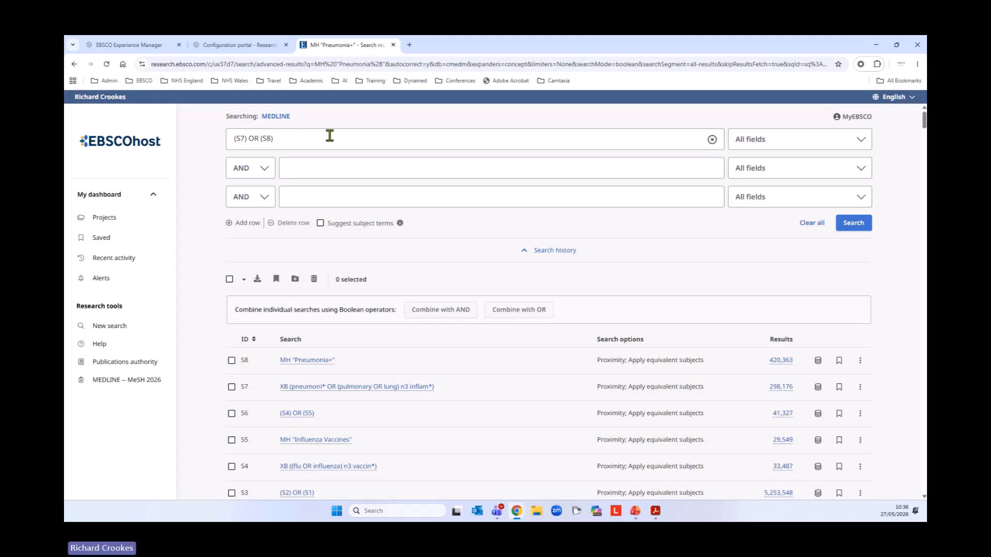
drag(284, 139, 219, 149)
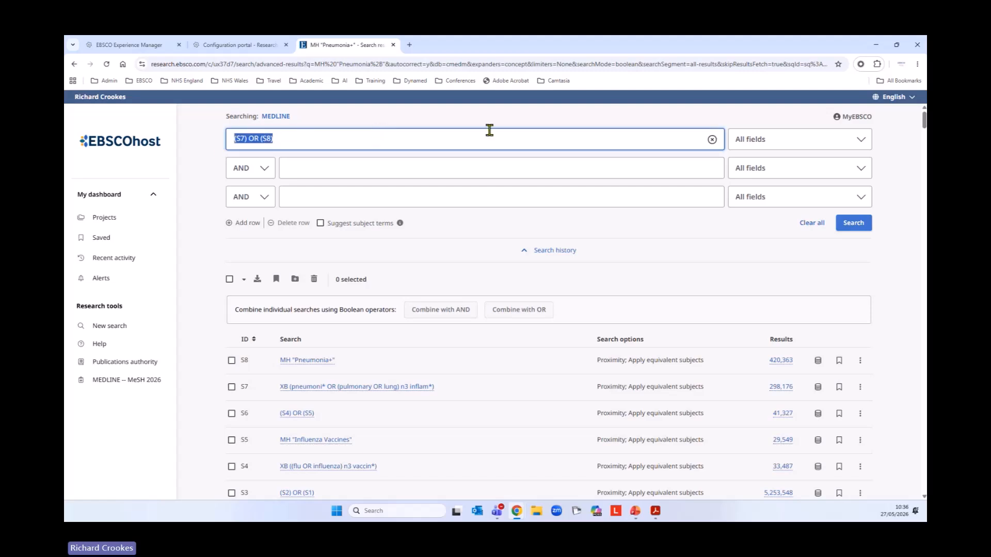
click(343, 138)
click(852, 223)
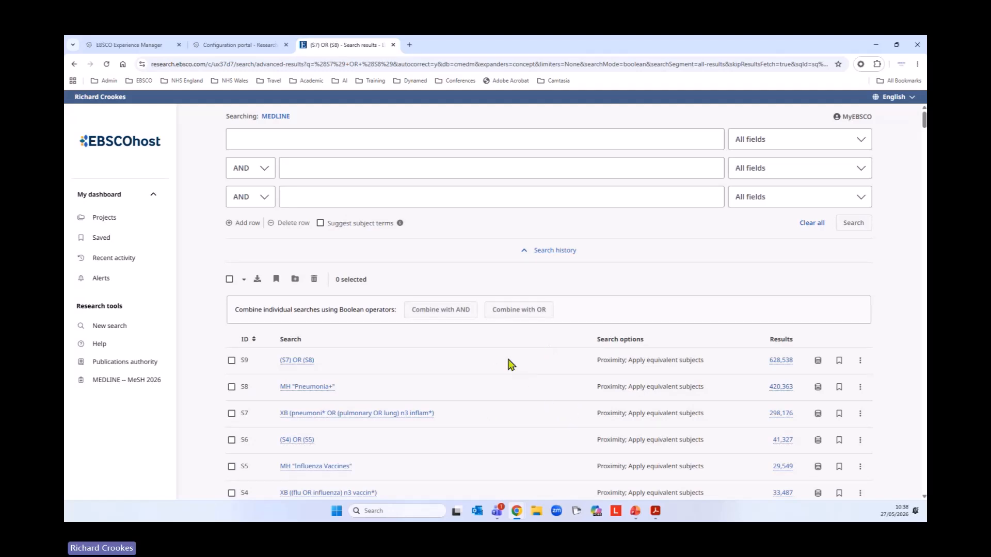
- Review the search history lines and sort them by ID in ascending order, starting from S1
scroll(524, 350, down, 3)
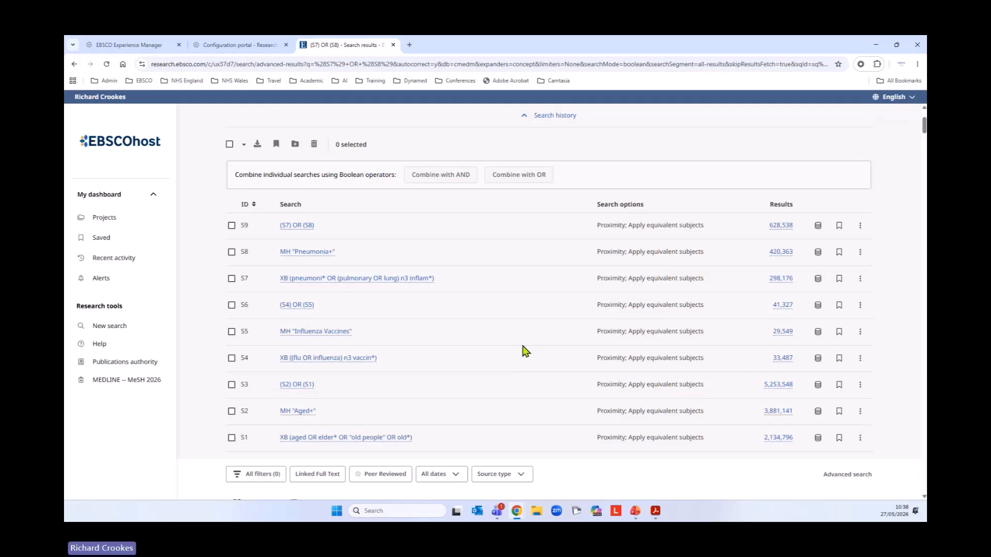
scroll(582, 363, down, 1)
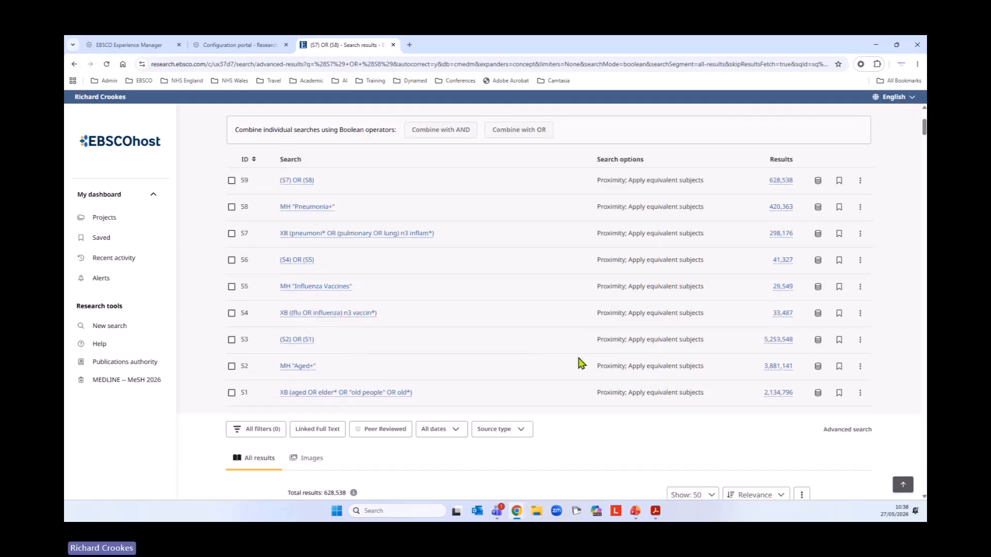
scroll(582, 363, up, 1)
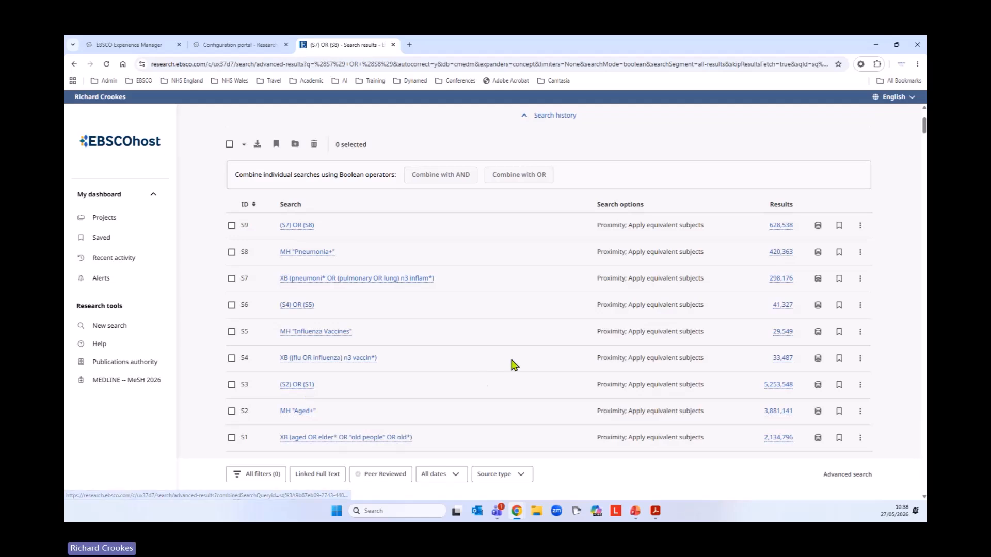
click(246, 205)
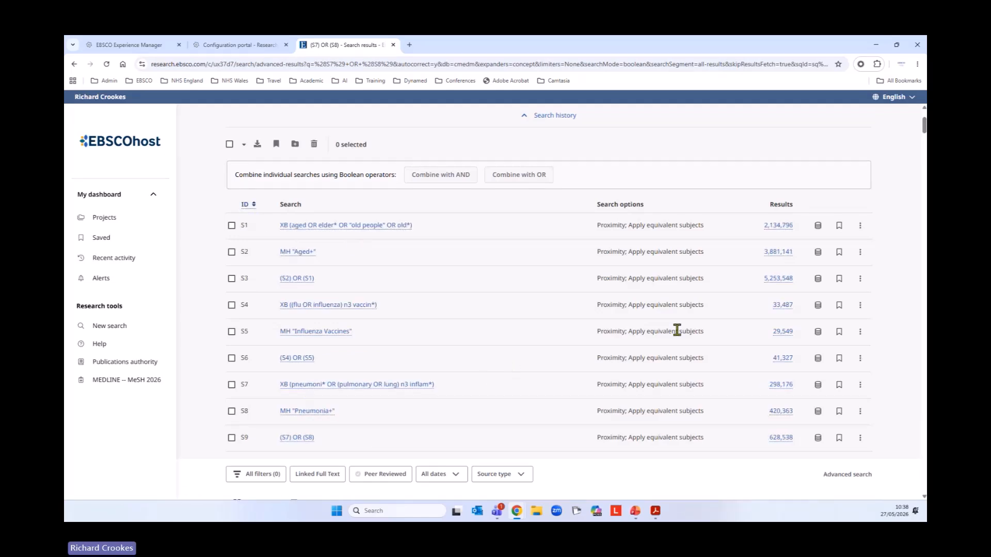
- Select the three concept searches S3, S6 and S9 in the search history and combine them with AND
scroll(675, 328, down, 1)
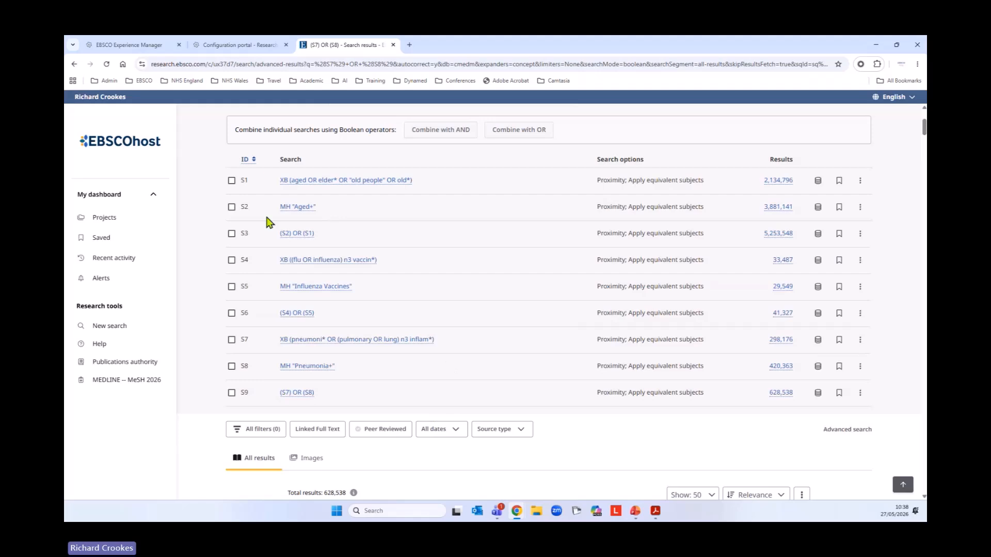
click(232, 234)
click(232, 313)
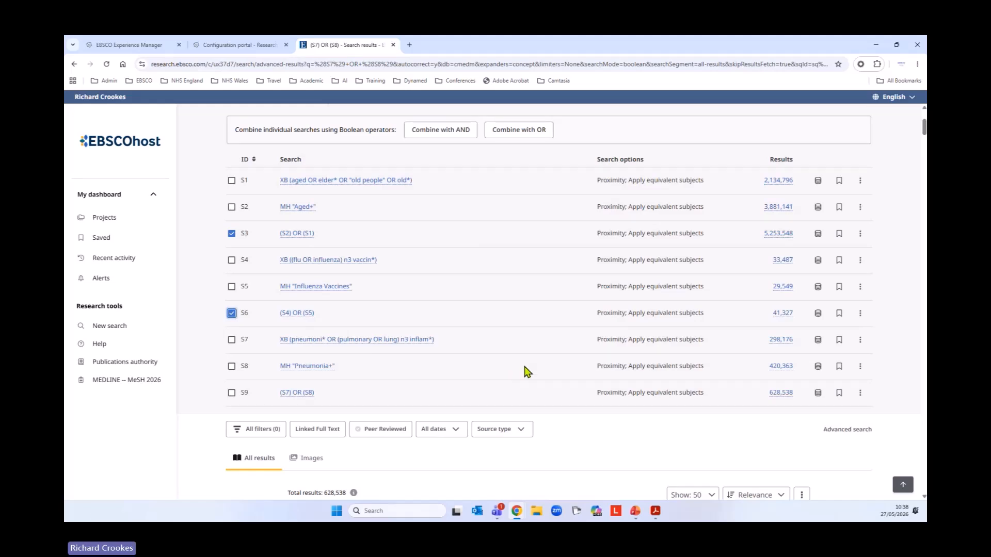
click(231, 393)
scroll(542, 447, up, 1)
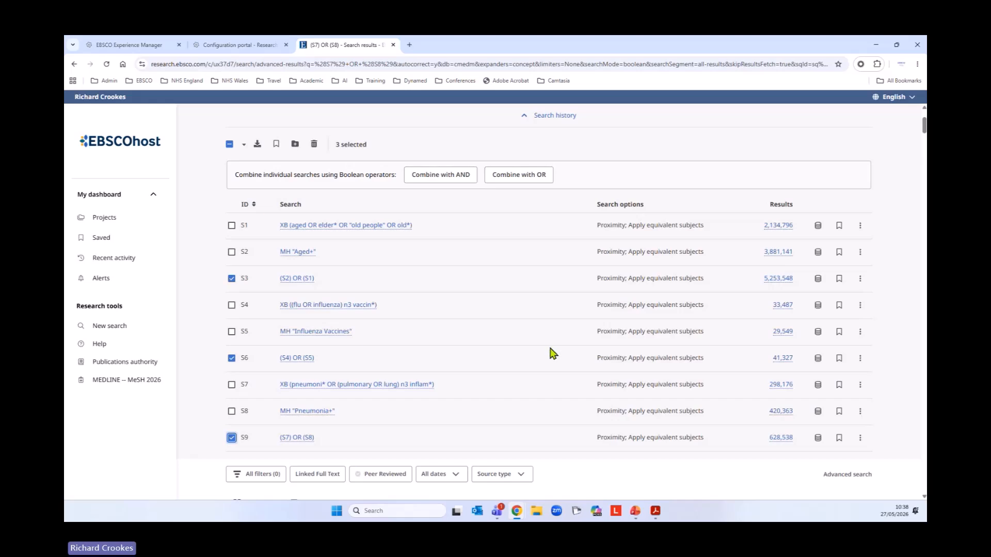
scroll(551, 353, up, 1)
scroll(552, 356, up, 2)
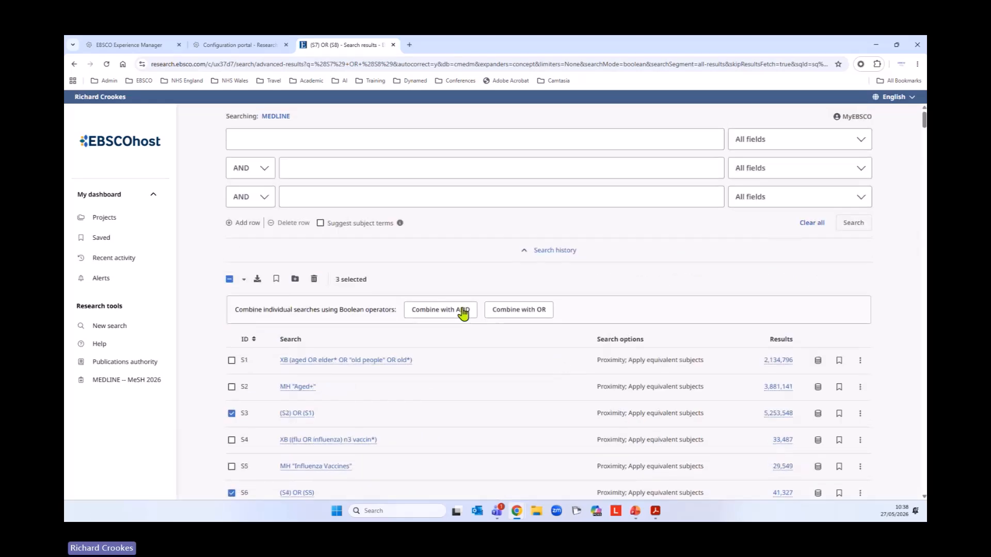
click(433, 308)
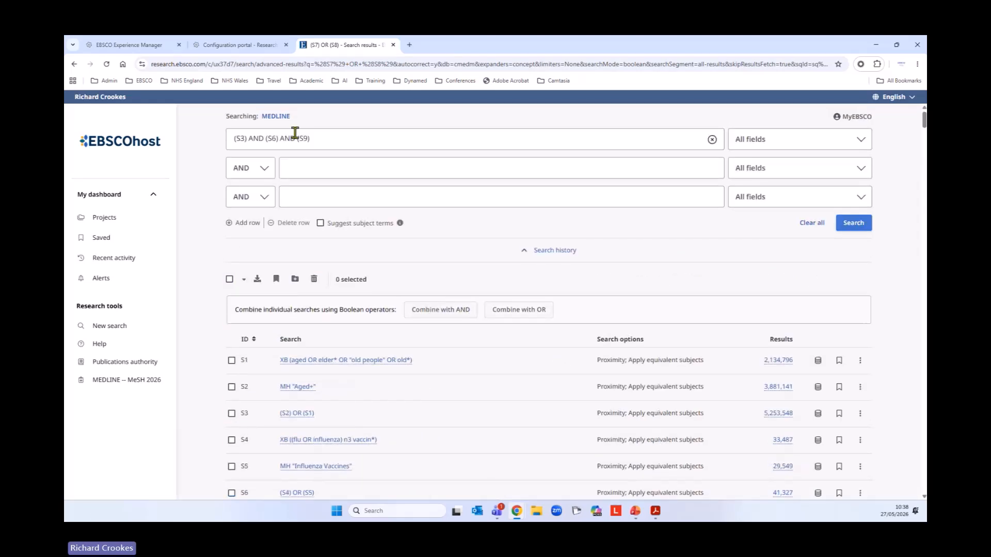
drag(314, 138, 229, 138)
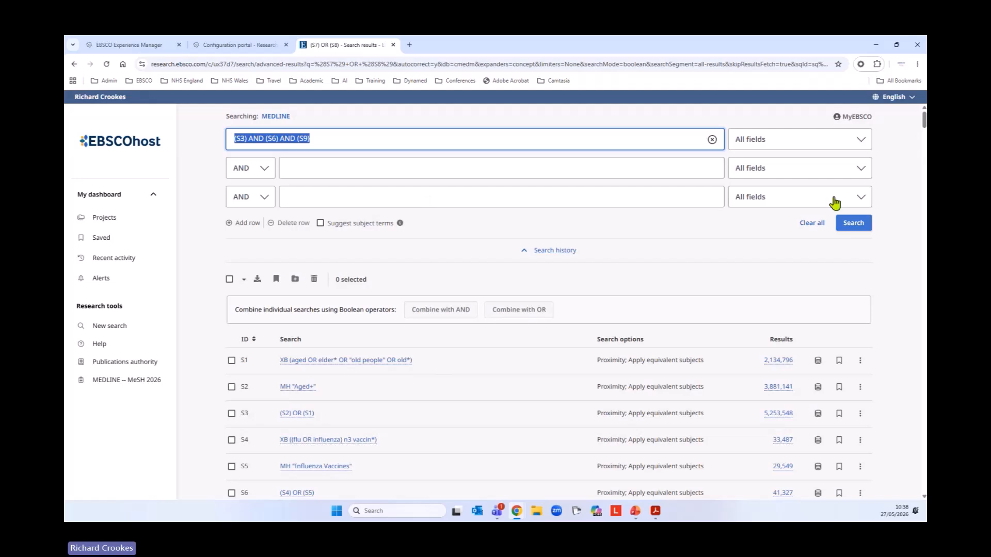
- Run the combined search (S3) AND (S6) AND (S9) and review its search history line and results list
scroll(571, 361, down, 4)
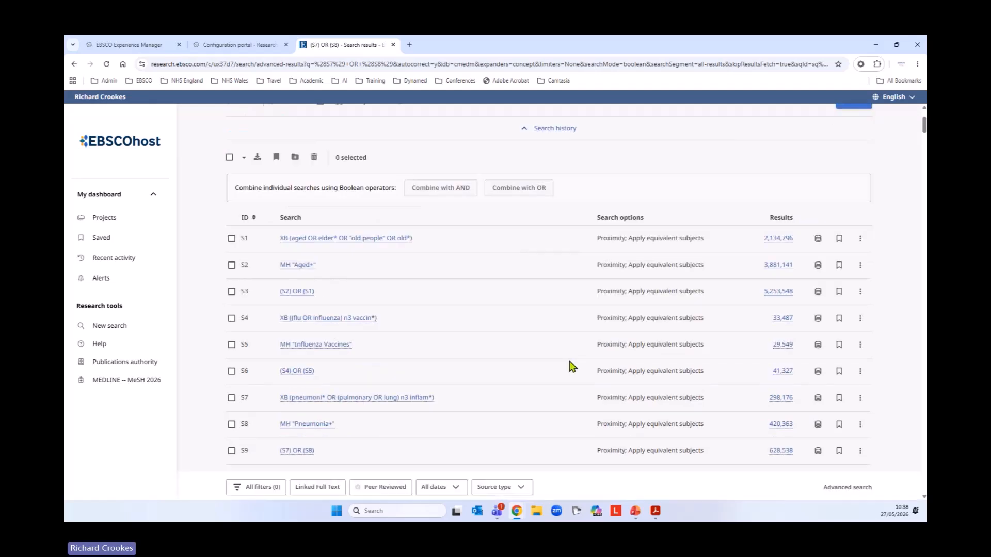
click(858, 394)
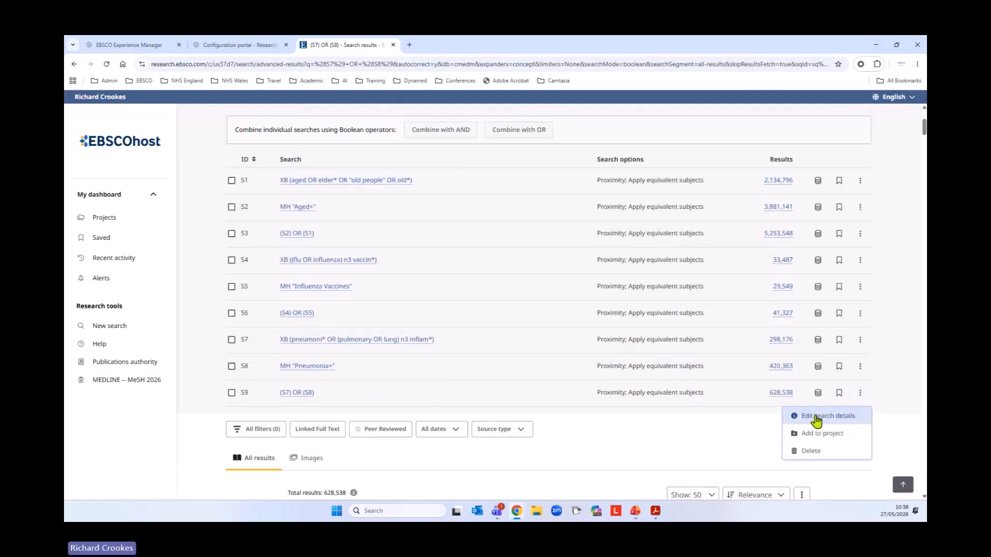
scroll(524, 254, up, 4)
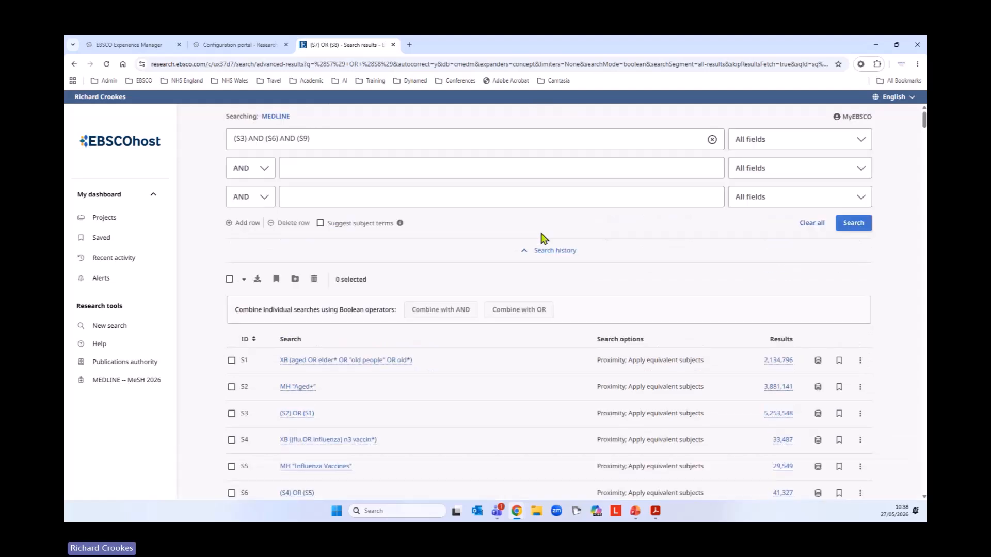
click(852, 225)
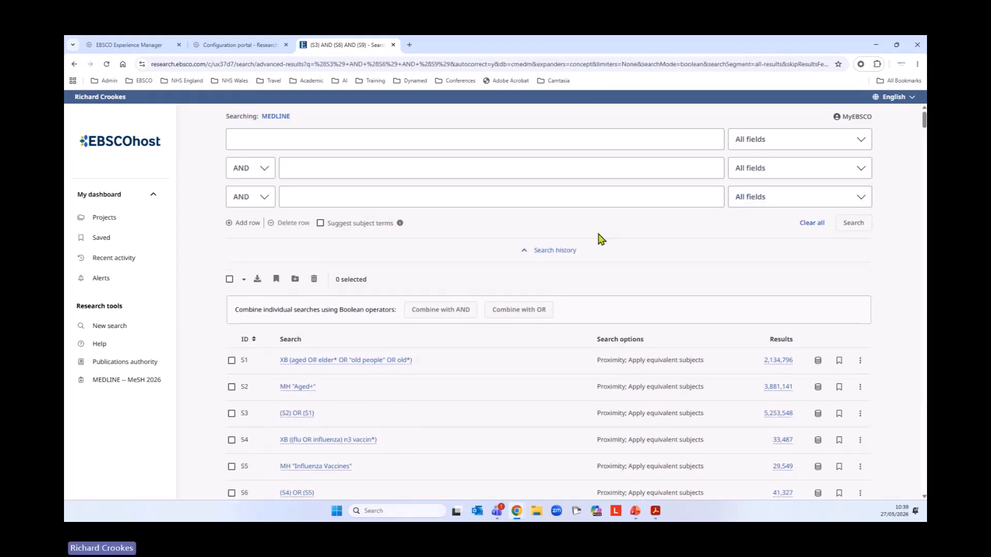
scroll(618, 248, down, 1)
scroll(602, 279, down, 3)
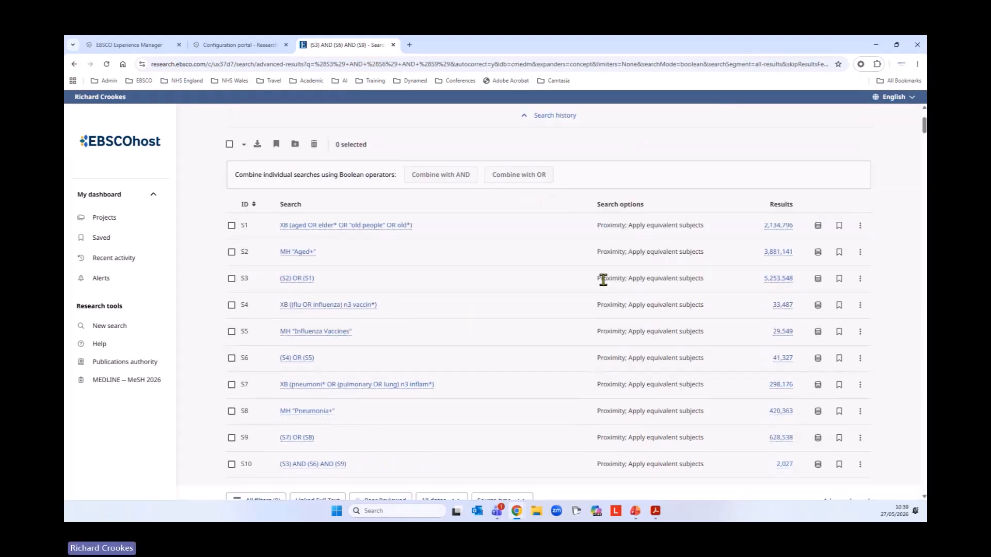
scroll(558, 266, down, 2)
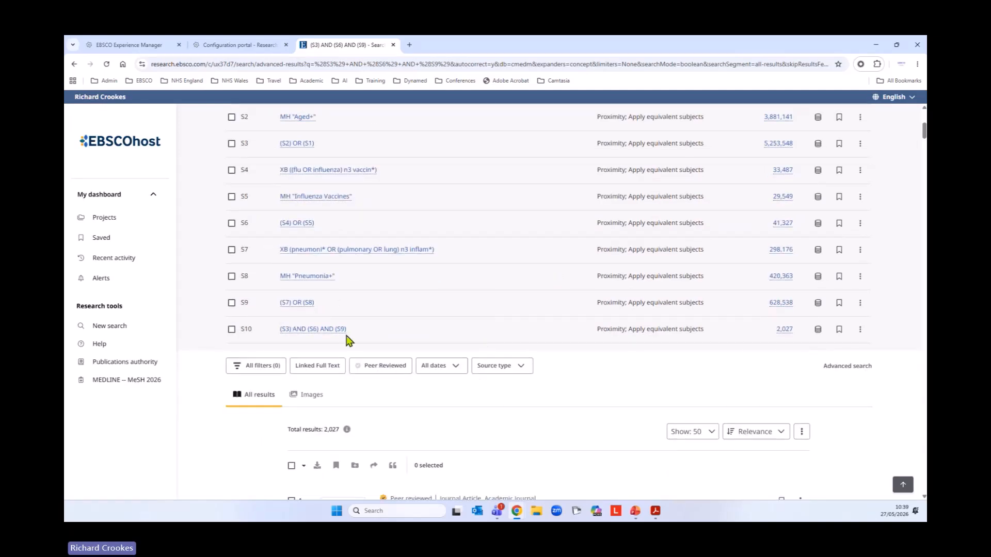
scroll(665, 396, down, 2)
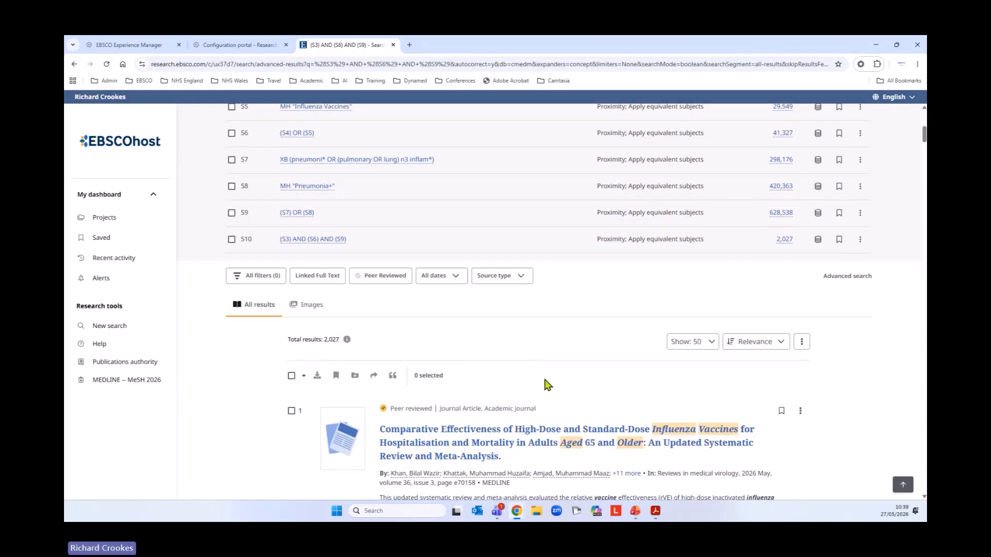
- Open the results of the influenza vaccination search S6 from the search history and review its articles
scroll(537, 375, down, 4)
scroll(573, 413, up, 1)
scroll(613, 446, up, 3)
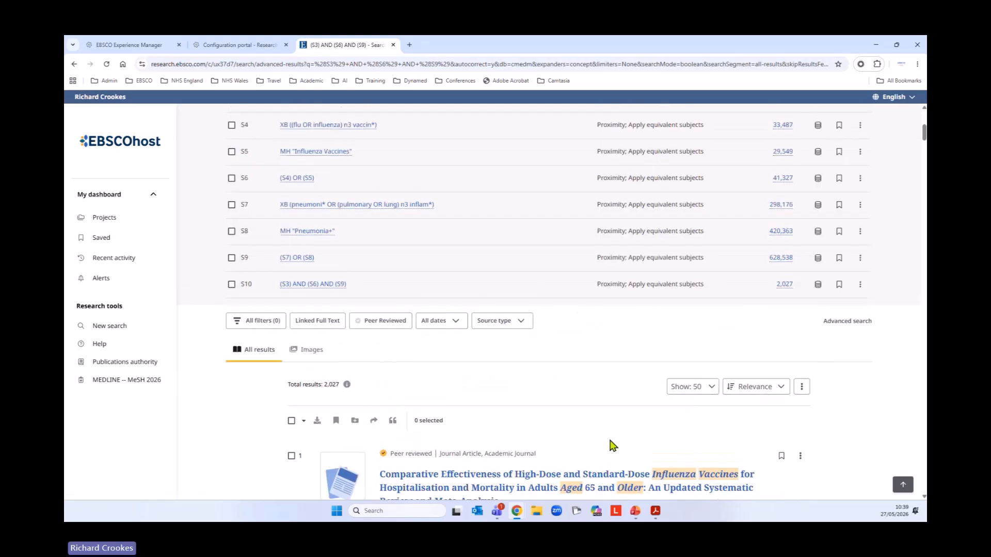
scroll(613, 446, up, 2)
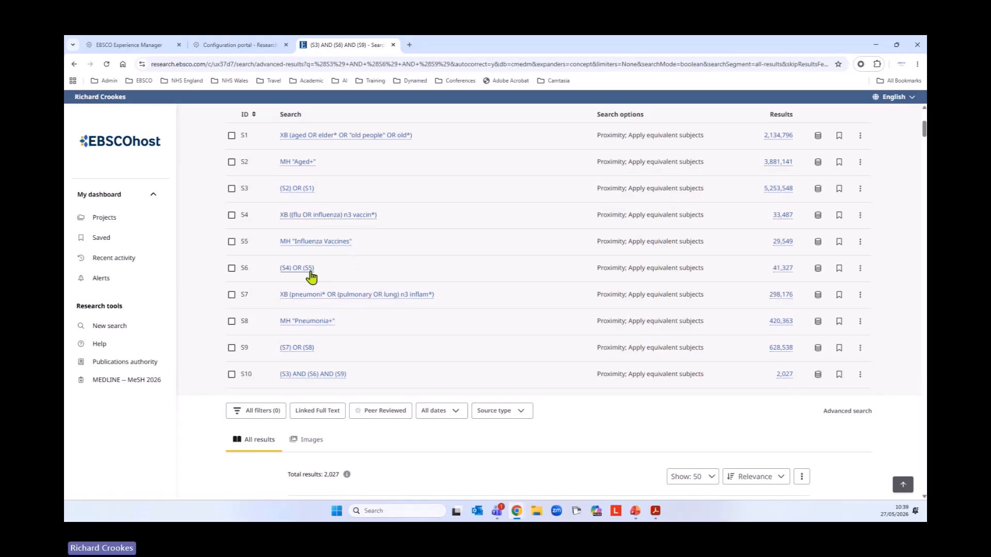
click(781, 270)
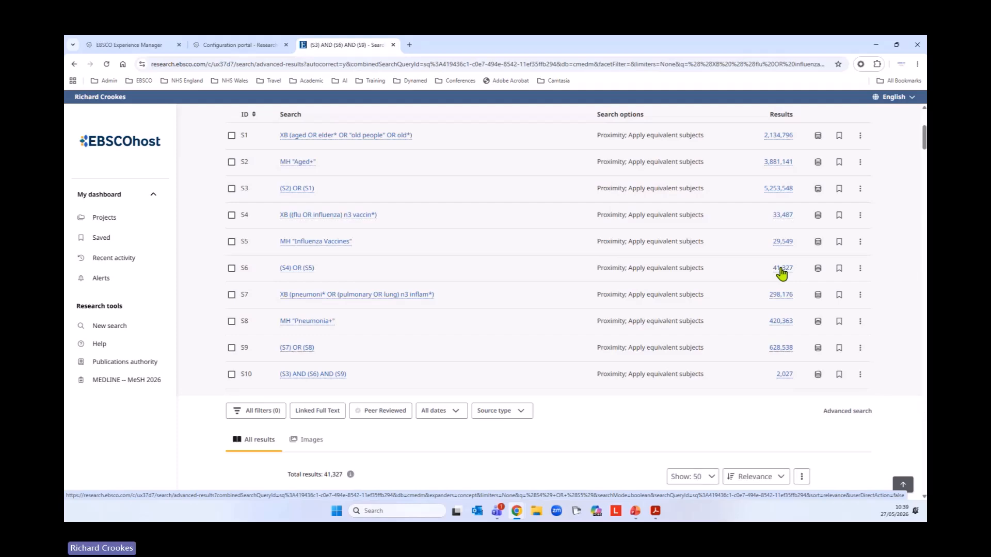
scroll(670, 381, down, 3)
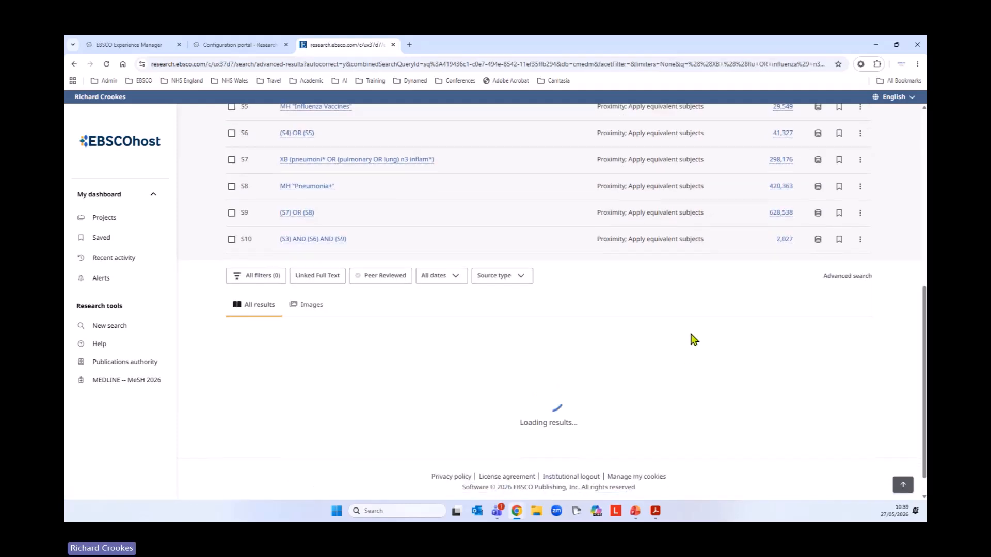
scroll(756, 346, down, 5)
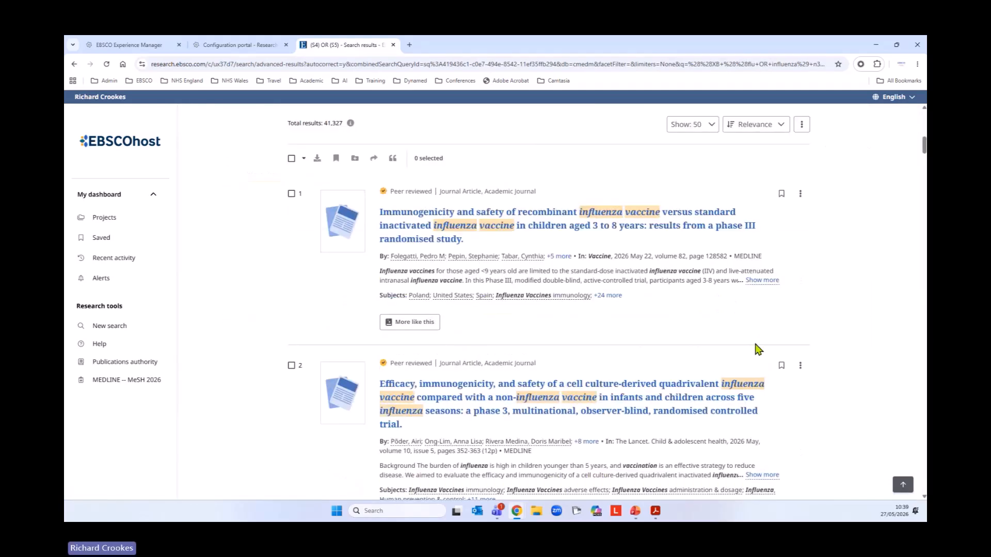
scroll(743, 390, down, 5)
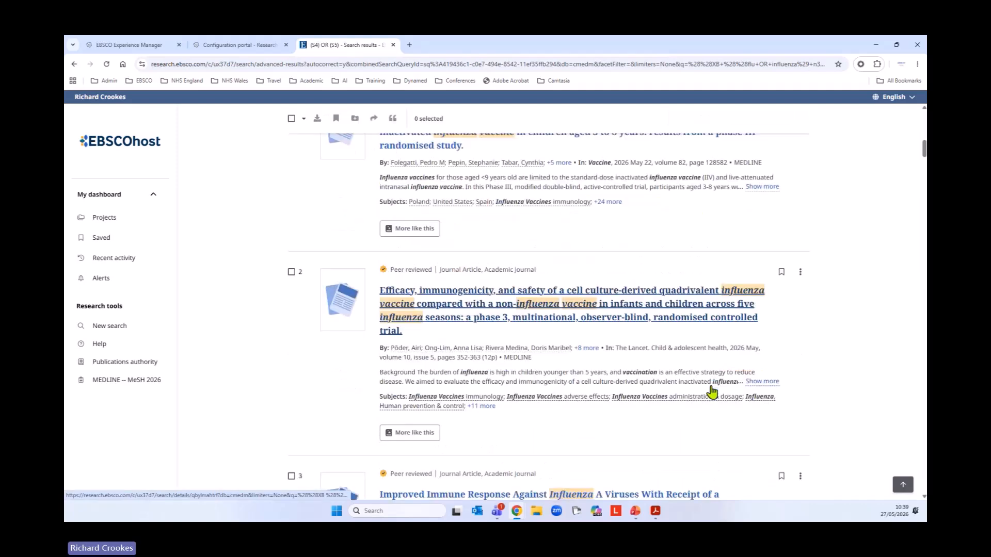
scroll(712, 389, down, 2)
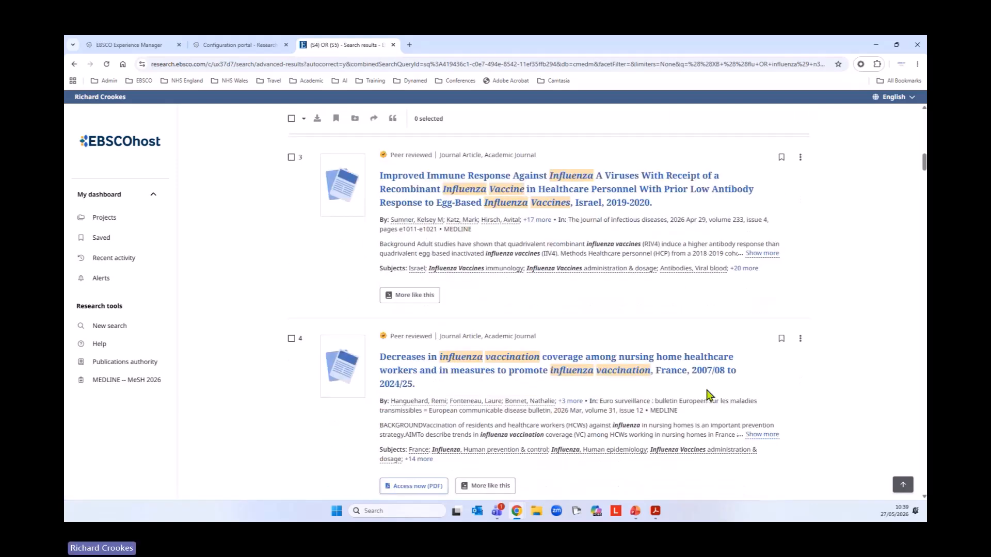
scroll(713, 394, up, 7)
scroll(706, 401, up, 5)
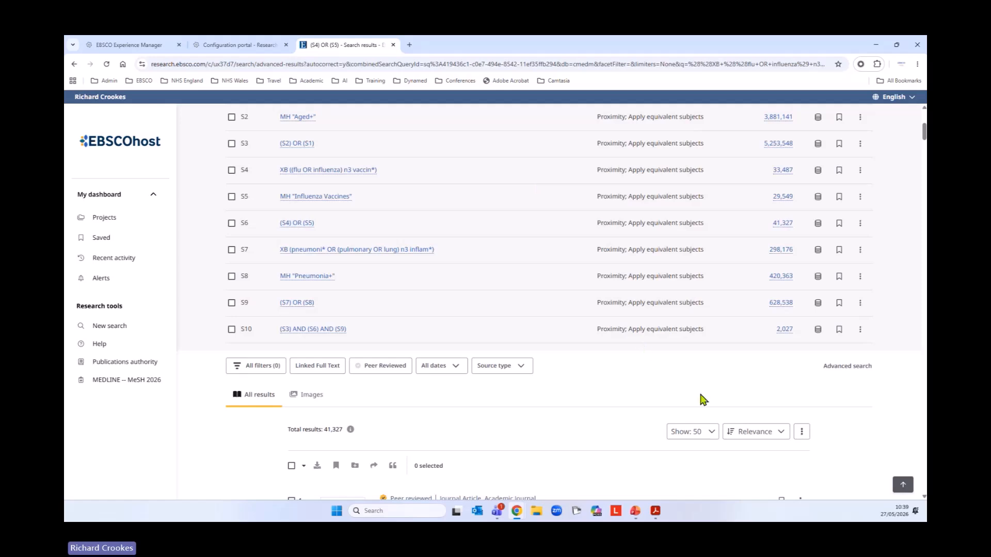
scroll(704, 400, up, 1)
scroll(703, 400, up, 2)
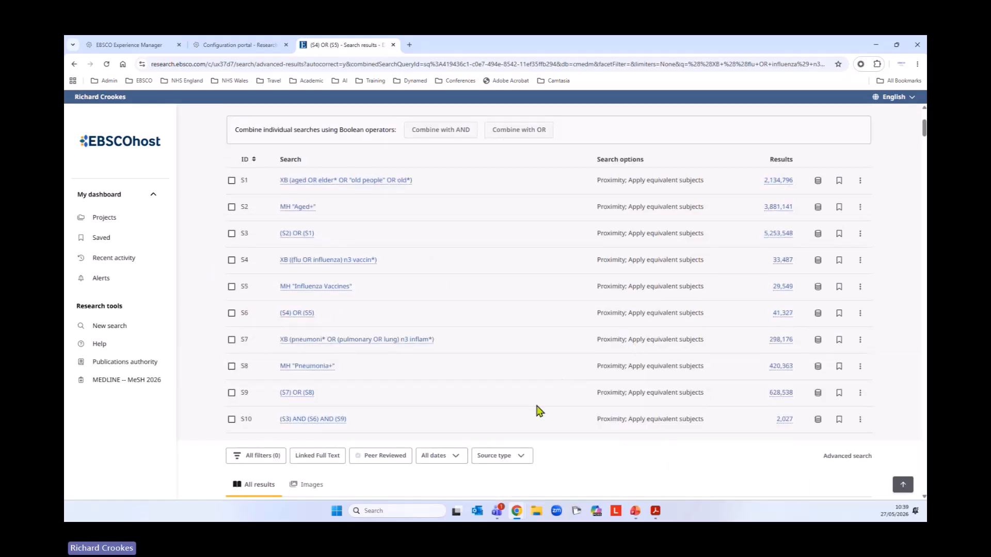
- Open the results of the combined search S10 and compare its articles with the search history lines
scroll(688, 422, down, 3)
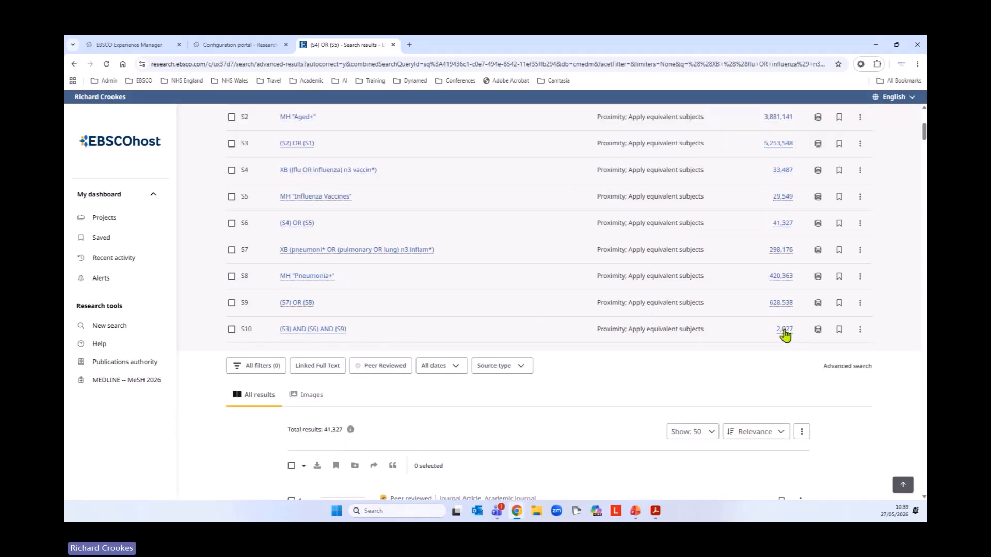
click(785, 330)
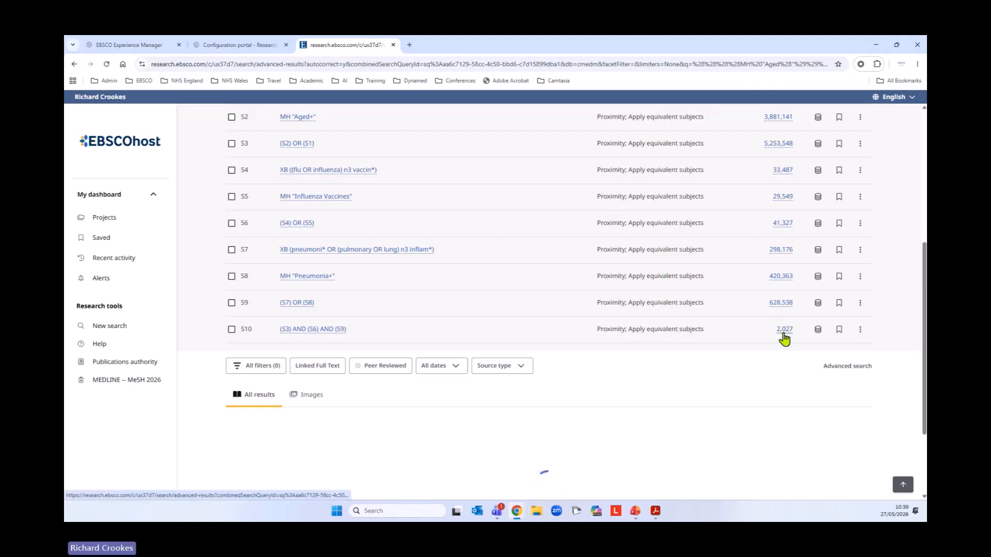
scroll(707, 351, down, 7)
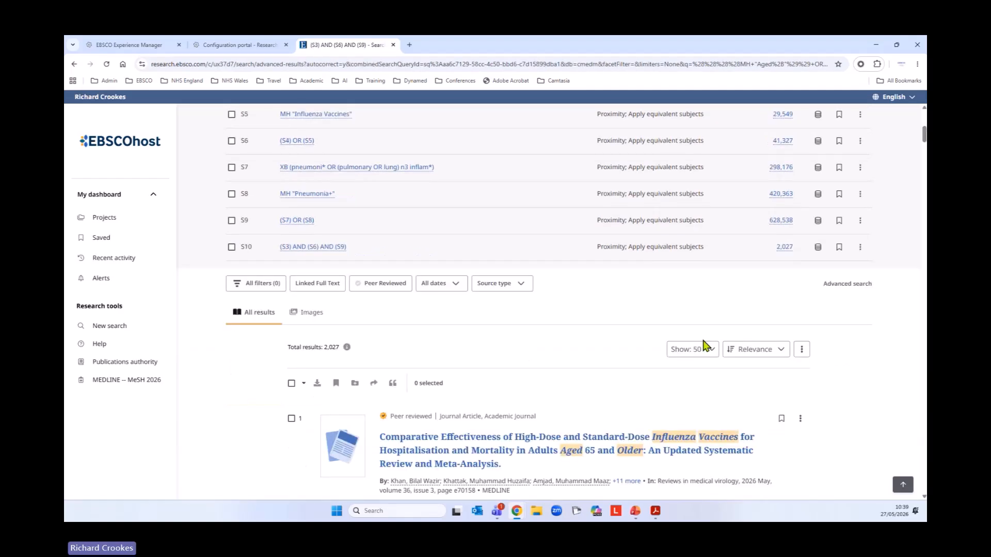
scroll(690, 326, down, 3)
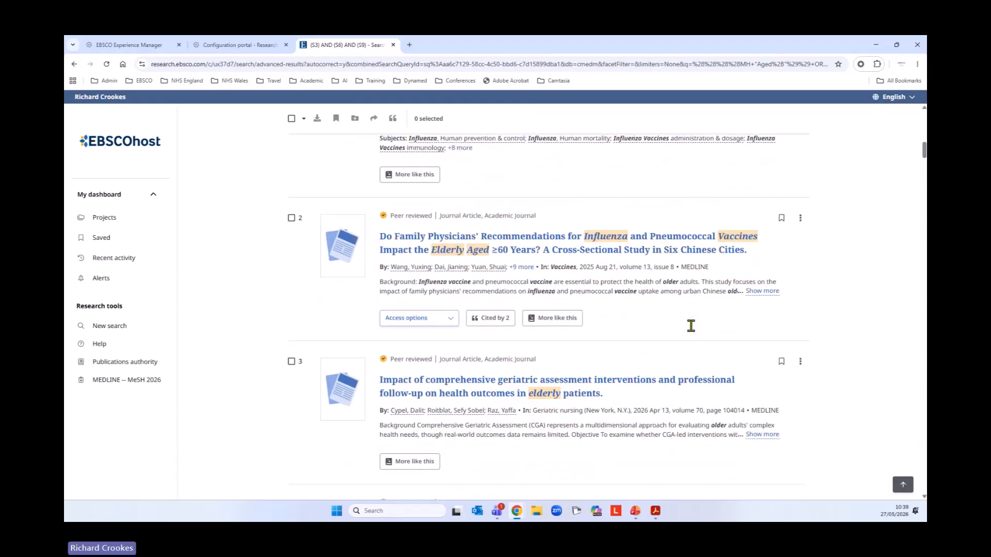
scroll(716, 357, up, 1)
scroll(715, 357, up, 8)
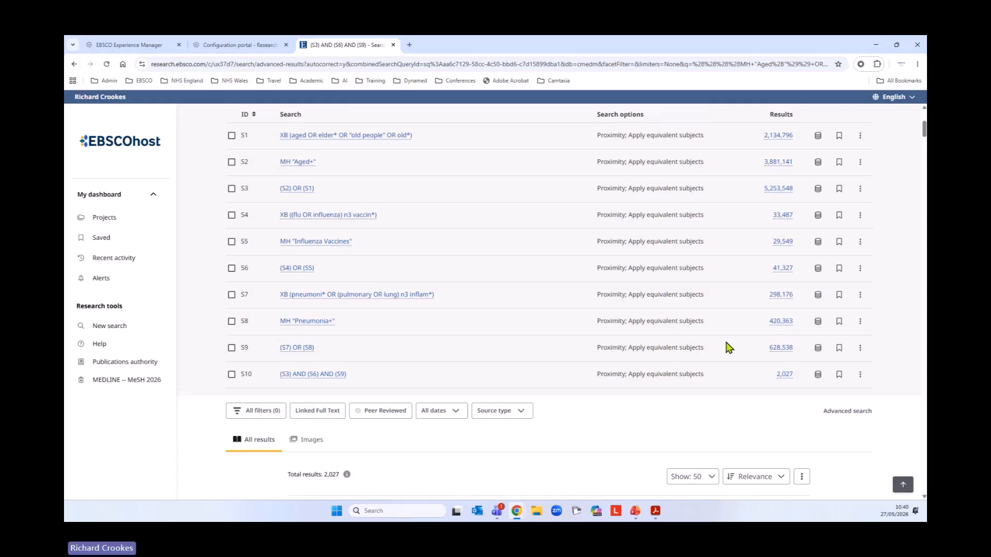
- Choose a custom publication date range for the S10 results and set its start year to 2022
scroll(728, 348, down, 2)
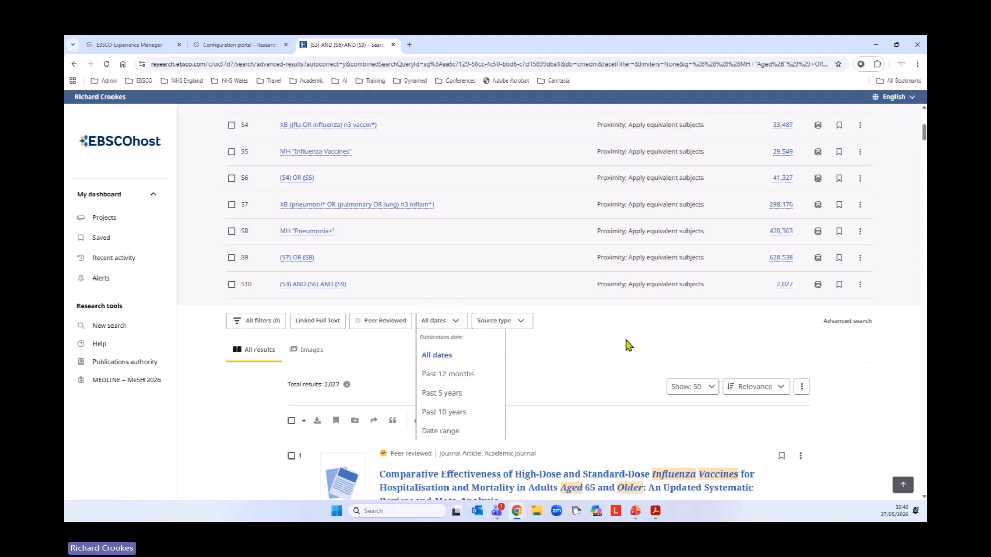
scroll(645, 320, down, 3)
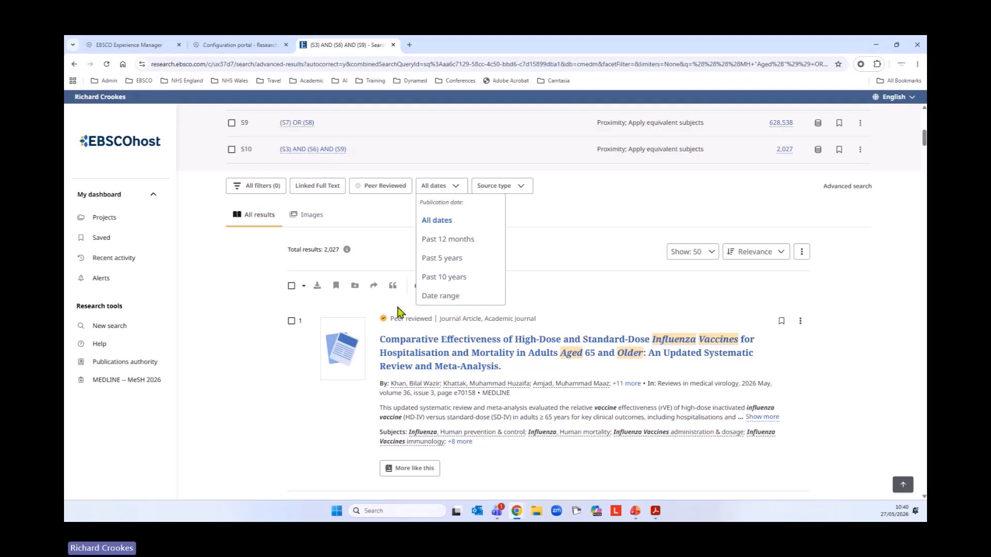
click(443, 304)
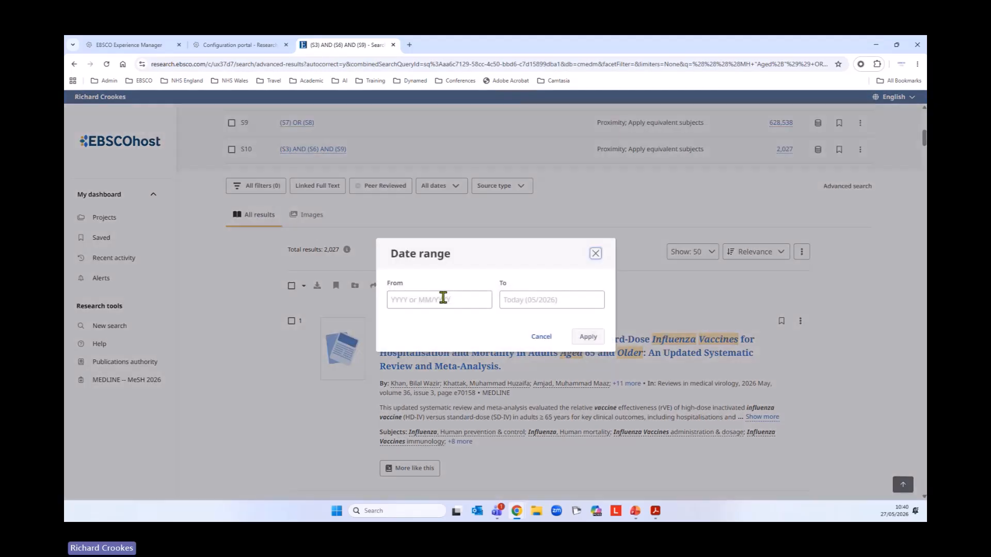
click(429, 304)
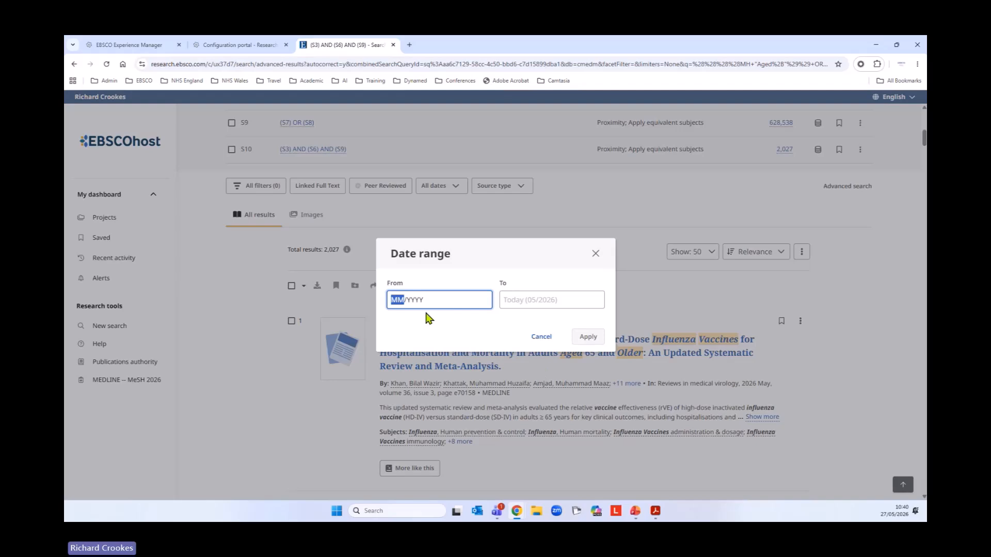
key(Tab)
text(2022)
- Set the end year of the publication date range to 2026 and apply the date filter
click(549, 303)
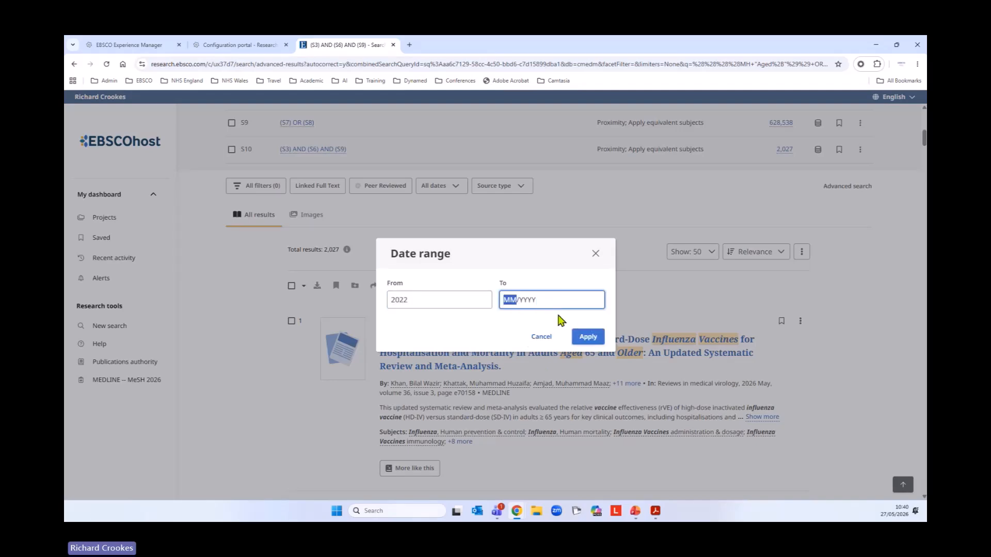
click(521, 300)
text(202)
text(5)
text(206)
text(62)
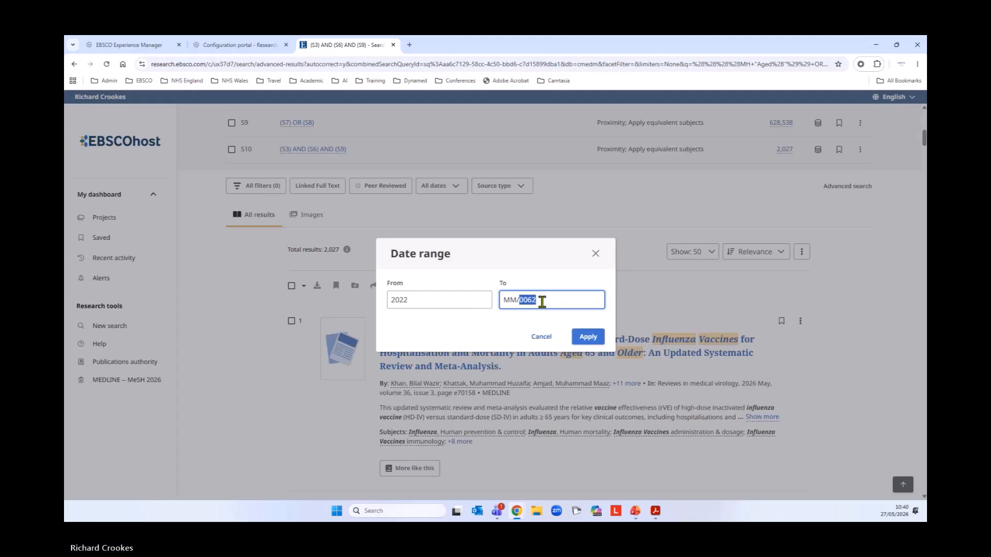
text(0)
text(2026)
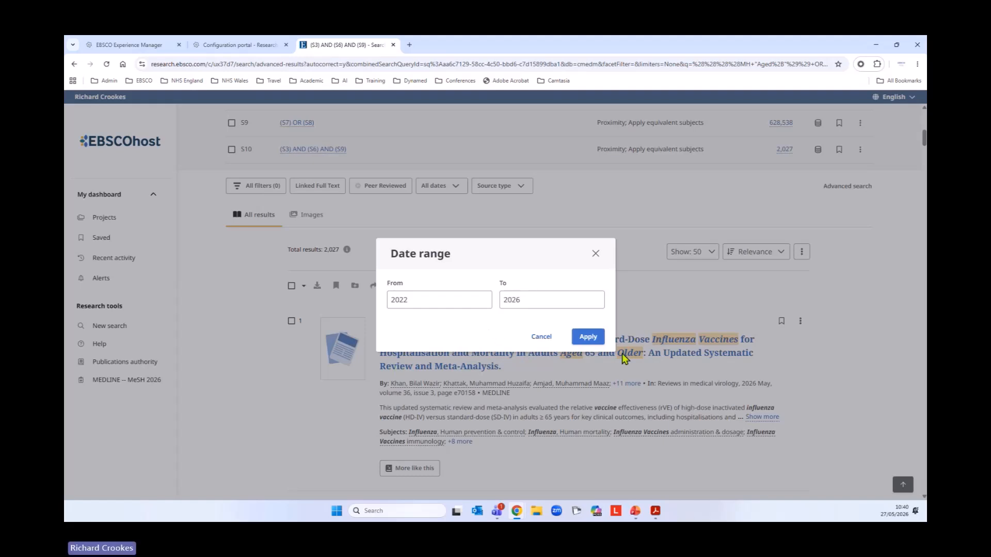
click(589, 337)
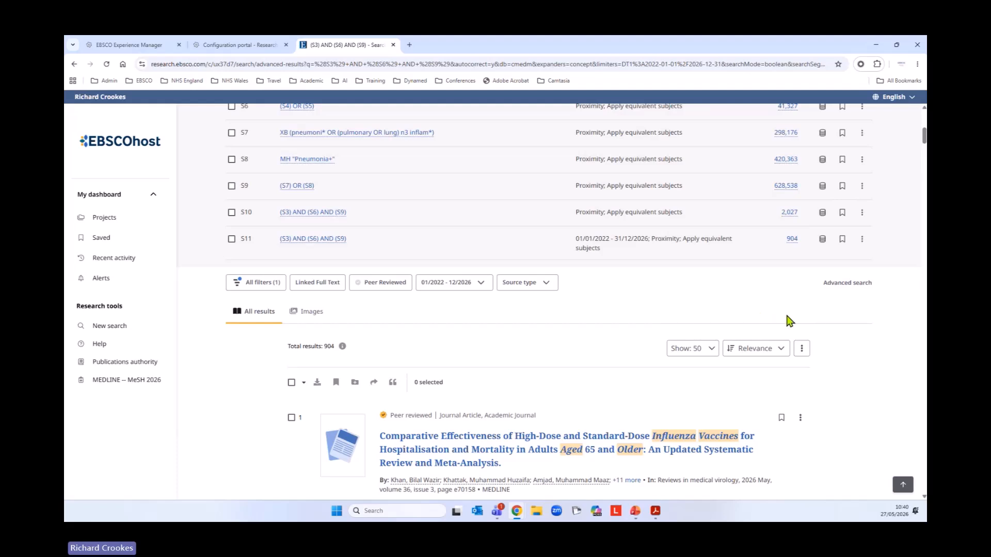
- Check the source type options available for the date-limited results without choosing one
scroll(785, 320, down, 2)
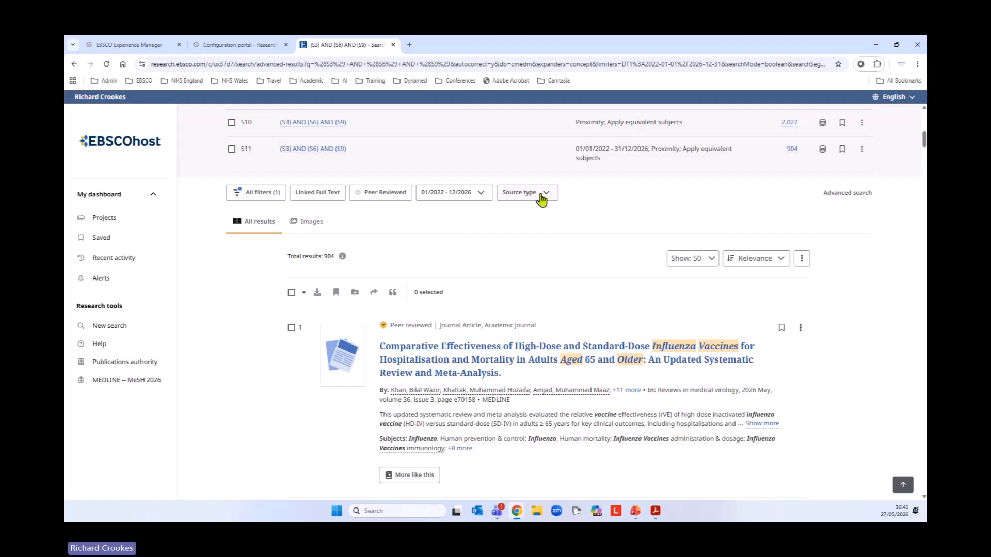
click(542, 194)
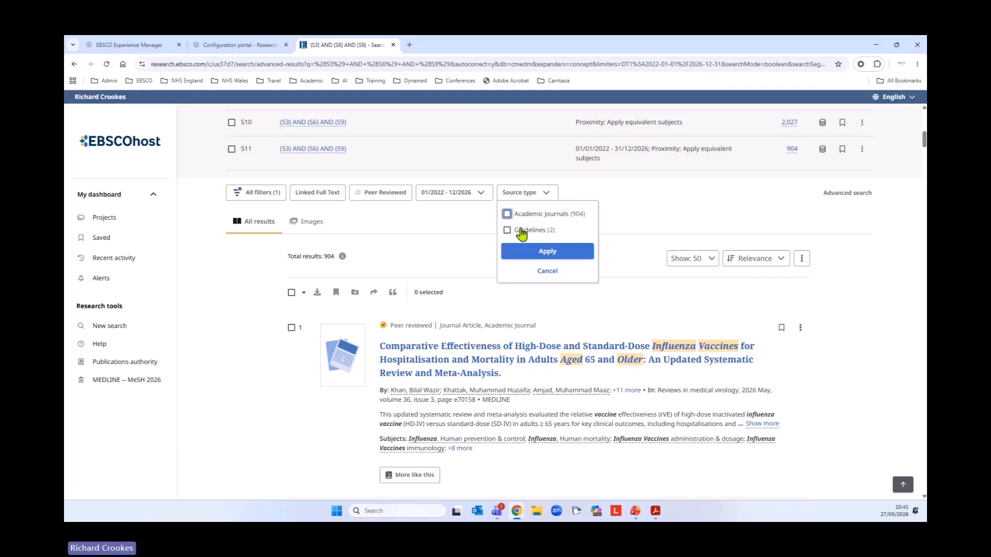
click(493, 281)
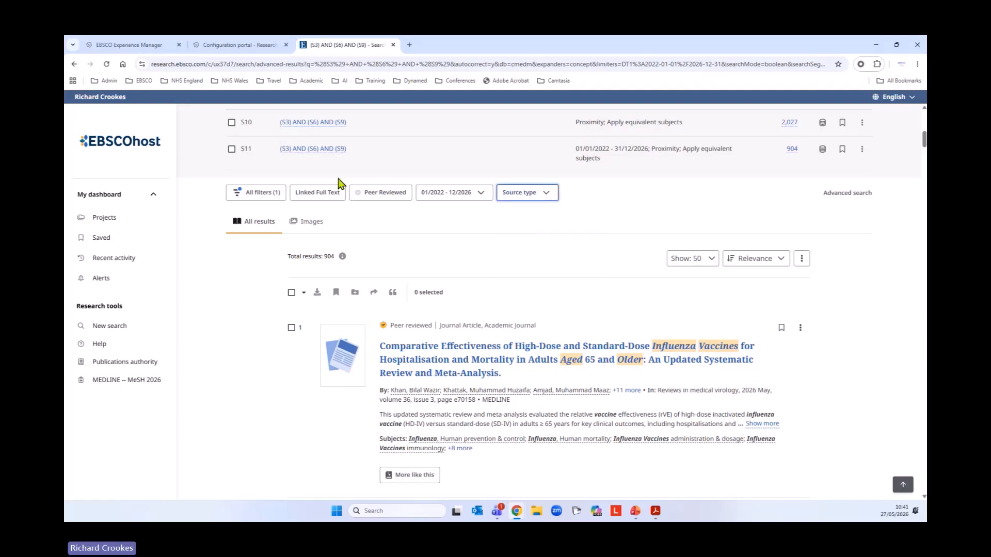
- Try the English Language limit in the full filter list and examine the age group options
click(264, 192)
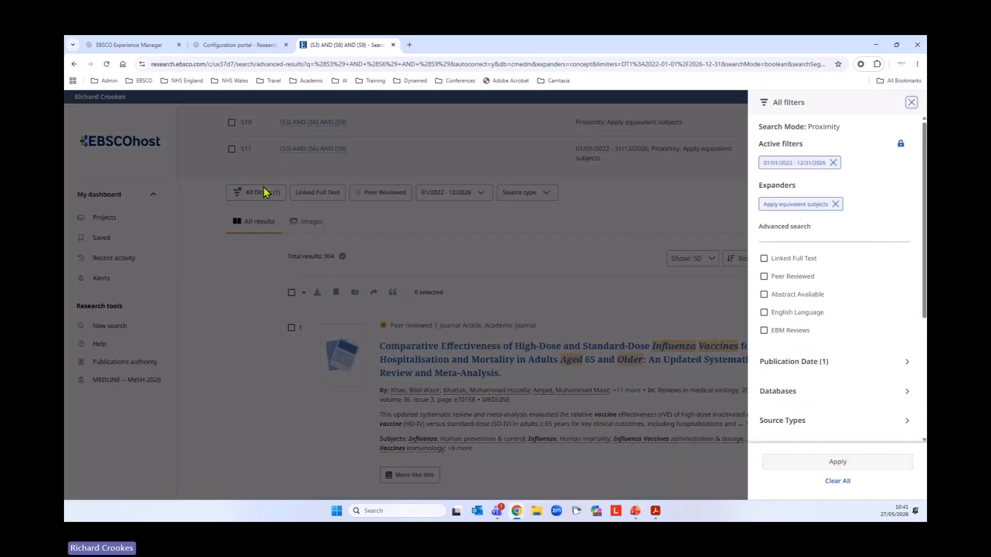
click(764, 313)
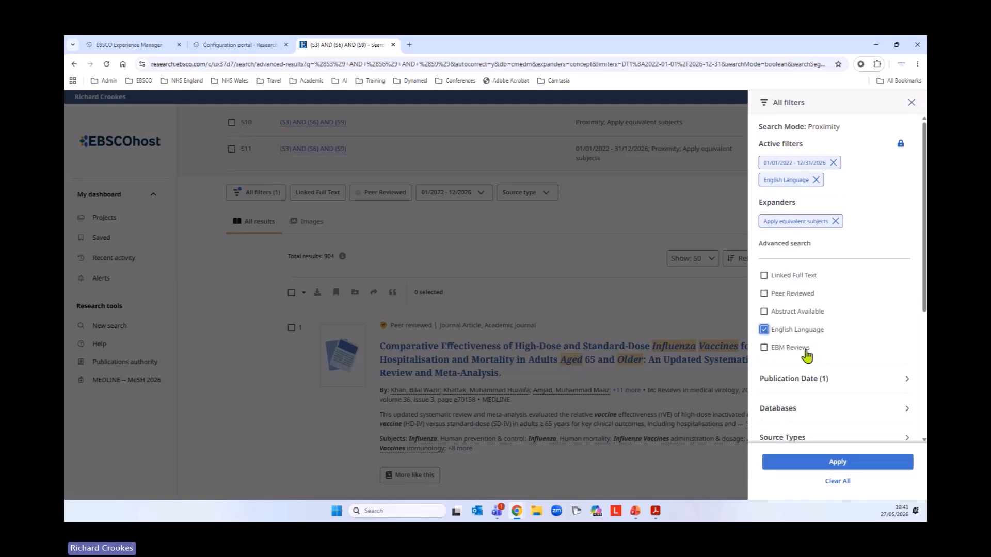
scroll(870, 315, down, 4)
scroll(870, 315, down, 2)
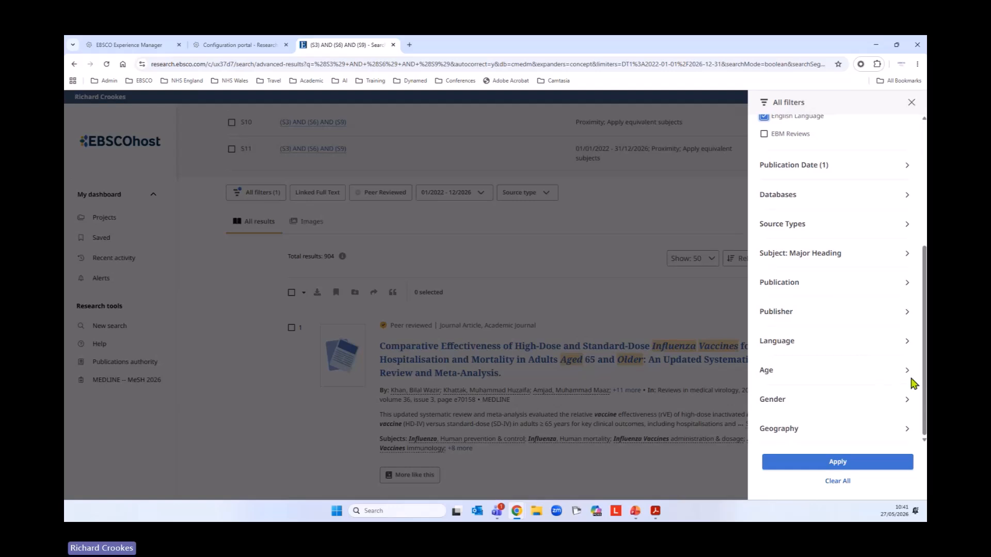
click(906, 375)
scroll(902, 383, down, 1)
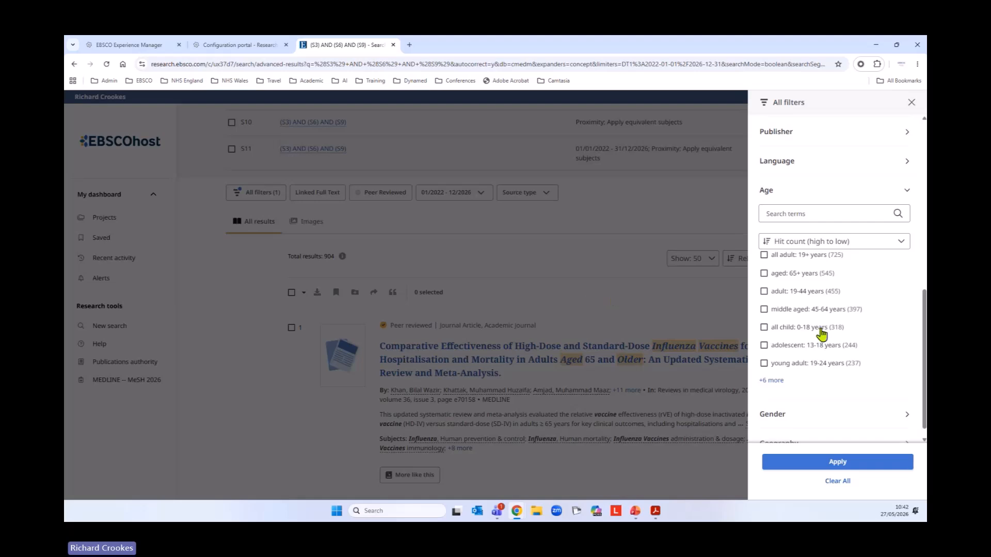
scroll(831, 313, down, 1)
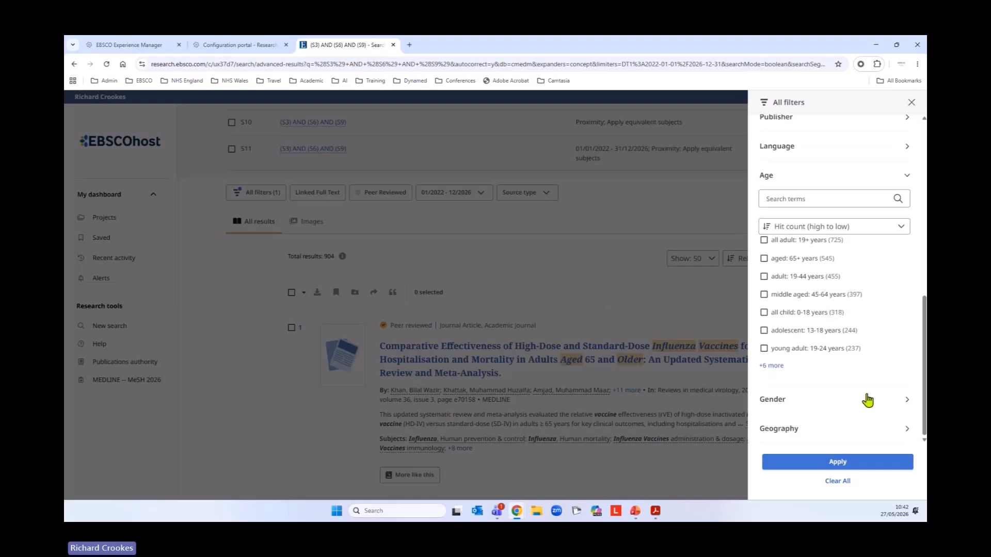
scroll(840, 323, up, 6)
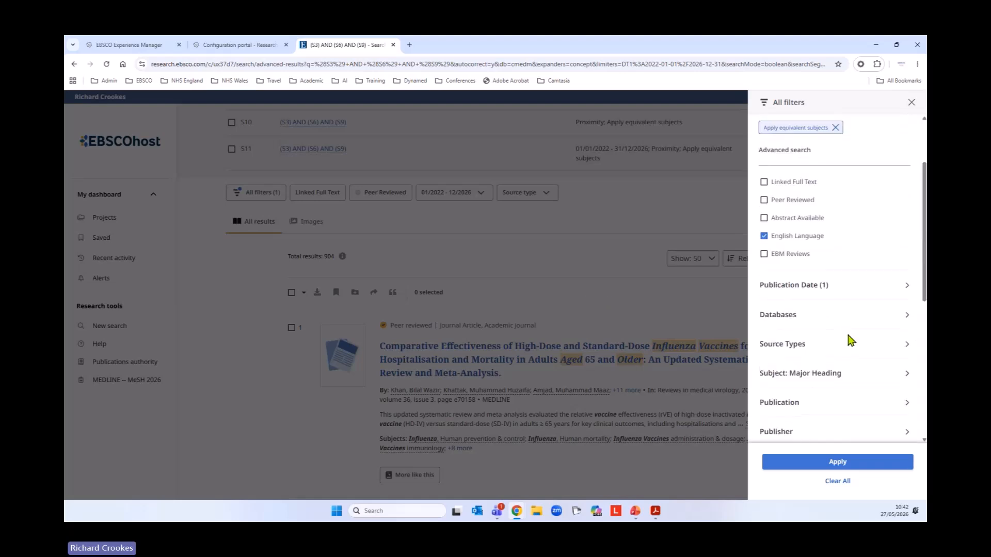
click(621, 244)
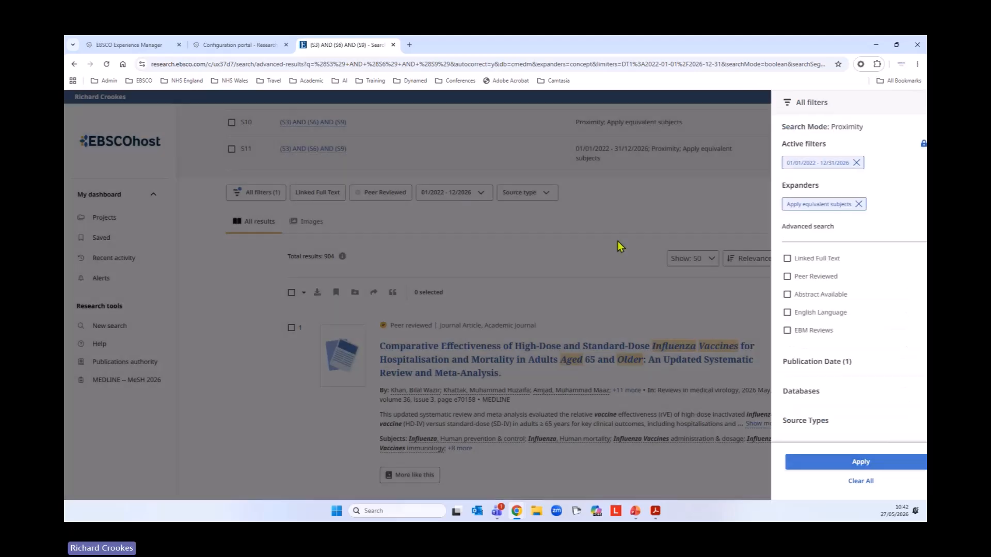
- Limit the combined results to English Language and review the resulting search history lines
click(256, 192)
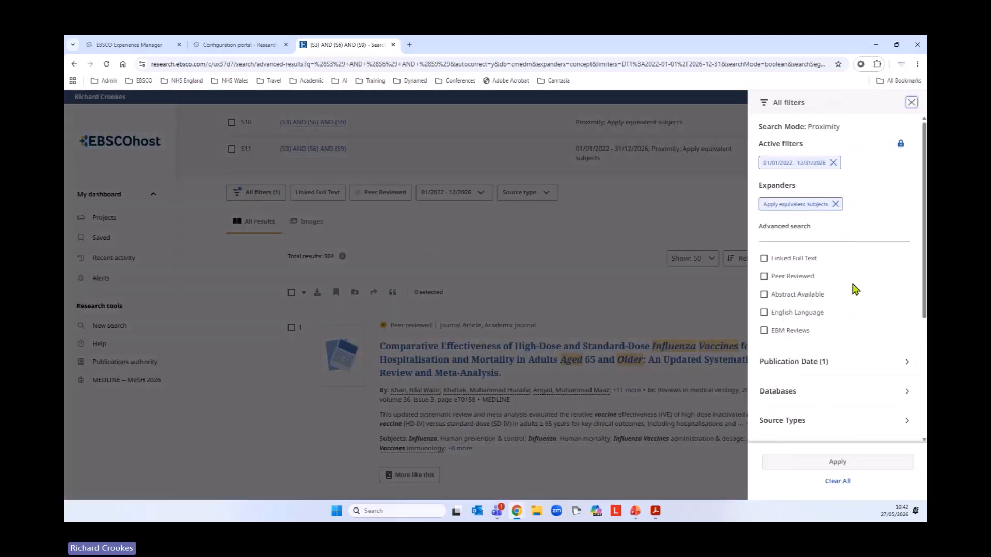
click(795, 312)
scroll(877, 387, down, 3)
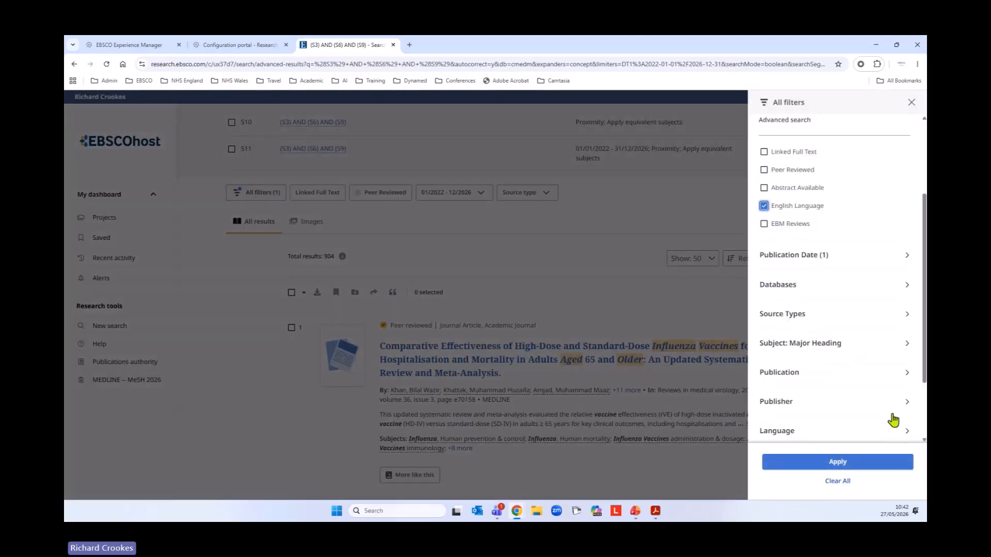
click(872, 467)
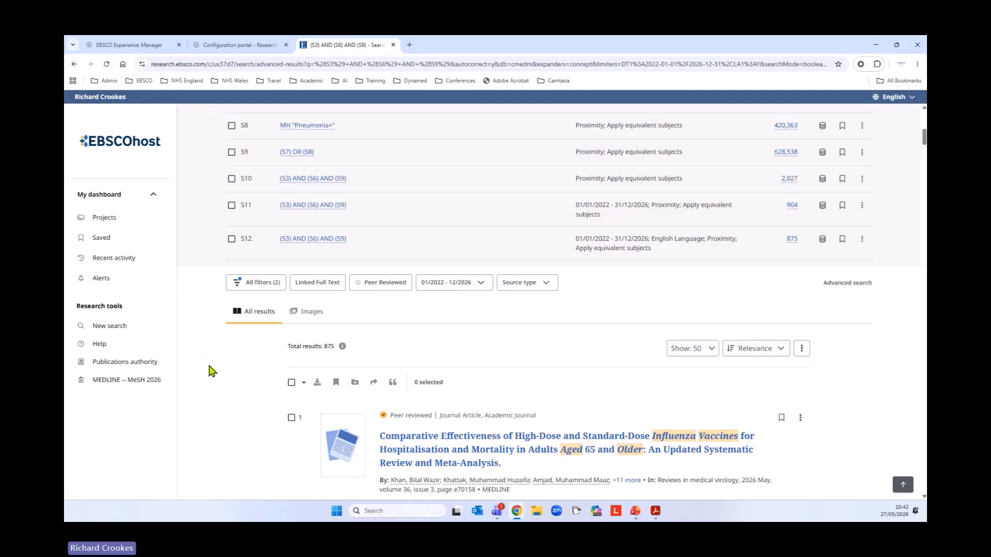
scroll(211, 367, down, 1)
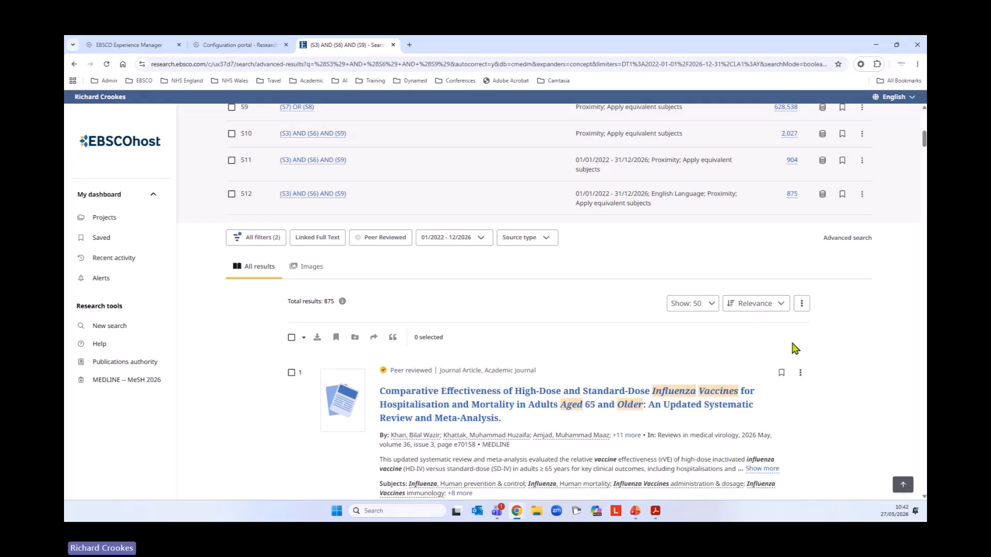
scroll(795, 347, up, 2)
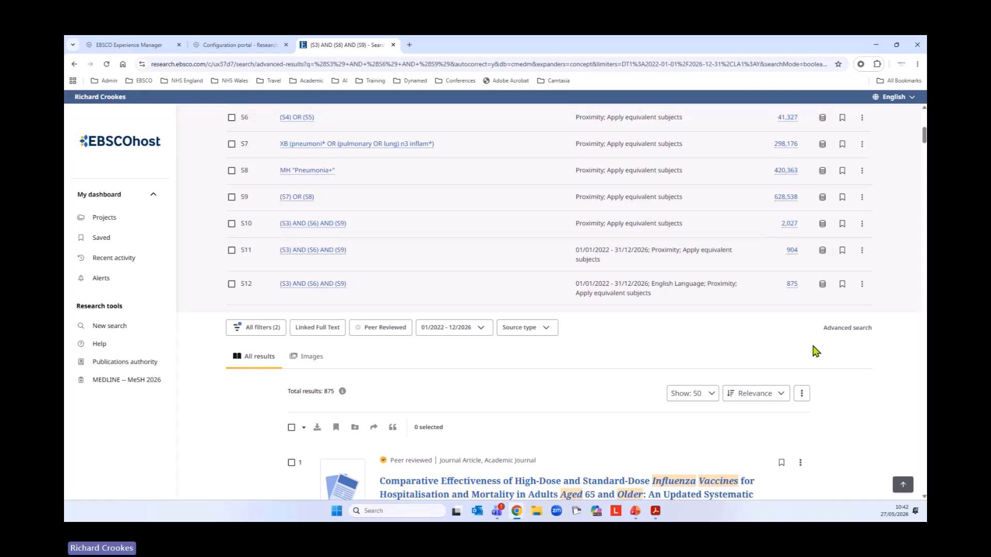
scroll(818, 346, up, 1)
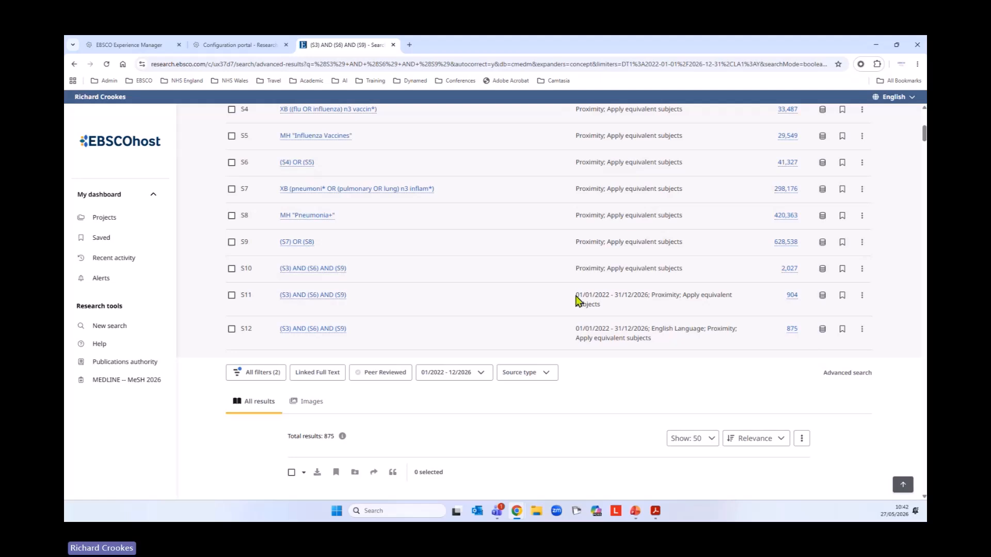
- Highlight the date and English Language limits of searches S11 and S12, and save all searches in the search history
drag(576, 298, 651, 297)
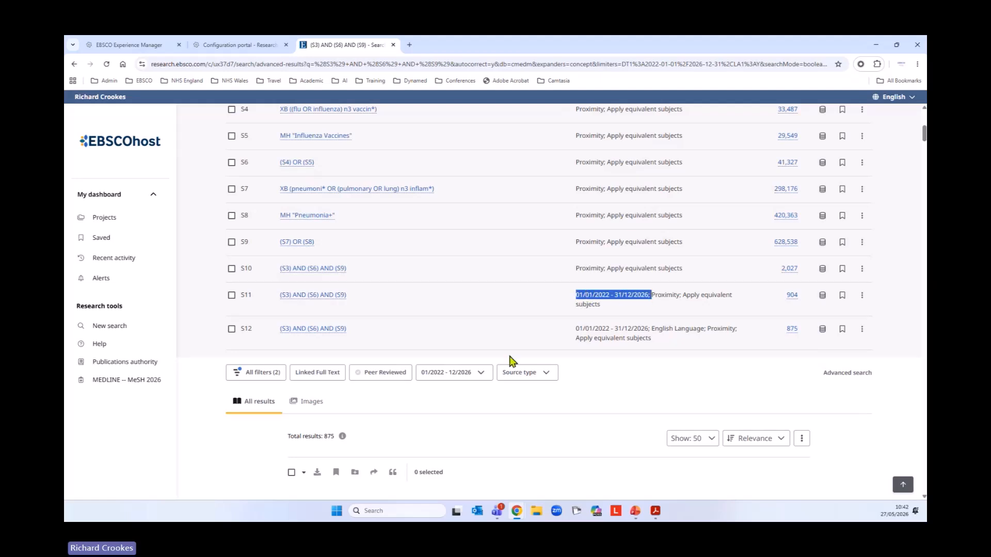
drag(655, 327, 714, 329)
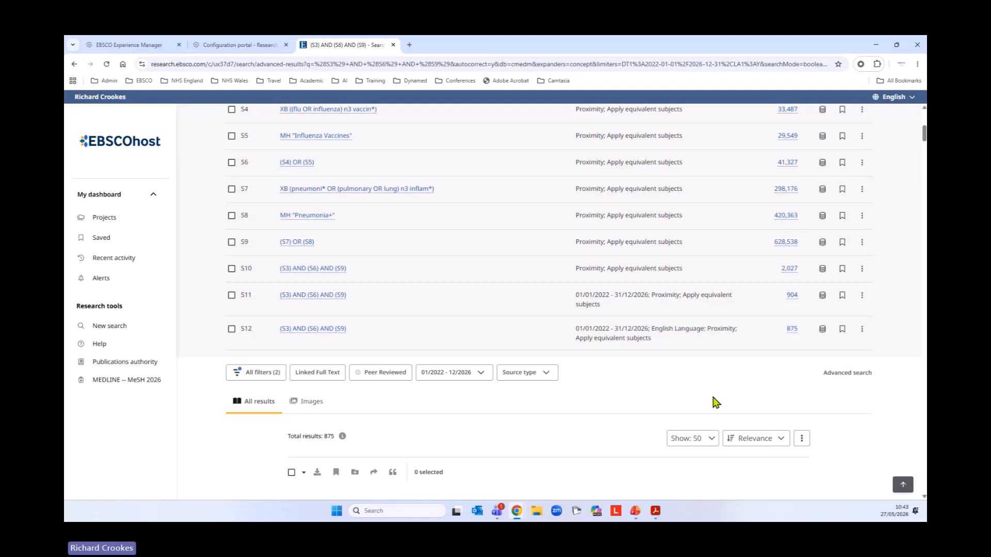
scroll(715, 401, up, 5)
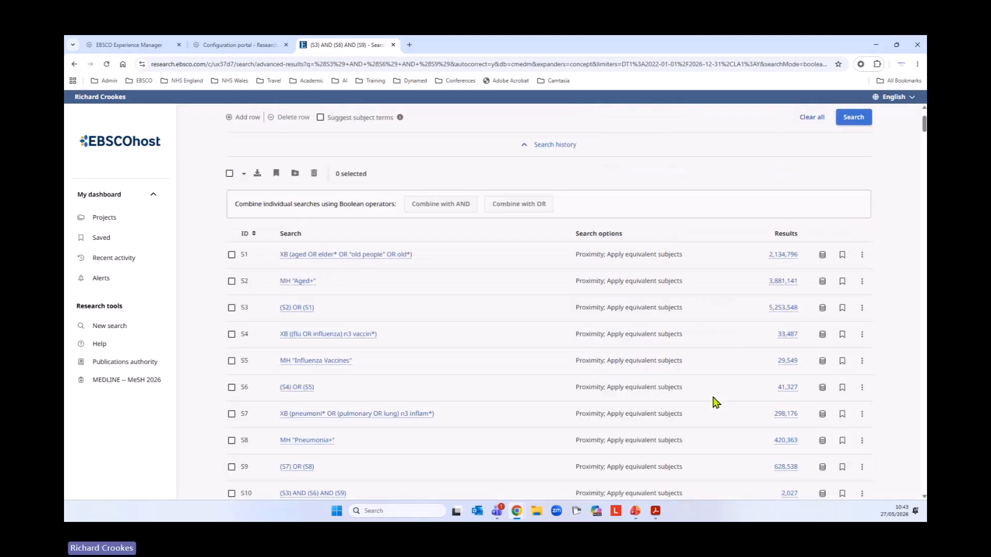
click(229, 174)
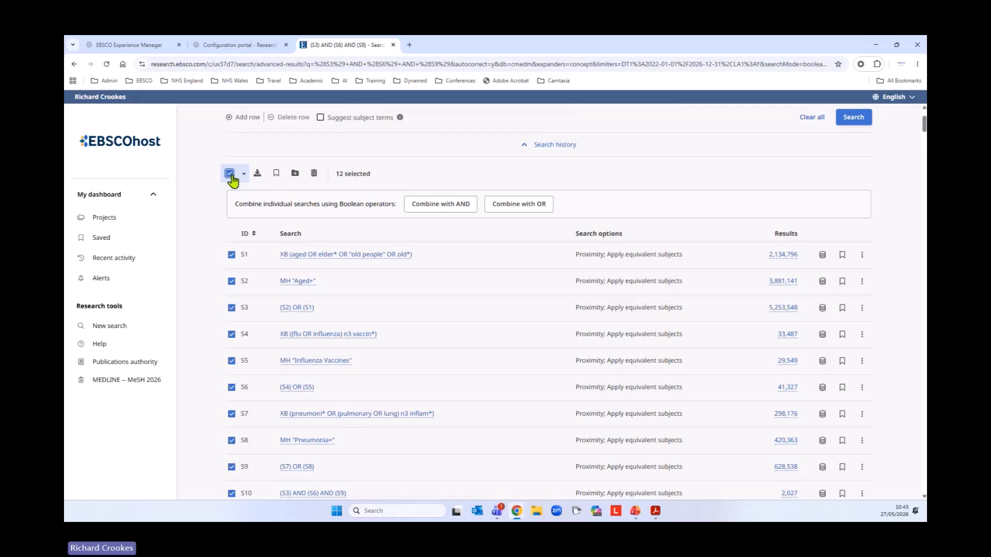
click(277, 174)
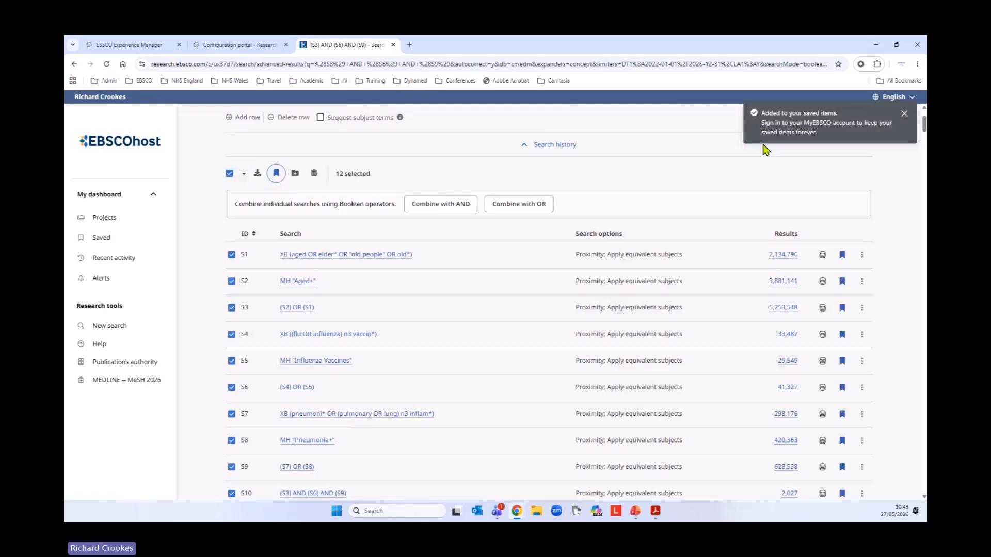
click(904, 114)
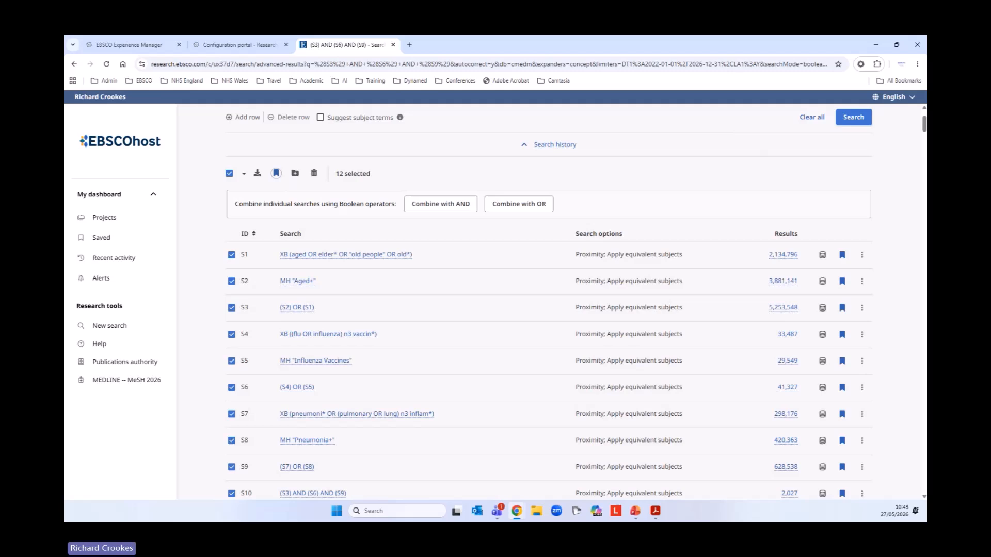
- Open the list of saved searches on the dashboard and look through all its entries
click(106, 239)
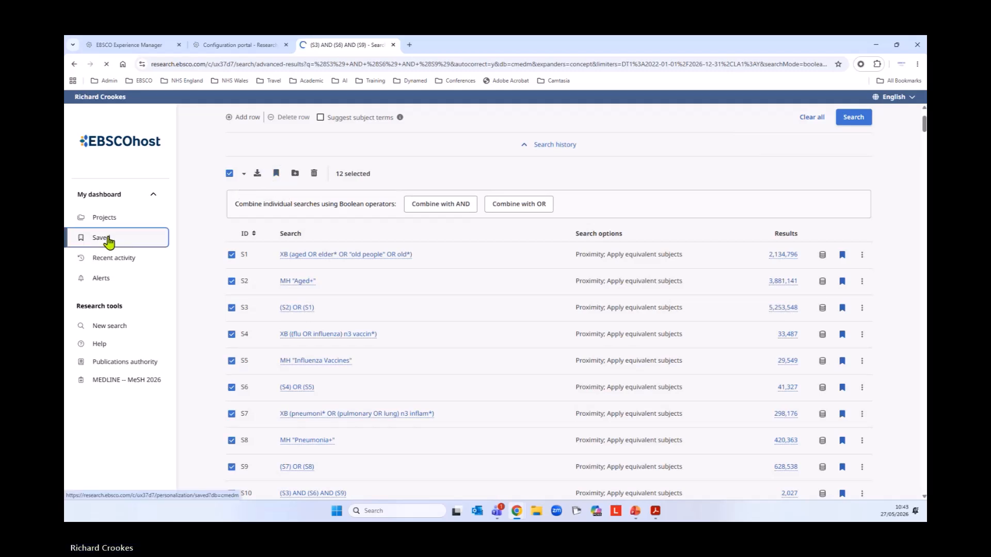
click(395, 227)
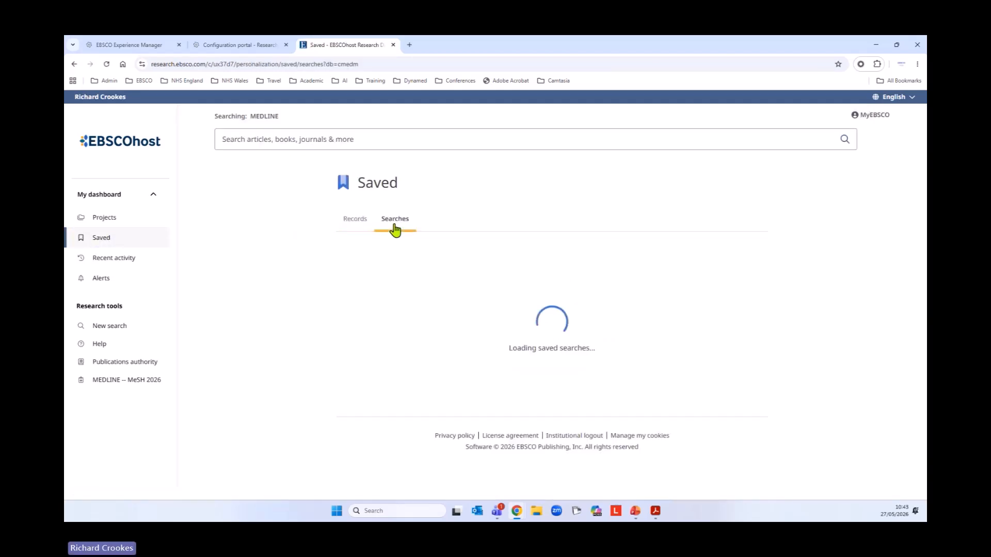
scroll(239, 302, down, 2)
scroll(239, 302, down, 5)
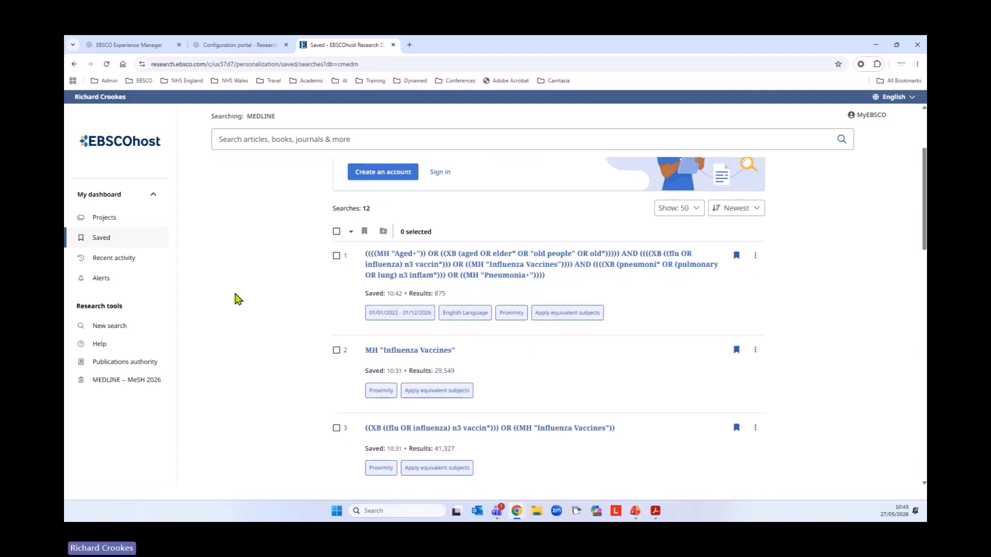
scroll(237, 300, down, 6)
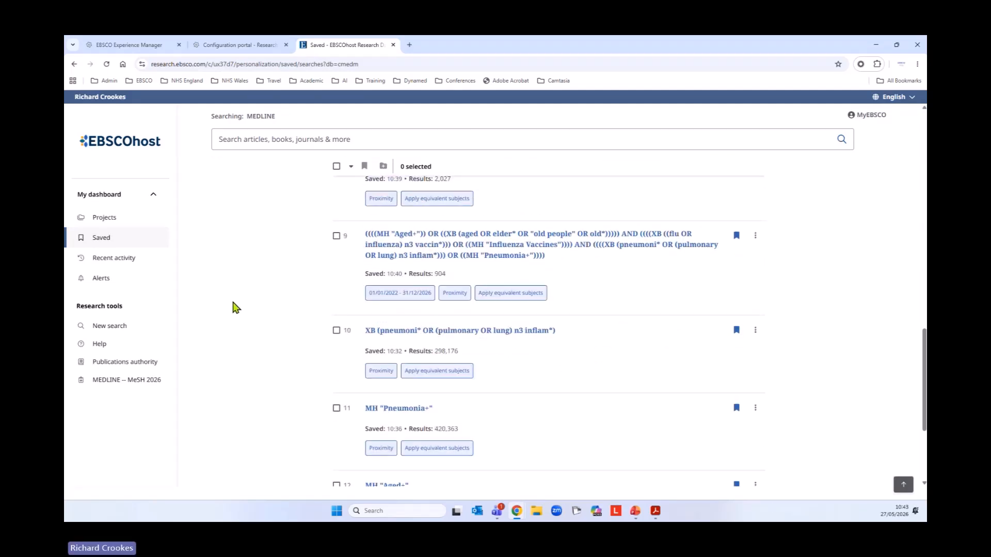
scroll(237, 305, down, 3)
scroll(236, 309, up, 14)
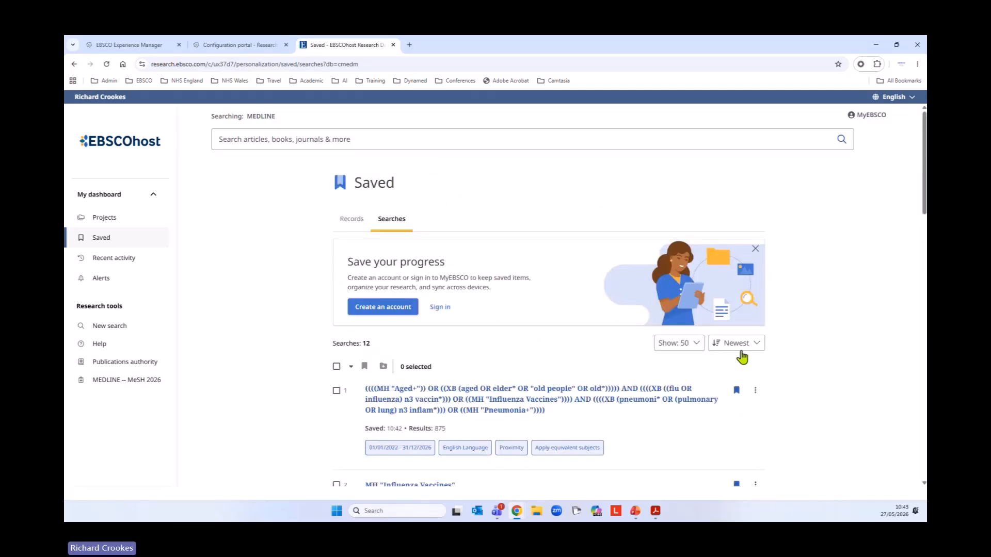
- Sort the saved searches by Oldest and examine the order of the whole list
click(737, 344)
click(733, 381)
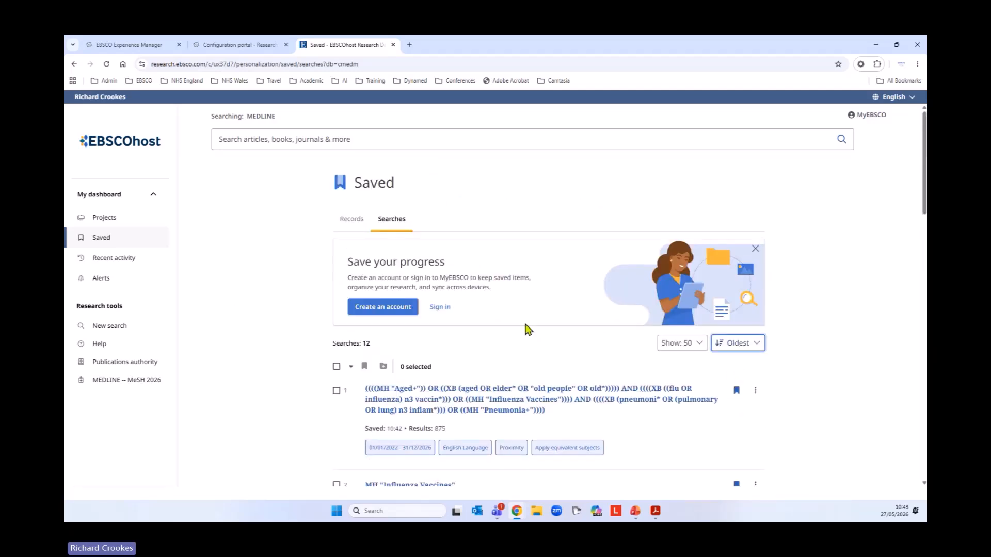
scroll(272, 293, down, 1)
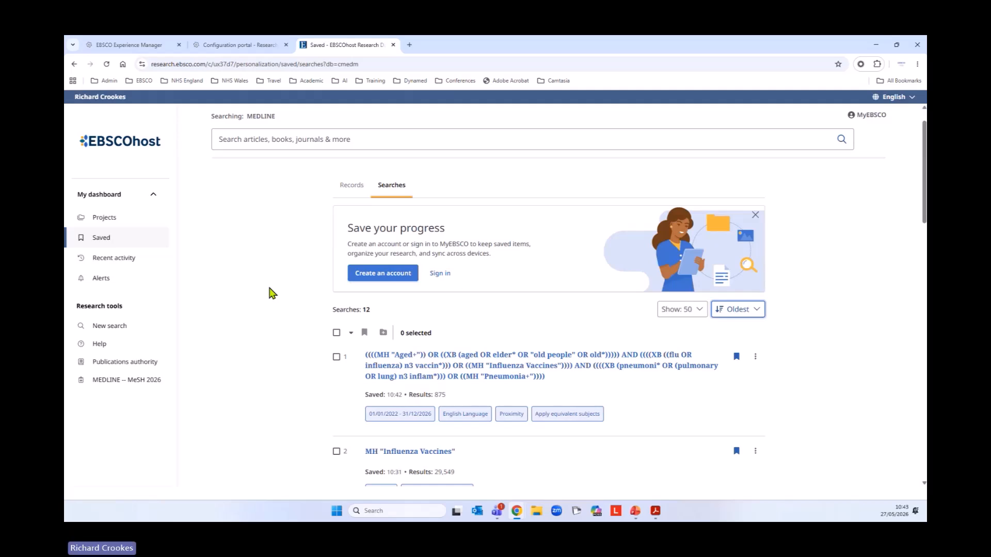
scroll(272, 293, down, 2)
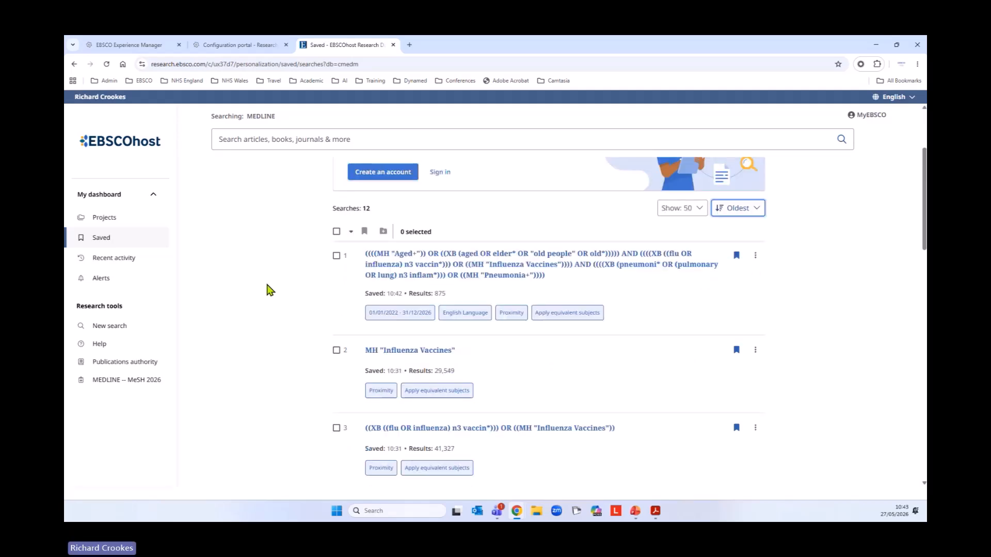
scroll(268, 290, down, 2)
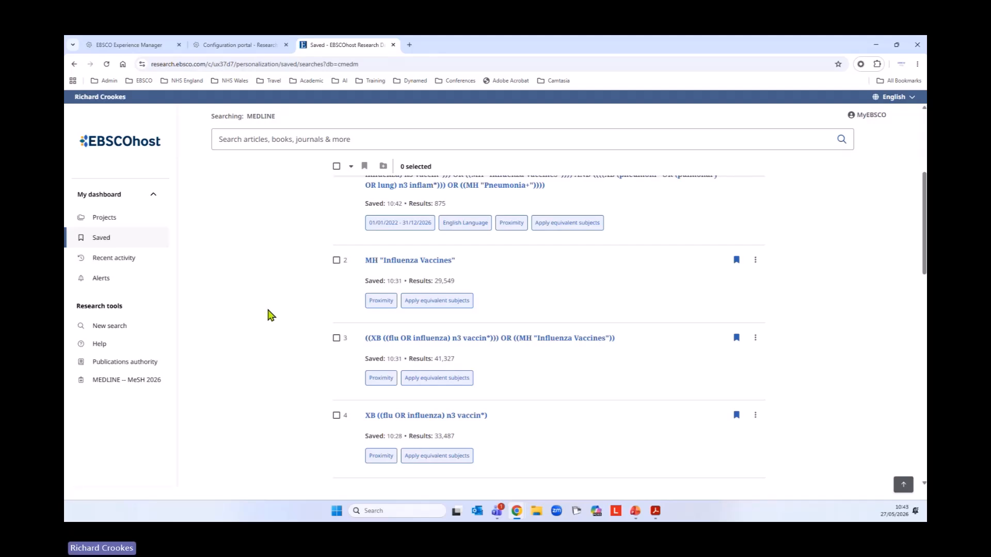
scroll(269, 315, down, 3)
scroll(268, 314, down, 2)
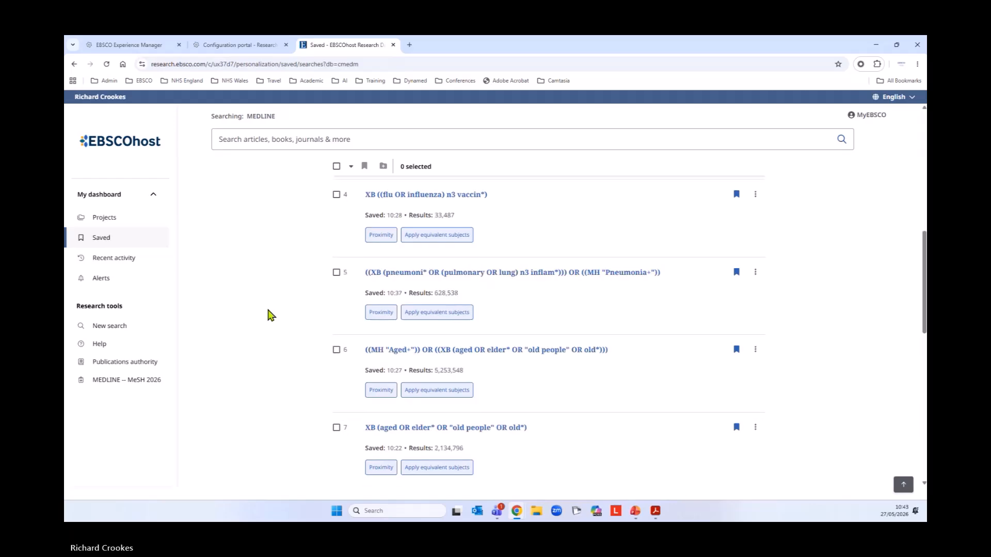
scroll(269, 315, down, 7)
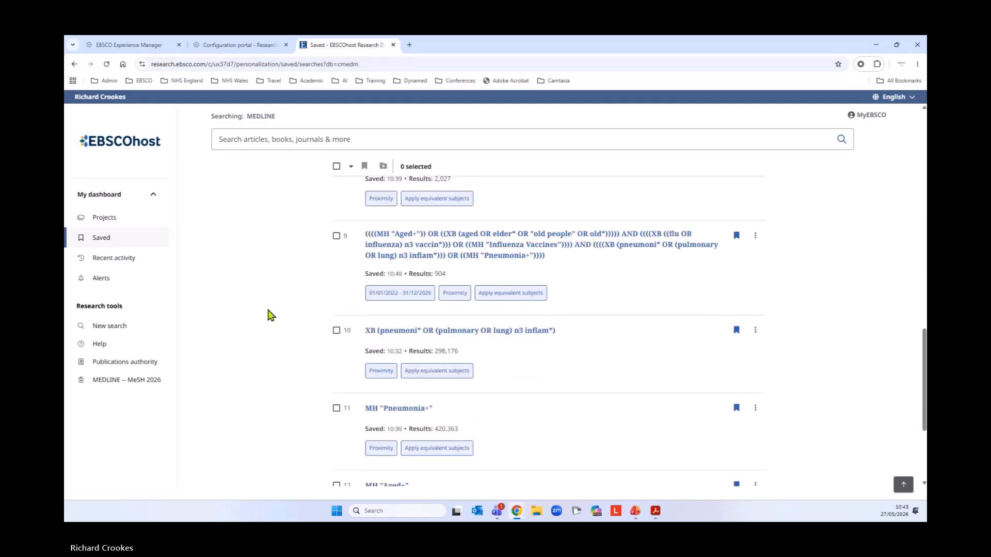
scroll(268, 315, down, 3)
scroll(269, 317, up, 11)
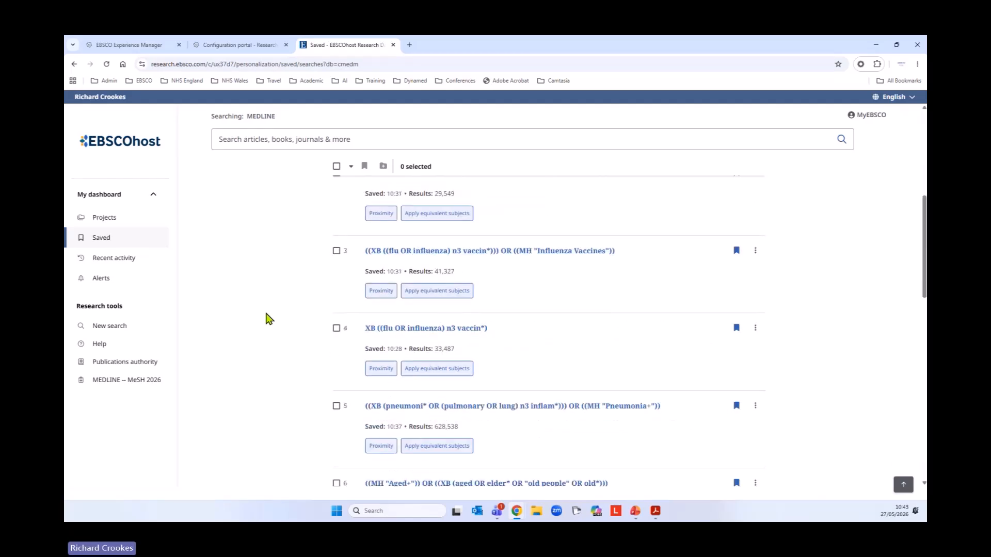
scroll(268, 317, up, 6)
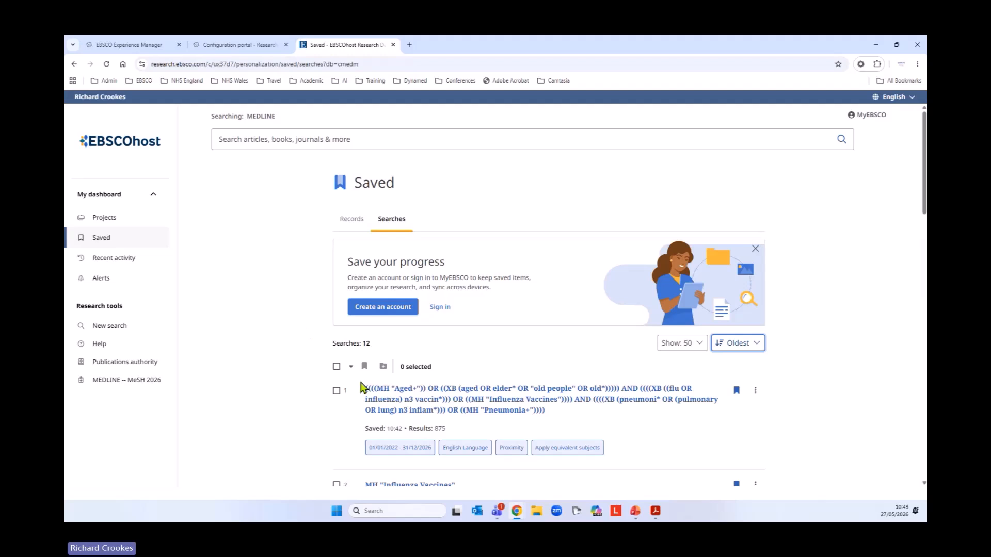
- Unsave all the saved searches and return to the results page of the combined (S3) AND (S6) AND (S9) search
click(336, 366)
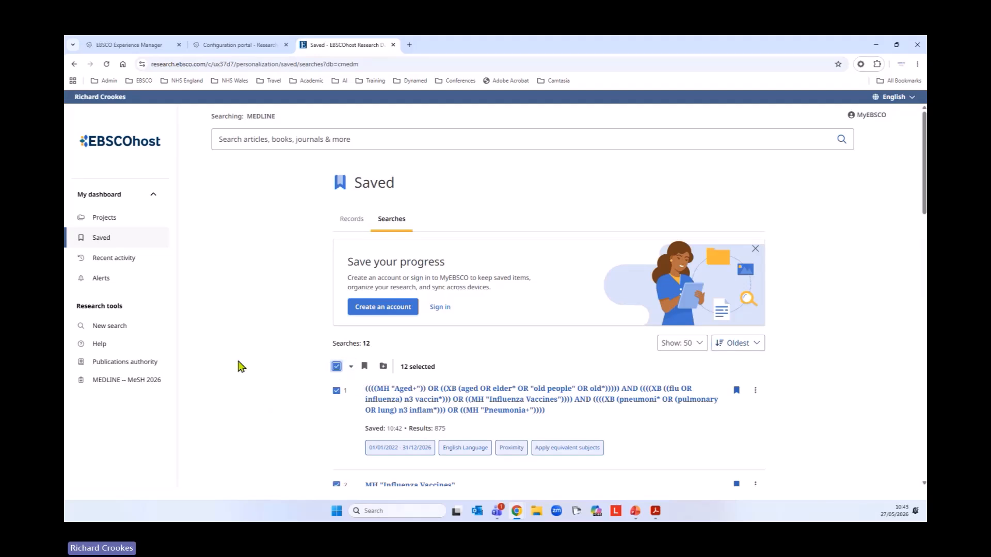
click(364, 367)
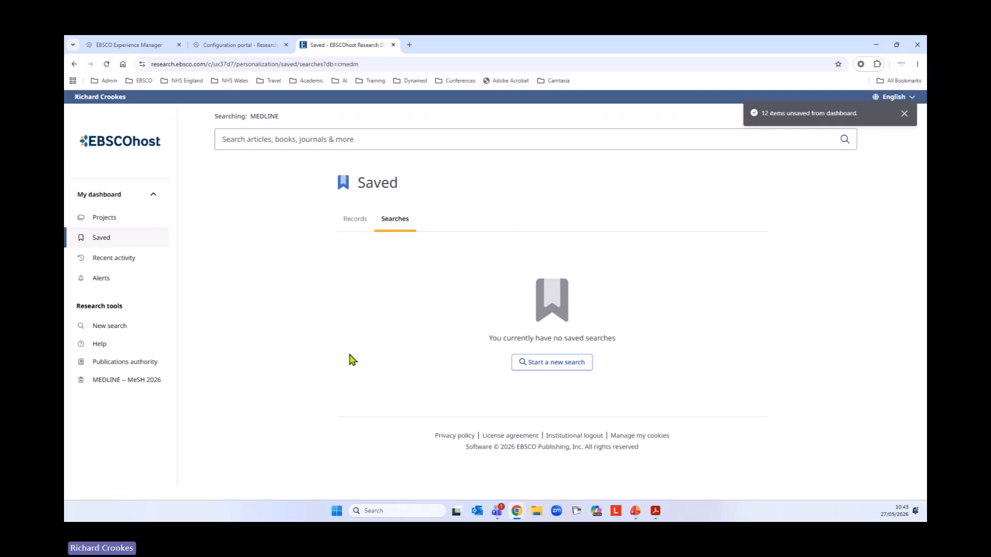
right_click(74, 64)
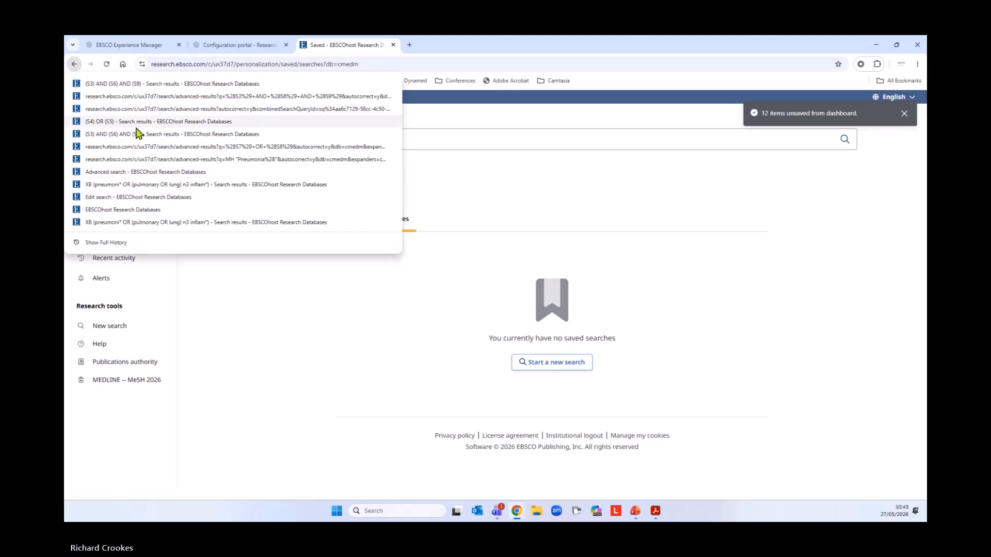
click(122, 95)
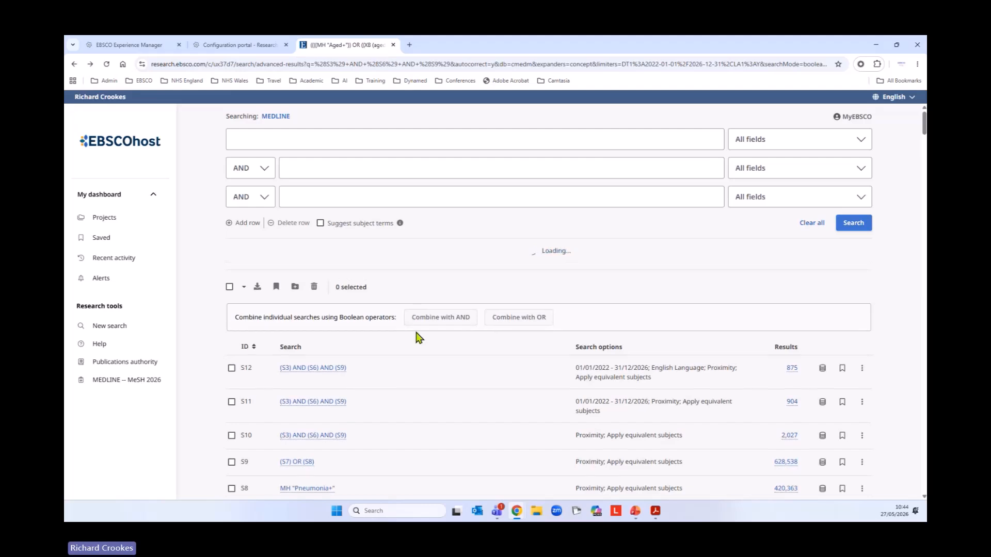
- Sort the search history by ID in ascending order starting from S1, and save all its searches
scroll(443, 332, down, 2)
scroll(468, 330, down, 1)
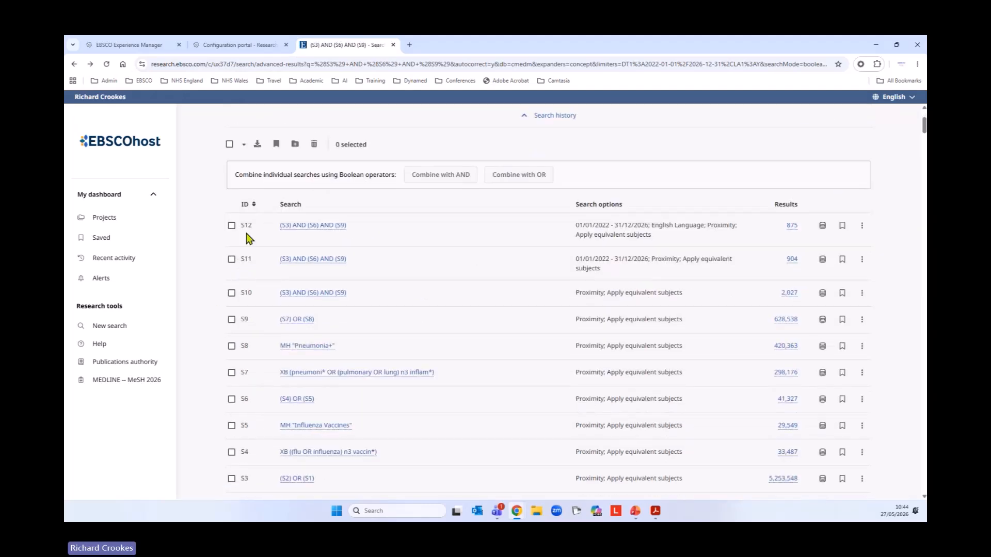
click(249, 207)
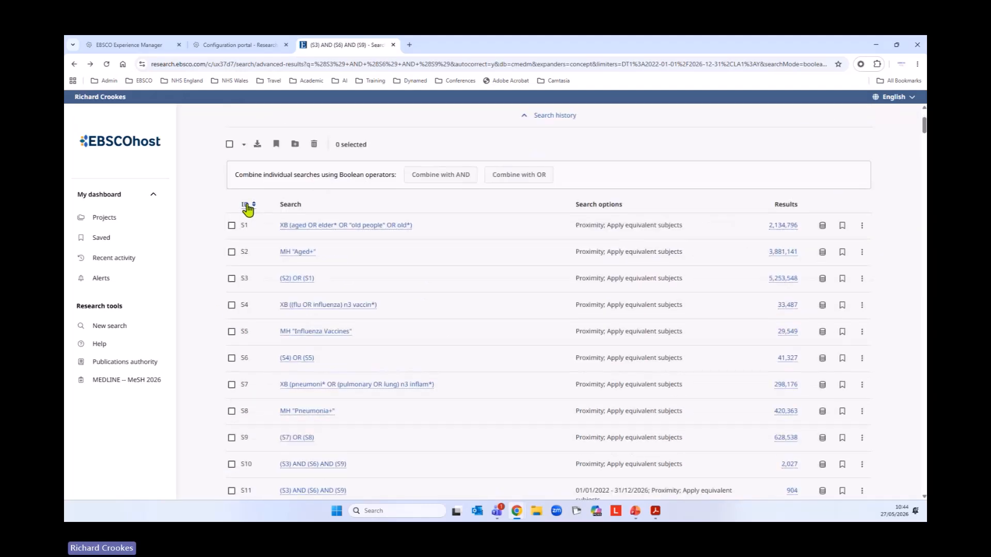
click(229, 144)
click(276, 145)
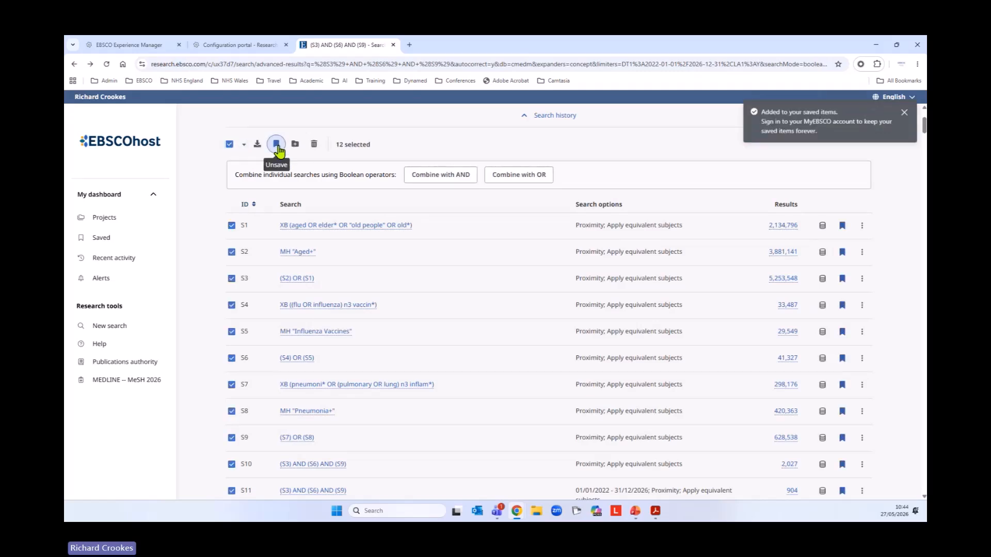
- Check the order of the saved searches on the dashboard and return to the (S3) AND (S6) AND (S9) results
click(103, 239)
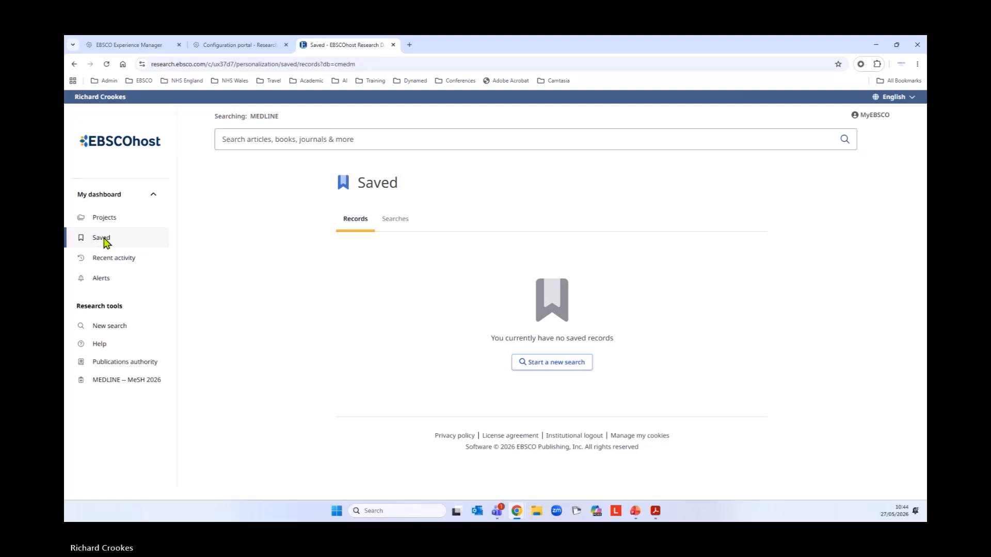
click(400, 227)
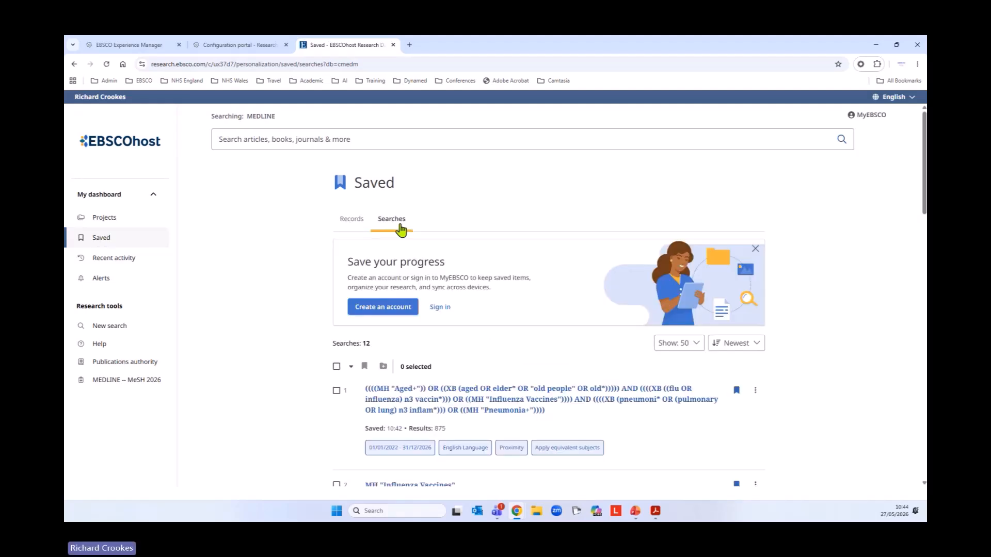
scroll(231, 312, down, 1)
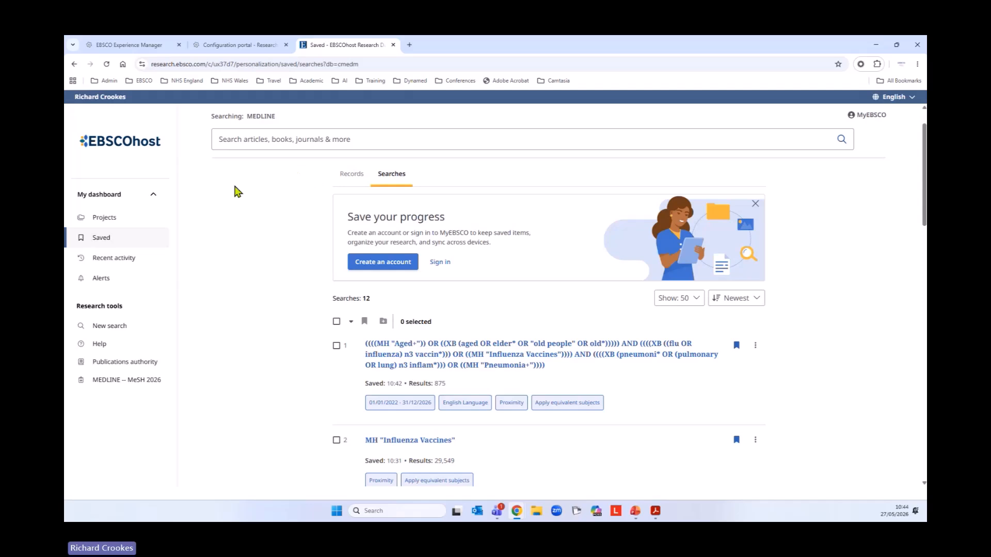
right_click(75, 65)
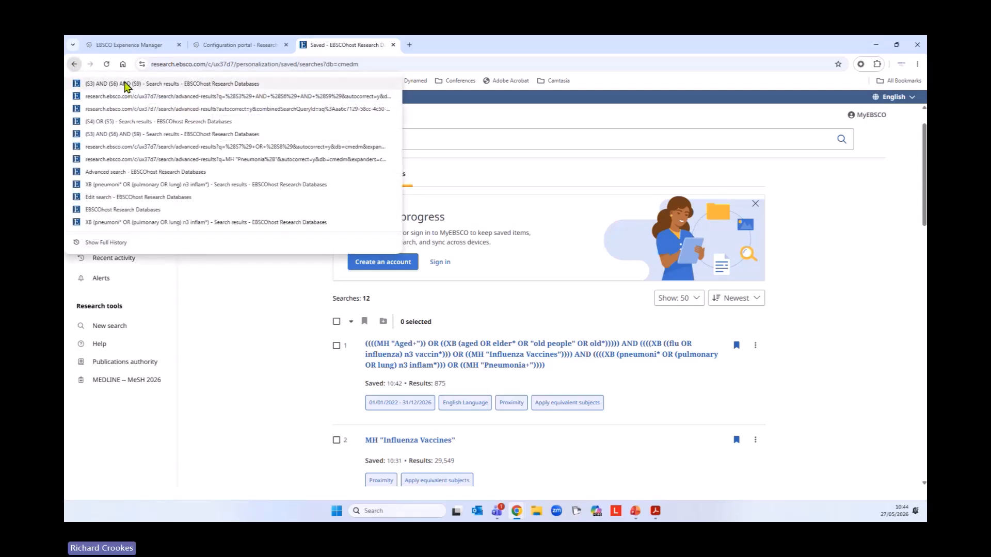
click(126, 86)
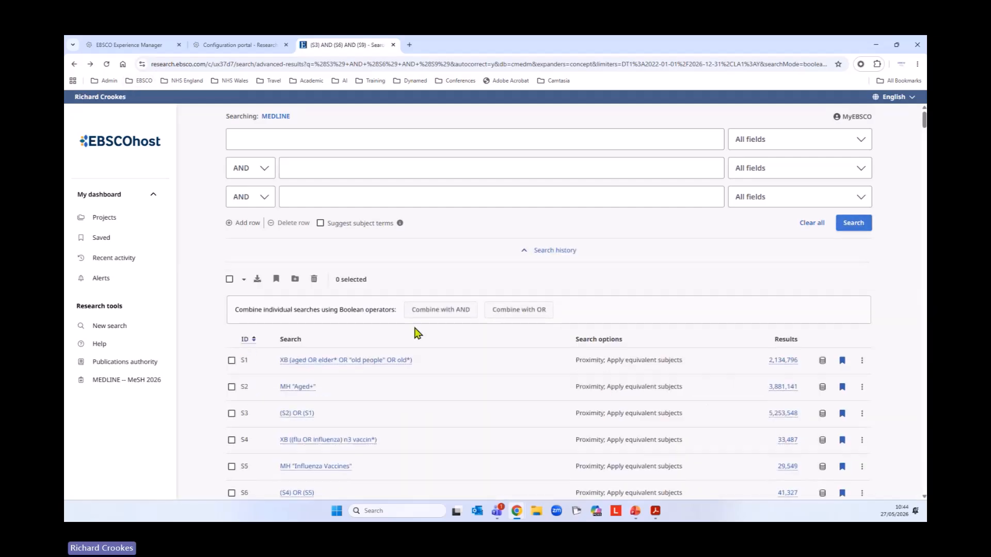
- Try to delete all searches in the search history, cancelling at the confirmation and clearing the selection
click(230, 279)
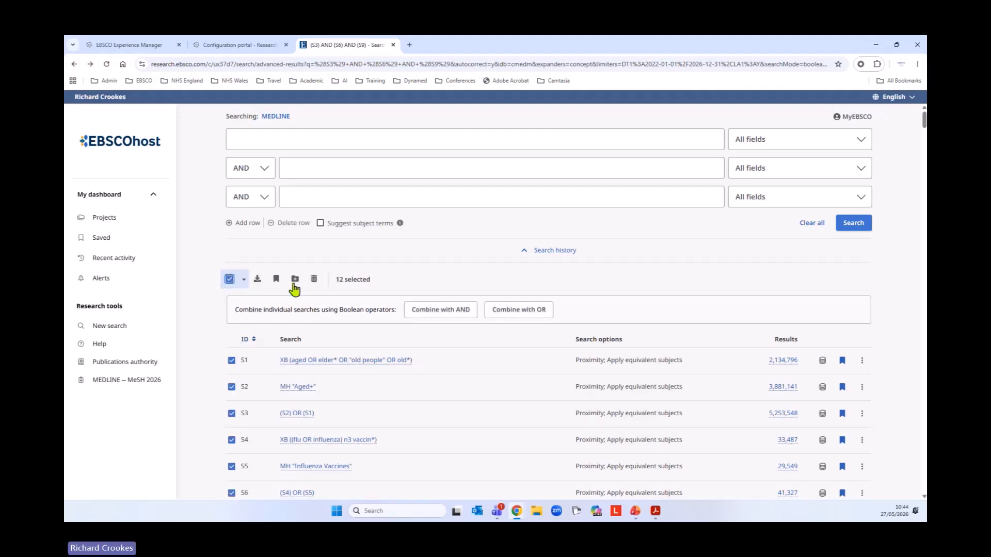
click(313, 280)
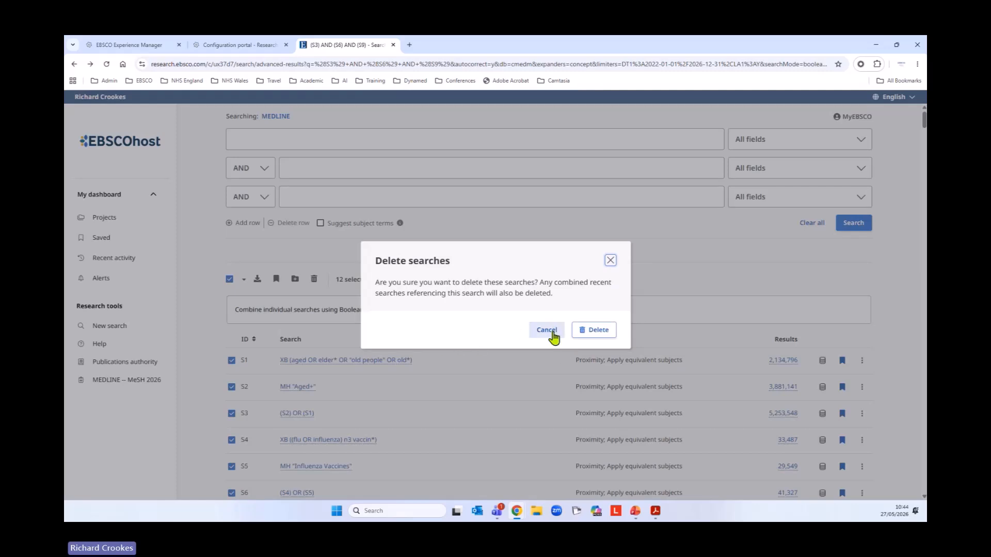
click(568, 359)
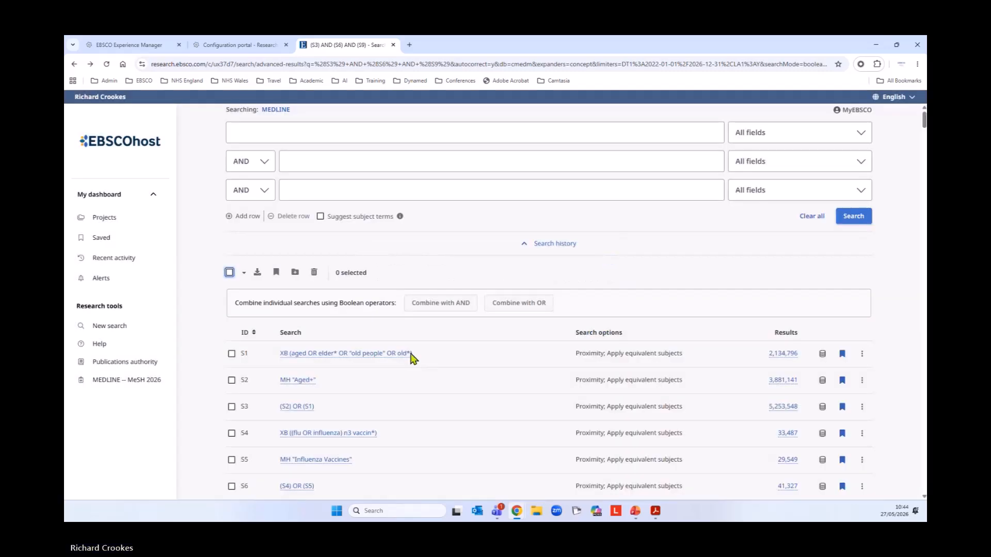
scroll(408, 354, down, 7)
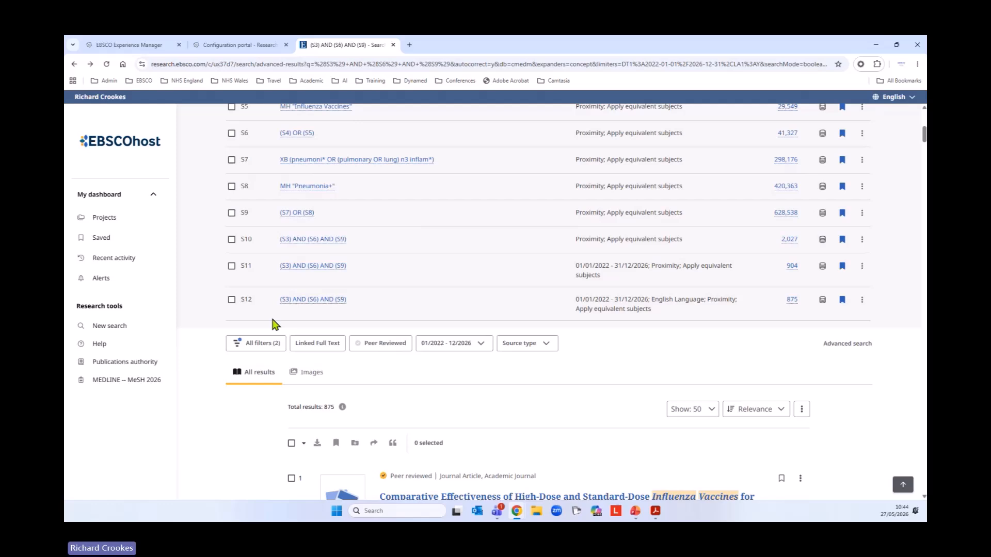
- Show the actions available for search S12 in the search history
click(862, 301)
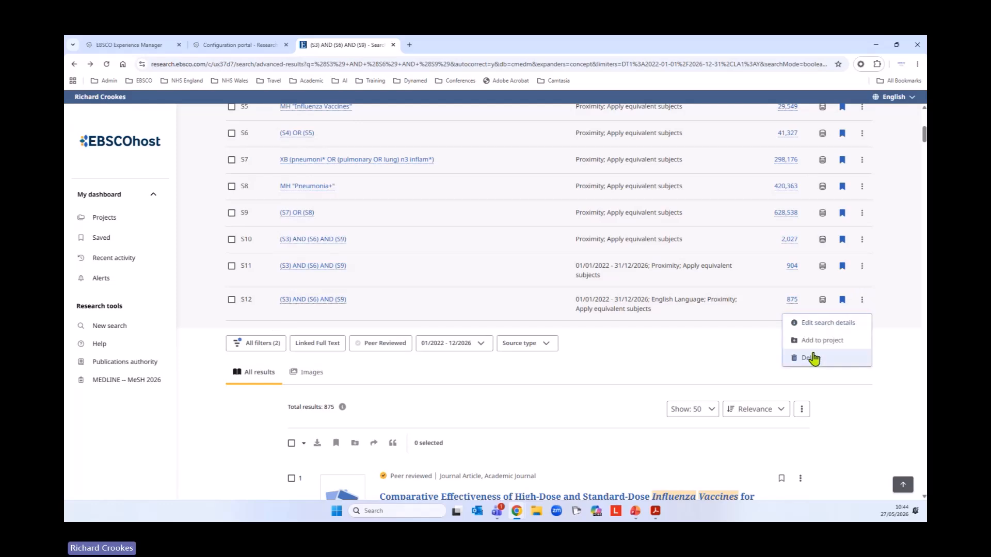
scroll(478, 303, up, 4)
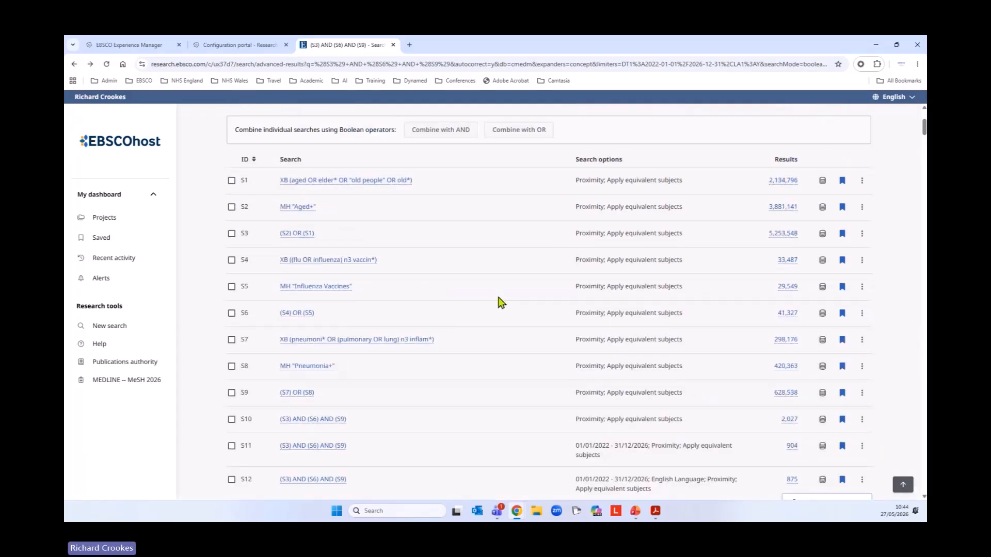
scroll(500, 302, up, 2)
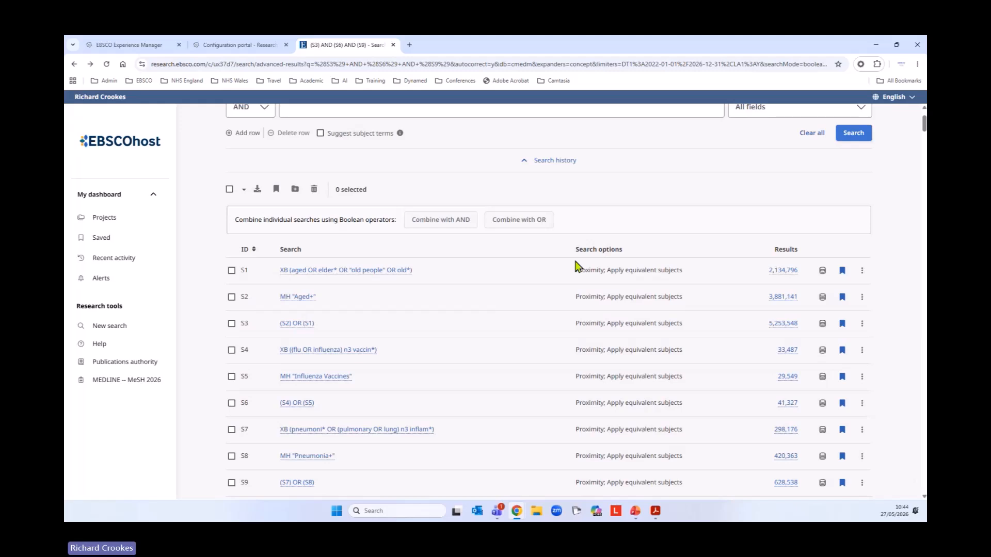
- Try to delete searches S4 and S5 from the search history, cancelling at the confirmation and clearing the selection
click(232, 350)
click(232, 377)
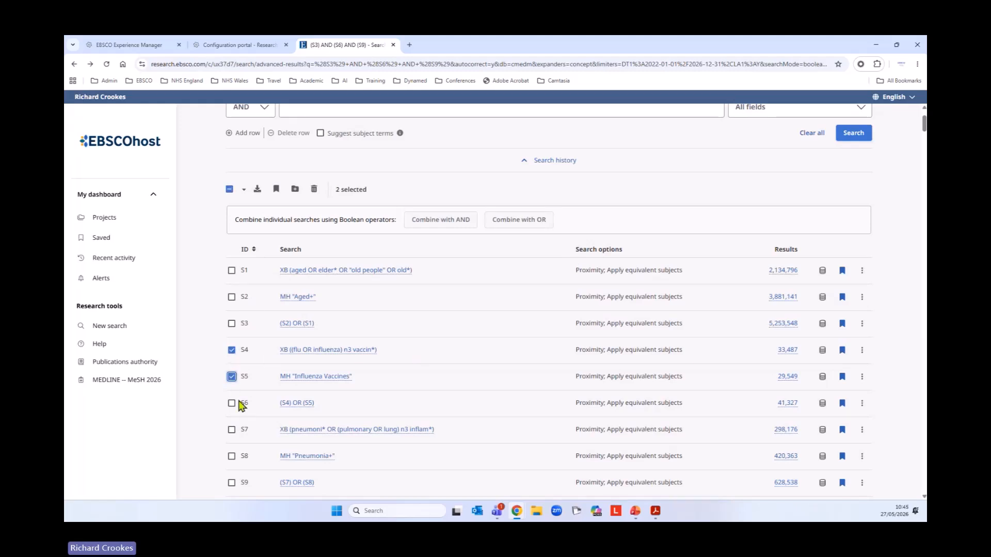
click(314, 191)
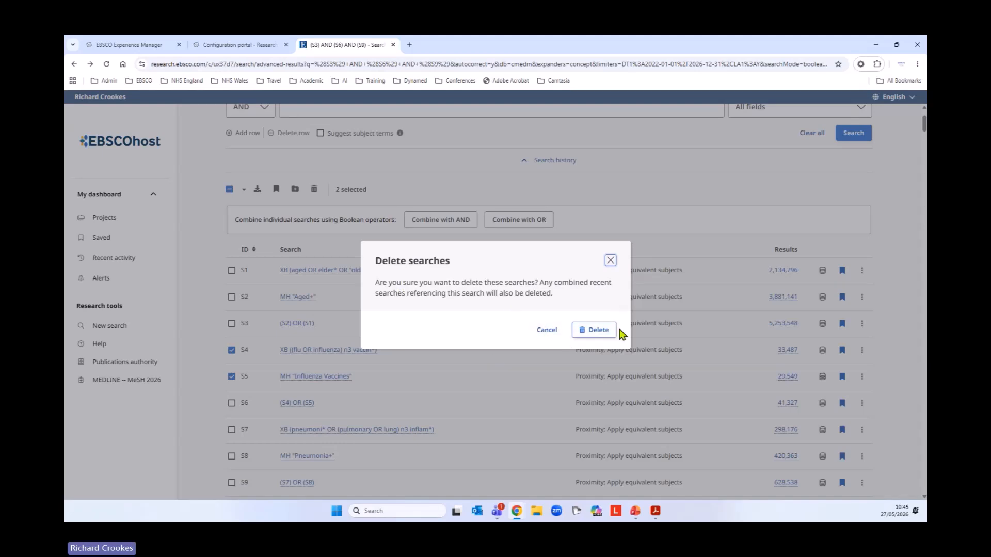
click(556, 333)
click(231, 350)
click(231, 377)
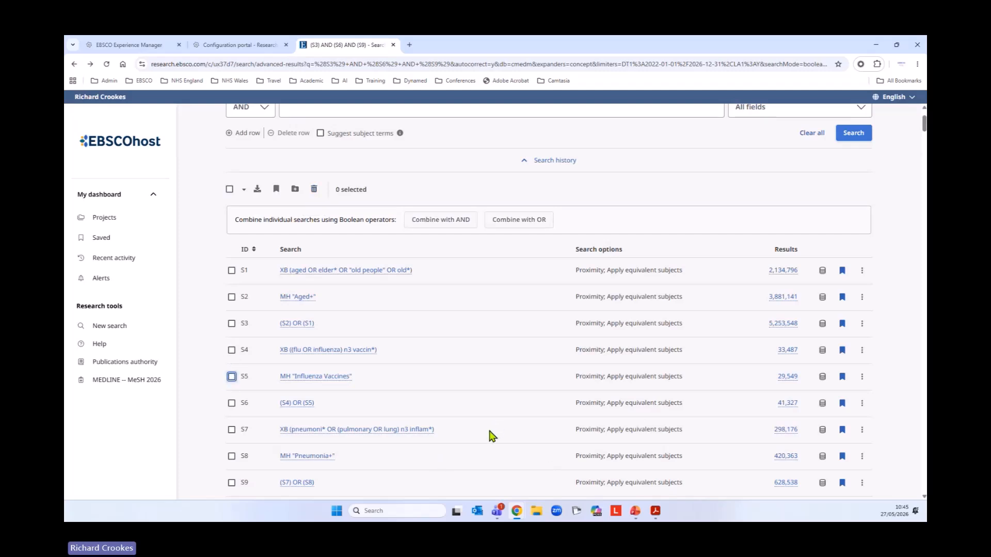
- Expand the complete subject list and the full abstract of the first article in the results
scroll(494, 419, down, 2)
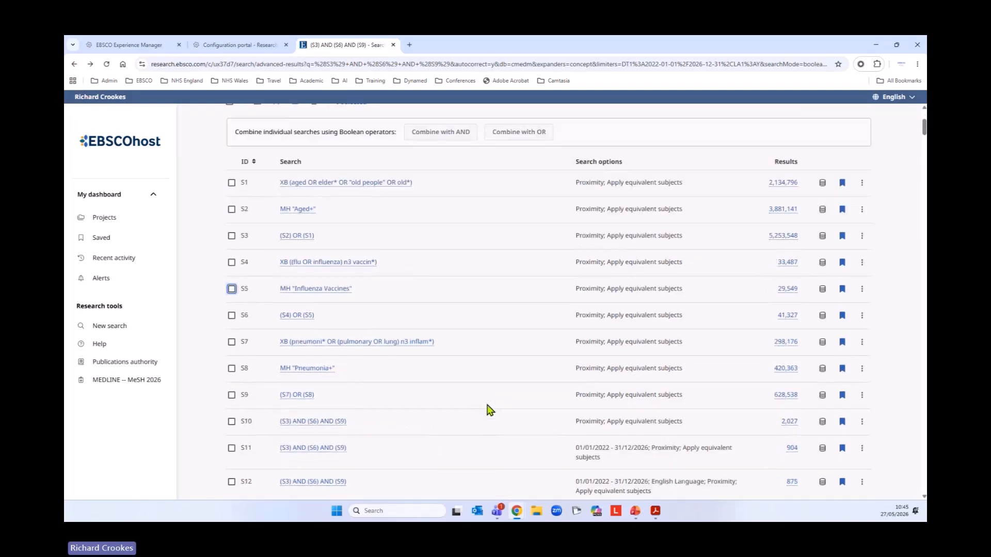
scroll(419, 324, up, 4)
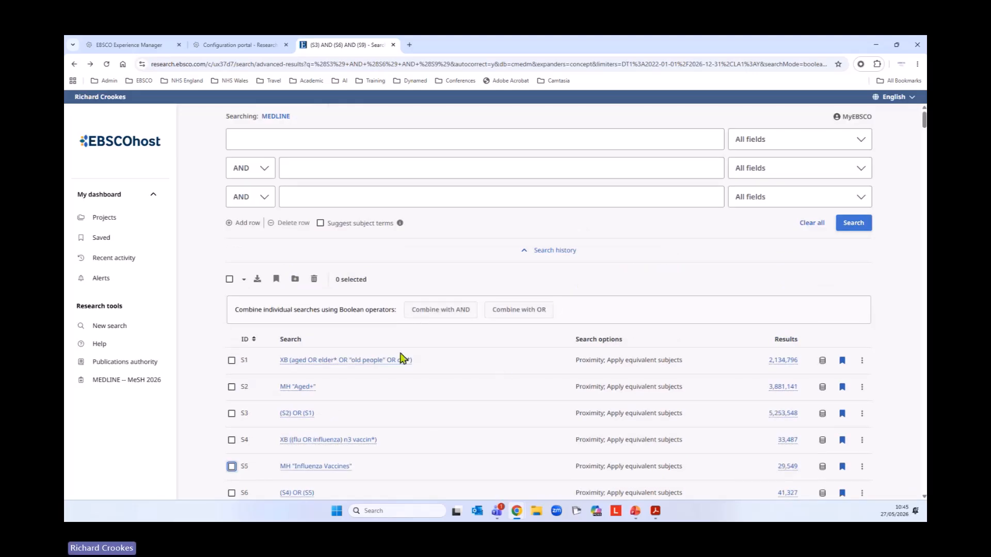
scroll(400, 367, down, 10)
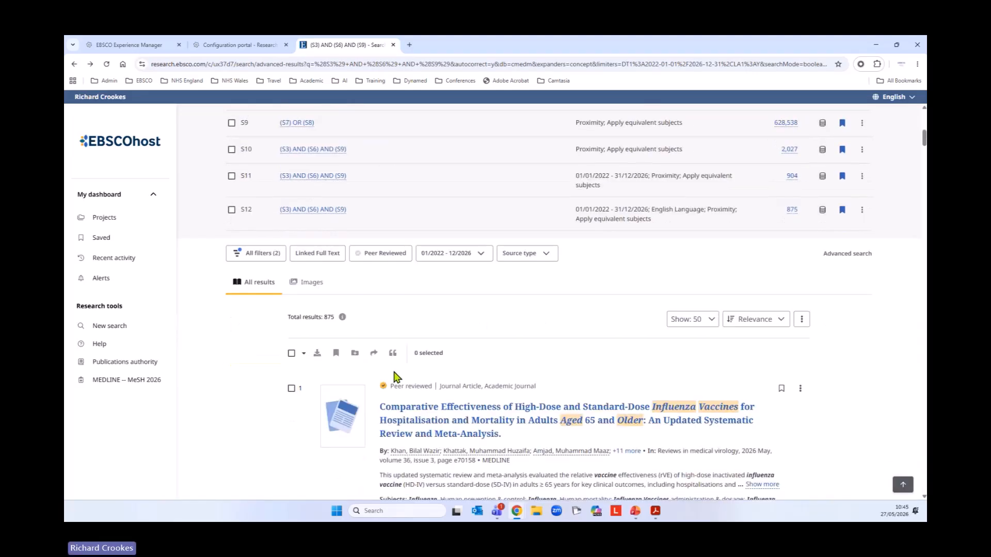
scroll(226, 366, down, 2)
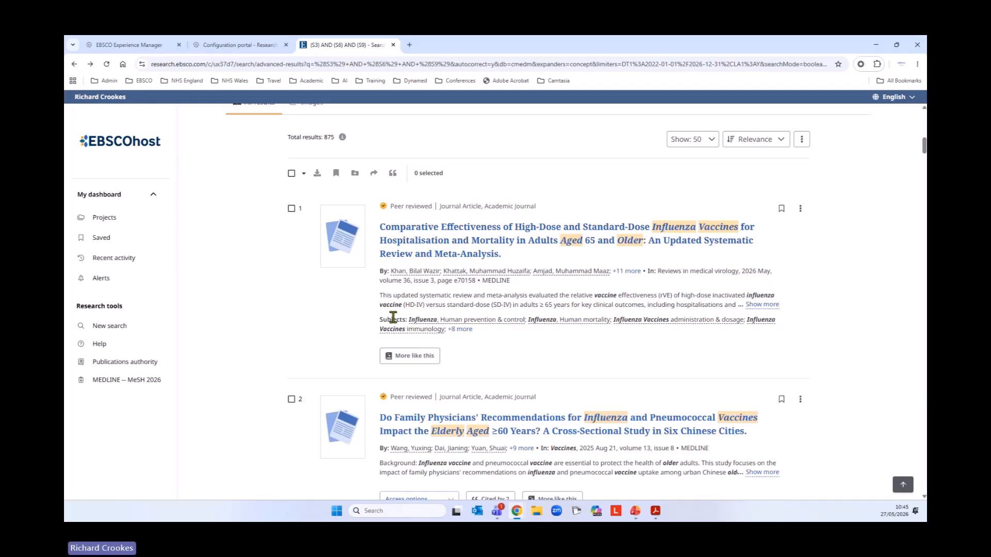
click(463, 330)
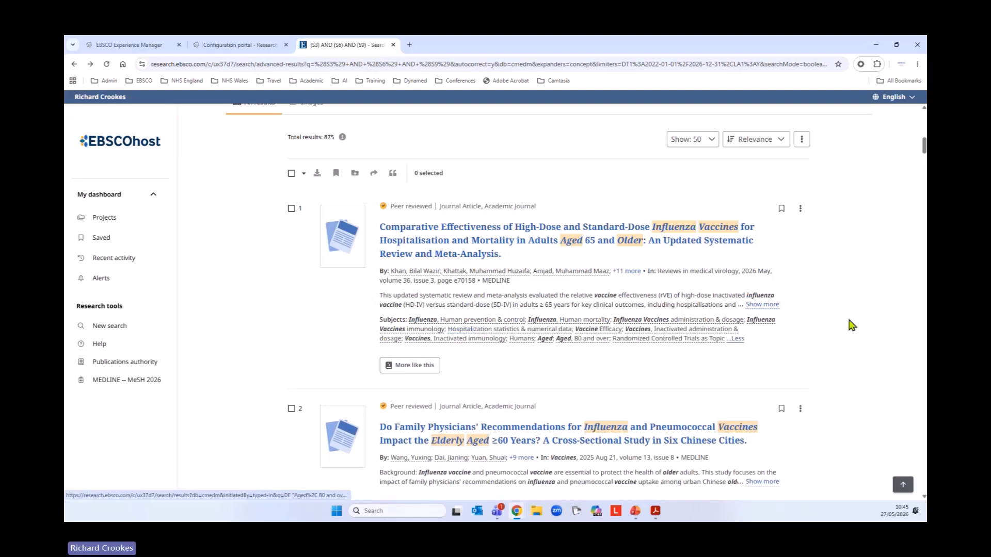
click(769, 306)
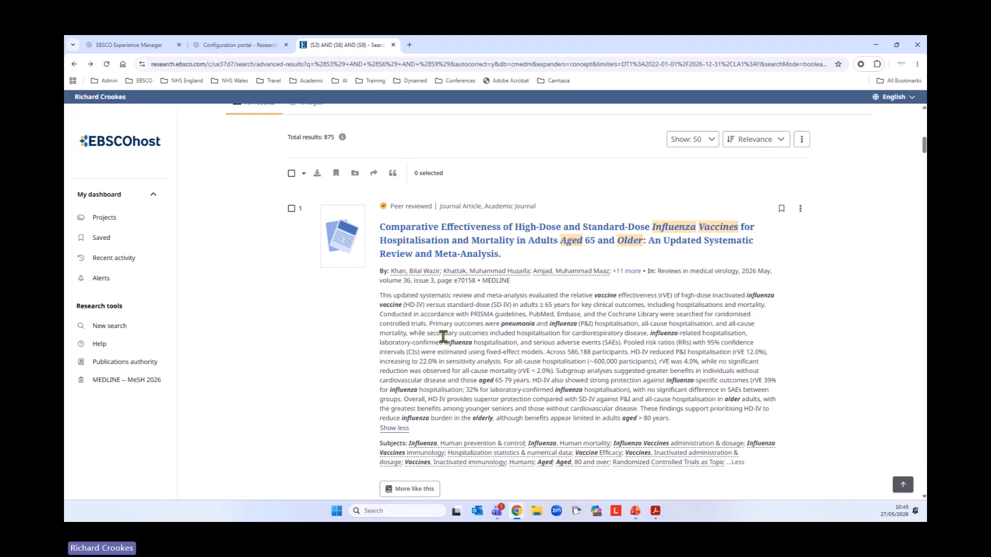
- View the "More like this" recommendations for the first result and check the access options and abstract of the first recommended article
scroll(626, 329, down, 4)
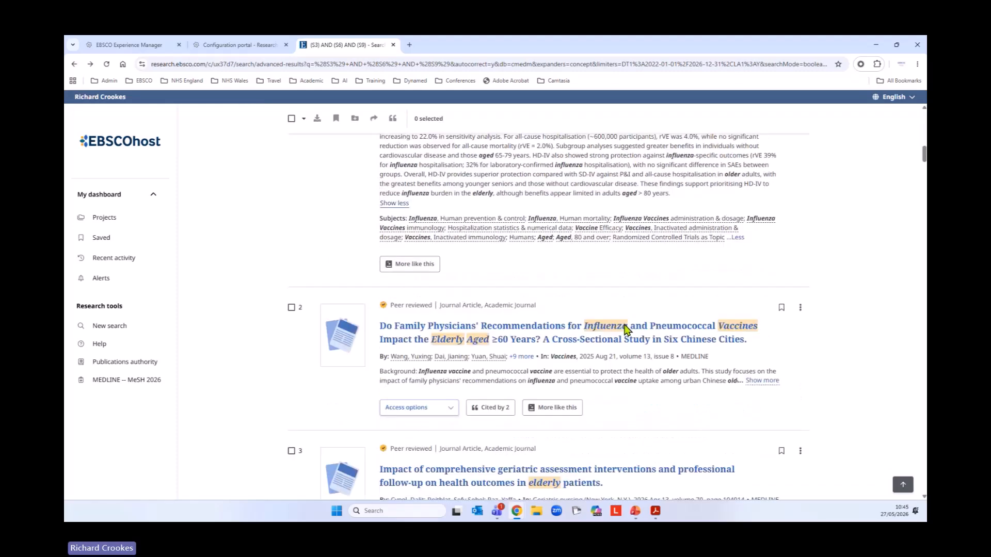
scroll(626, 328, down, 1)
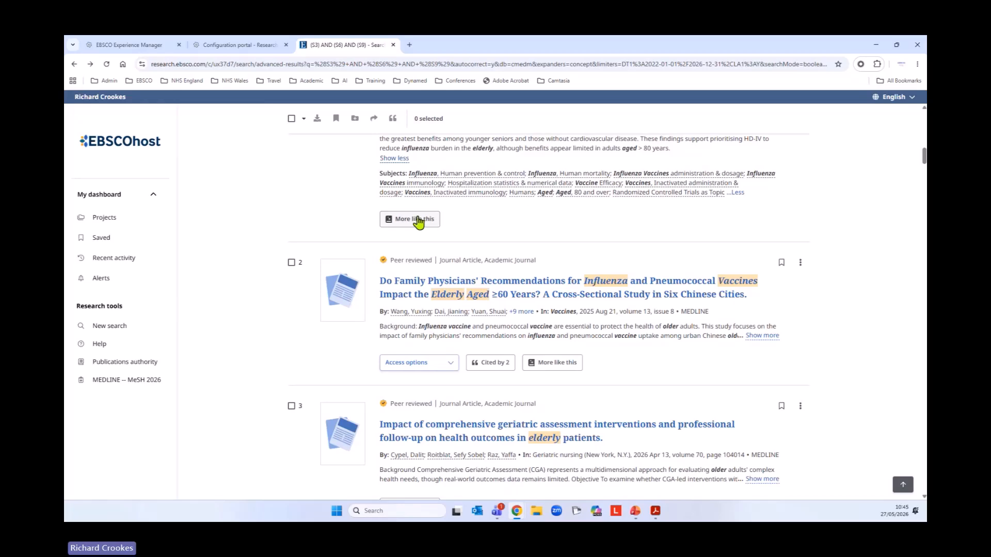
click(418, 220)
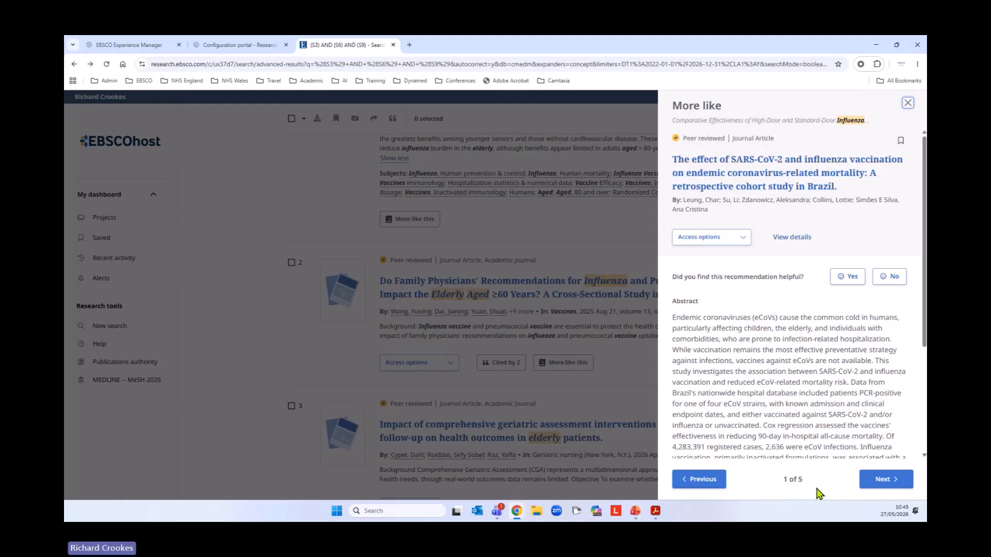
scroll(768, 412, down, 3)
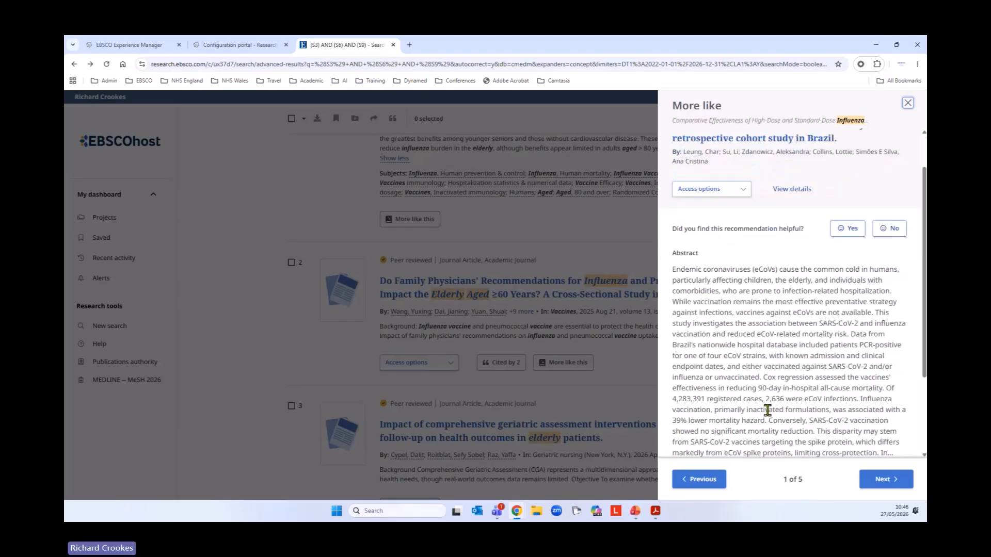
scroll(767, 413, up, 3)
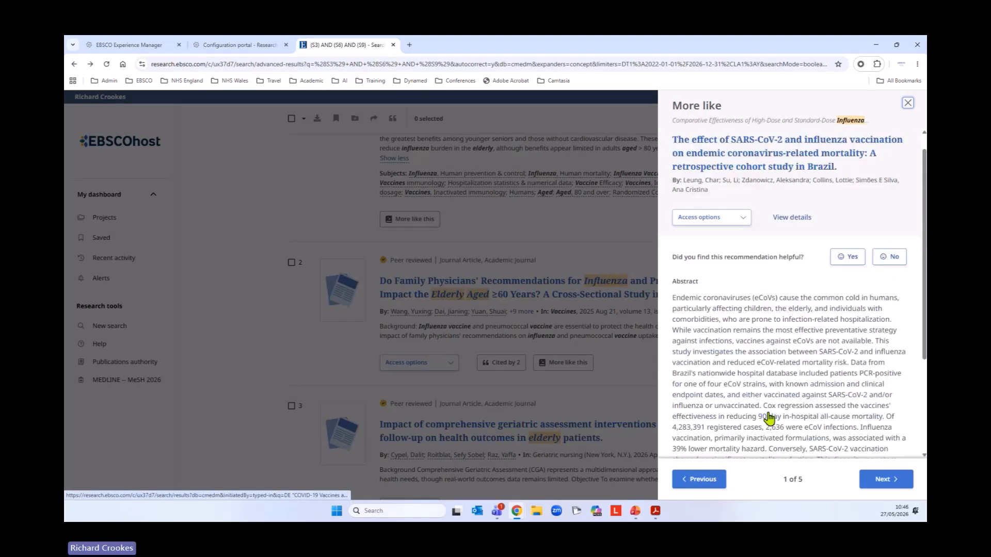
click(741, 243)
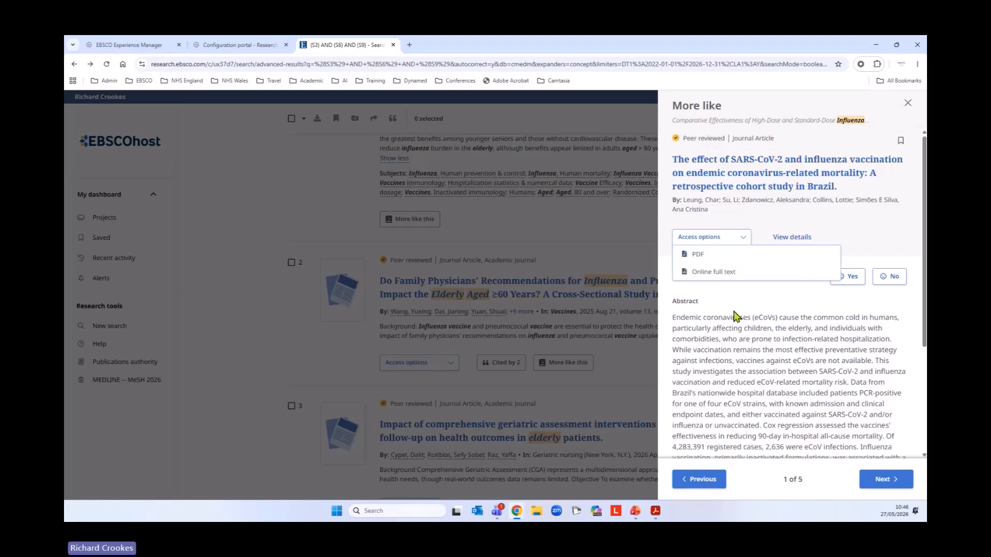
click(736, 315)
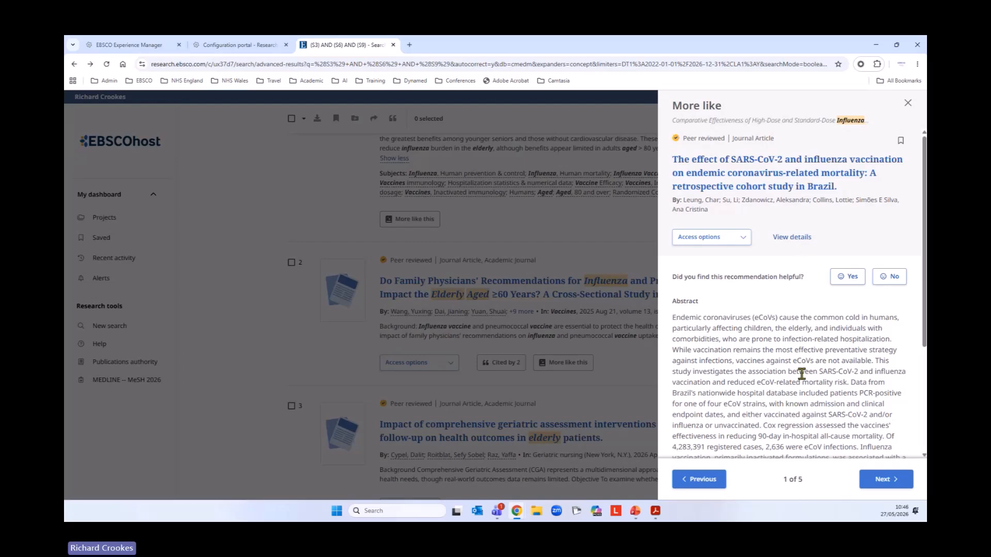
scroll(798, 379, down, 1)
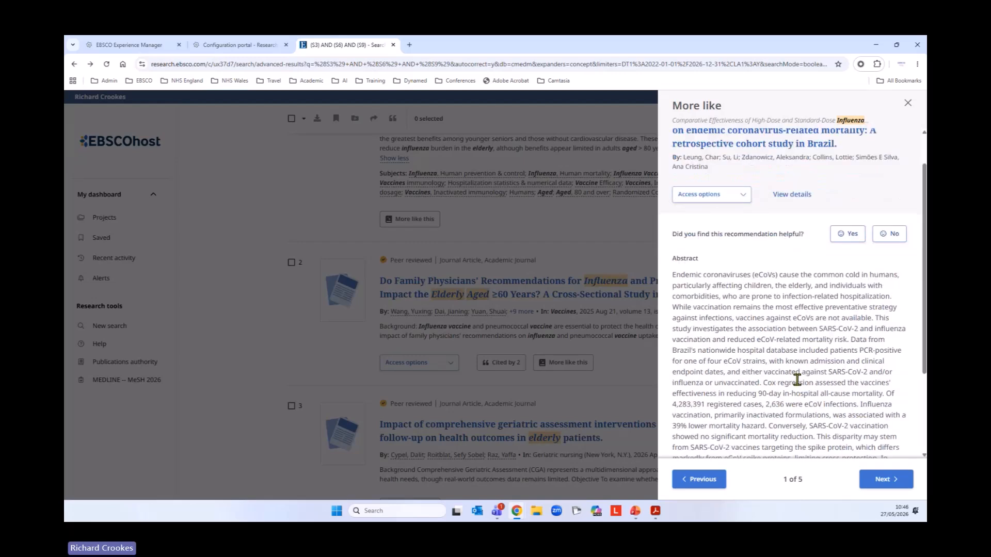
- Review the abstract and subjects of the second recommended article, and close the recommendations
click(898, 480)
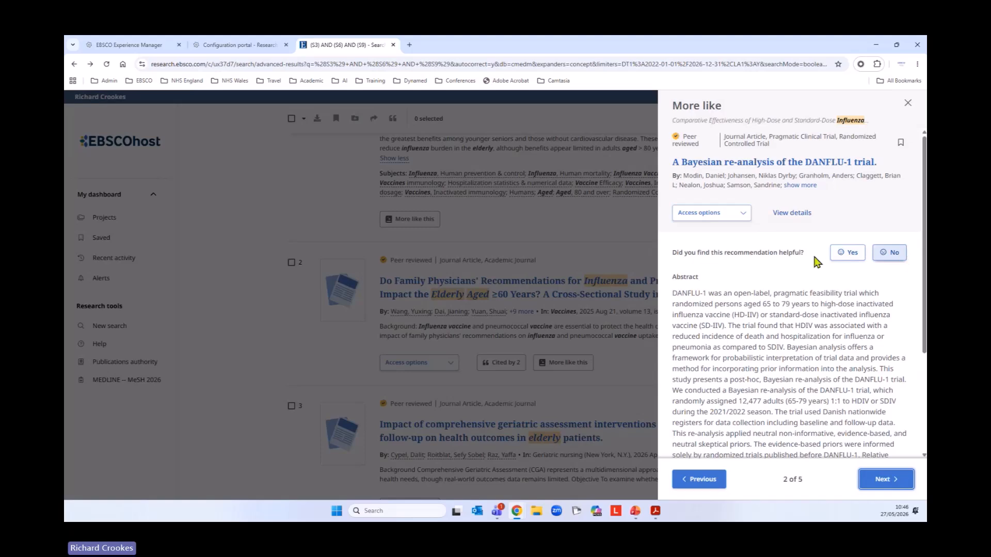
scroll(790, 418, down, 3)
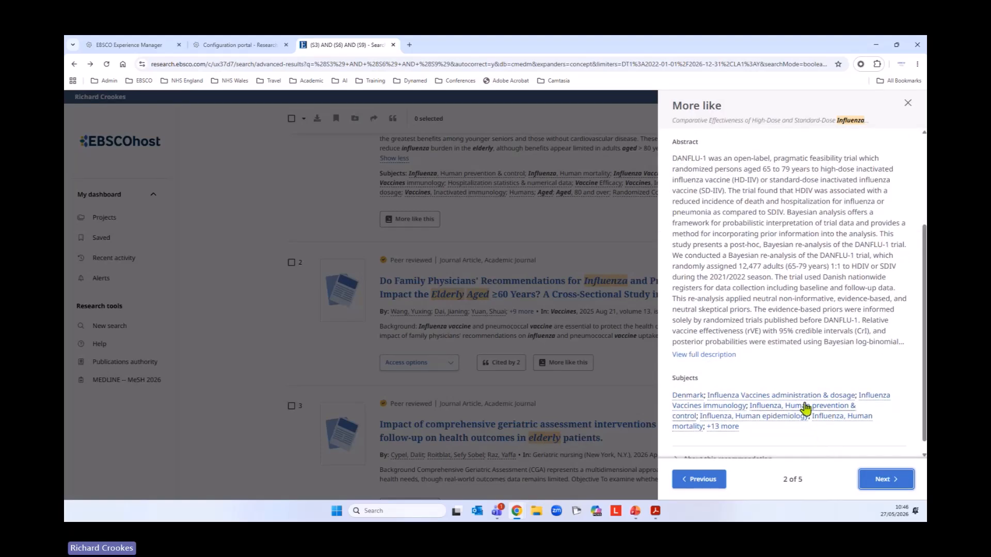
scroll(802, 372, up, 3)
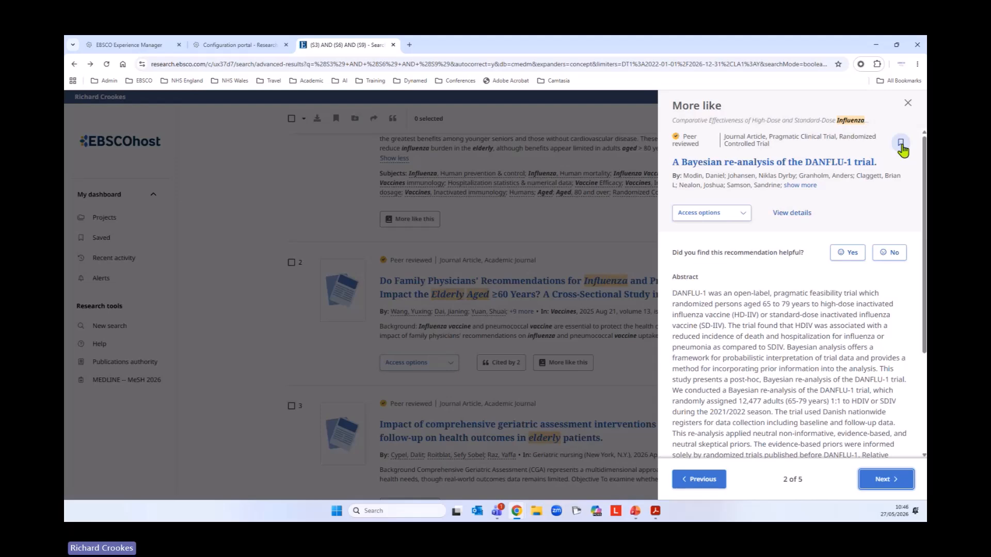
click(908, 103)
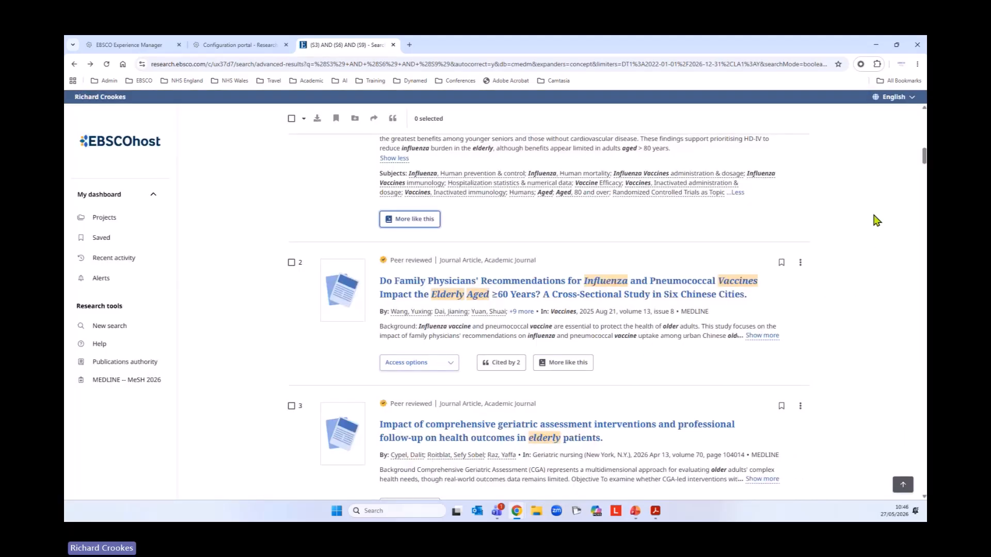
- Browse the results list down to result 14 on the cost-effectiveness of high-dose influenza vaccine in Japanese older adults
scroll(799, 383, down, 2)
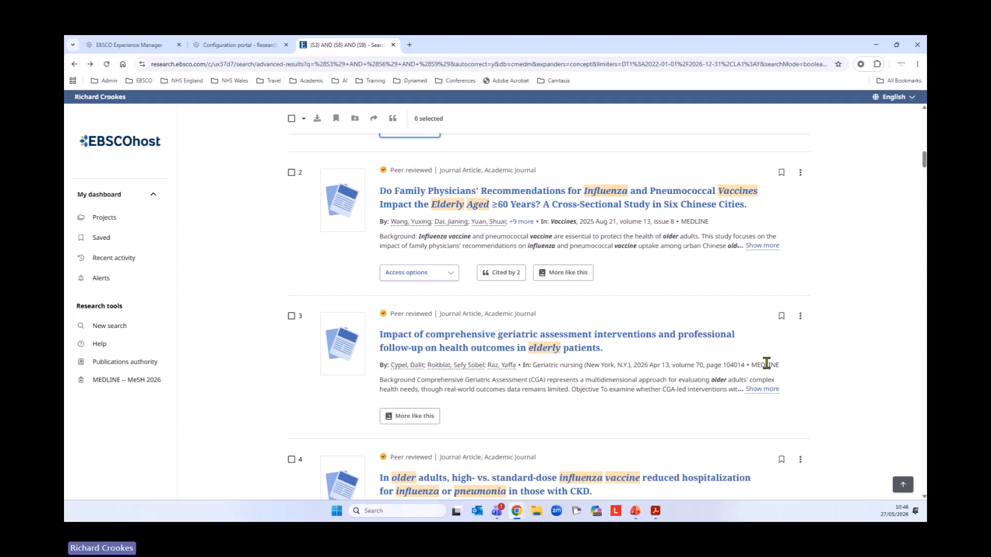
scroll(653, 323, down, 2)
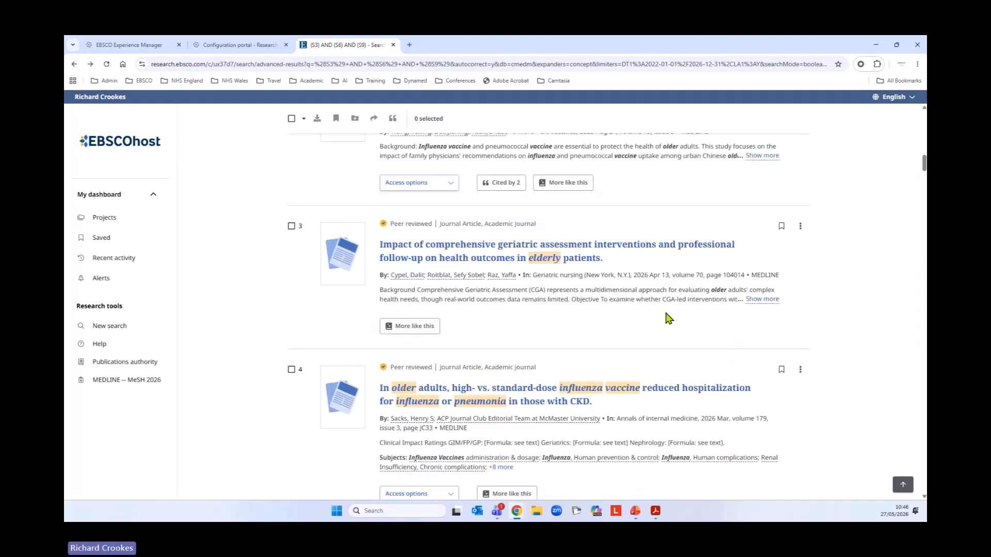
scroll(668, 317, up, 2)
scroll(644, 322, down, 12)
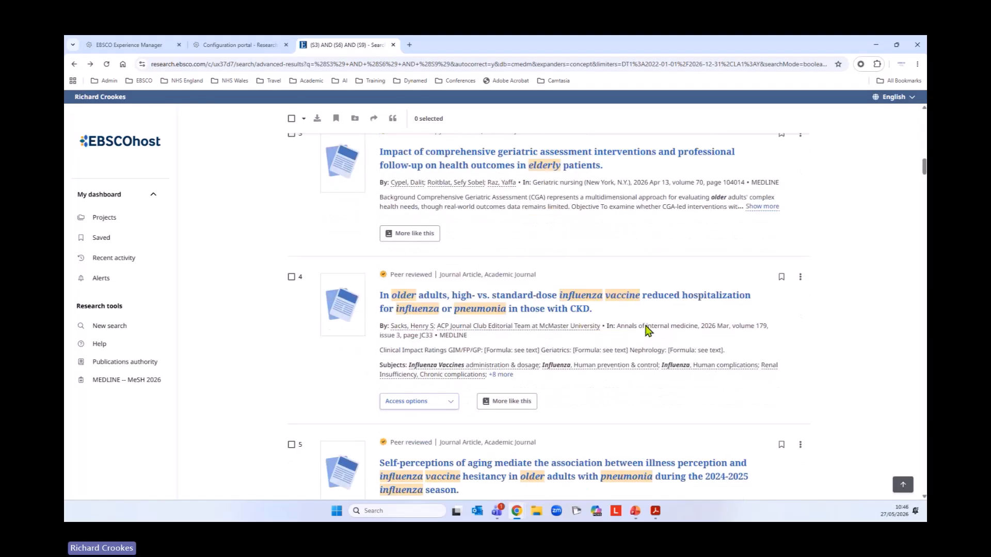
scroll(669, 379, down, 7)
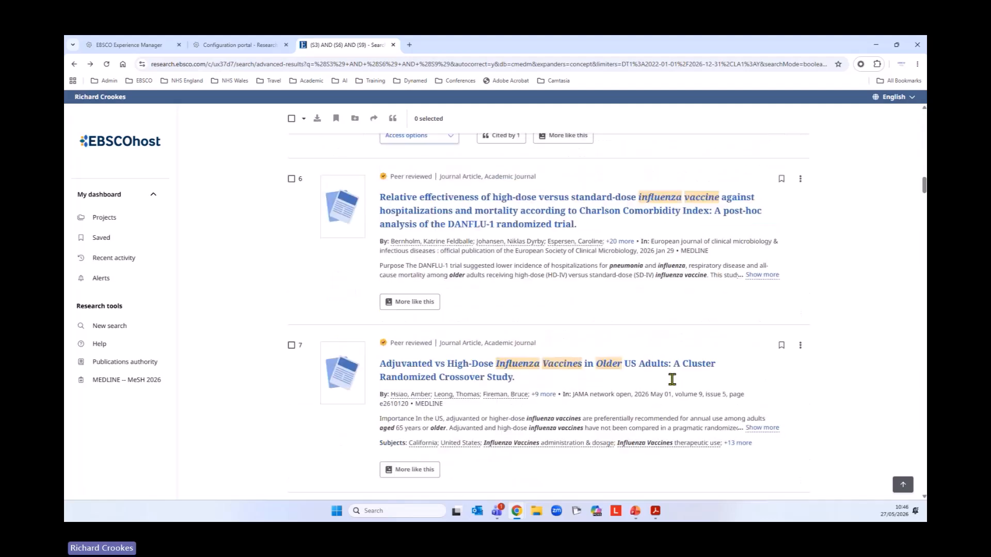
scroll(672, 380, down, 8)
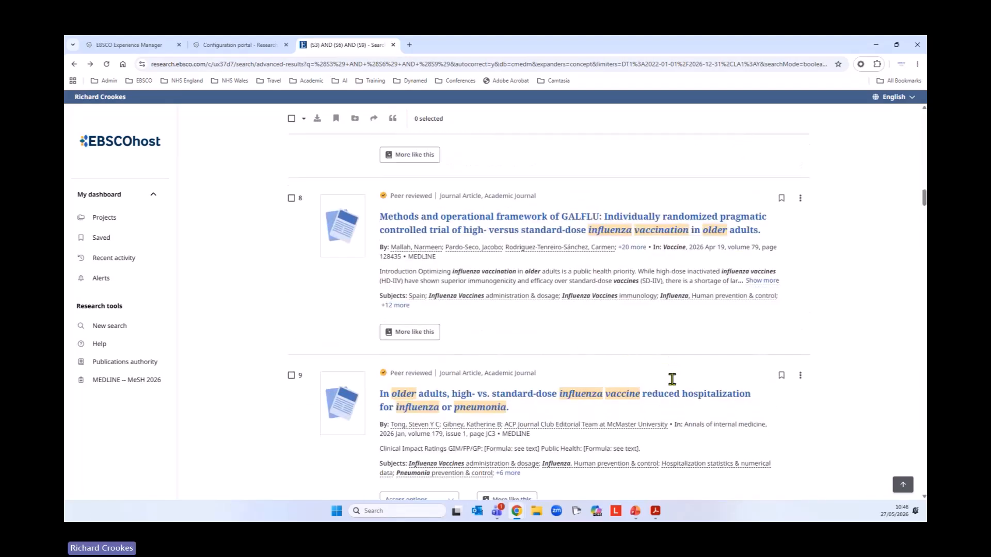
scroll(674, 385, down, 8)
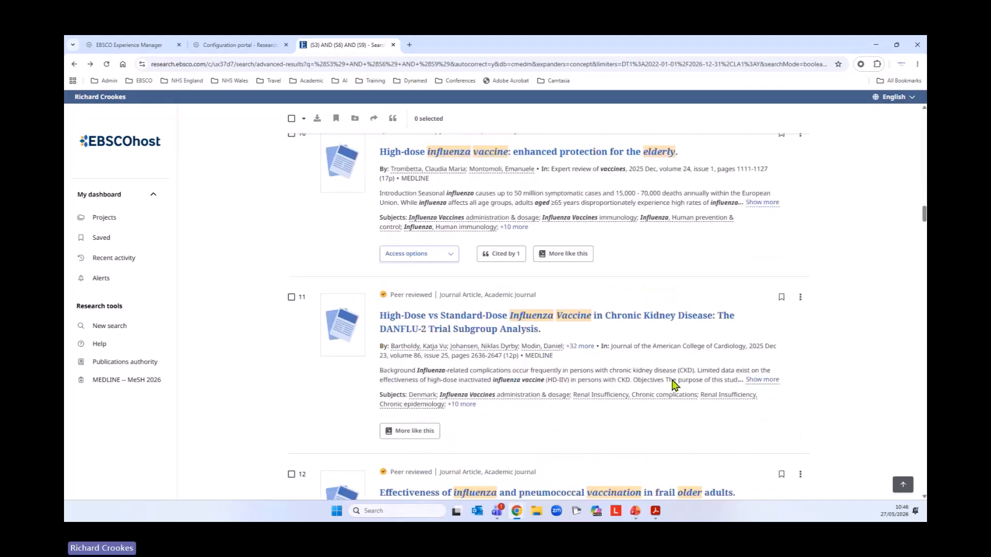
scroll(674, 385, down, 7)
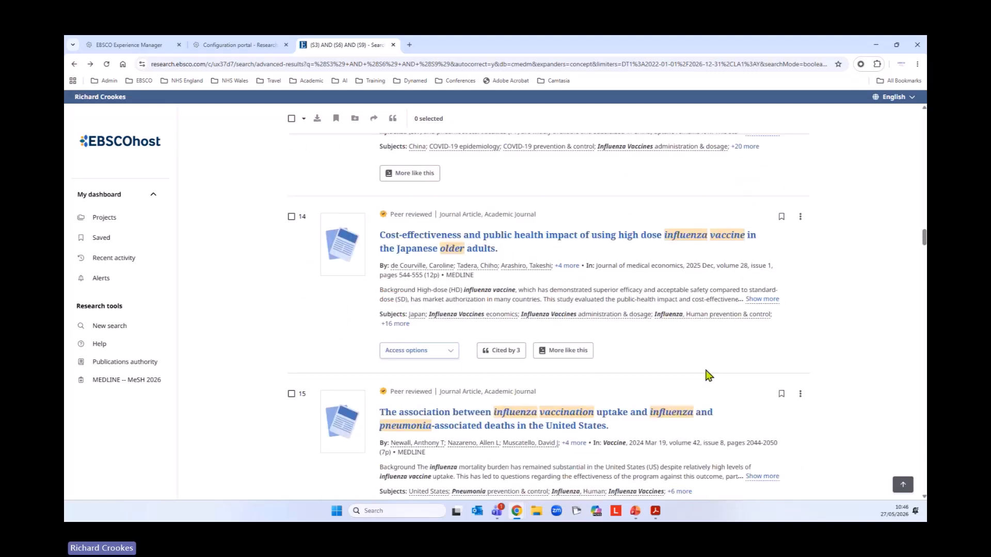
- Review the list of articles citing result 14 on high-dose influenza vaccine in Japanese older adults
click(506, 354)
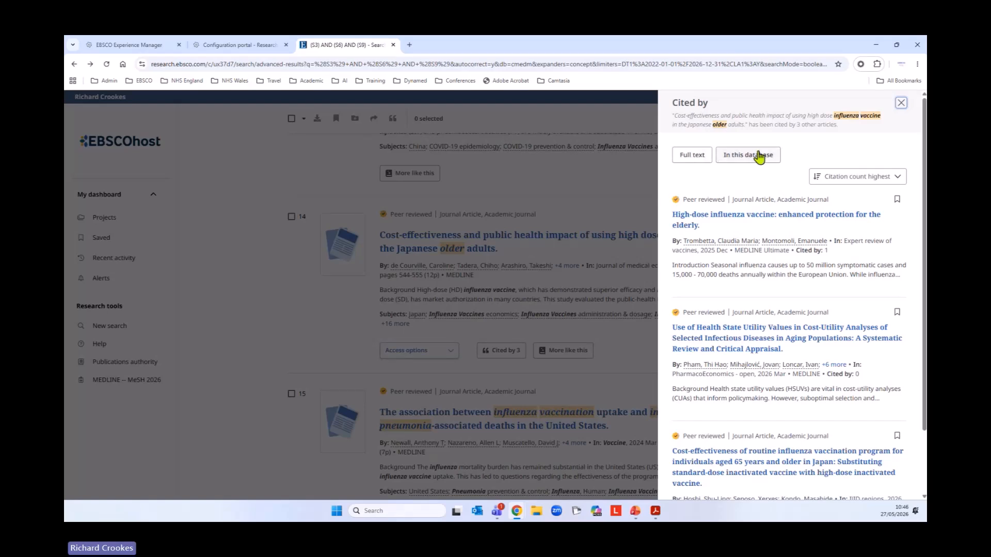
scroll(764, 357, down, 2)
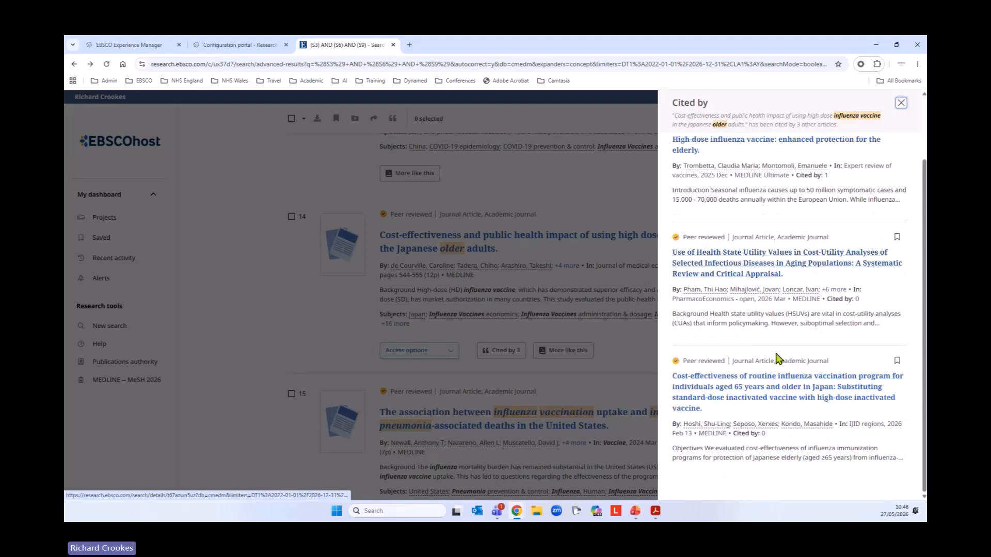
scroll(774, 359, up, 2)
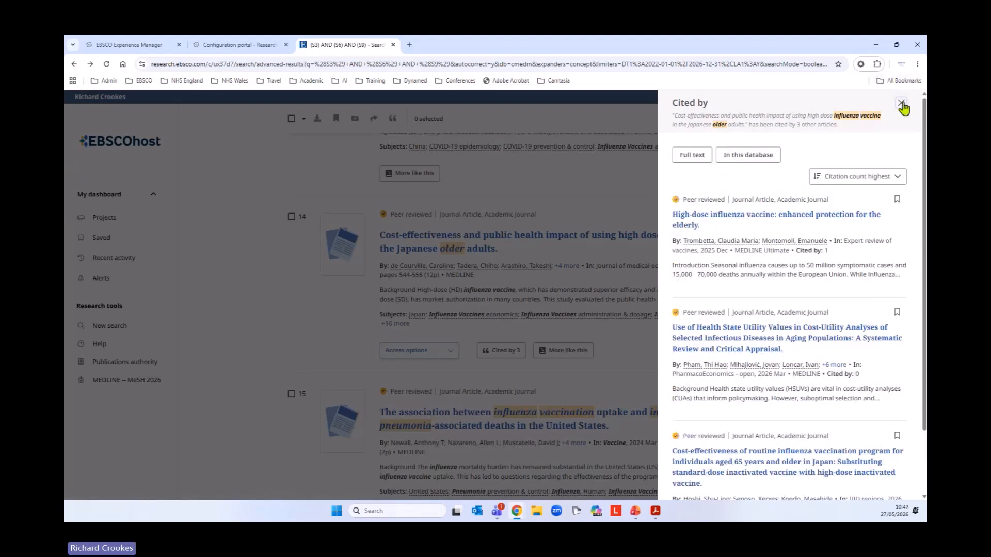
- Sort the citing articles by newest published date, review the reordered list and close it
click(876, 183)
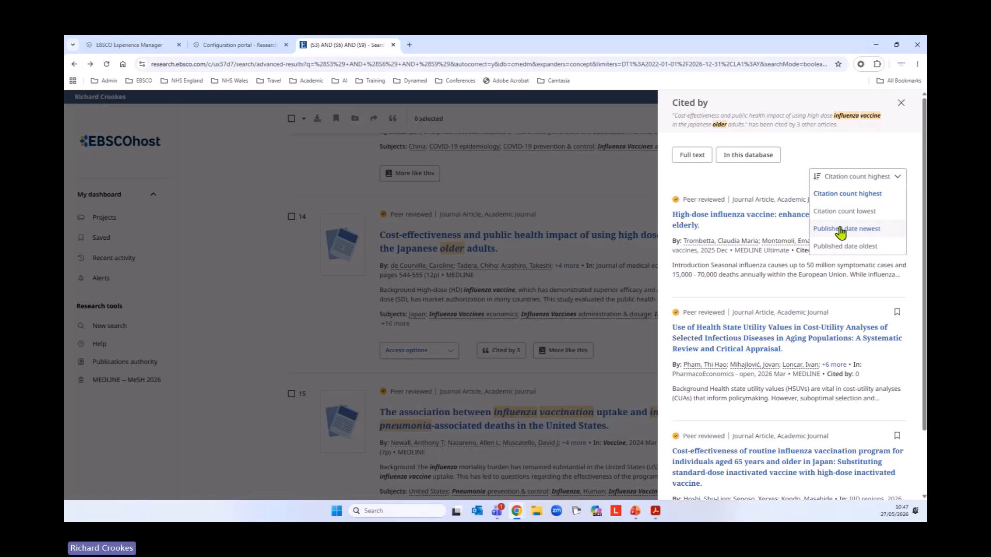
click(870, 248)
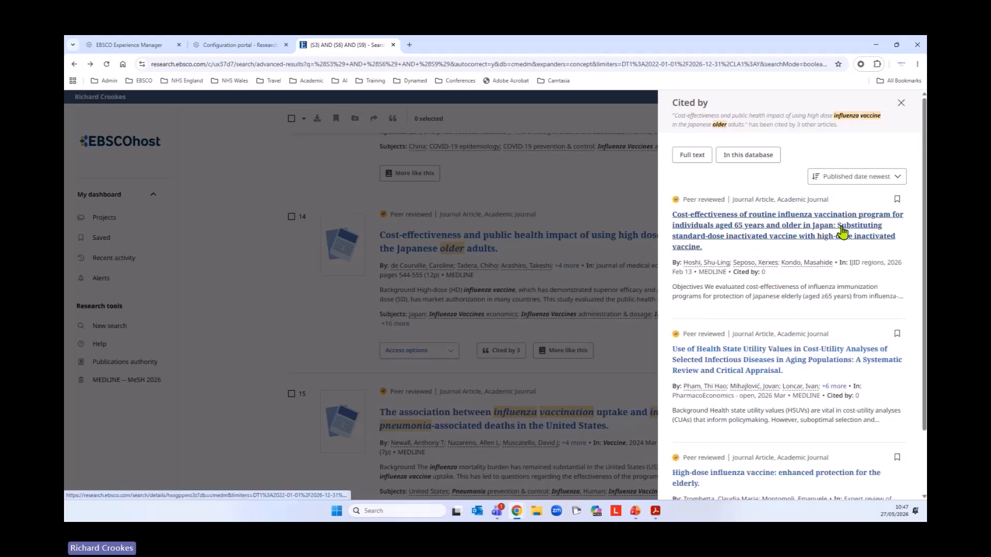
scroll(819, 348, down, 2)
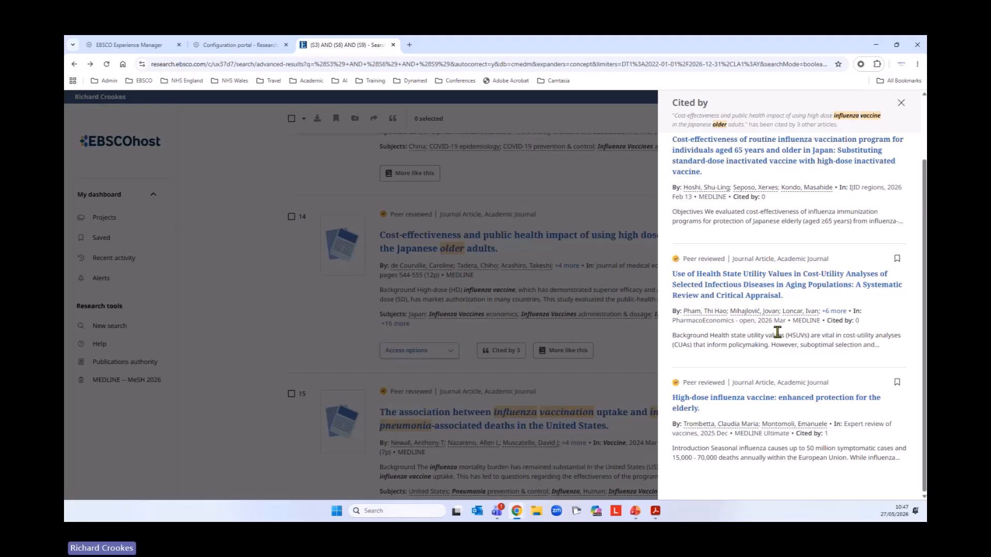
scroll(814, 309, up, 2)
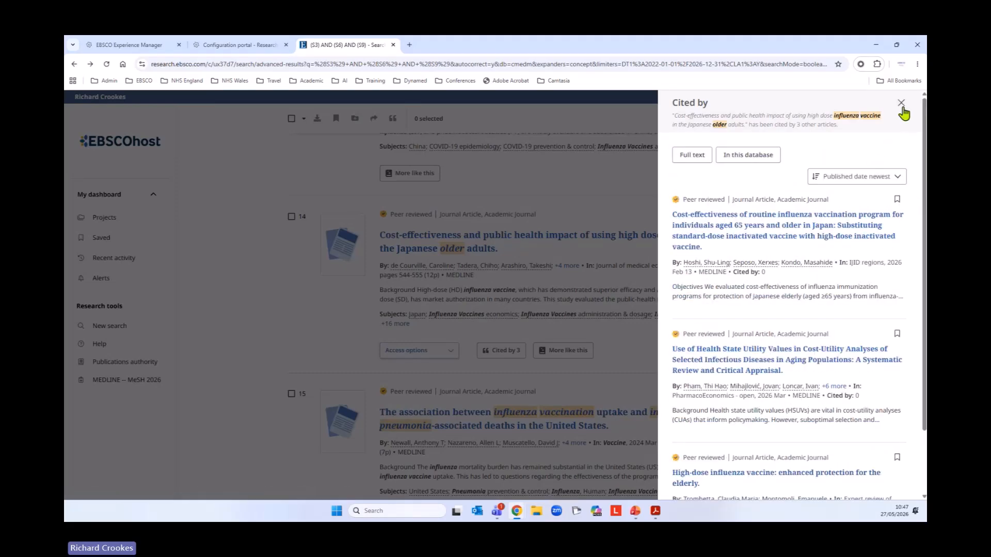
click(901, 103)
- Return to result 2 on family physicians' vaccine recommendations in six Chinese cities and open its PDF full text
scroll(781, 272, down, 2)
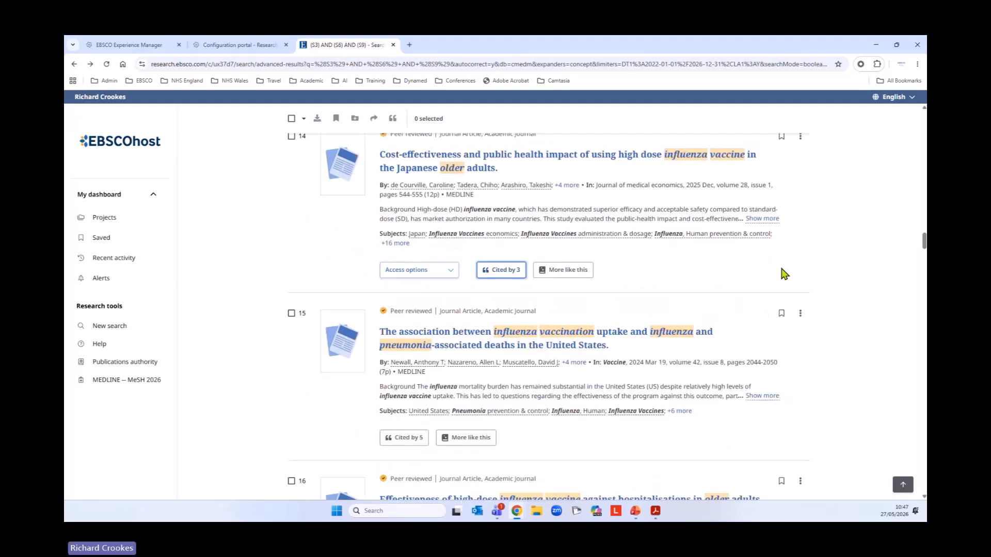
scroll(808, 357, up, 15)
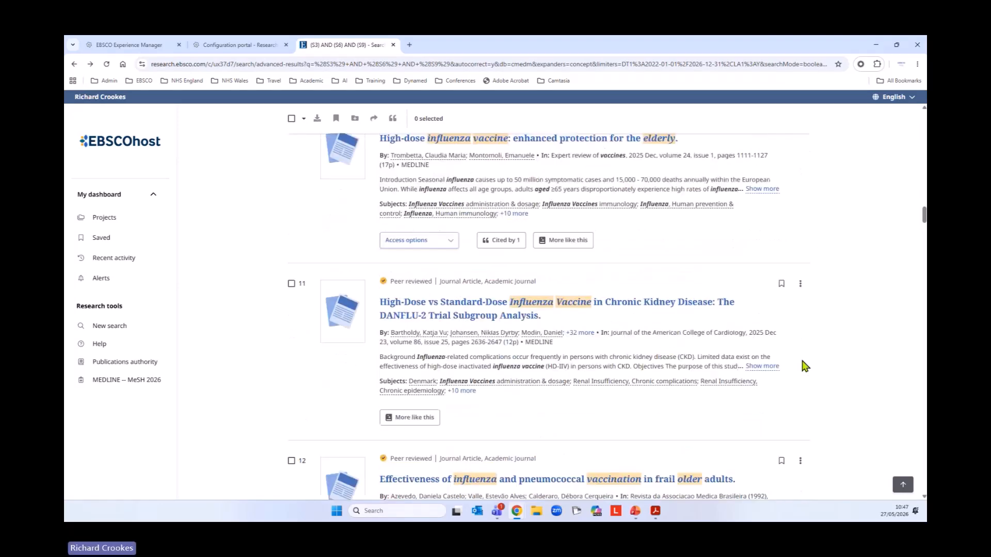
scroll(804, 366, up, 6)
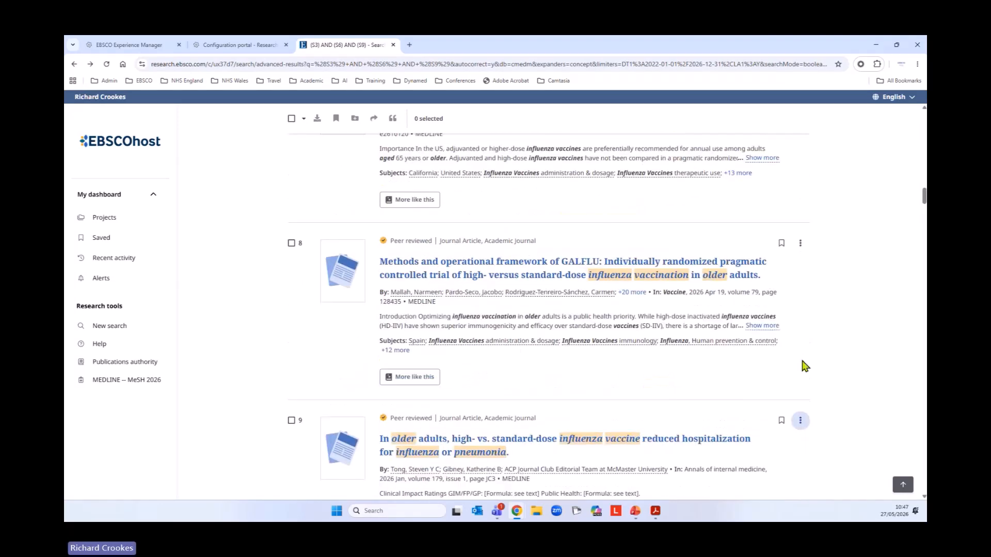
scroll(804, 366, up, 17)
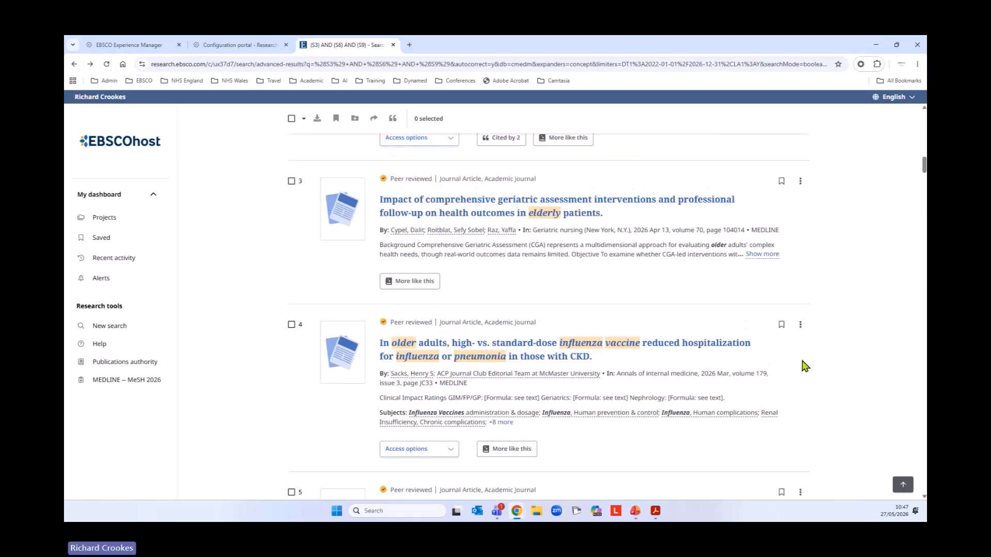
scroll(804, 365, up, 12)
scroll(778, 369, down, 6)
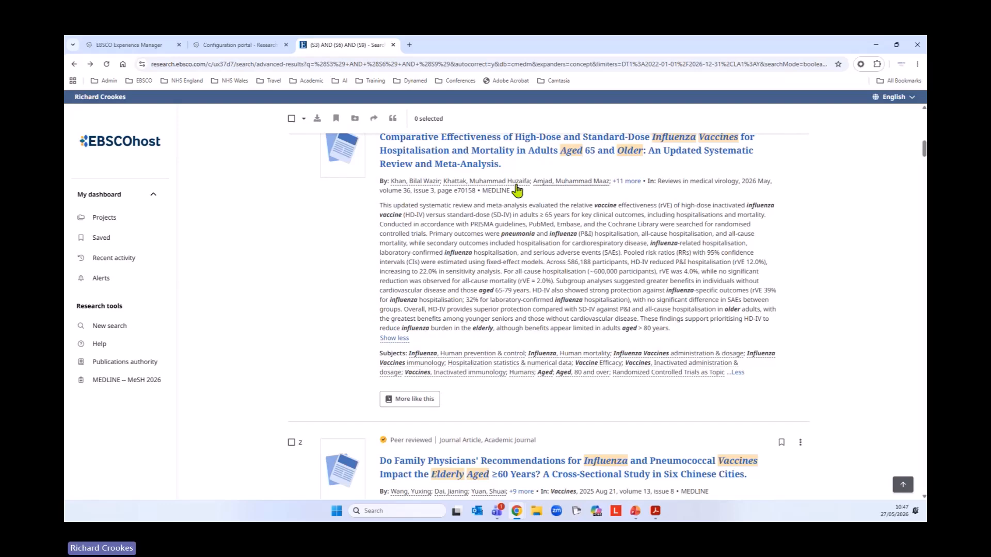
scroll(288, 287, down, 3)
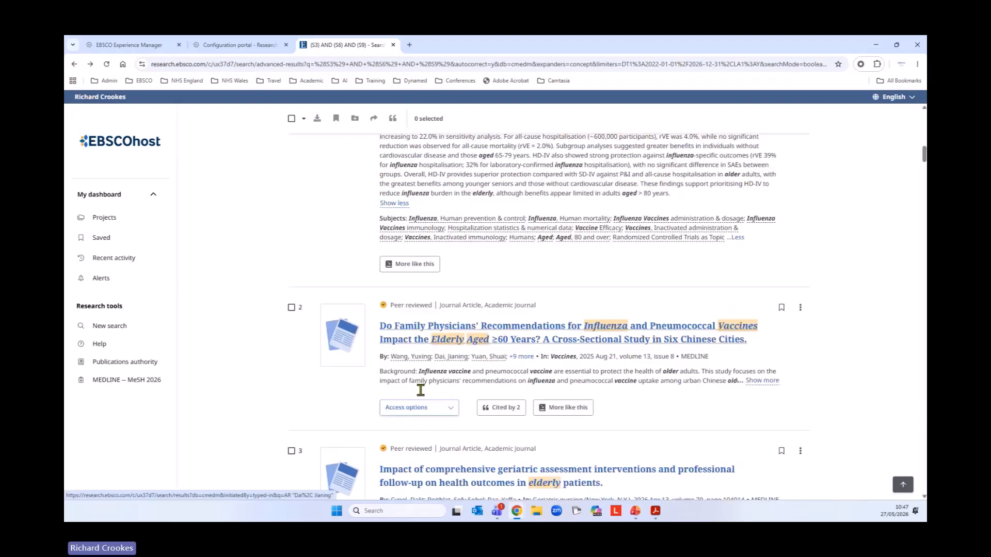
click(446, 410)
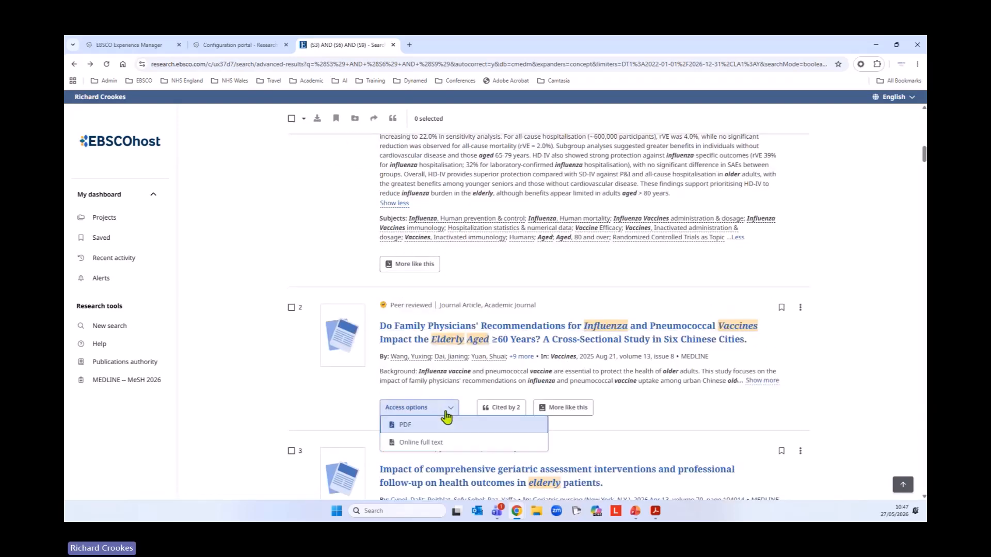
click(414, 426)
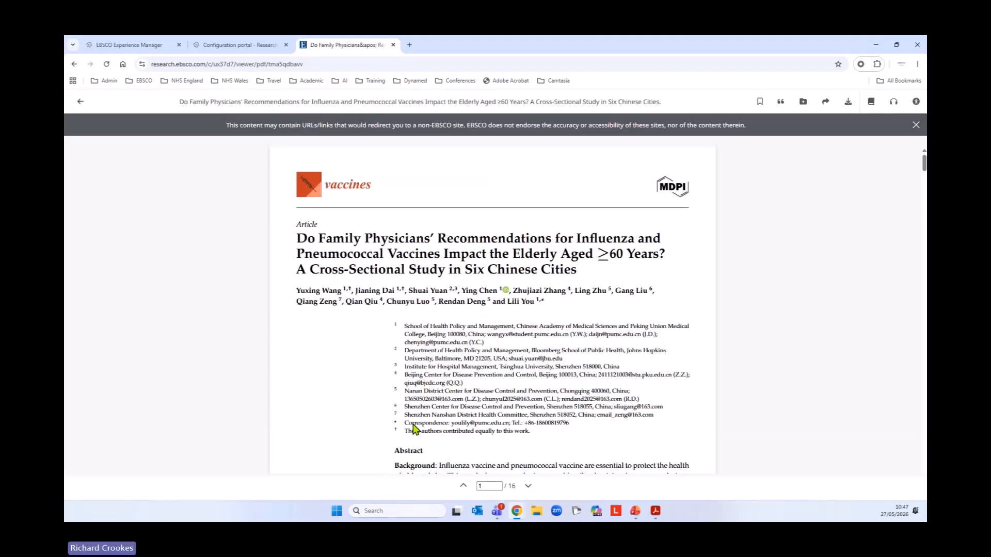
- Skim the first page of the PDF and add the article to the saved items
scroll(330, 291, down, 2)
scroll(332, 301, down, 1)
scroll(332, 301, up, 3)
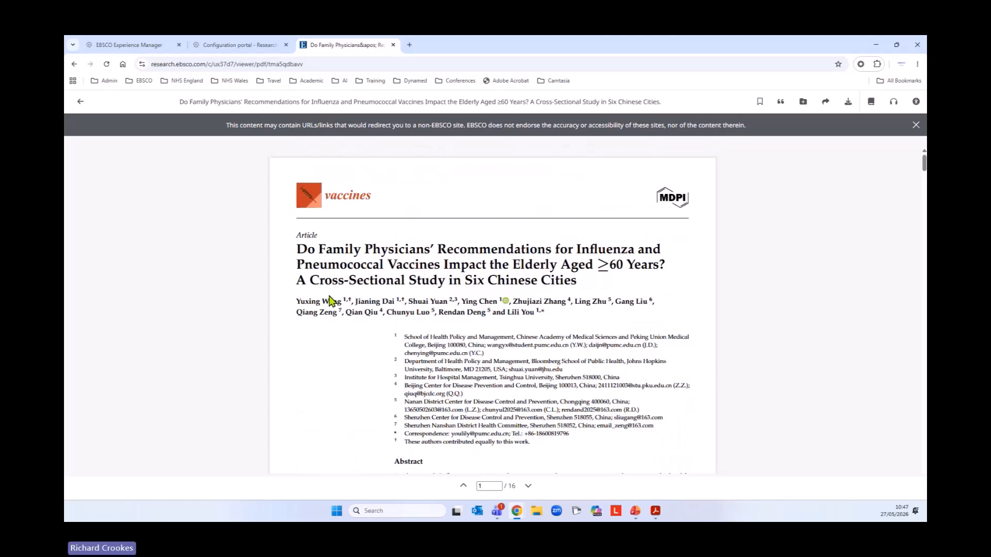
click(760, 103)
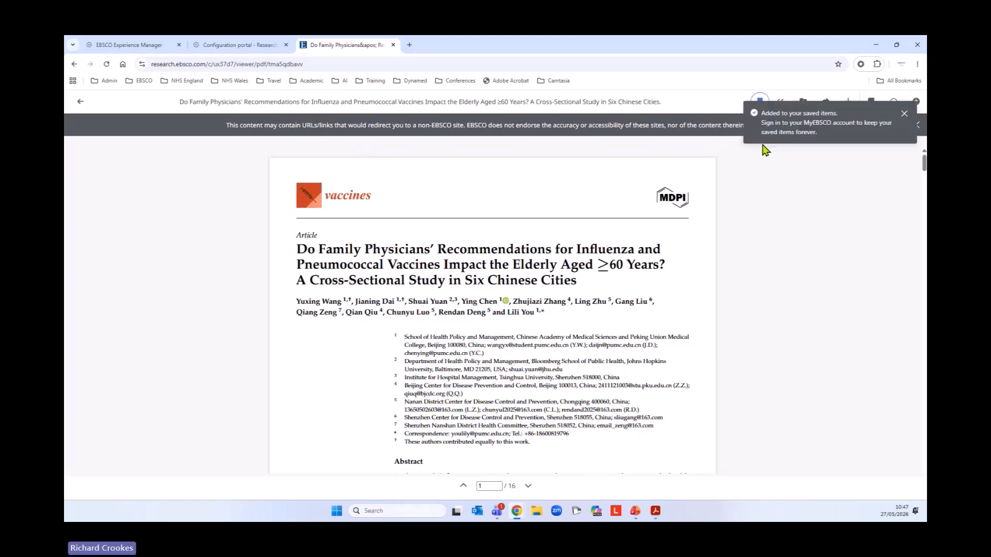
- Check the article's Harvard citation, the citation style choices and the citation export formats, and close the citation window
click(781, 102)
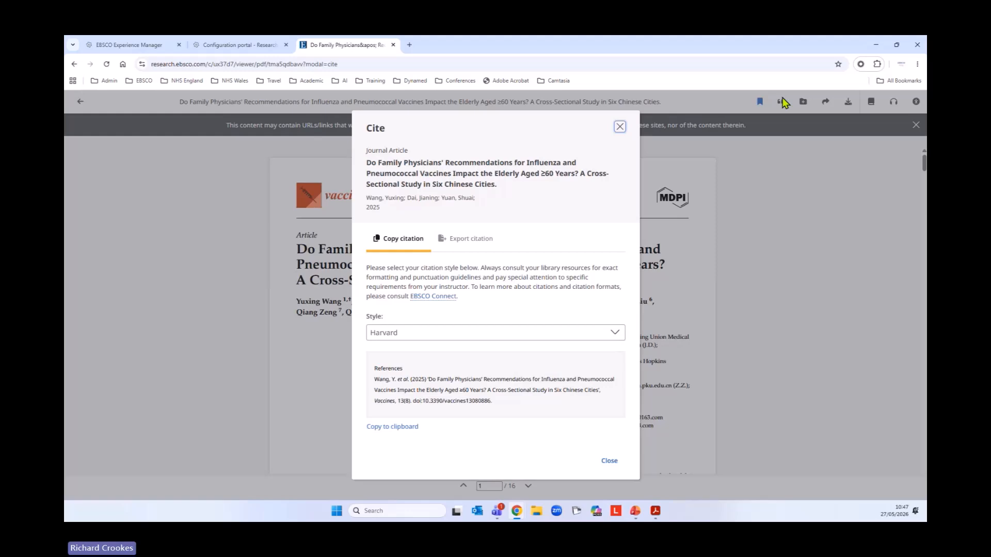
click(448, 333)
click(447, 334)
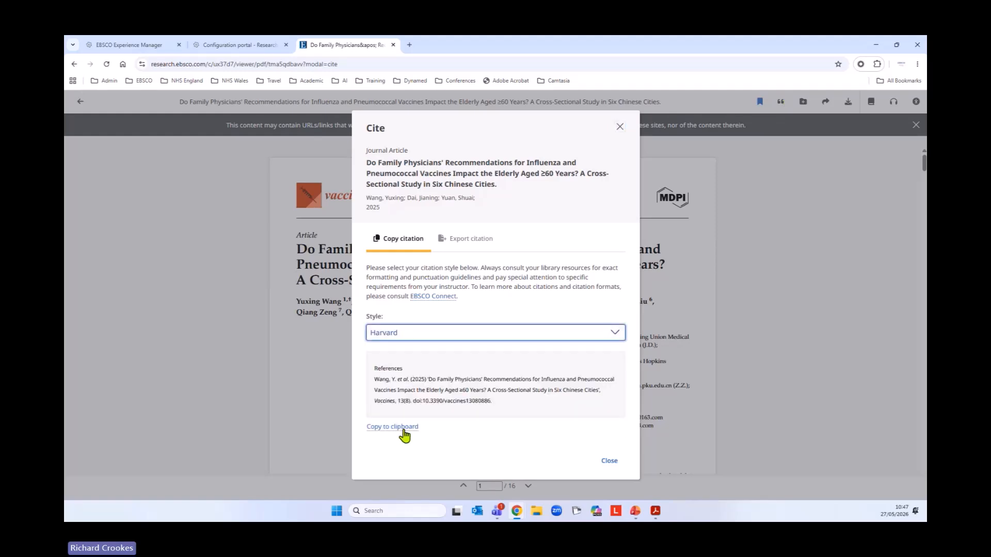
click(471, 241)
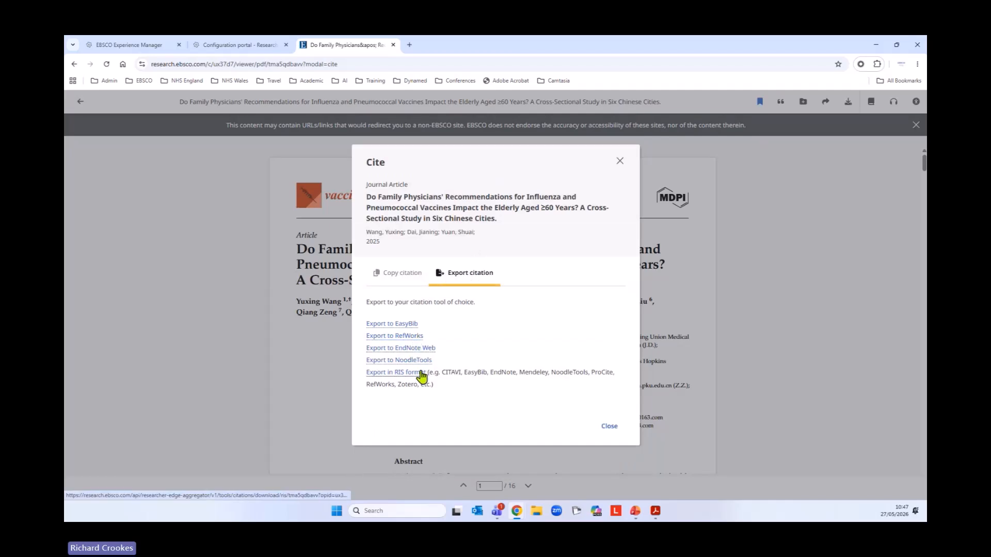
click(609, 426)
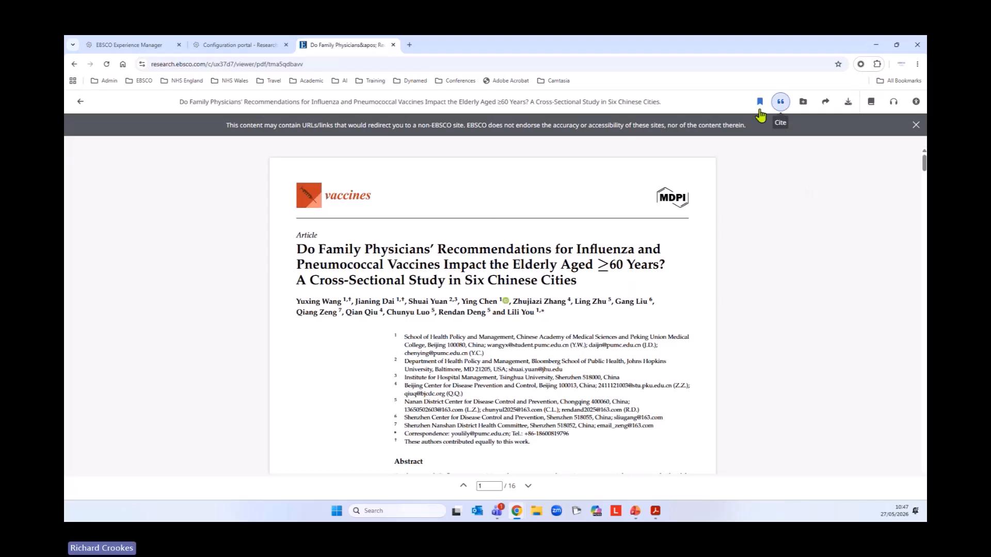
- Create a shareable link to the article
click(825, 102)
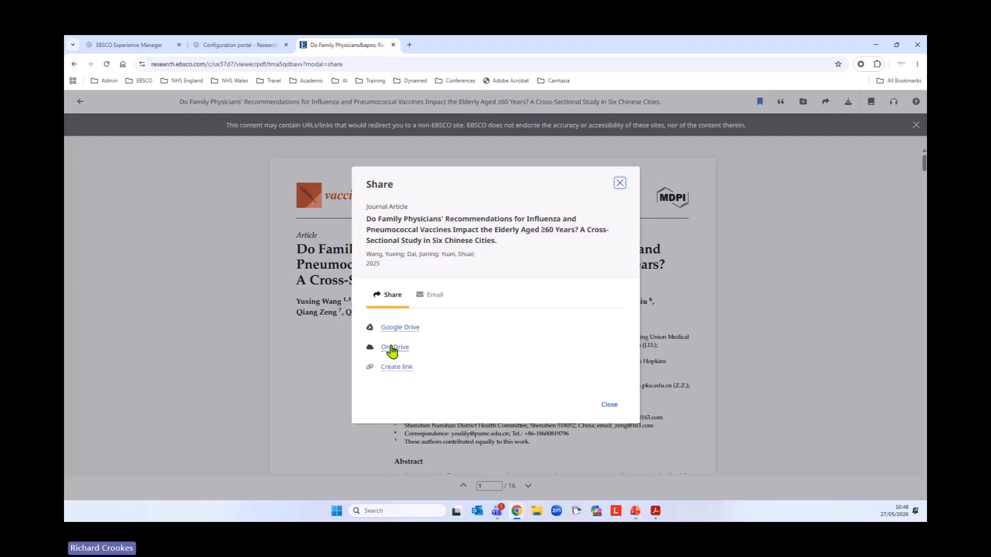
click(391, 368)
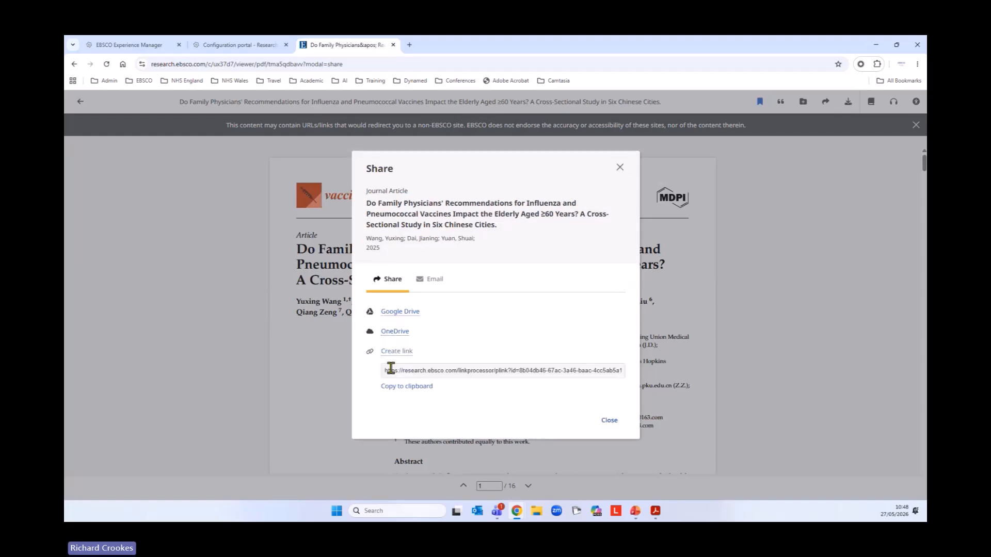
- Prepare to email the article by entering the recipient's email address and including the abstract
click(438, 281)
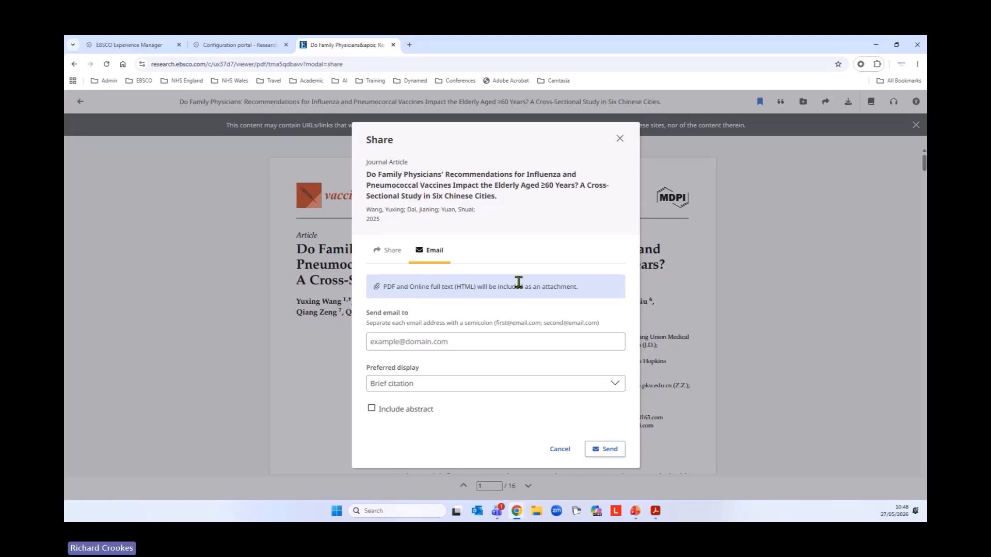
click(479, 347)
click(476, 362)
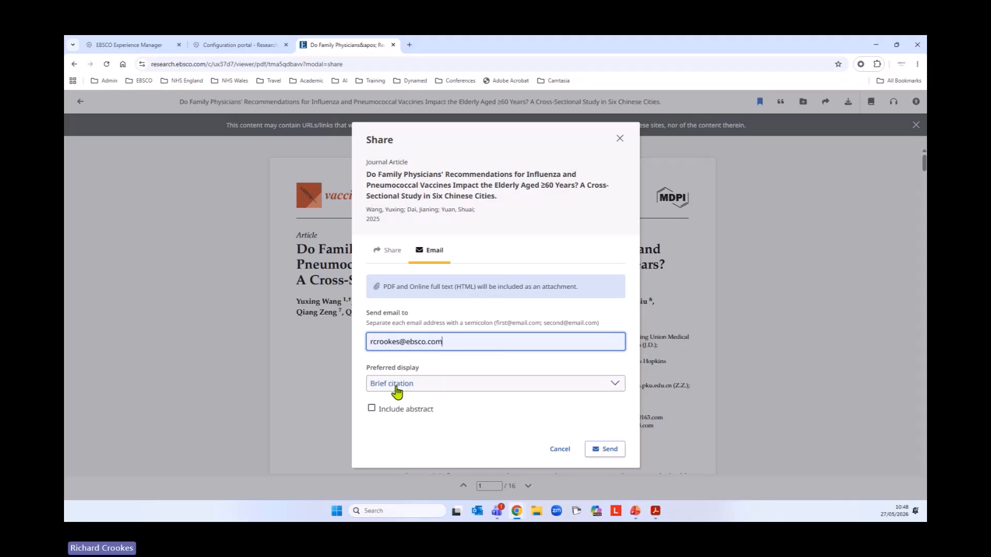
click(372, 409)
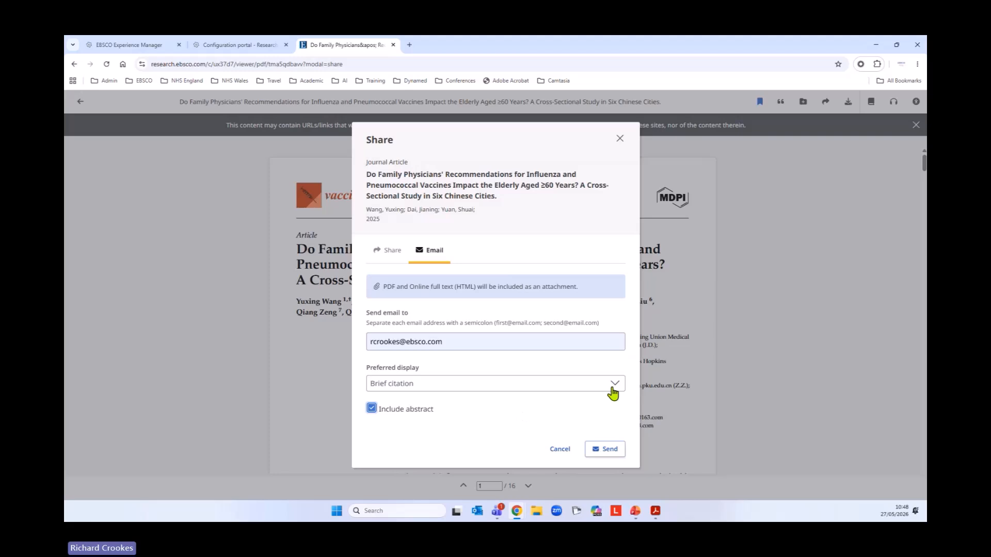
- Set the email's preferred display to Detailed citation and expand the full list of output fields
click(614, 388)
click(401, 421)
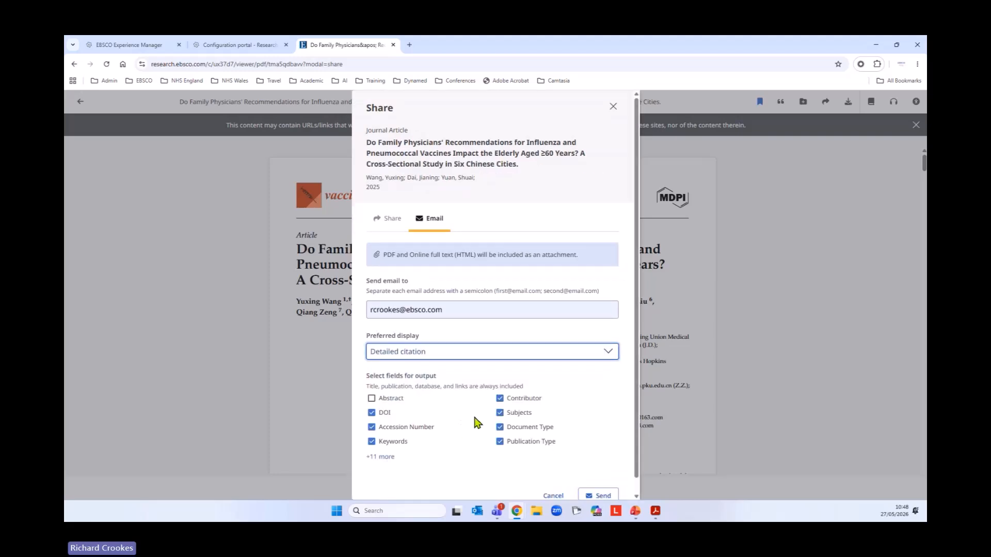
scroll(465, 418, down, 1)
click(392, 444)
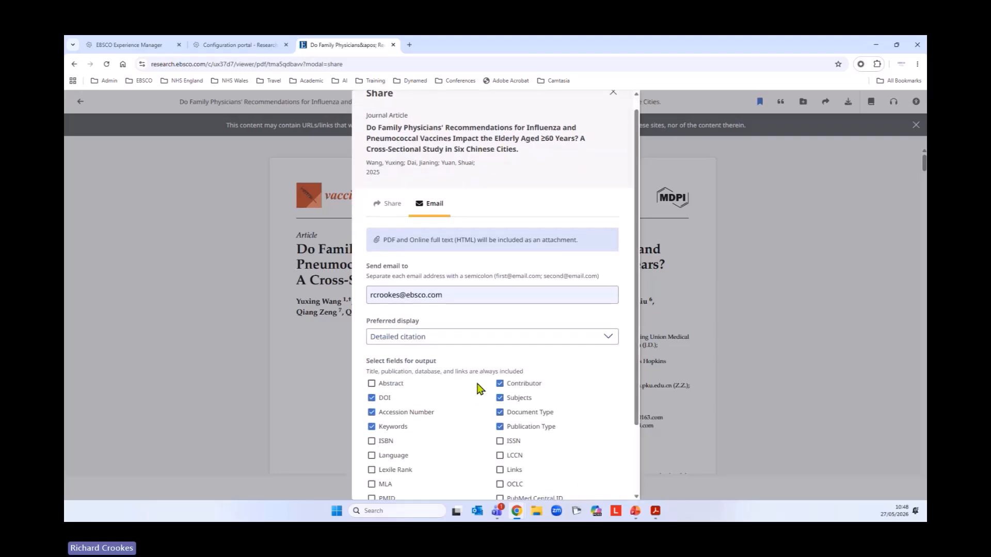
scroll(465, 385, down, 2)
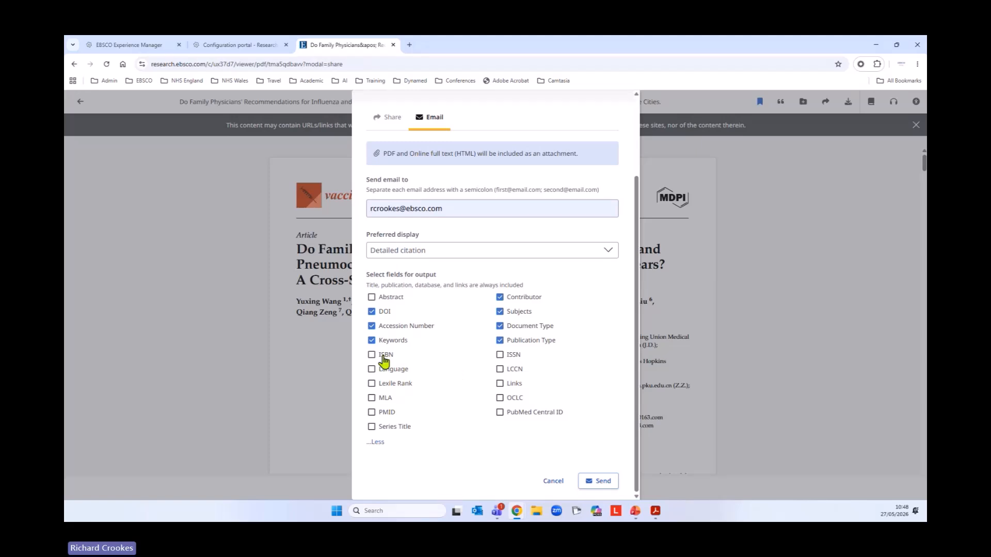
- Switch the email display to a chosen citation style, try AMA 11th Edition, set it back to Harvard, and cancel the email
click(491, 258)
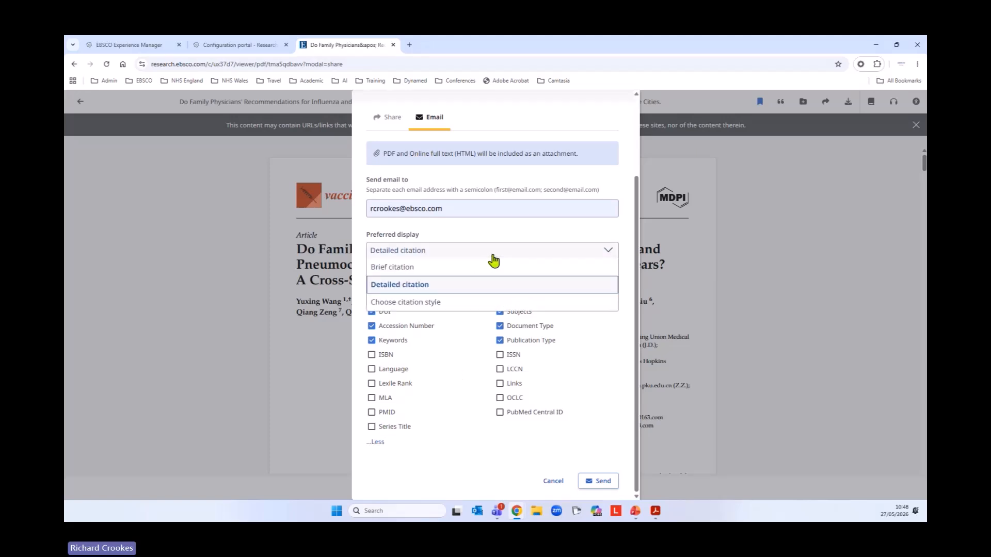
click(402, 304)
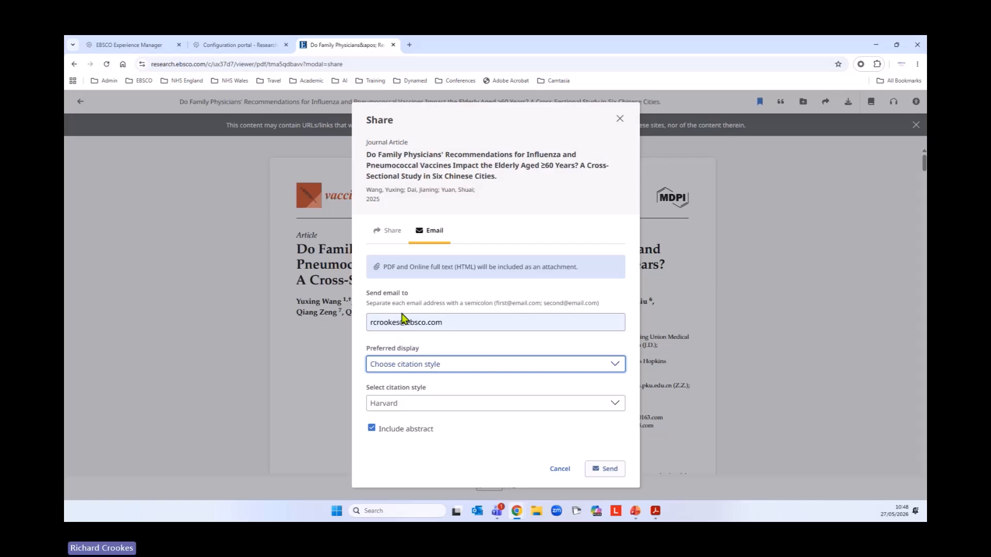
click(403, 406)
click(400, 410)
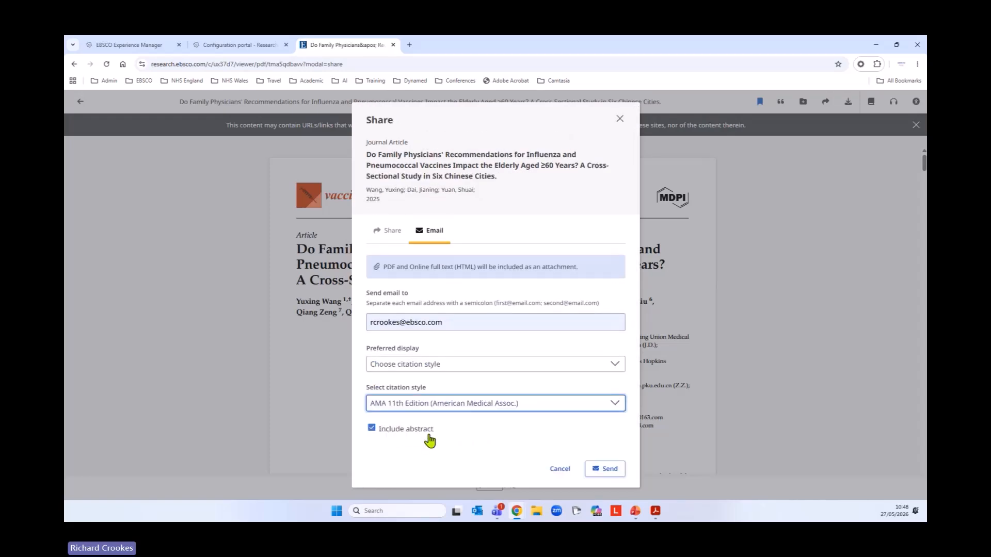
click(433, 408)
scroll(453, 421, down, 1)
click(405, 428)
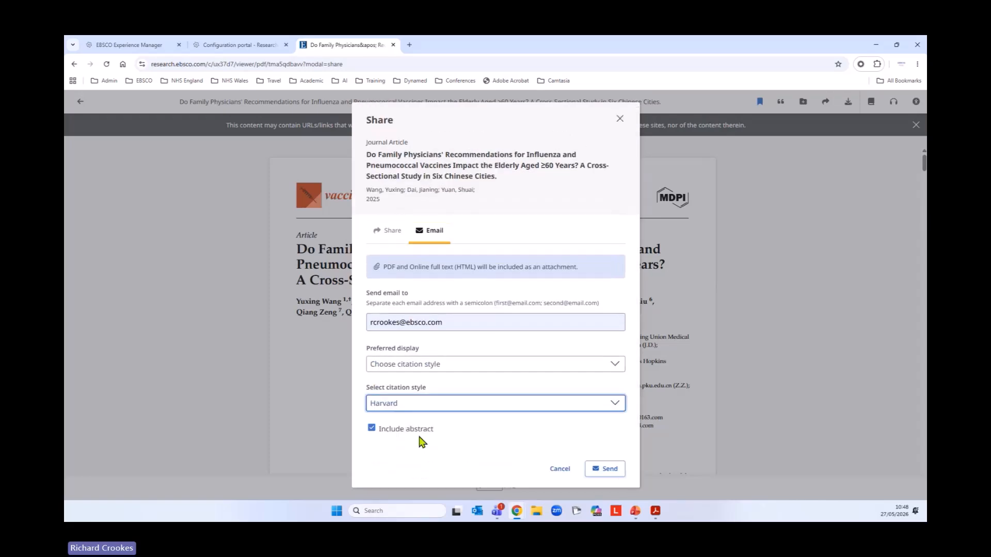
click(559, 469)
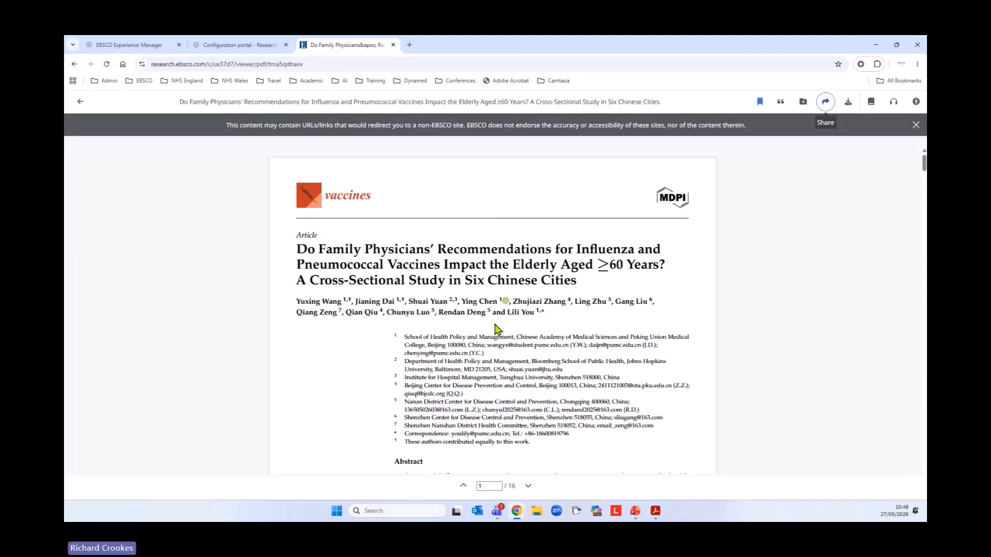
- Review the article's full-text and metadata-only download formats, and cancel without downloading
click(848, 102)
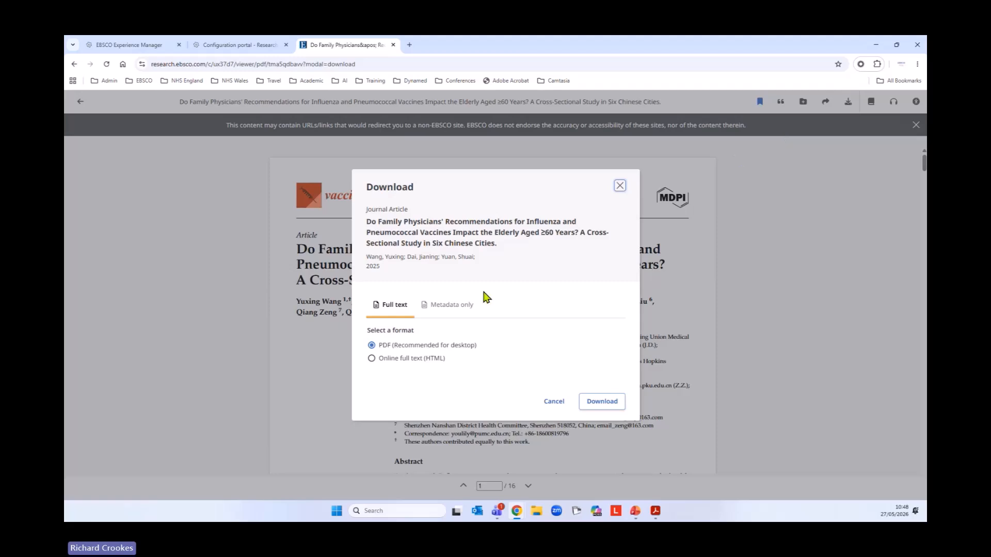
click(464, 305)
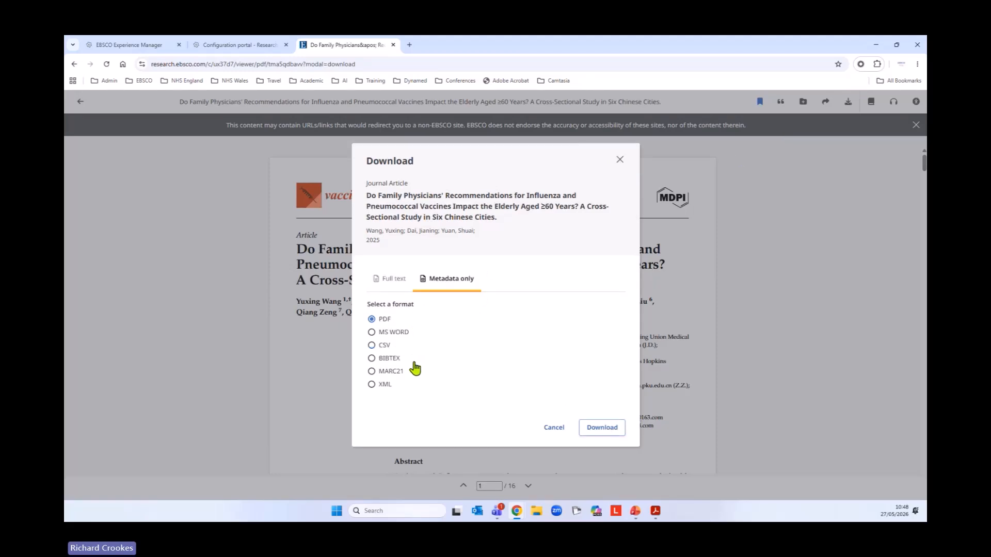
click(552, 427)
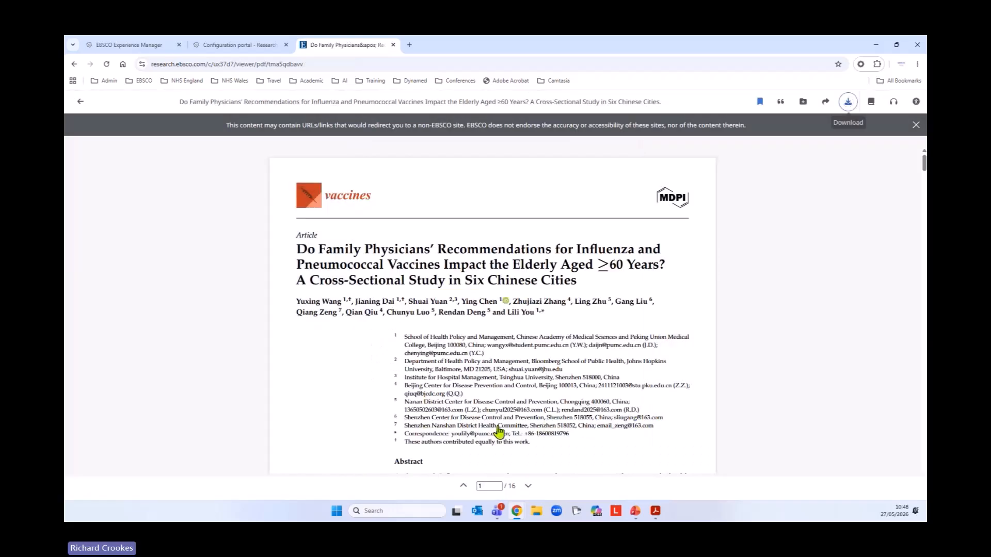
- View the publication contents, and request the MP3 version of the article from the listening options
click(872, 105)
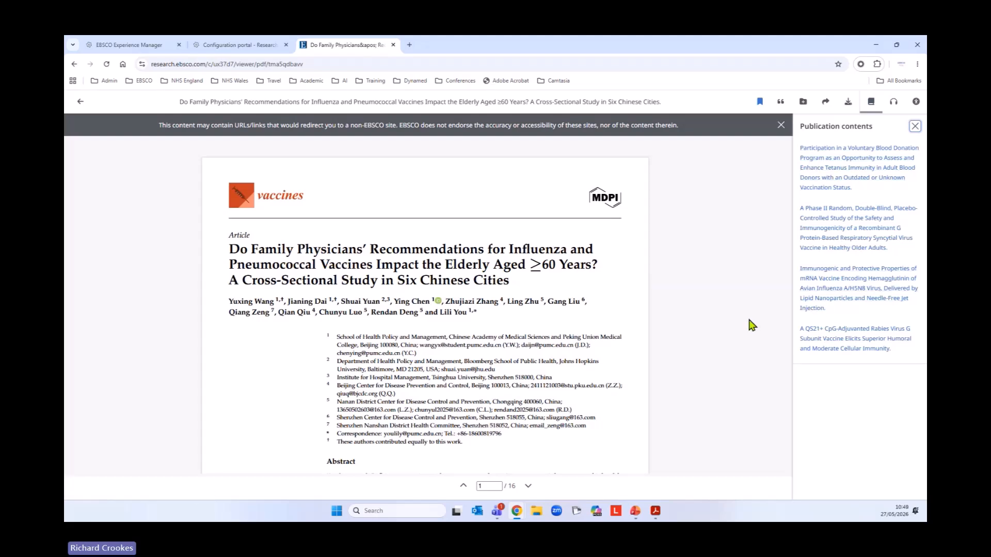
click(896, 104)
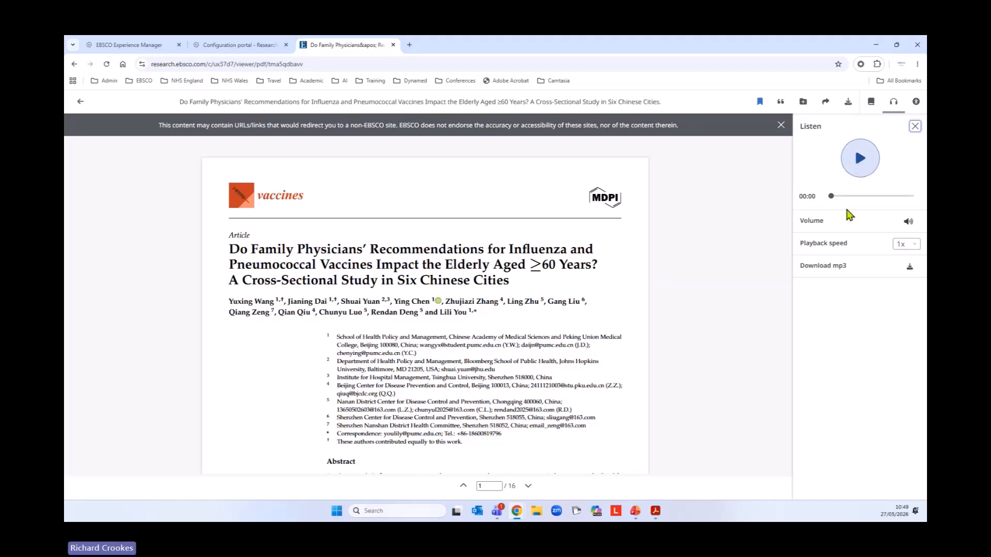
click(911, 267)
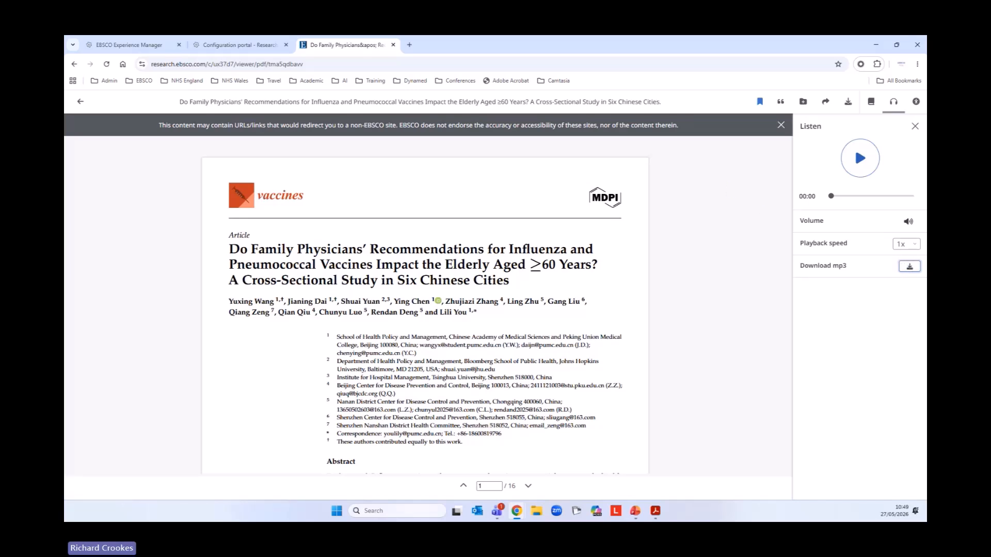
- Cancel saving the MP3 and review the accessibility support form's remediation turnaround and formats, closing the form without submitting
click(917, 103)
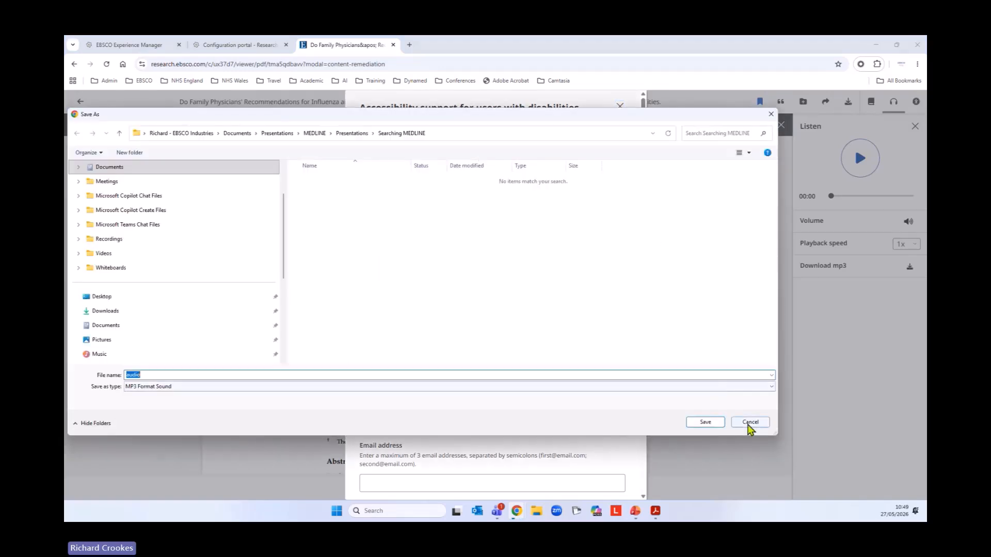
click(750, 422)
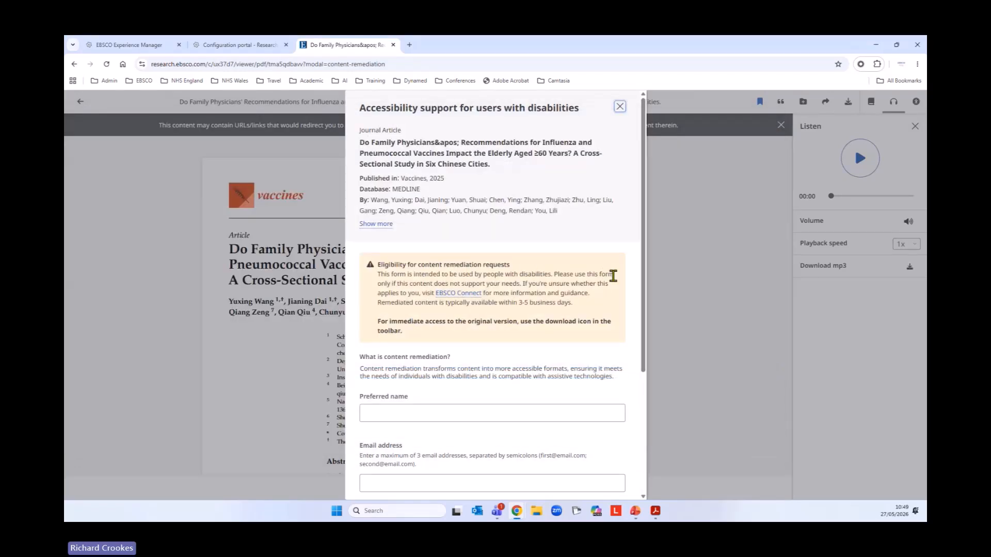
drag(521, 304, 576, 306)
scroll(557, 333, down, 4)
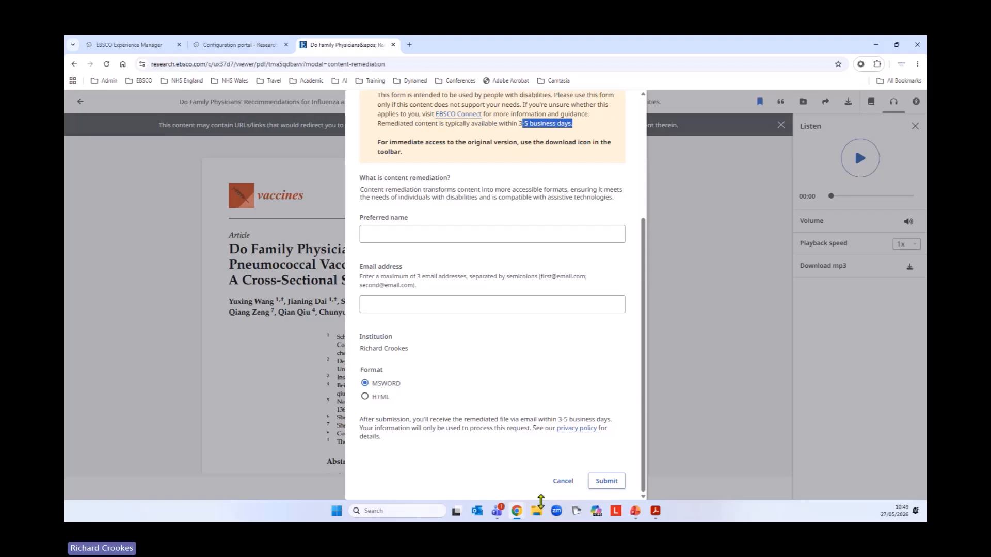
click(563, 481)
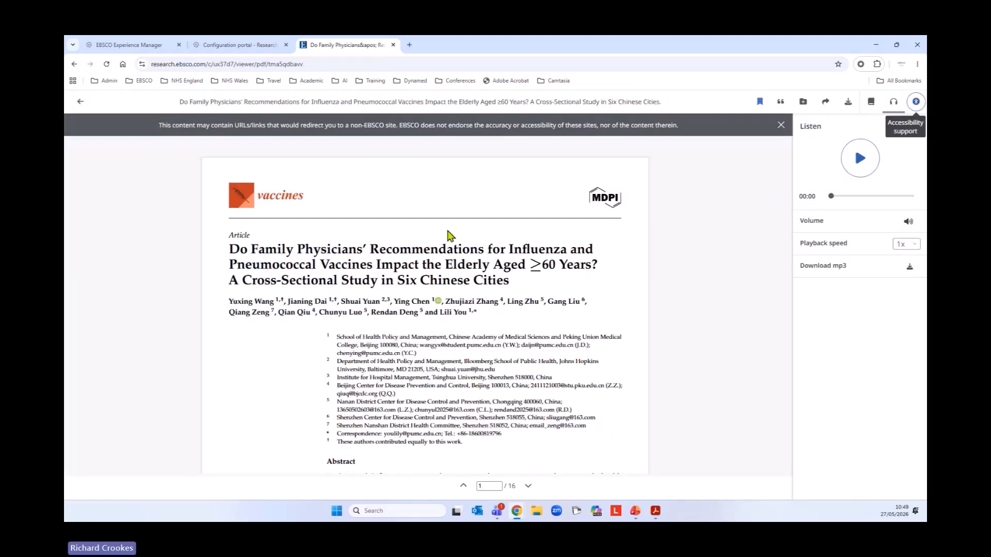
- Return to the search results and open the online full text of the second article, on family physicians' vaccine recommendations
click(78, 103)
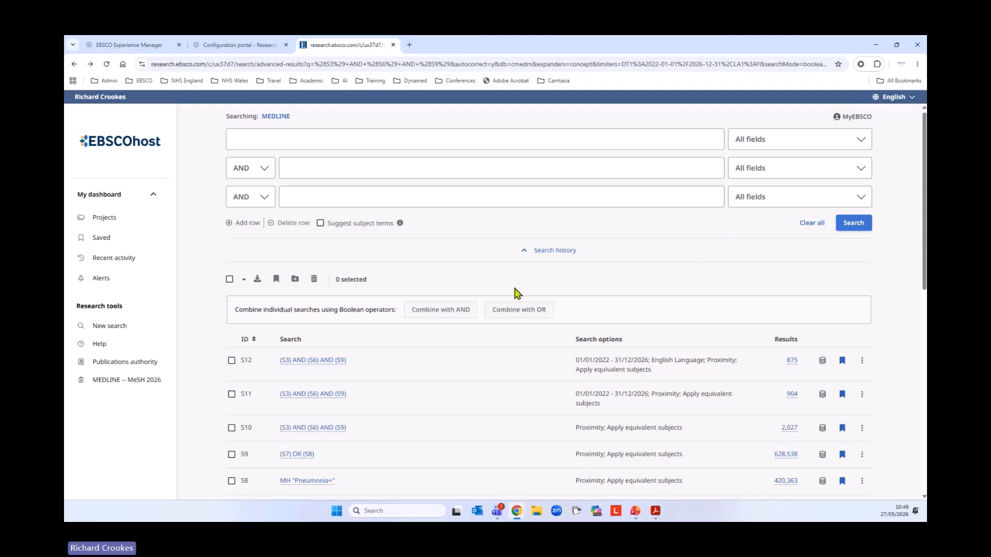
scroll(514, 289, down, 11)
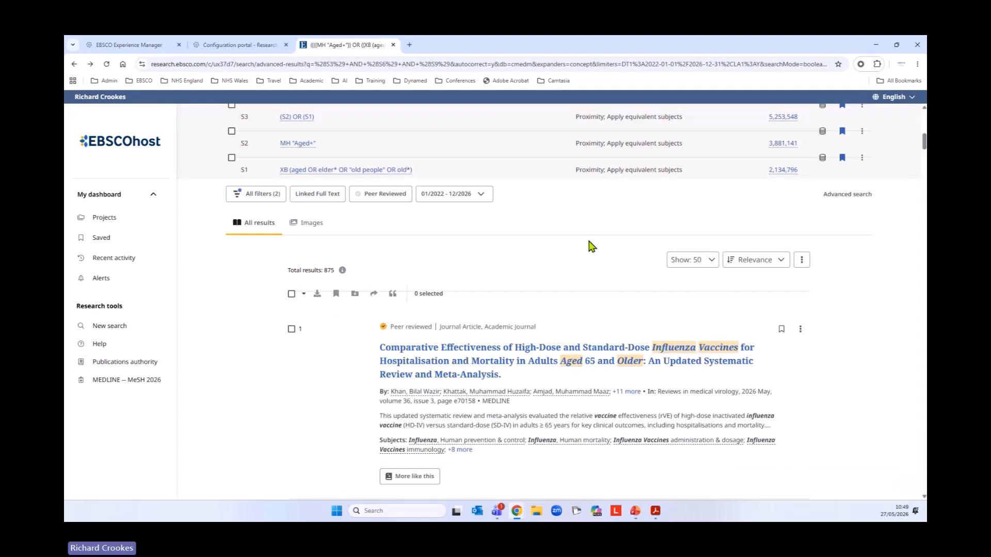
scroll(592, 246, down, 4)
click(427, 410)
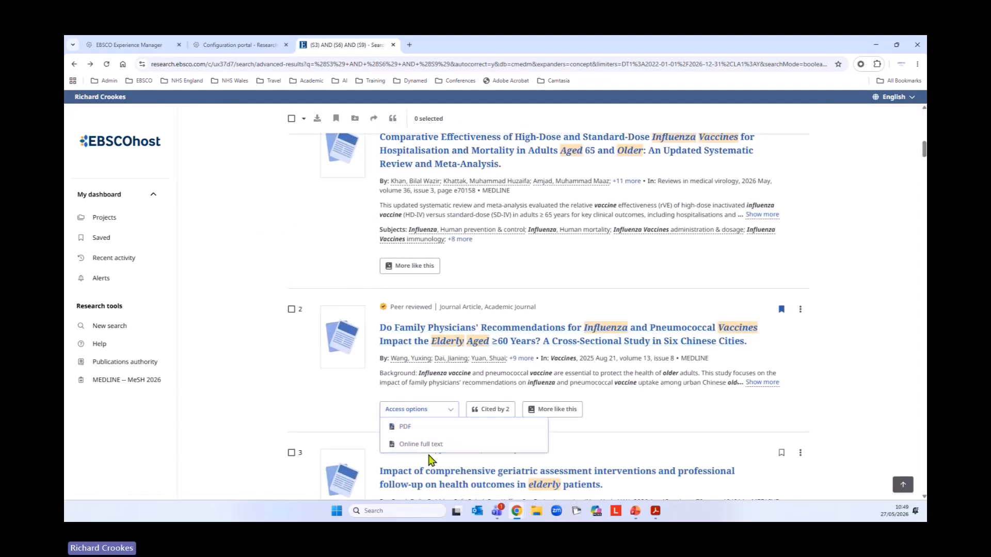
click(425, 445)
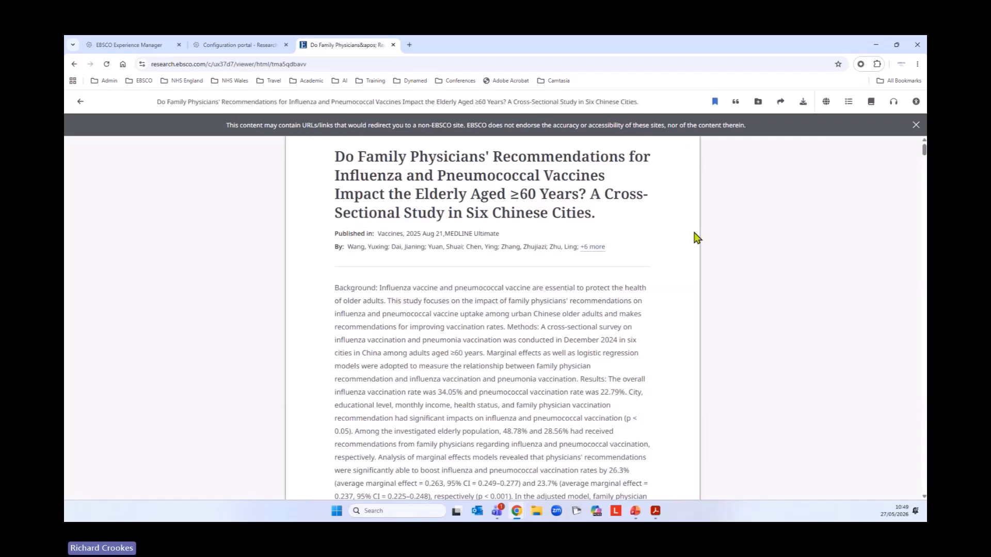
- Translate the online full text into Cymraeg and restore it to its original language
click(827, 102)
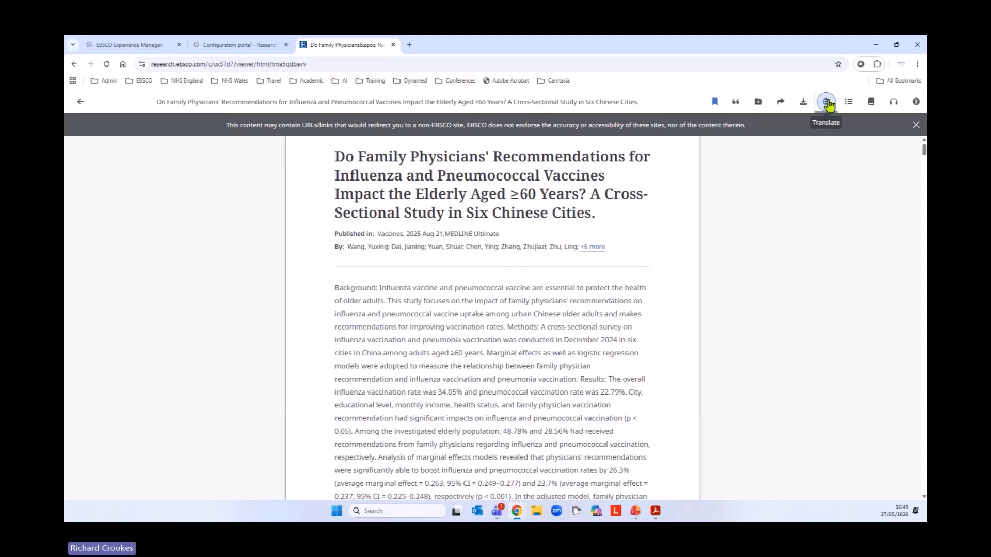
click(883, 340)
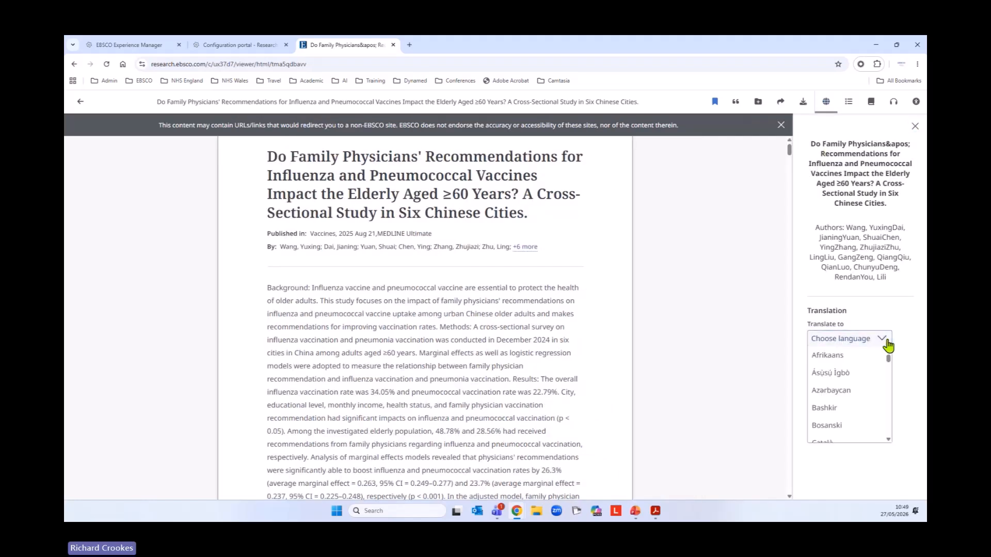
drag(888, 356, 888, 363)
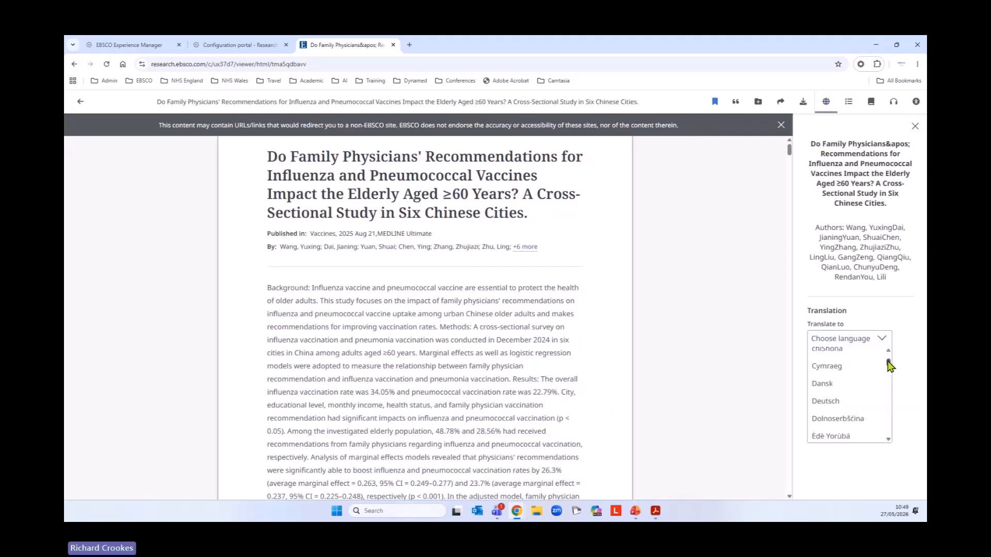
click(827, 367)
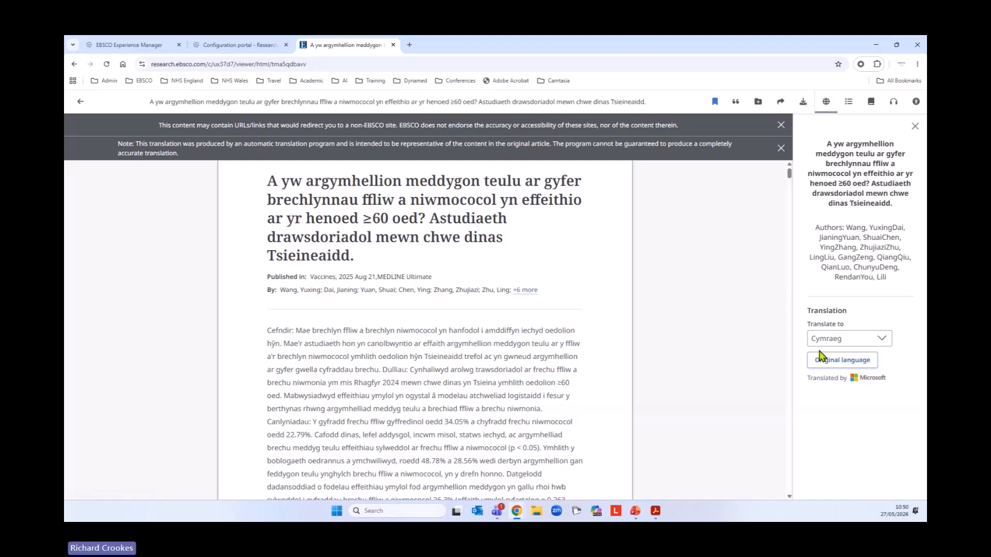
click(834, 363)
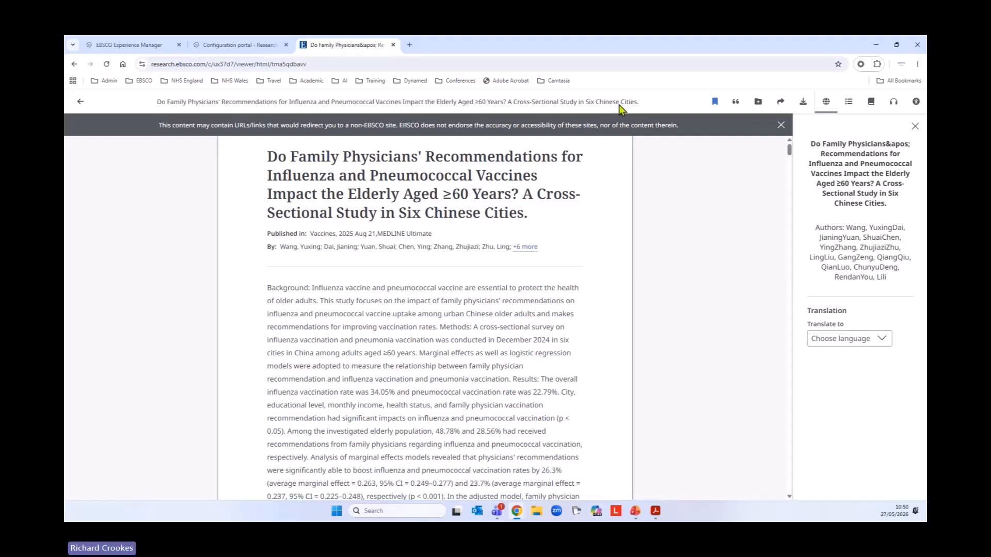
- View the listening options for the online full text and return to the search results
click(898, 107)
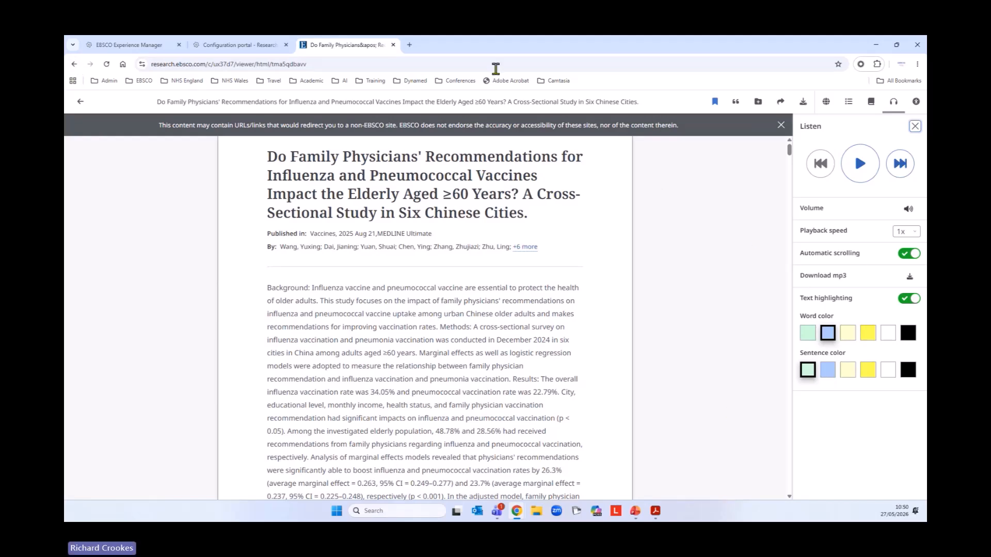
click(82, 103)
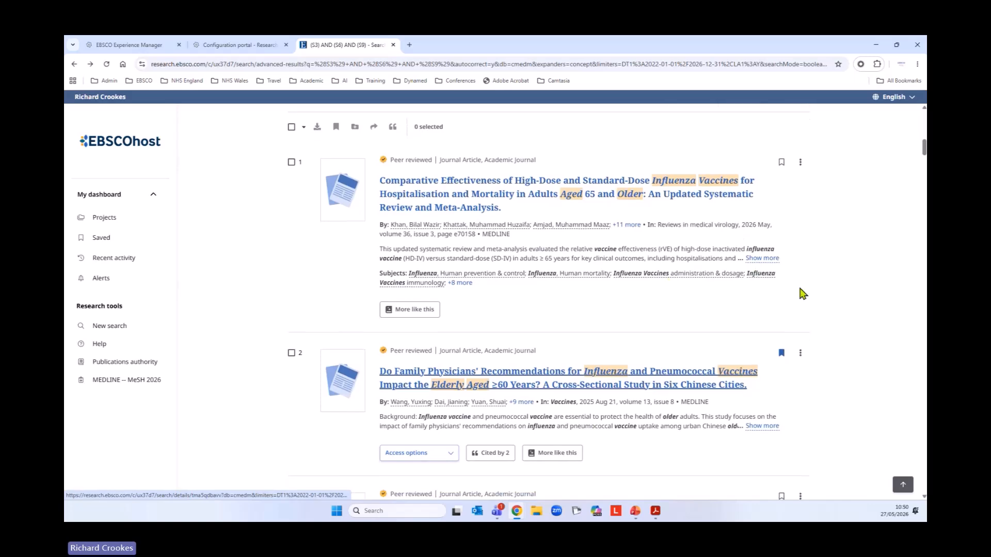
- Add the first two articles in the results list to the saved items
scroll(803, 294, up, 2)
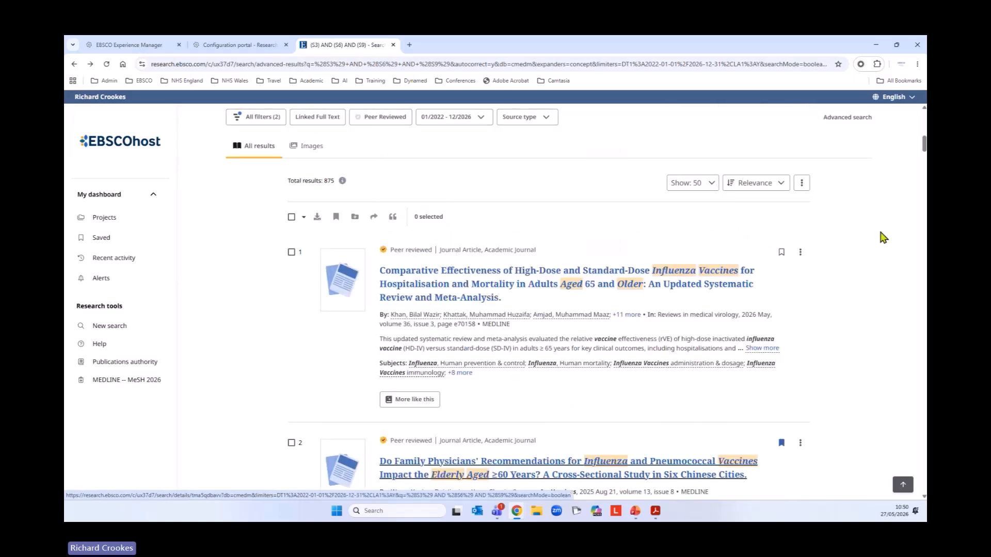
click(782, 252)
scroll(837, 324, down, 2)
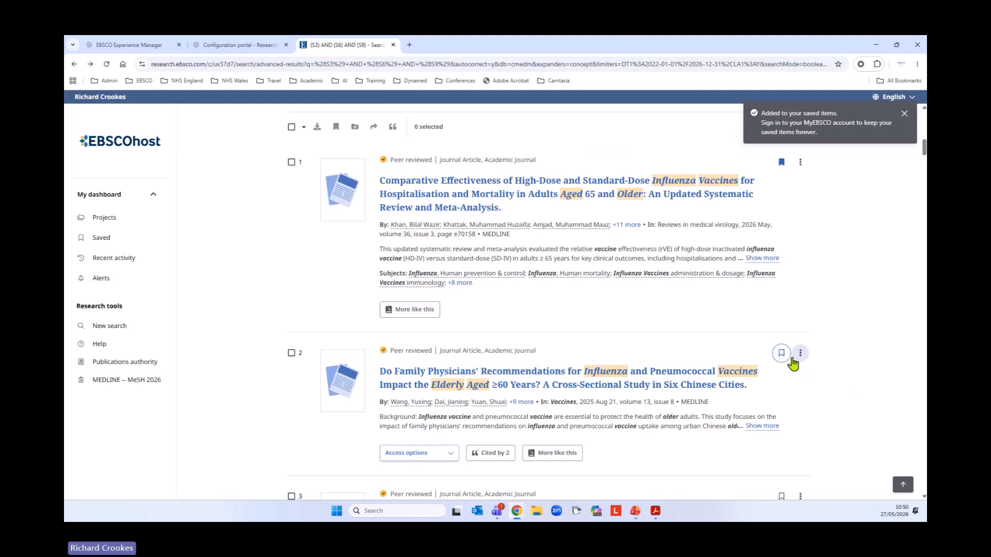
click(782, 353)
scroll(857, 379, up, 3)
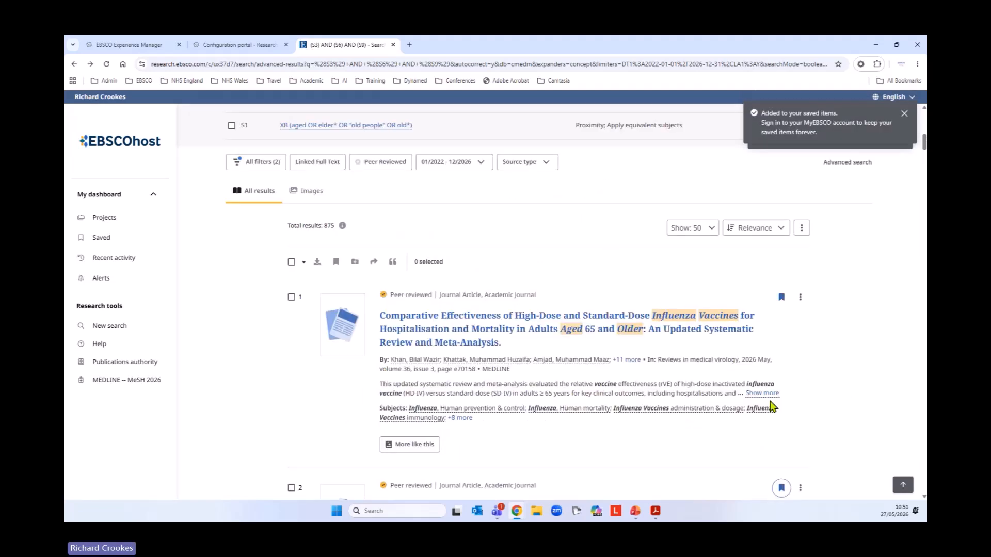
- Select results 1-50 on the page using the bulk selection options
click(292, 262)
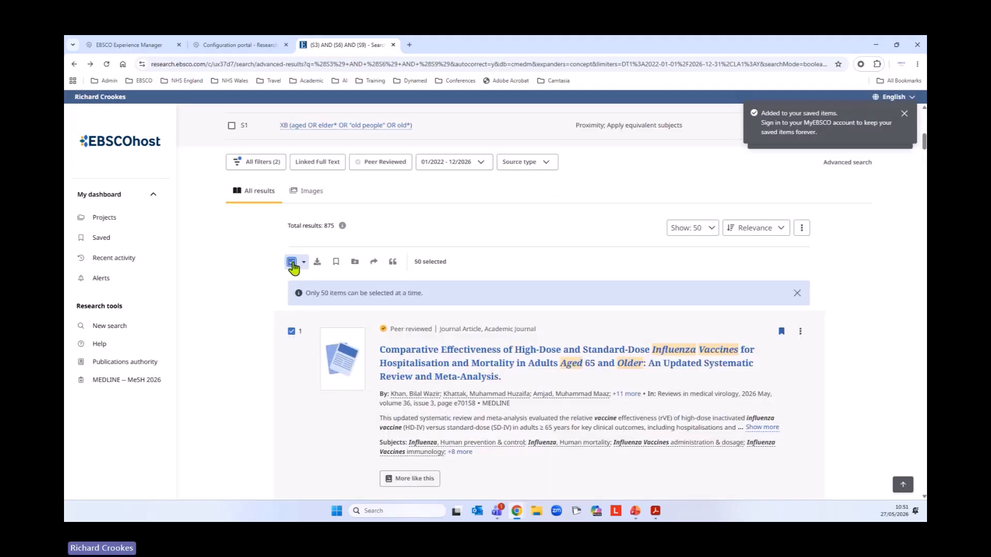
click(305, 264)
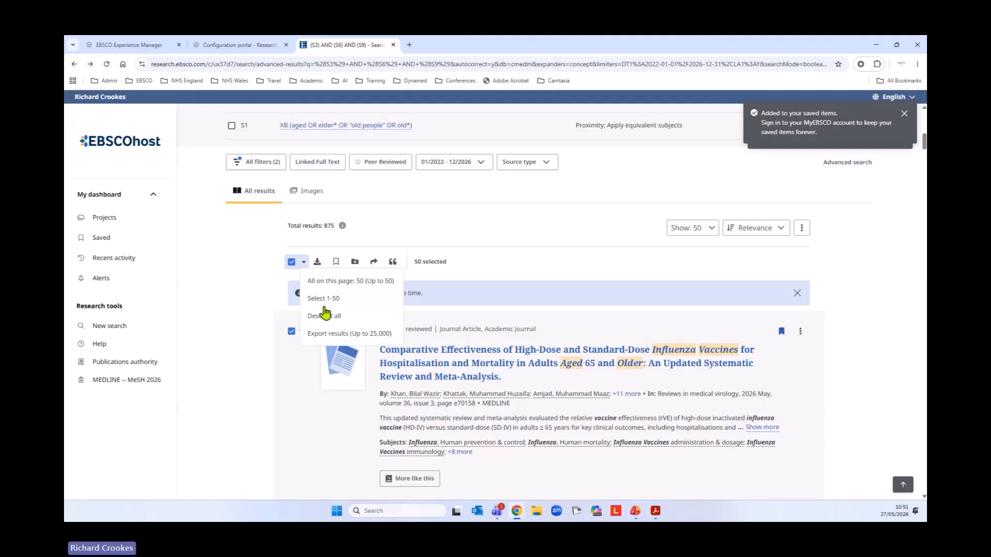
click(324, 305)
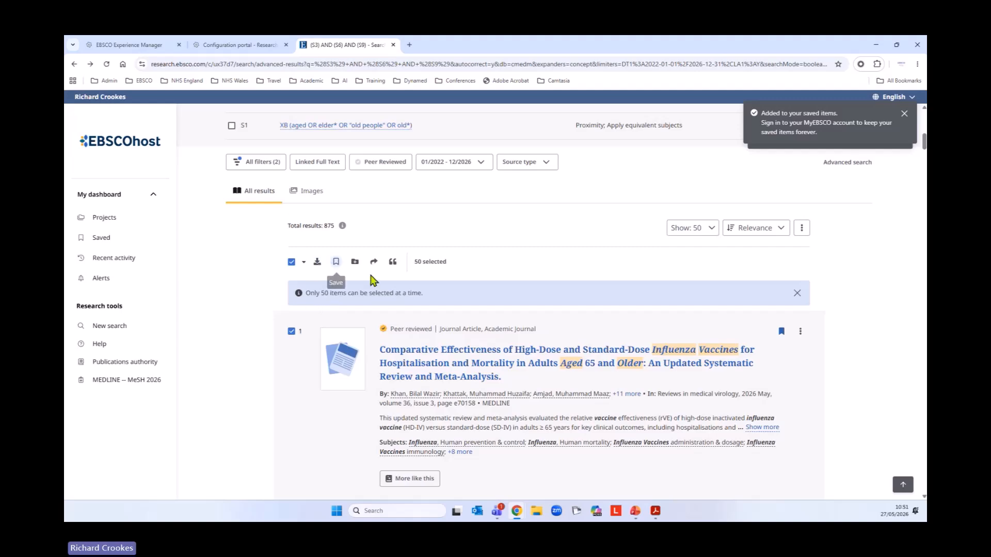
scroll(253, 385, down, 5)
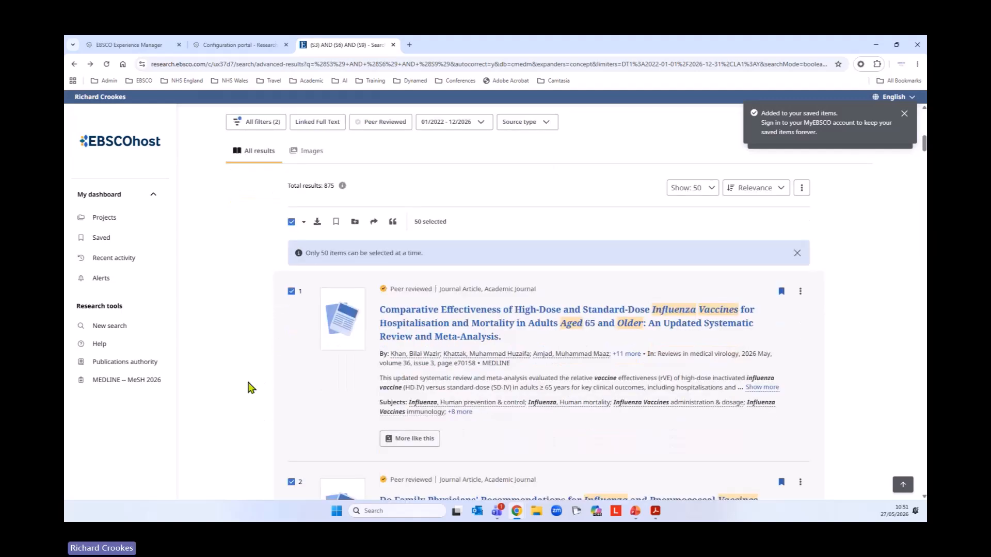
scroll(236, 392, up, 5)
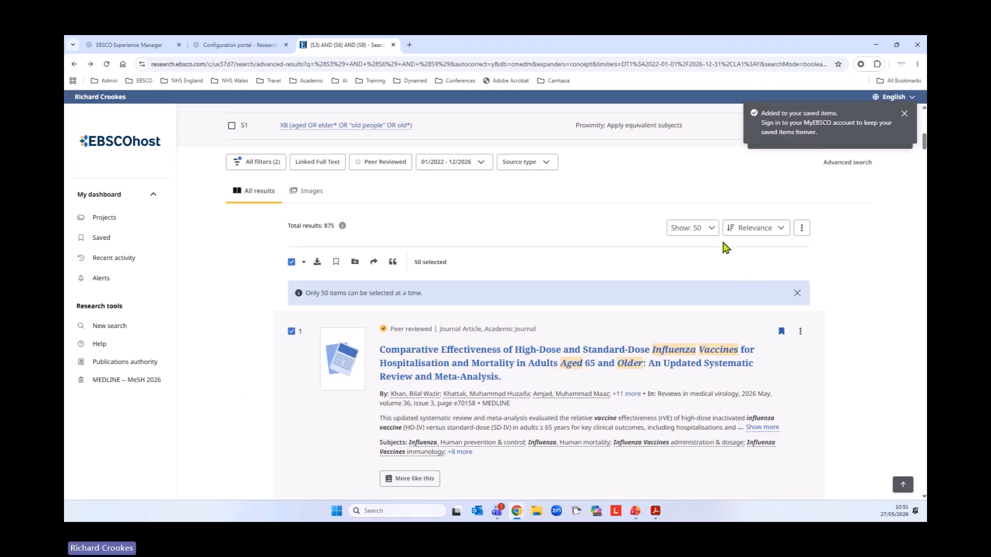
- Check the results-per-page choices and the metadata download formats for the 50 selected results, and close the download dialog
click(711, 230)
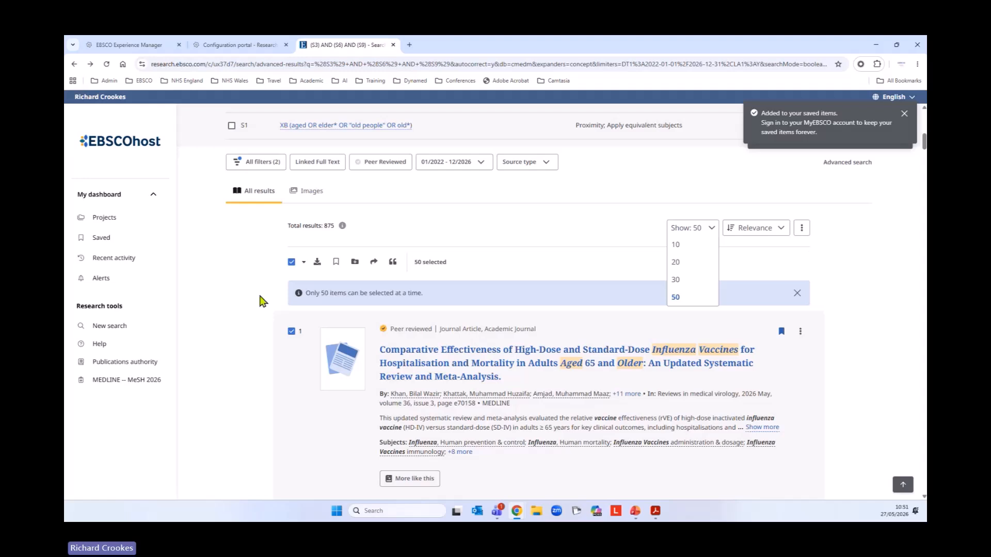
click(318, 264)
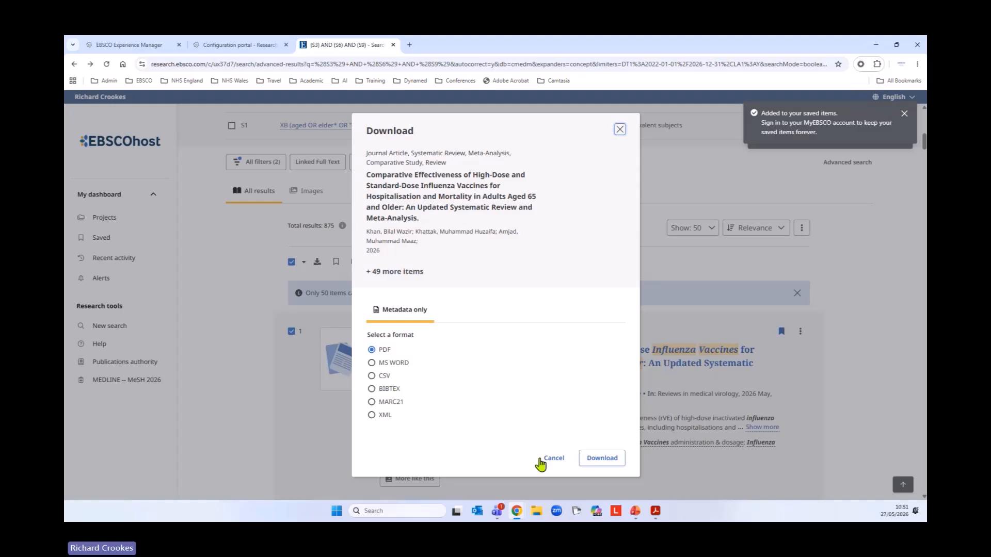
click(602, 460)
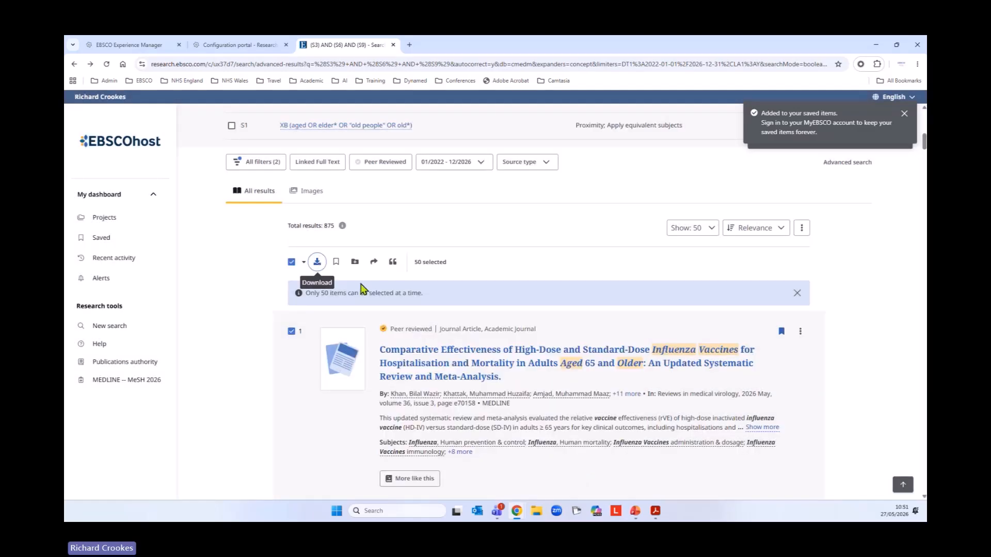
- Check the e-mail sharing options for the selected results with the Detailed citation display, and close the share dialog
click(375, 261)
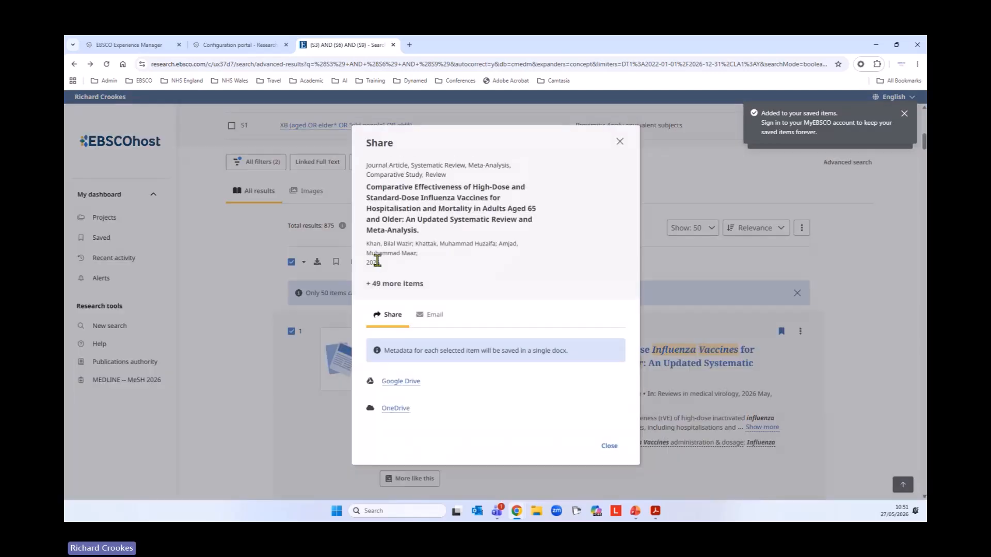
click(433, 315)
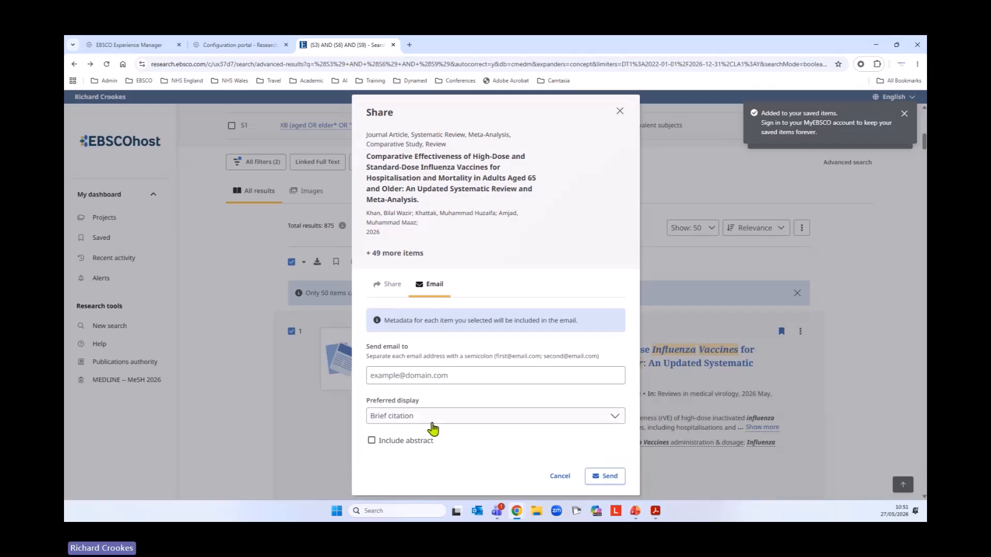
click(438, 420)
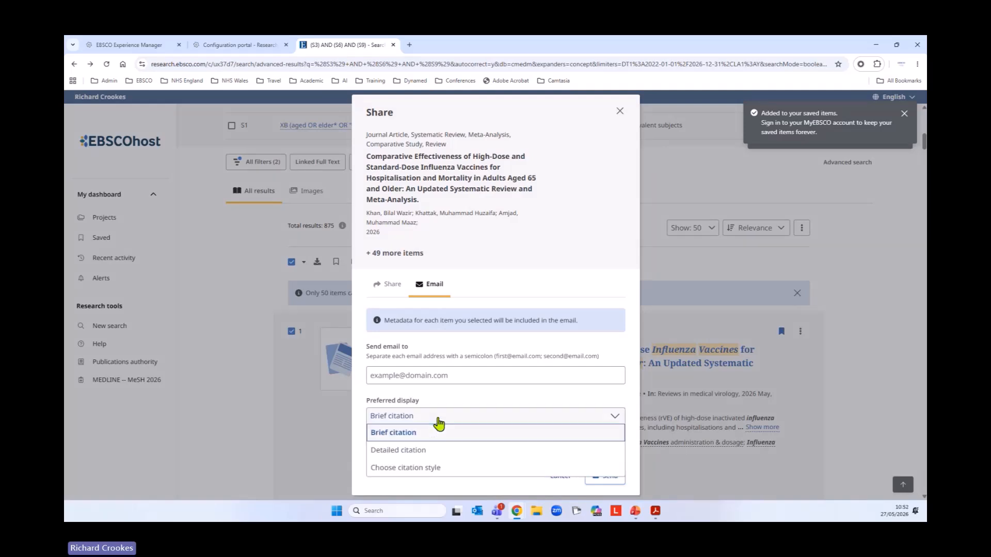
click(465, 449)
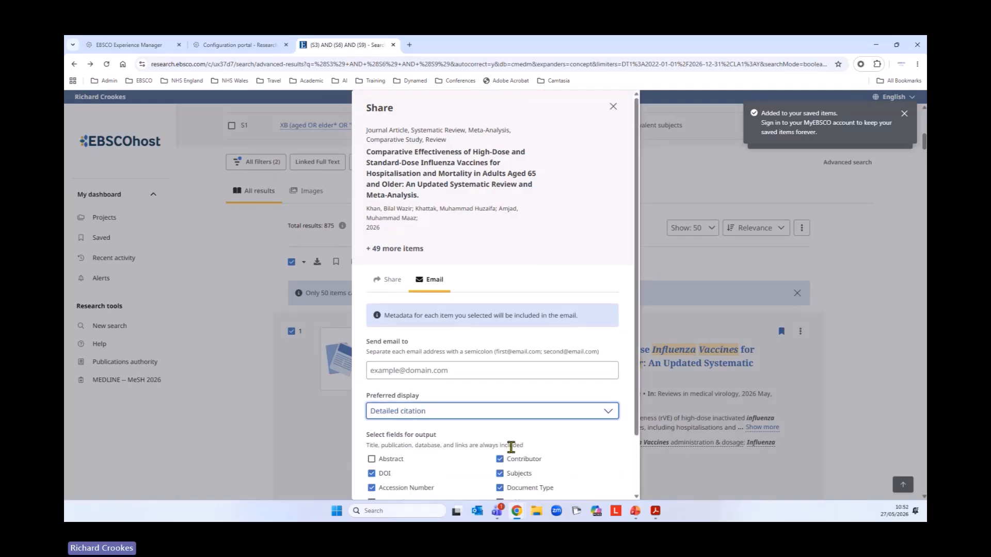
click(681, 106)
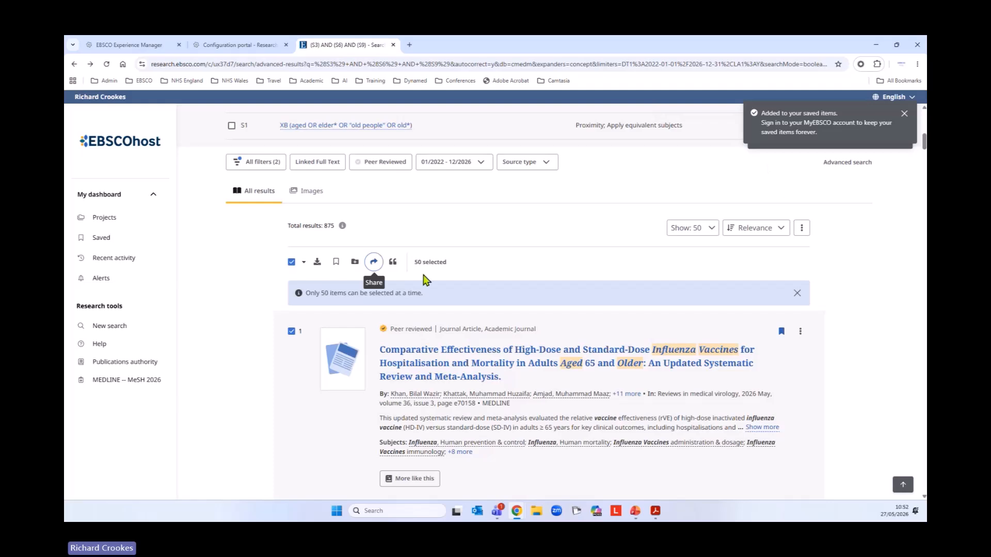
- View the citation export options for the selected results and close the citation dialog
click(393, 264)
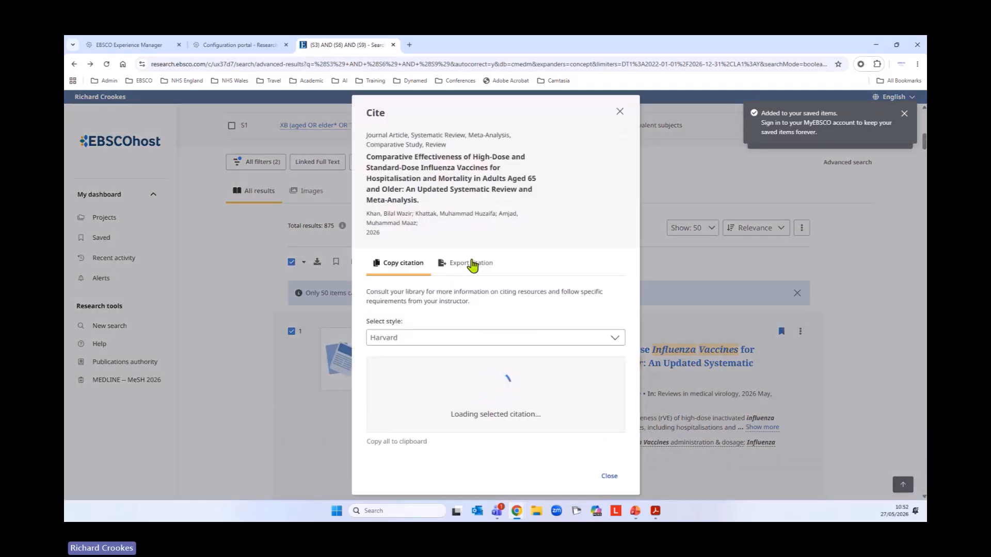
click(469, 286)
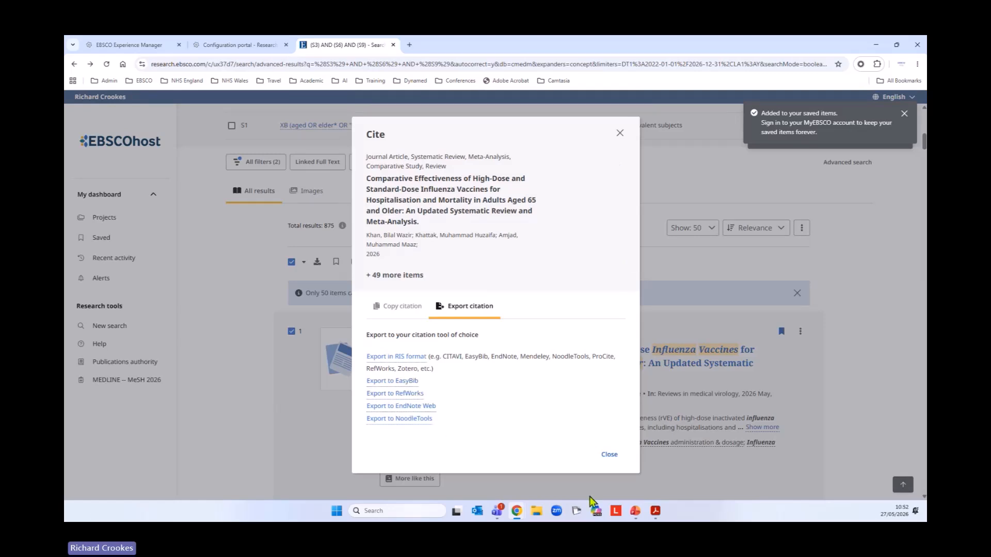
click(610, 454)
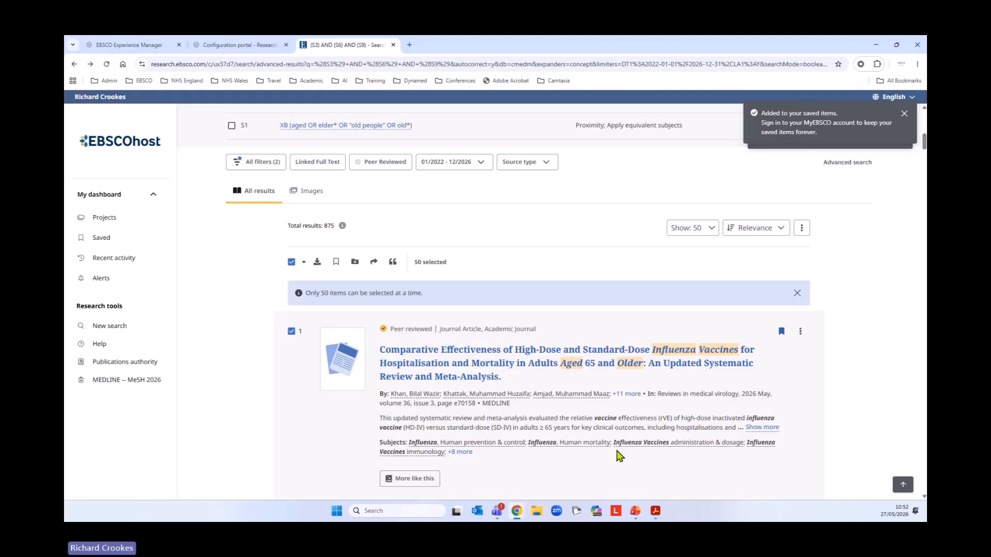
- Start a bulk export of up to 25,000 results, dismiss the saved-items notification, and proceed to the MyEBSCO sign-in
click(304, 262)
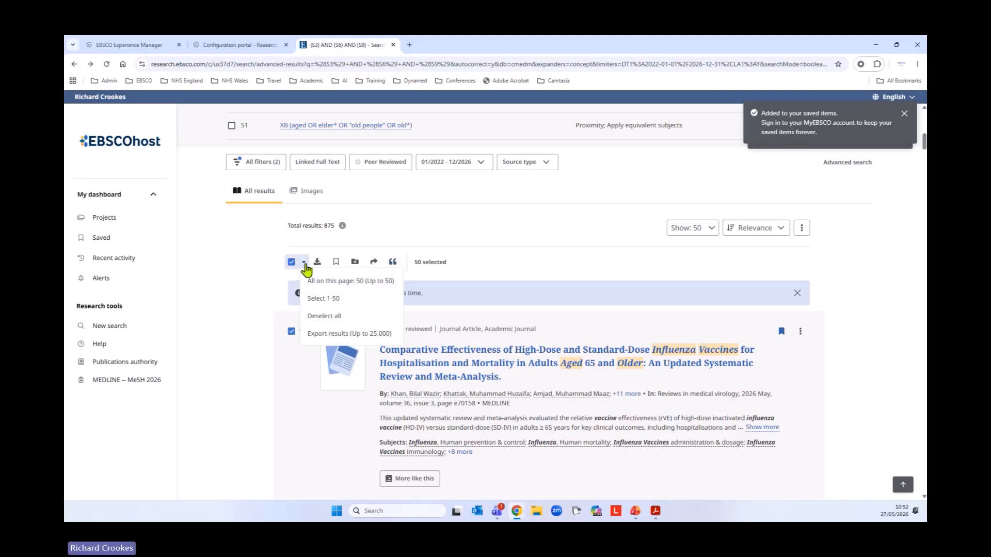
click(341, 334)
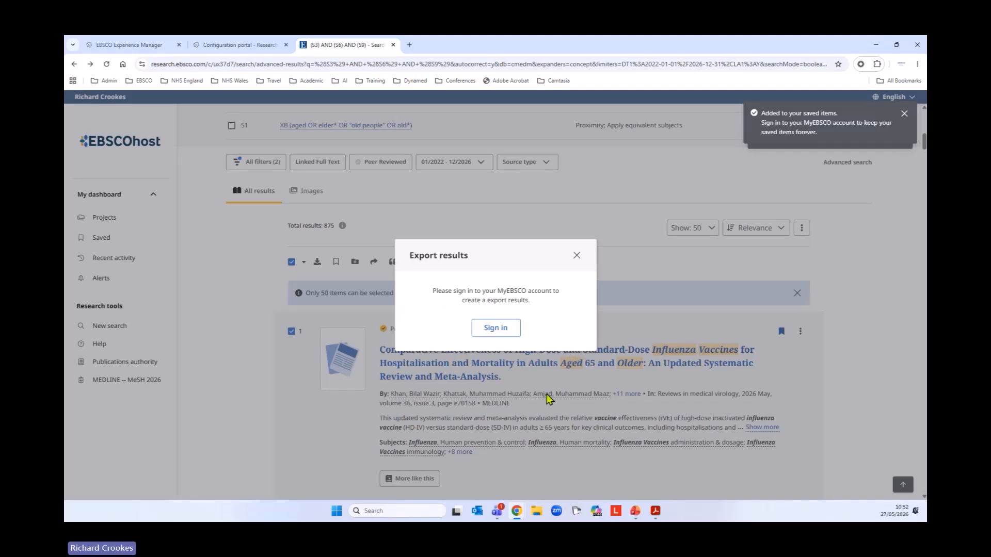
click(903, 118)
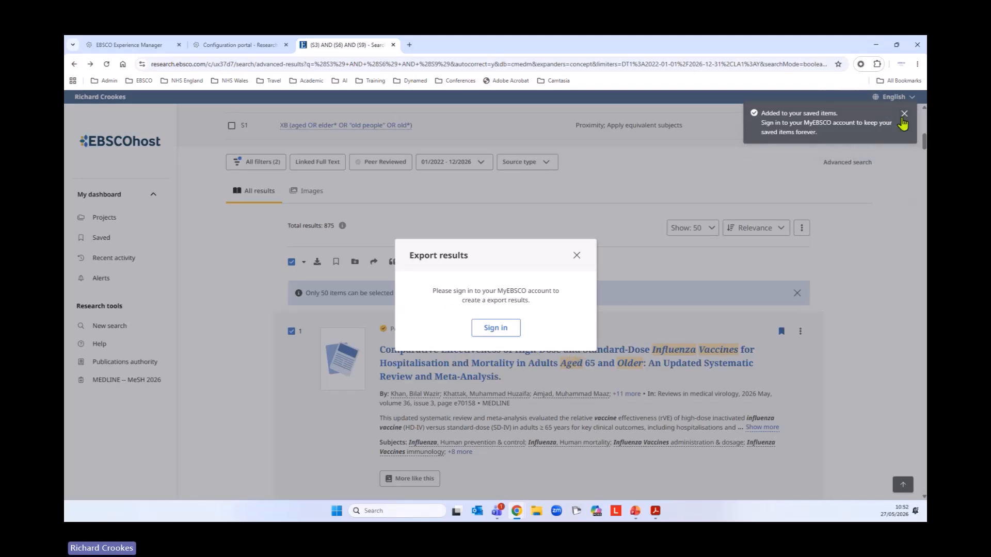
click(904, 114)
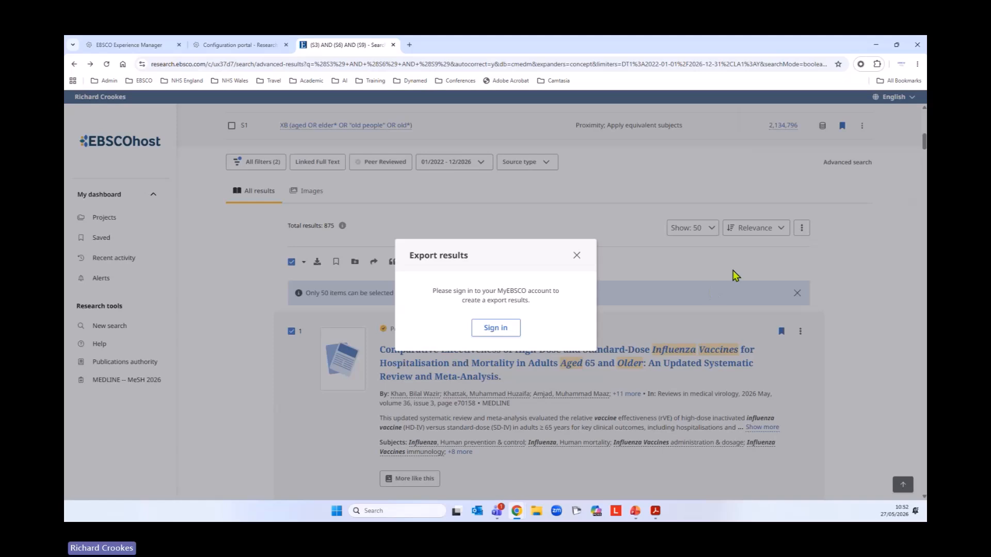
click(509, 333)
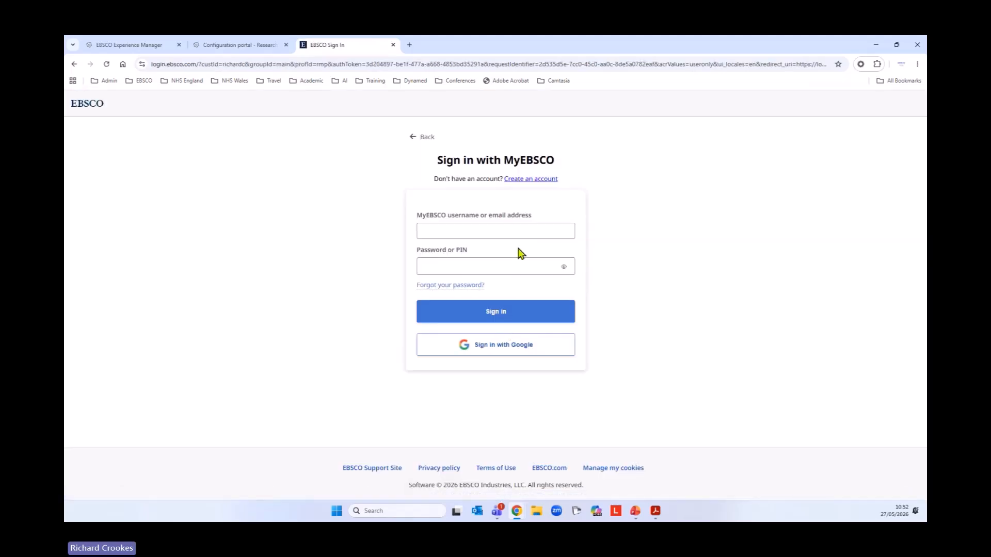
- Try the account creation form with a first name, e-mail address and data consent, and return to the sign-in page
click(536, 179)
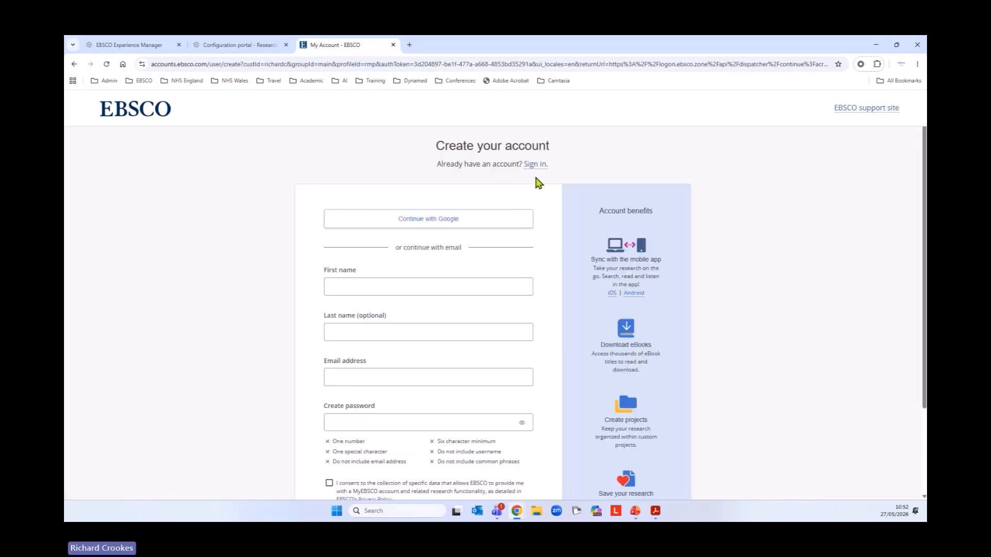
scroll(248, 323, down, 1)
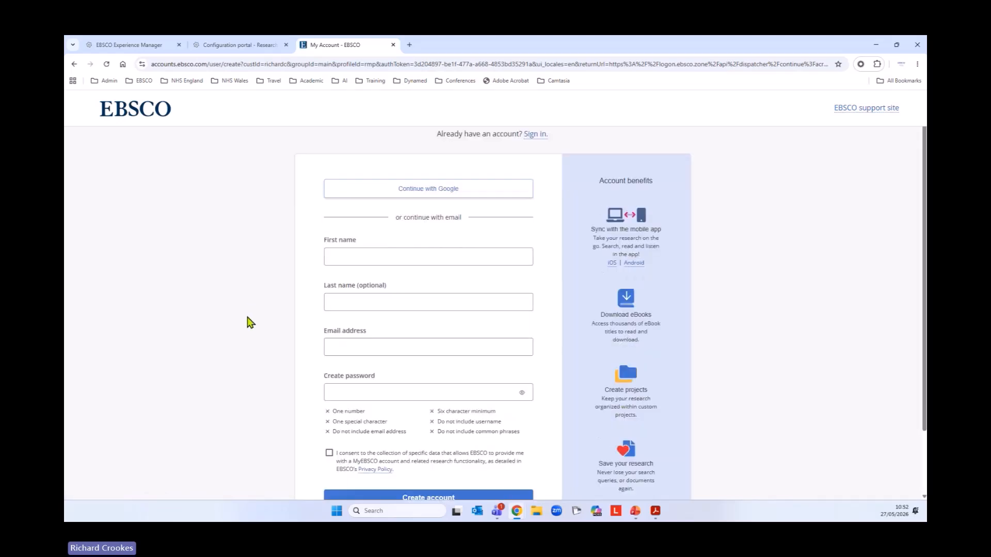
click(359, 239)
click(377, 265)
click(350, 289)
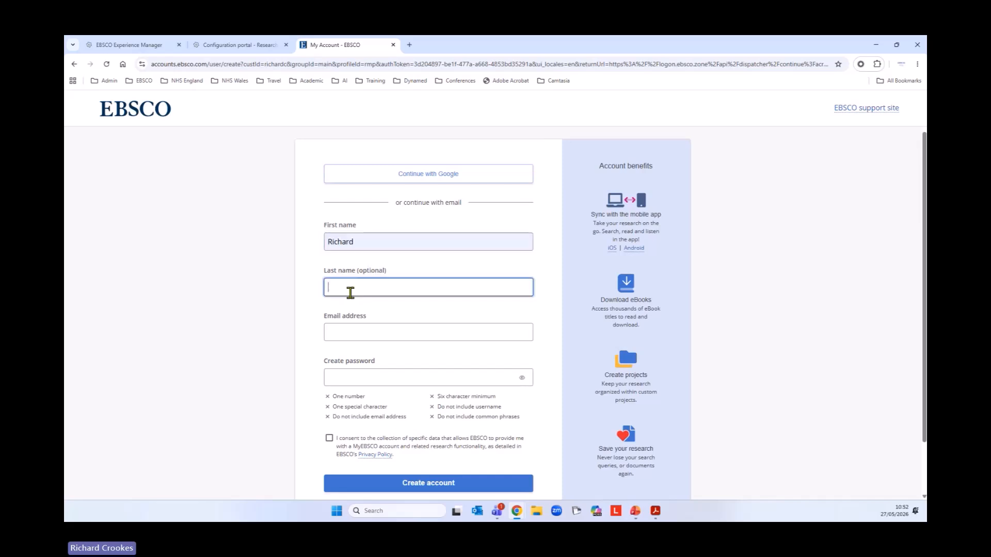
click(379, 311)
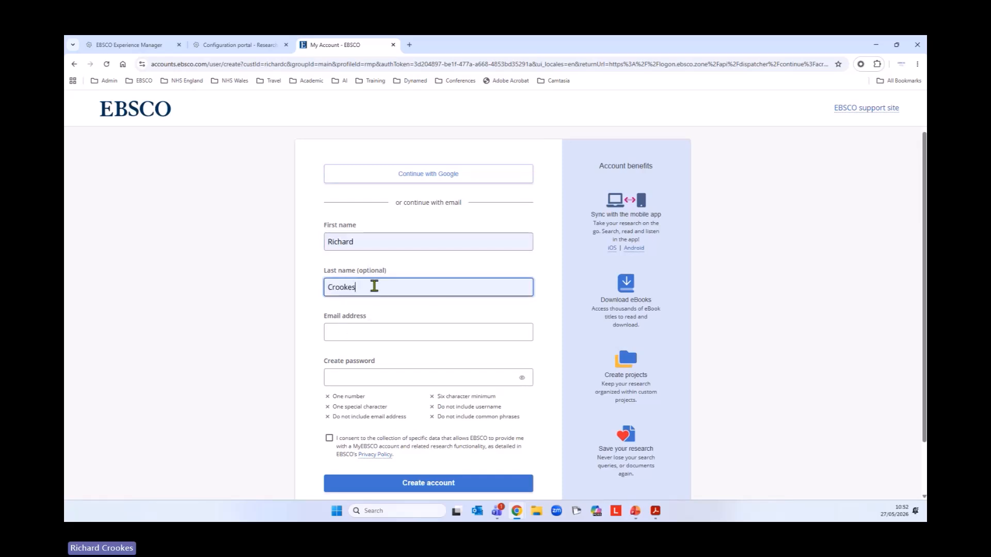
drag(374, 285, 262, 288)
key(BackSpace)
click(362, 333)
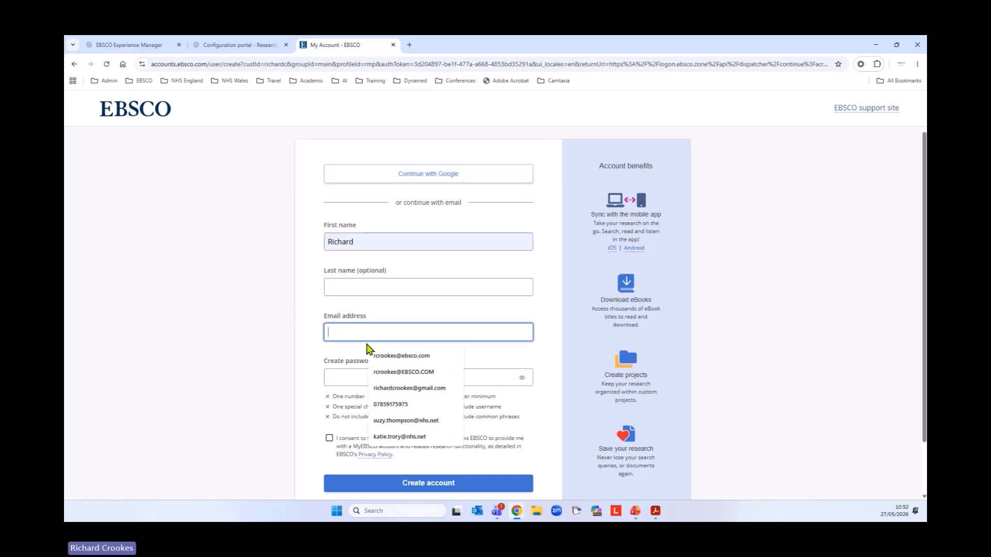
click(373, 354)
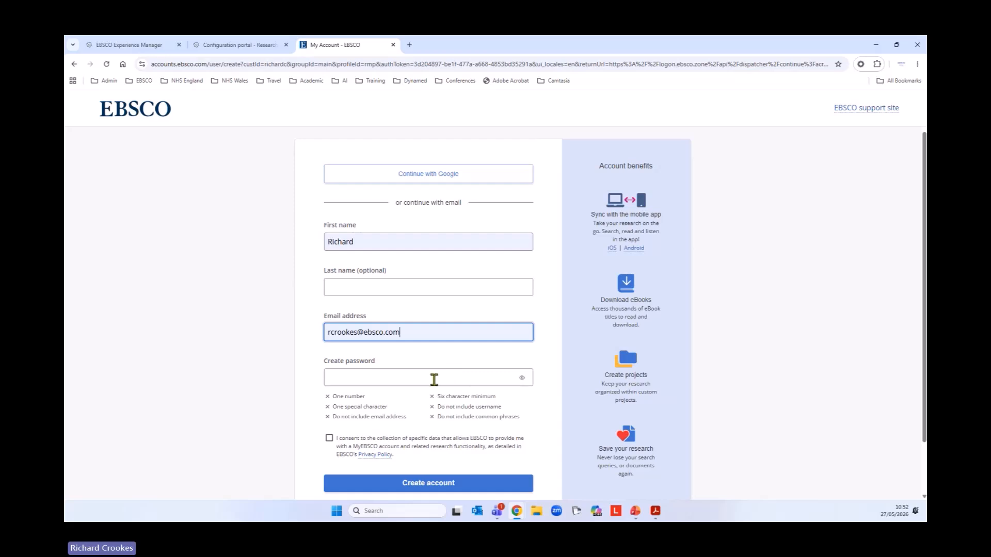
scroll(243, 343, down, 1)
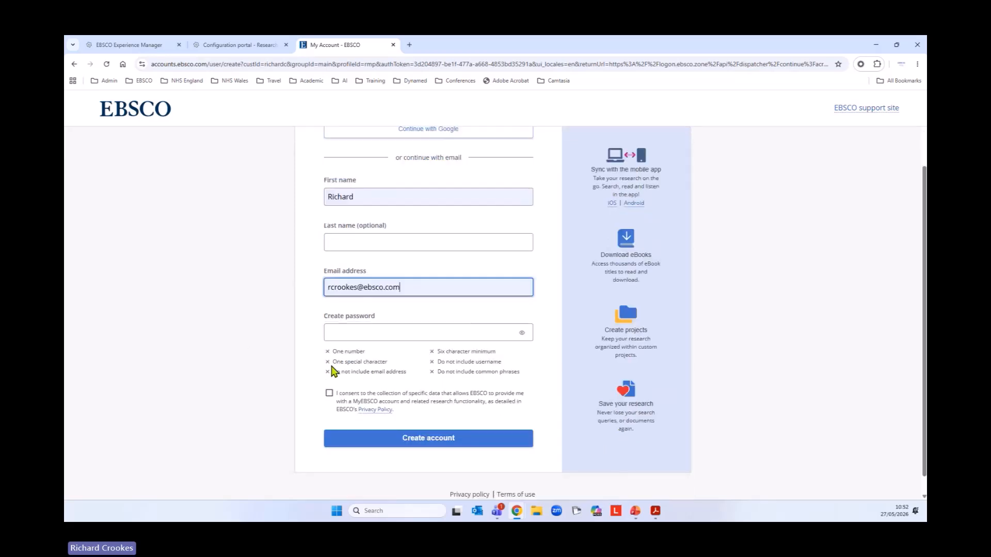
click(329, 394)
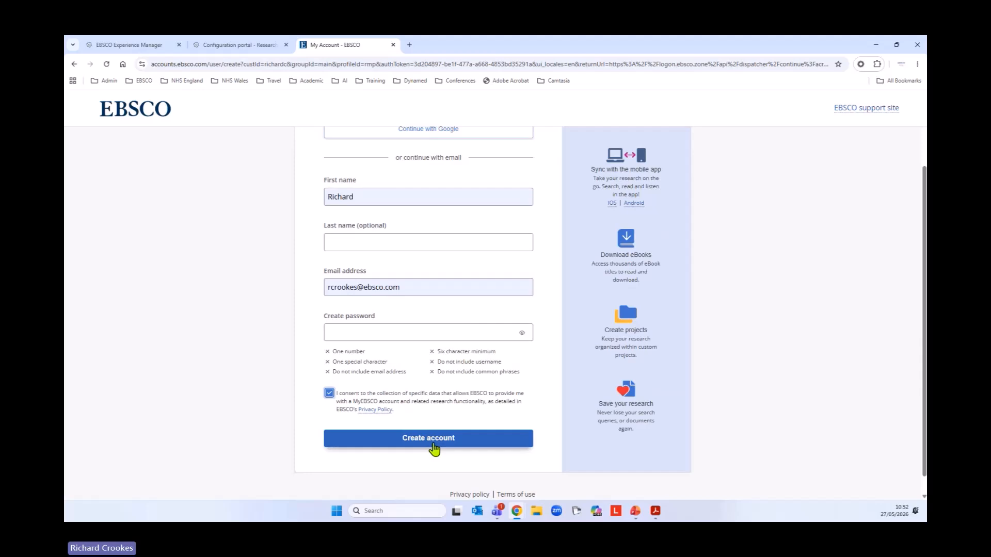
scroll(398, 420, up, 2)
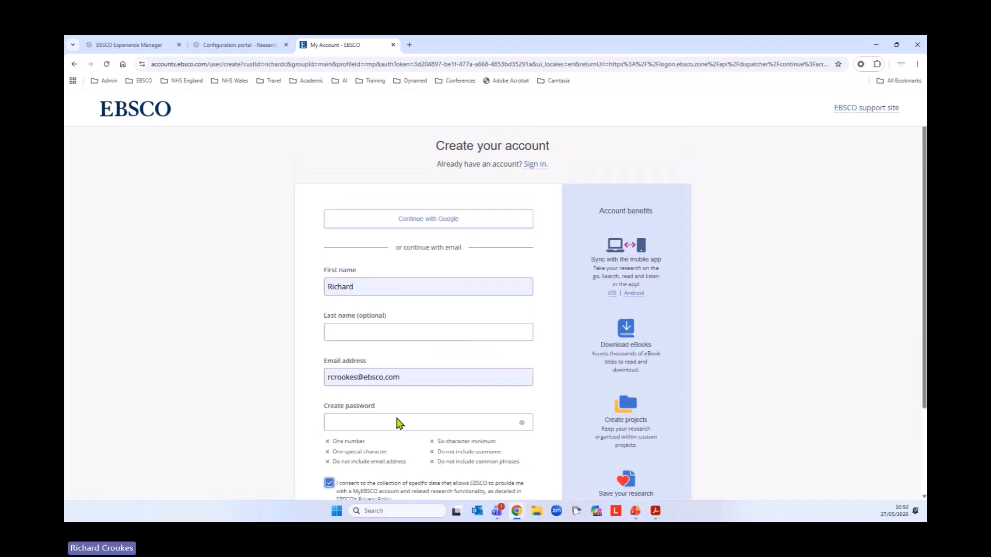
click(531, 167)
- Sign in to MyEBSCO with the stored account e-mail address and password
click(489, 226)
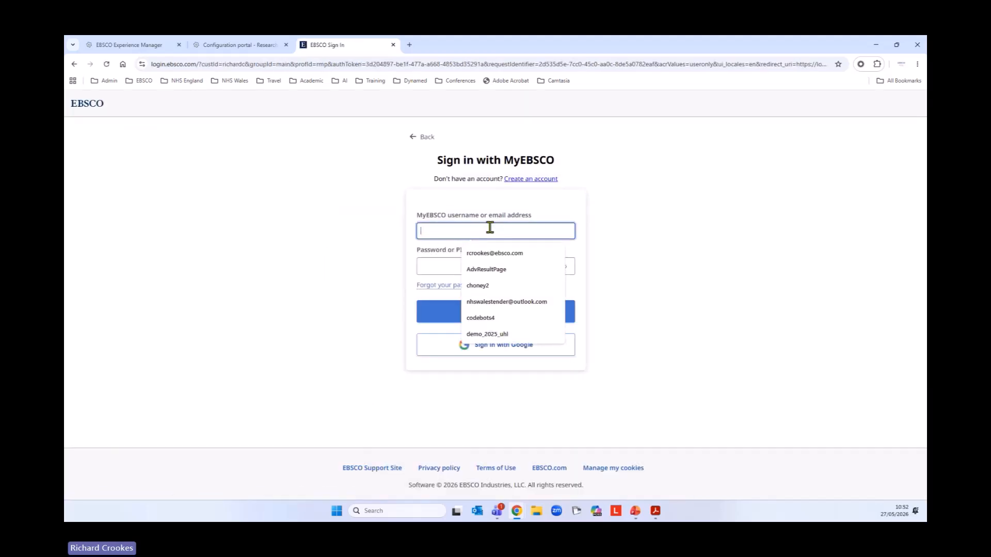
click(500, 258)
click(504, 271)
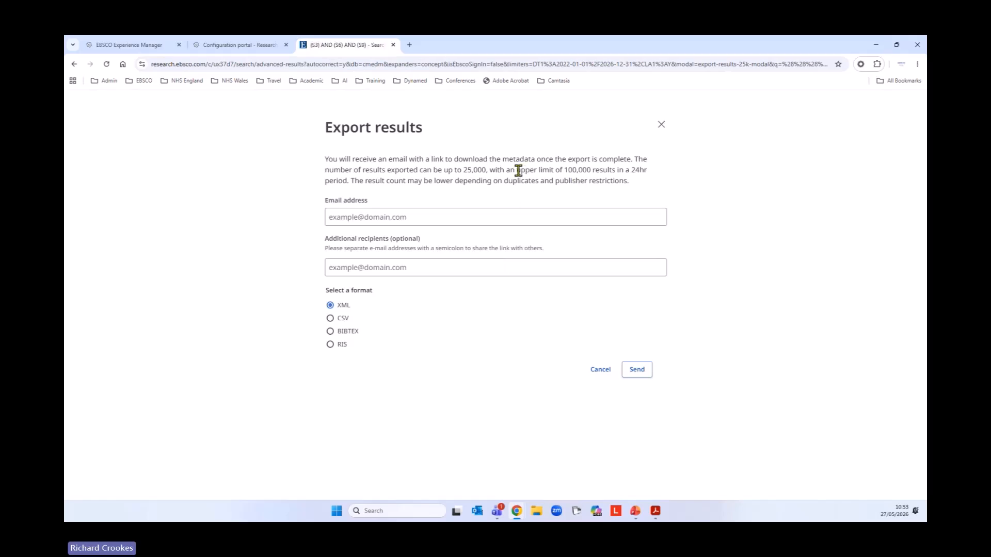
- Request the results export in RIS format, sent to the account holder's e-mail address, and return to the search page
drag(518, 170, 645, 170)
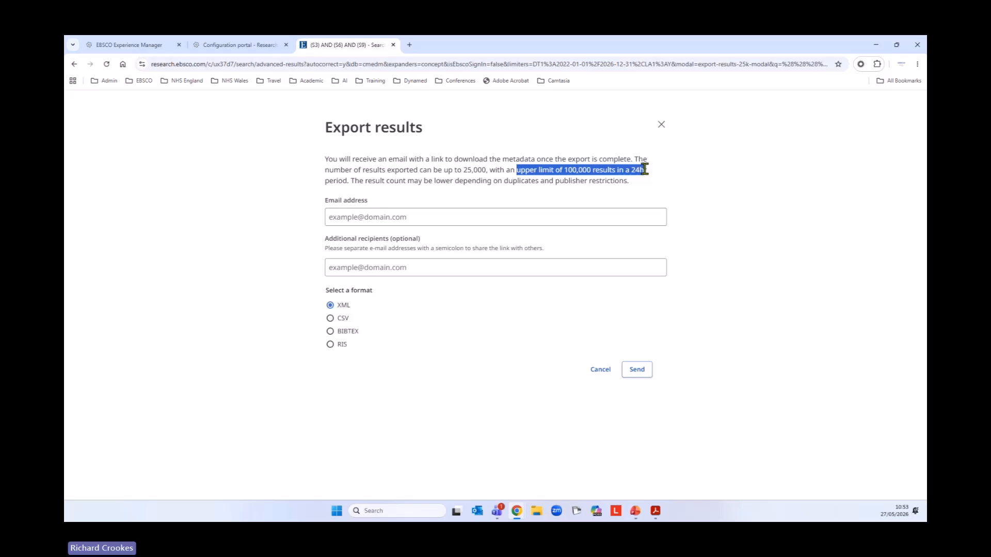
click(427, 218)
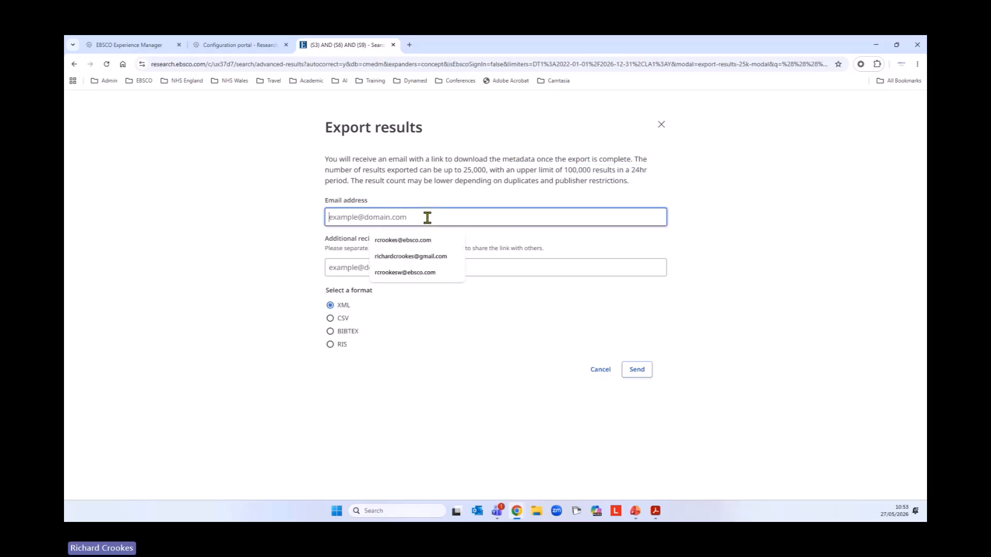
click(424, 242)
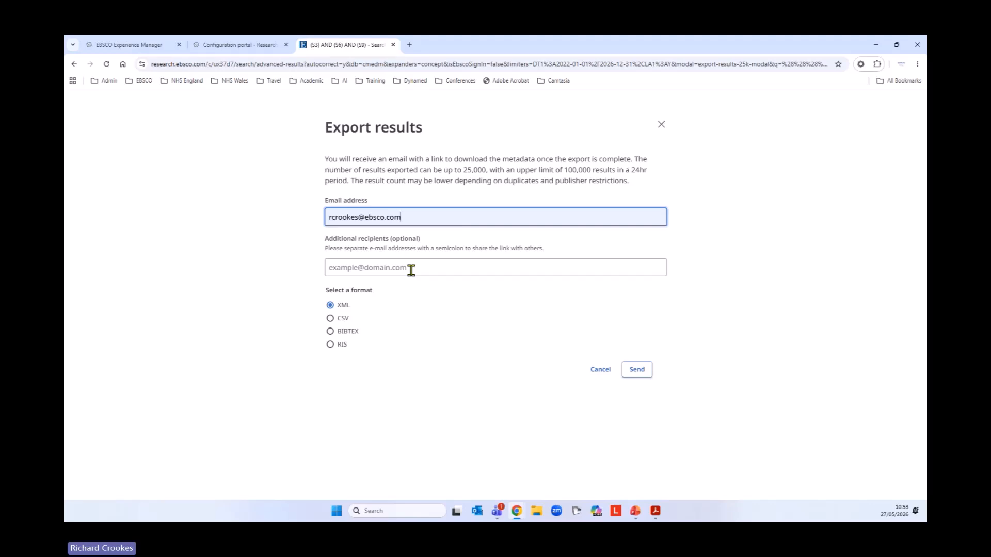
click(329, 345)
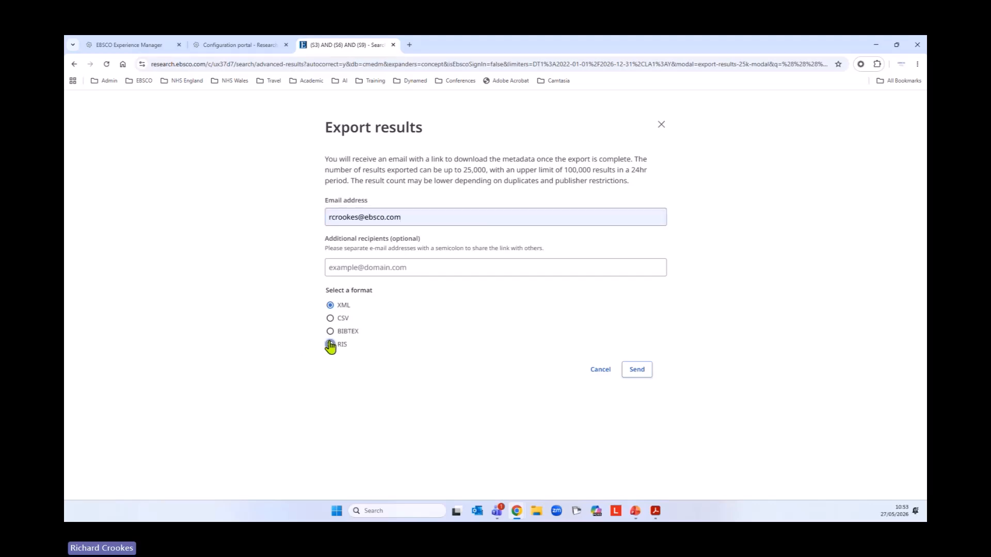
click(637, 369)
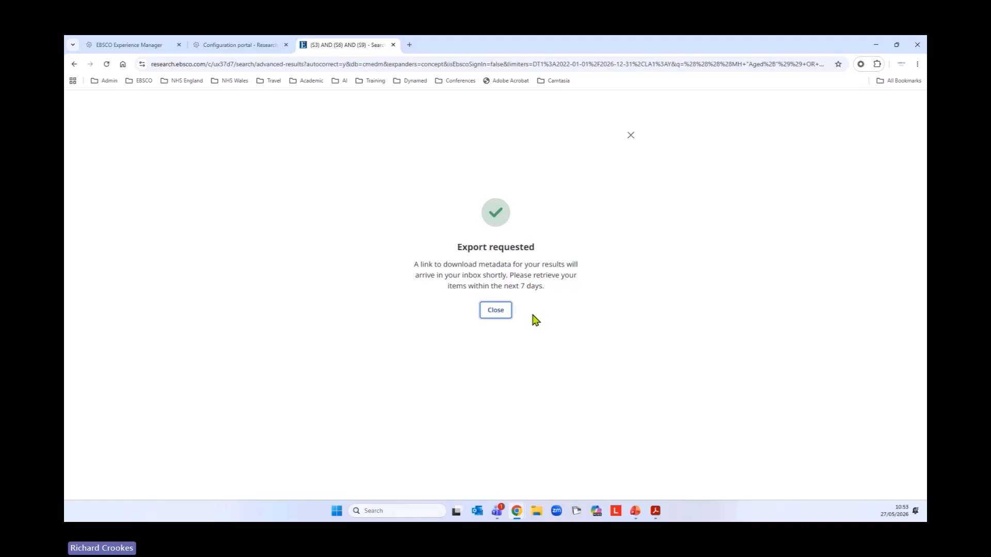
click(485, 312)
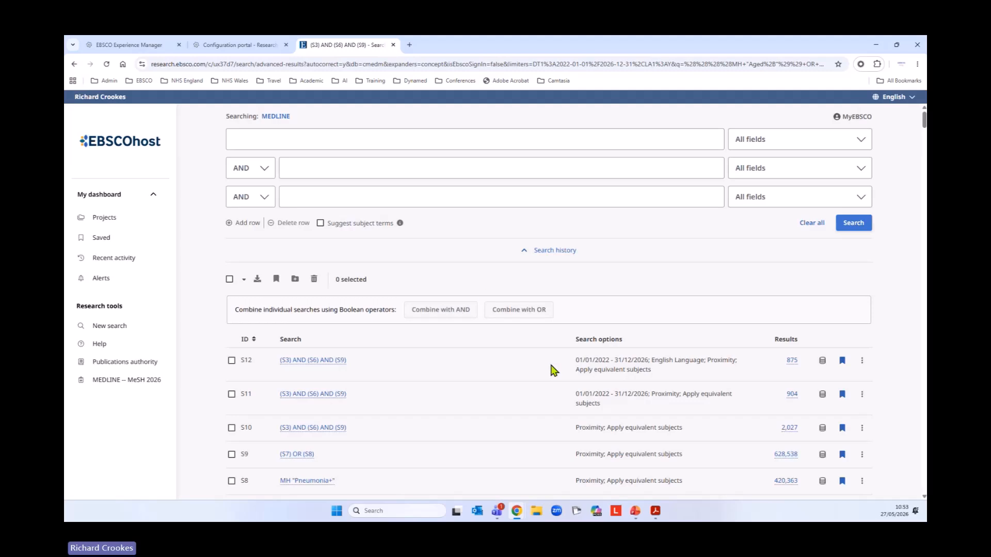
- Sort the search history by ID in ascending order and select all of its searches
scroll(452, 292, down, 2)
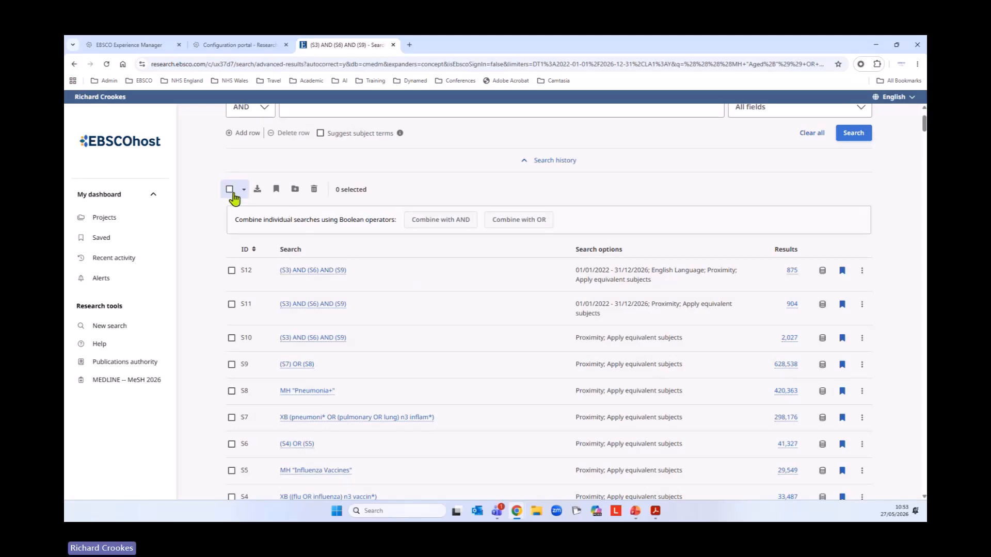
click(245, 251)
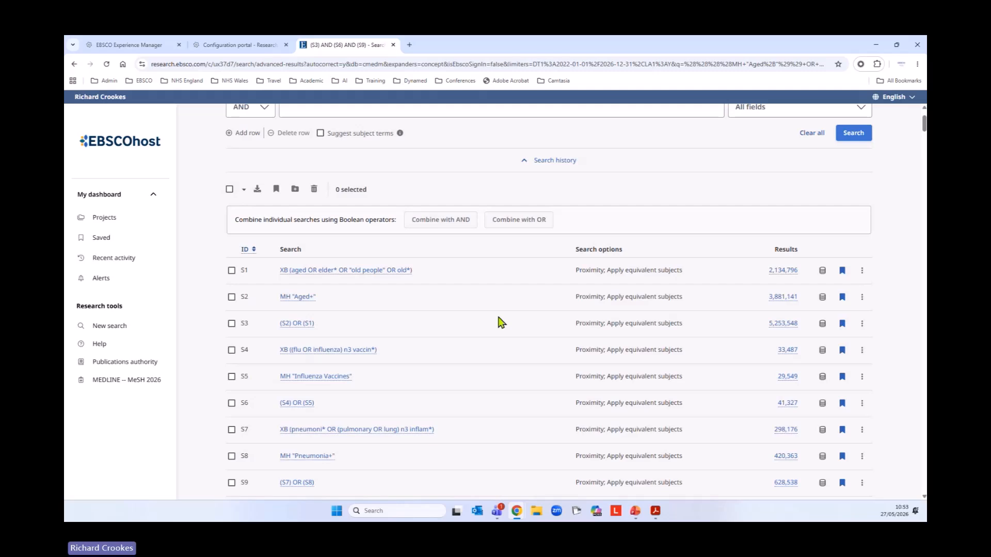
scroll(500, 323, down, 3)
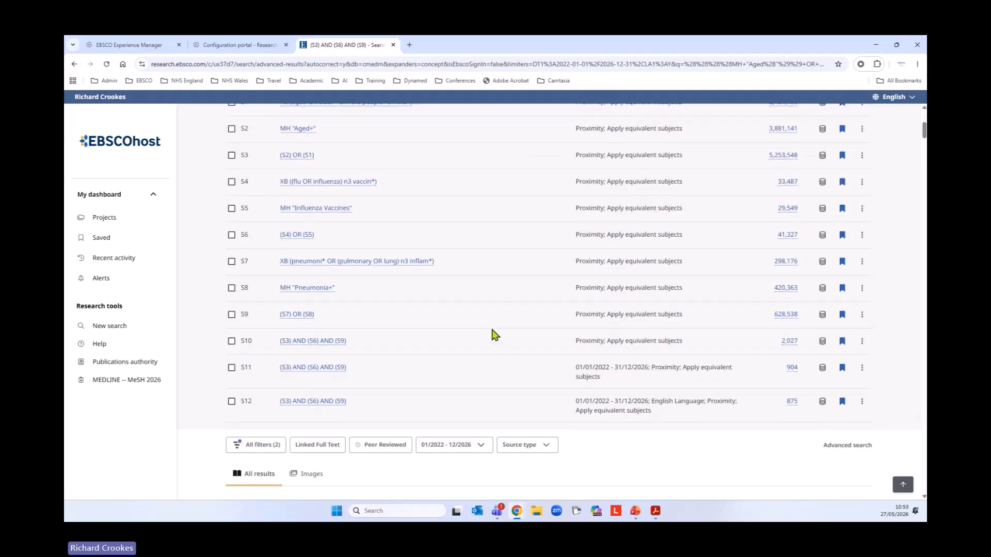
scroll(495, 335, up, 3)
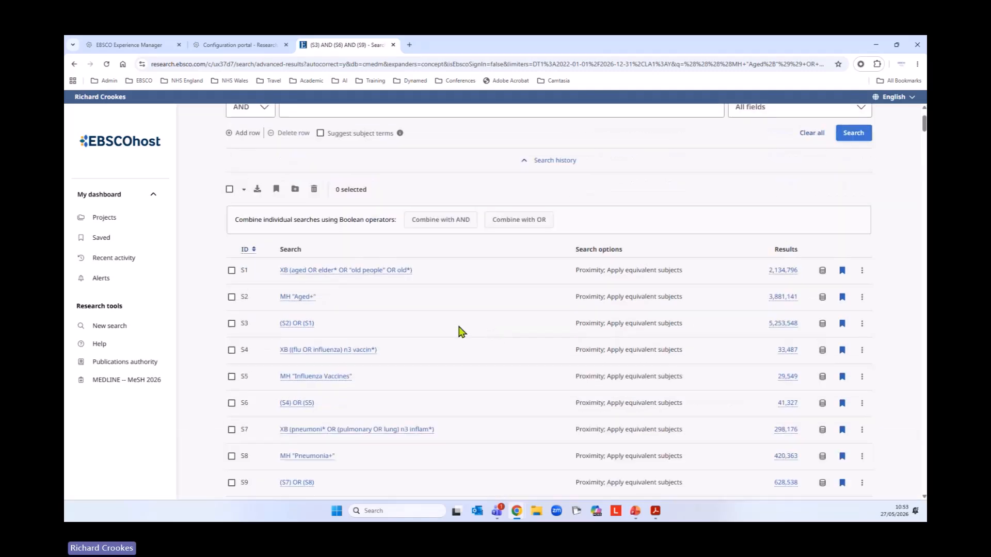
click(230, 190)
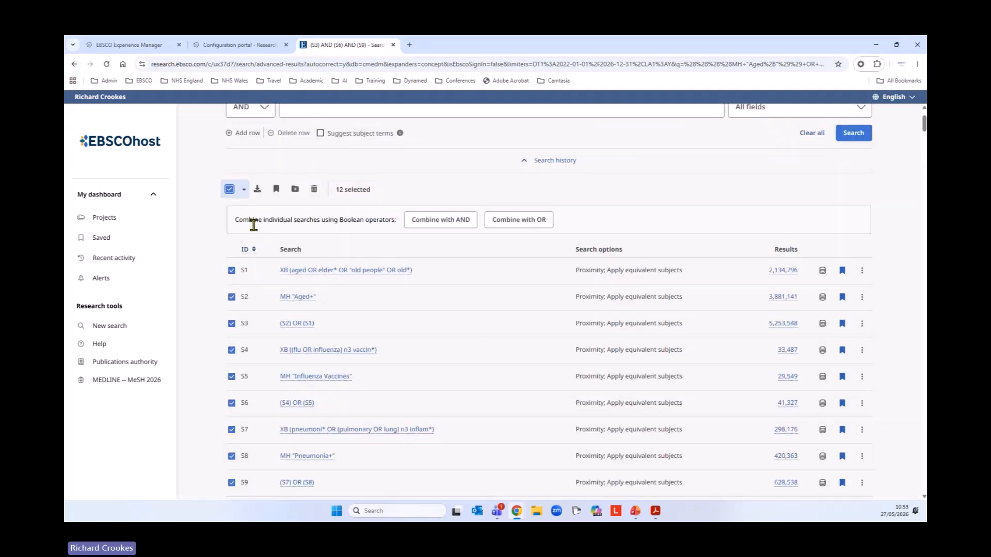
- Download the selected searches in PDF format, saving the file as EBSCO-Search-history-metadata-27_05_2026 in the Searching MEDLINE folder
click(257, 191)
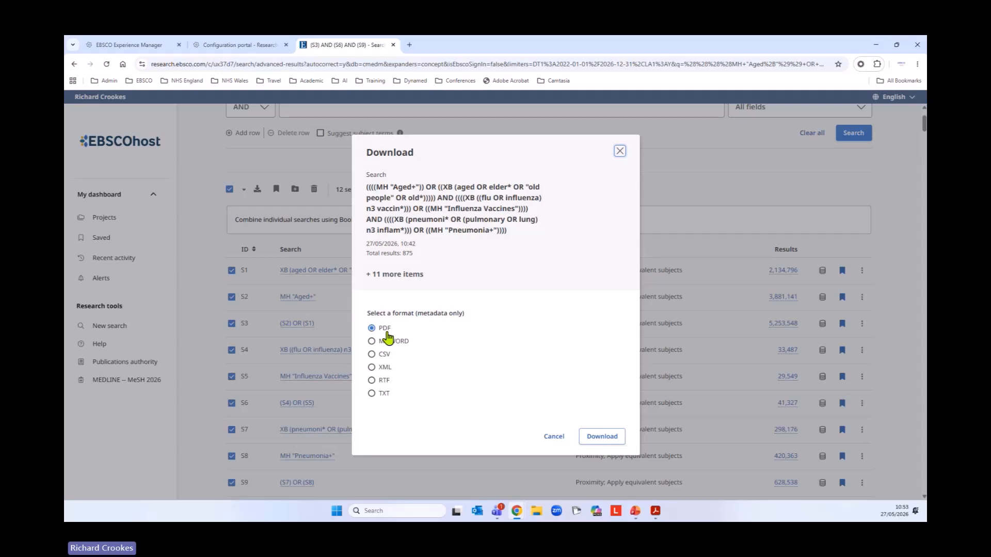
click(594, 438)
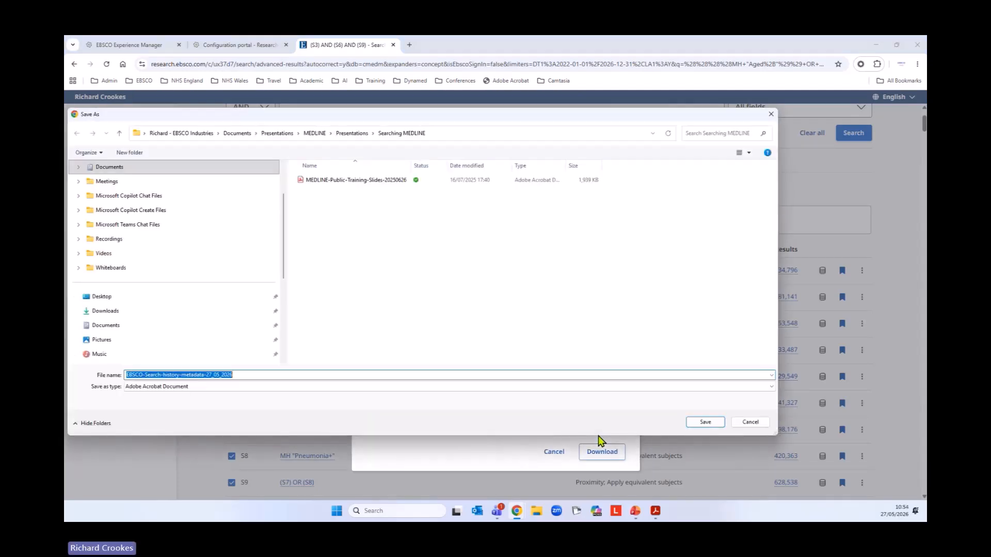
click(693, 423)
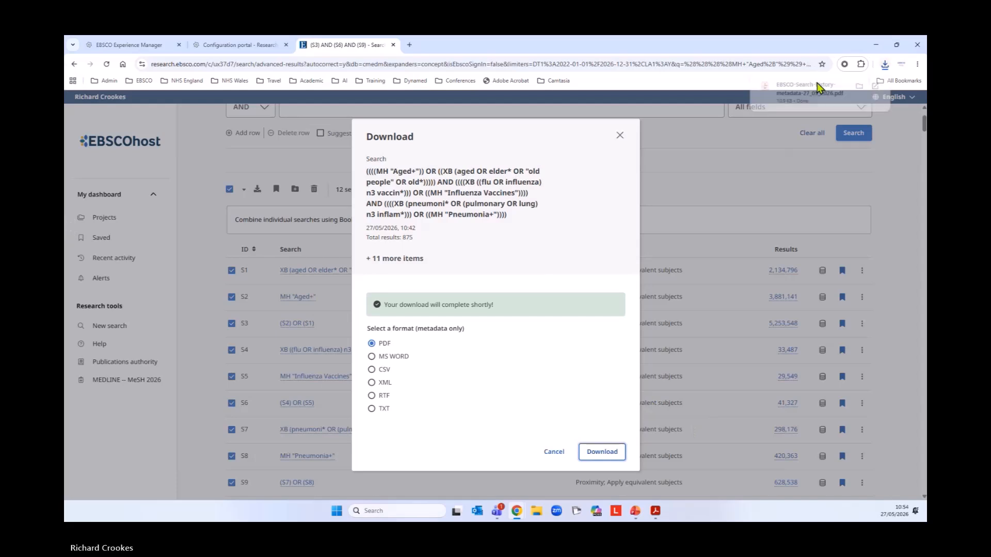
- Open the downloaded search history PDF in the browser, leaving the Acrobat extension's file access setting as it is
click(818, 89)
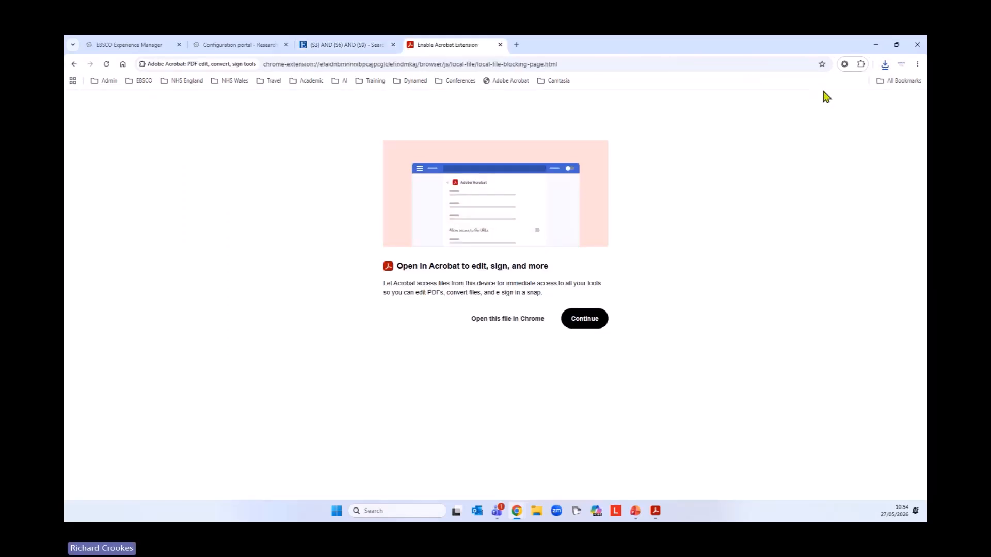
click(579, 319)
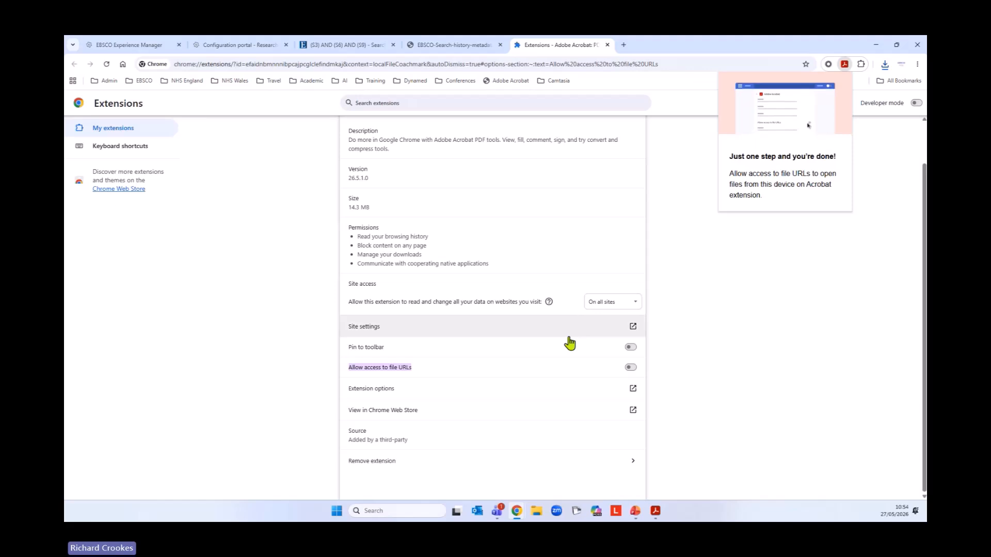
scroll(583, 354, up, 1)
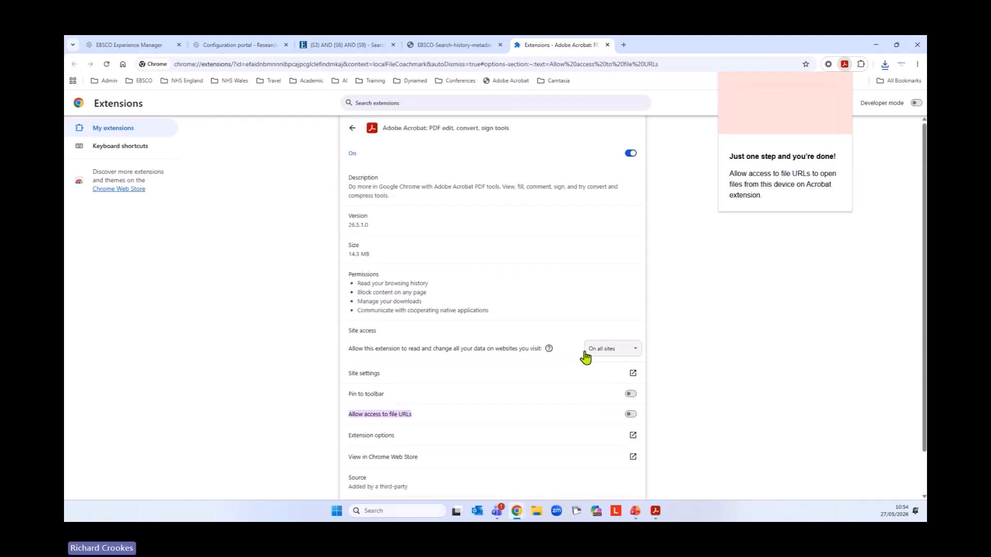
scroll(585, 358, down, 2)
scroll(524, 400, up, 2)
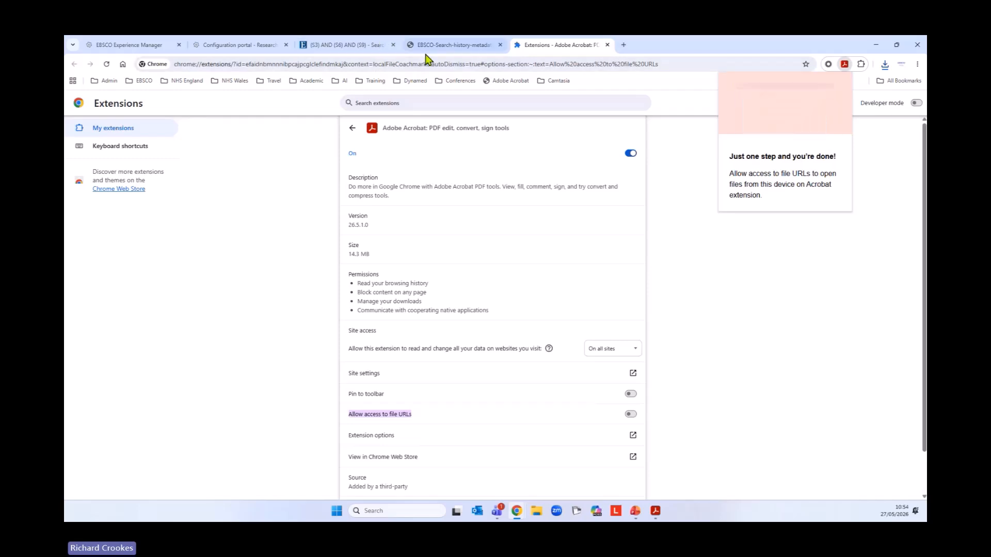
click(439, 46)
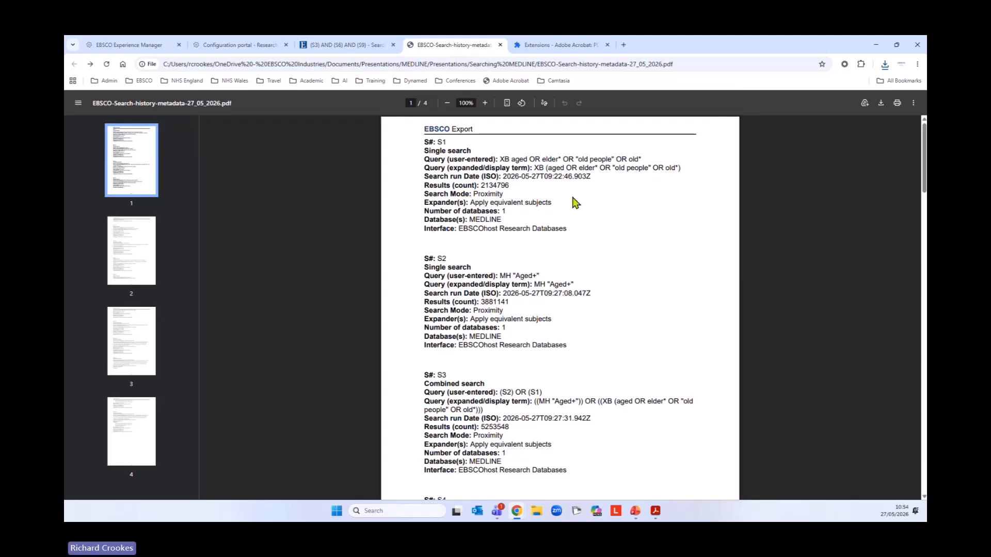
- Examine the queries, run dates, filters and search modes in the exported search history, with the pages fitted to the window width
scroll(671, 324, down, 12)
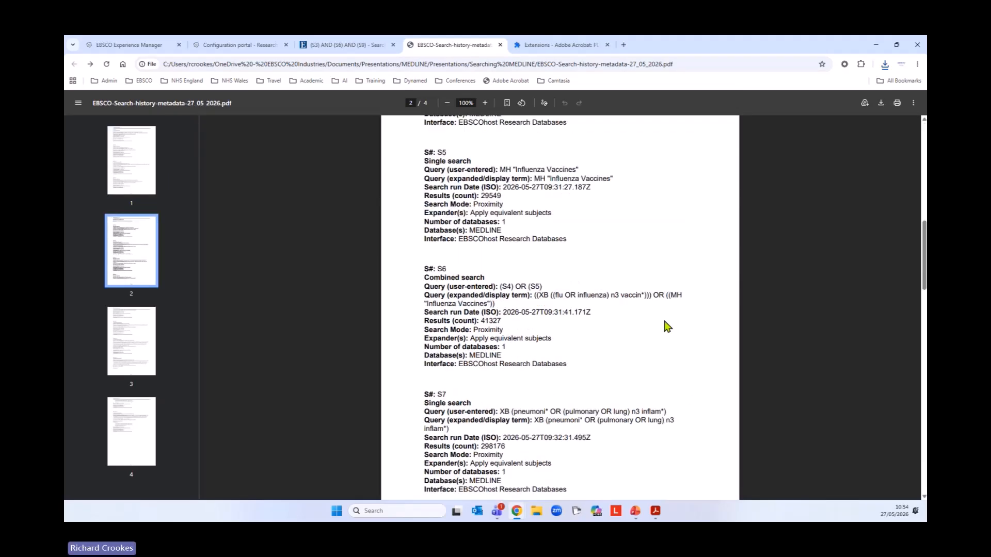
scroll(665, 329, down, 15)
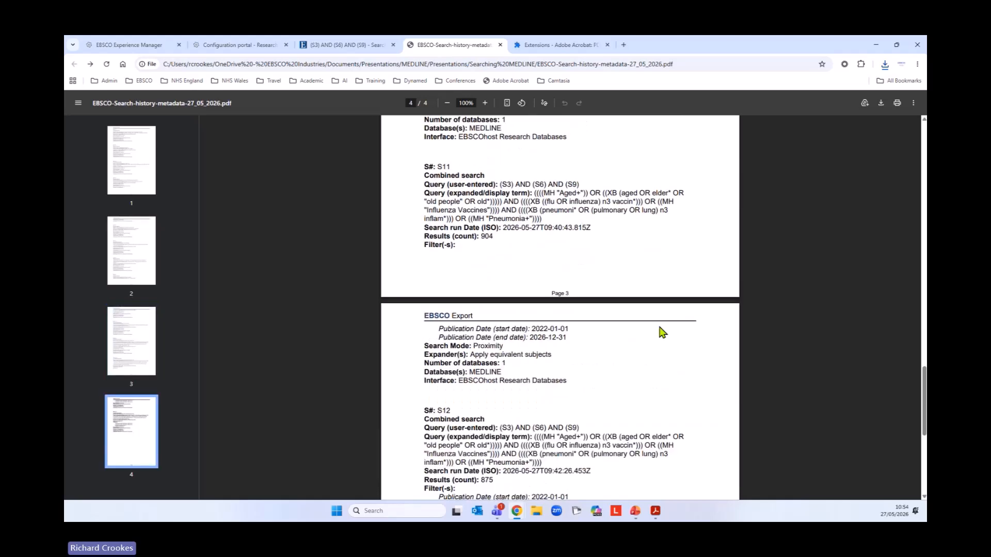
scroll(658, 331, down, 3)
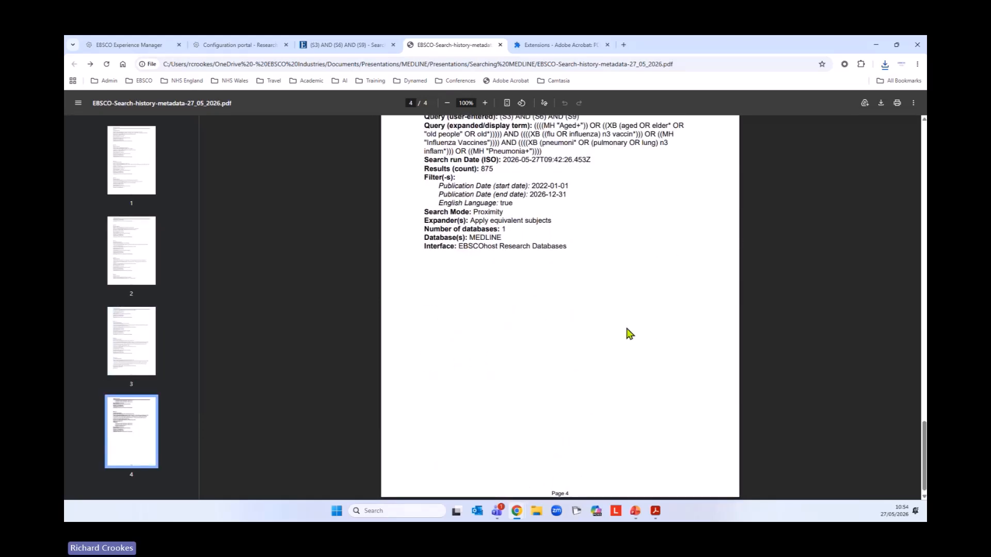
scroll(631, 333, up, 7)
scroll(630, 335, up, 1)
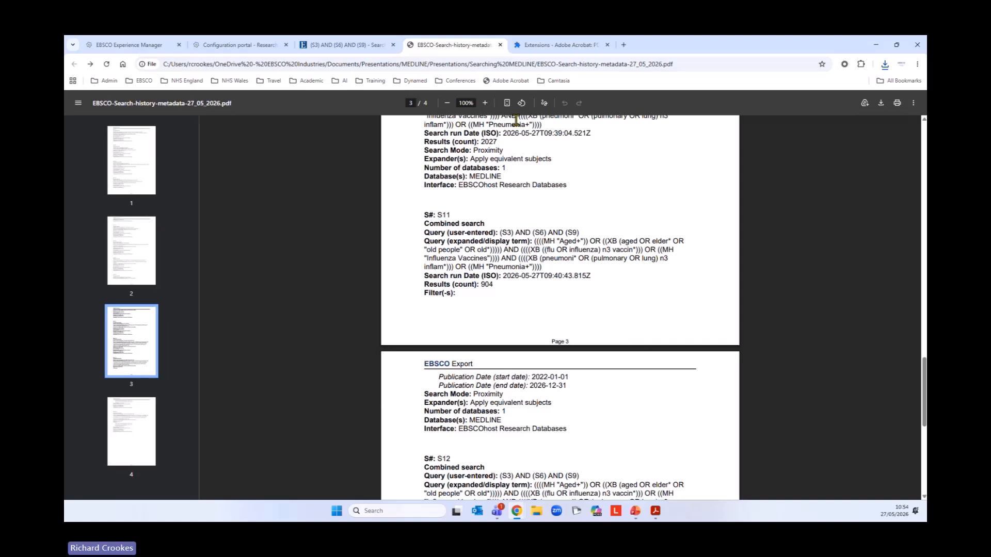
click(506, 103)
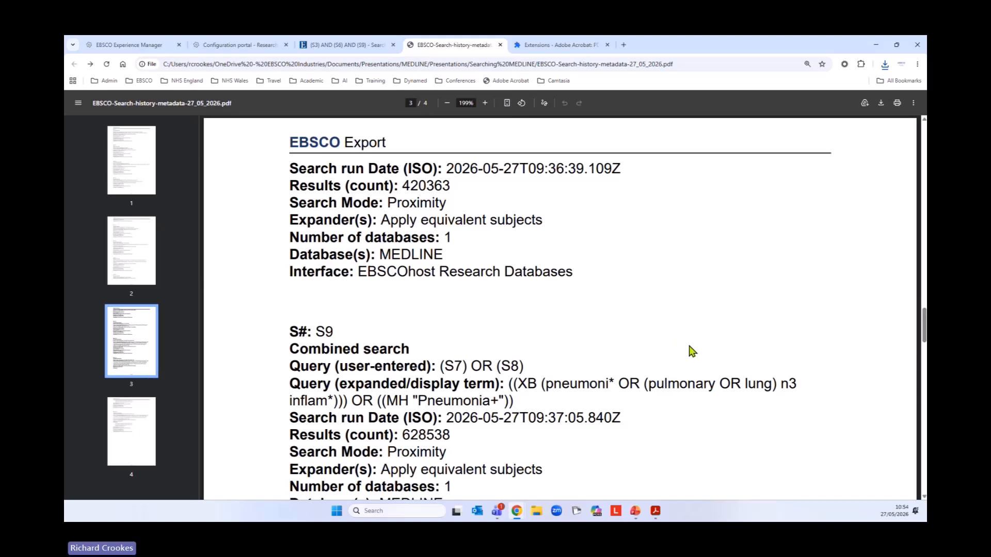
scroll(690, 347, up, 3)
scroll(690, 349, up, 10)
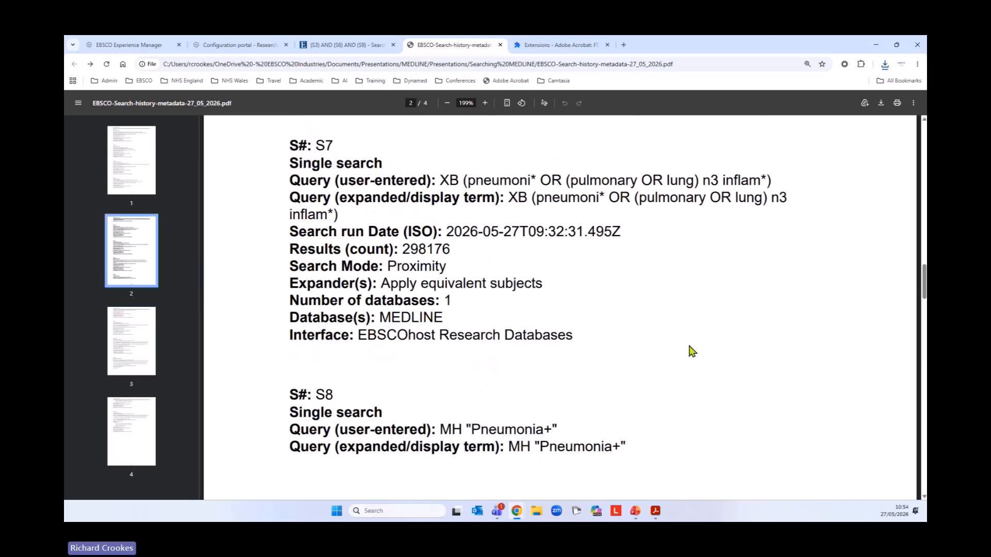
- Close the download dialog on the EBSCOhost search page and deselect all searches in the history
click(357, 45)
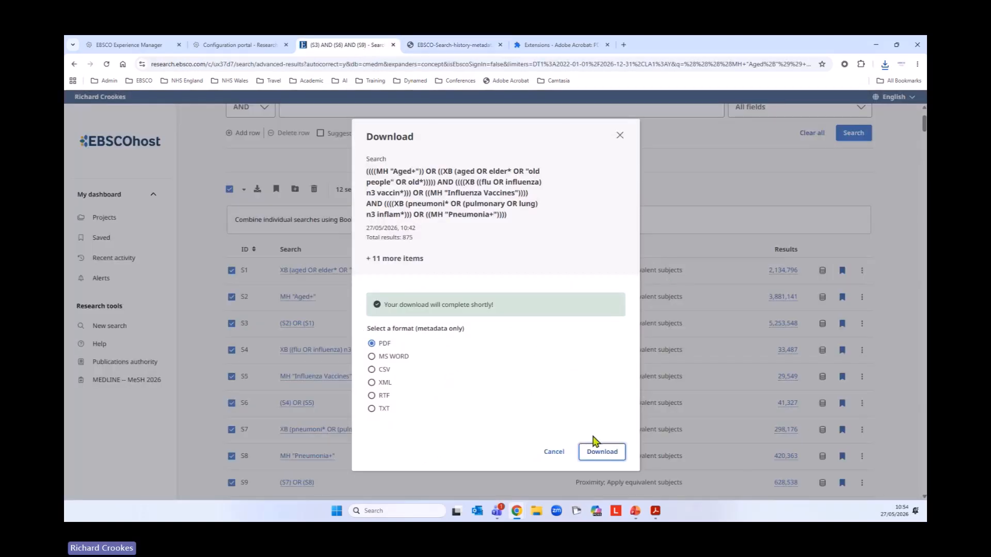
click(619, 461)
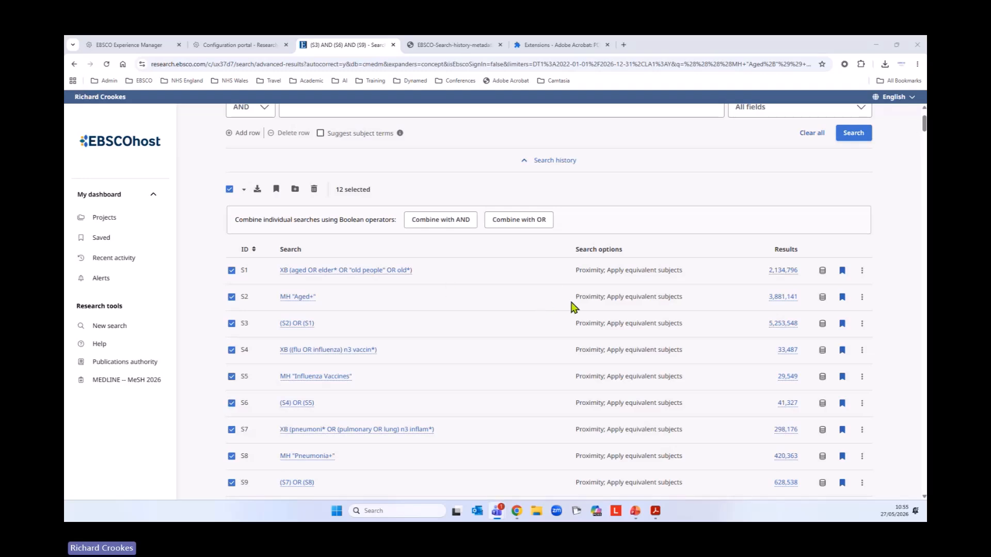
click(482, 311)
click(229, 190)
scroll(438, 296, down, 1)
scroll(438, 297, down, 2)
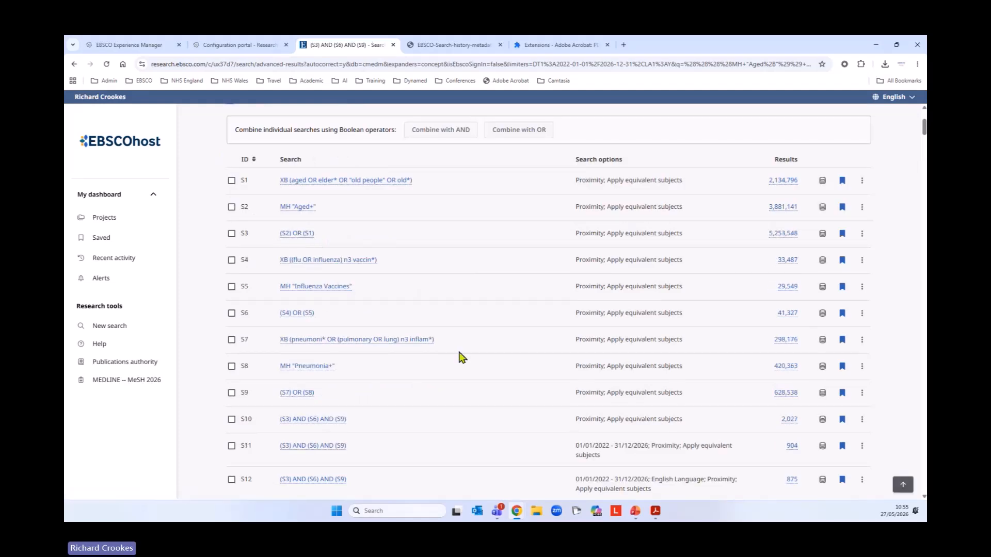
- Run a new MEDLINE search combining two earlier searches by their IDs with the query S1 OR S2
scroll(471, 395, up, 5)
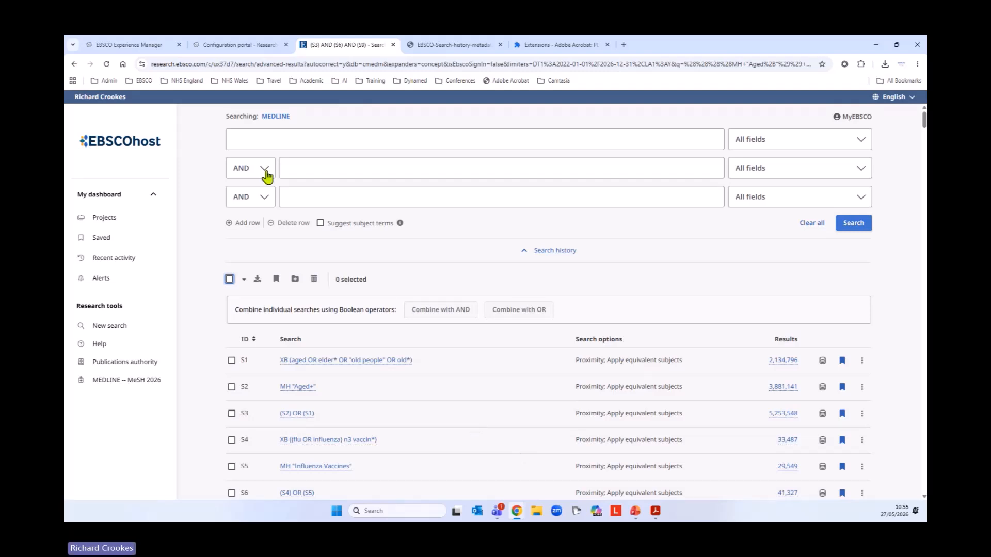
click(268, 136)
text(S)
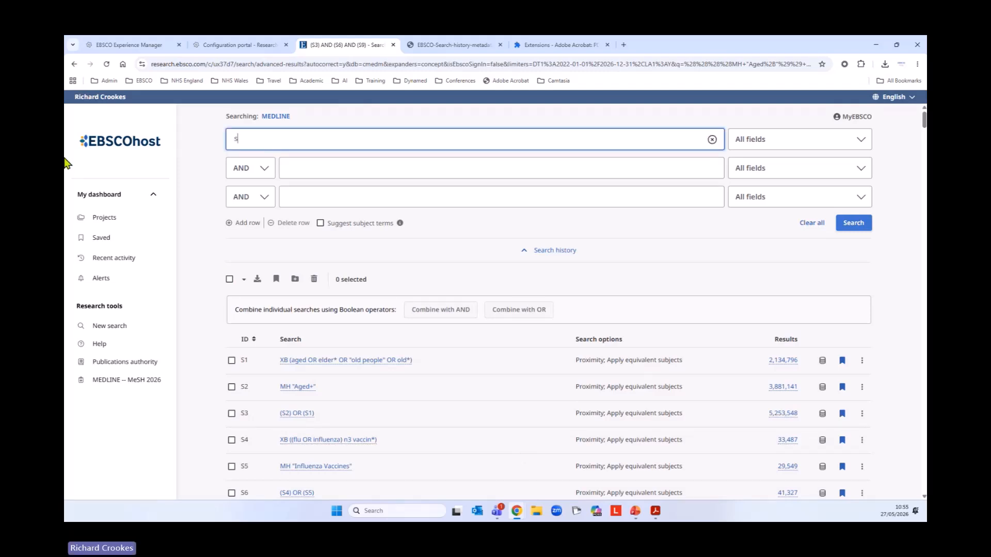
text(1 or)
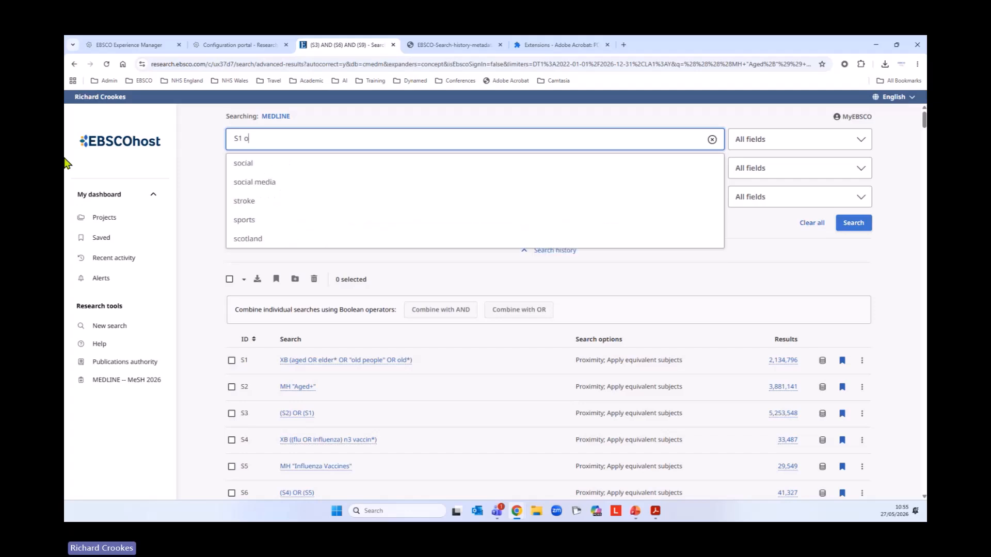
key(BackSpace)
key(BackSpace)
key(BackSpace)
text(OR S2)
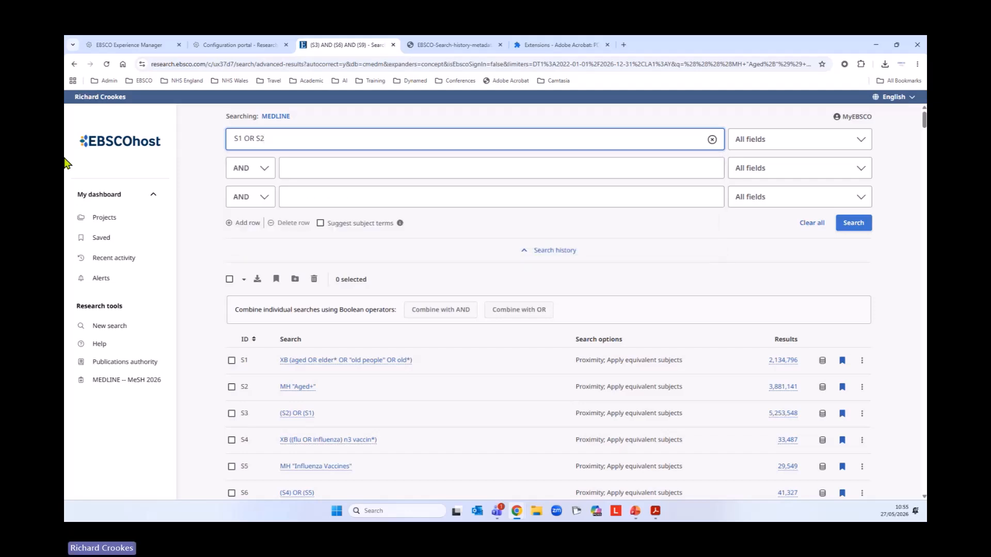
click(854, 227)
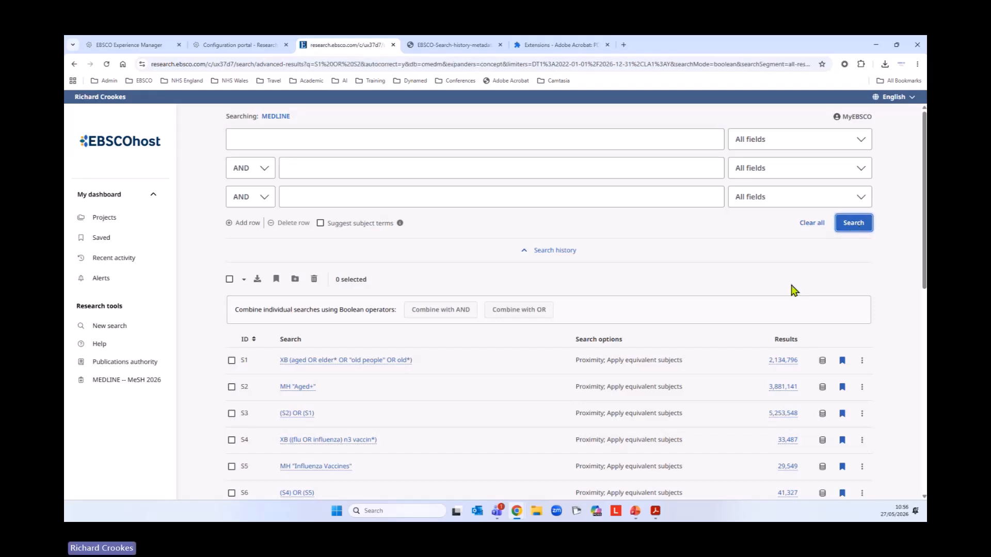
- Delete search S13, the S1 OR S2 query, from the search history
scroll(497, 326, down, 3)
scroll(498, 326, down, 3)
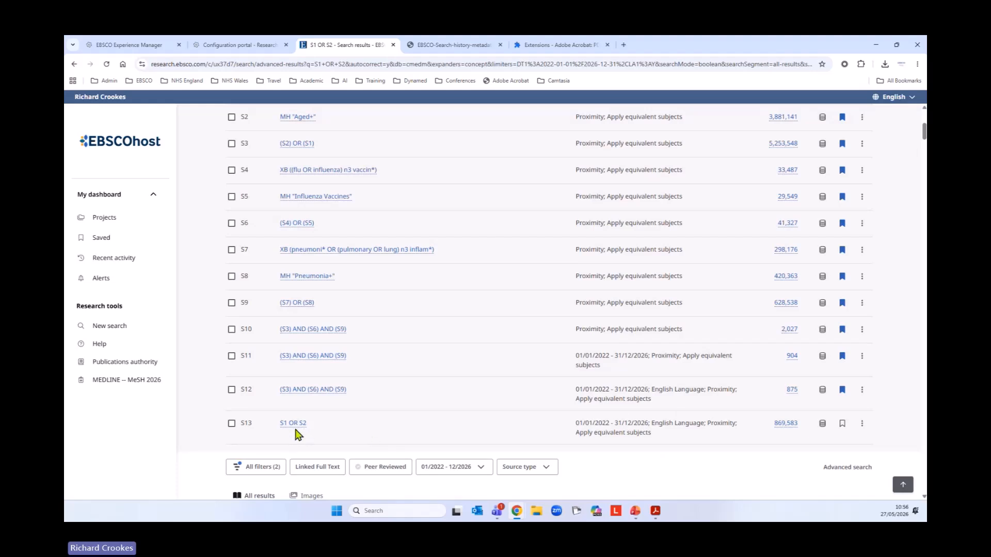
scroll(377, 452, up, 1)
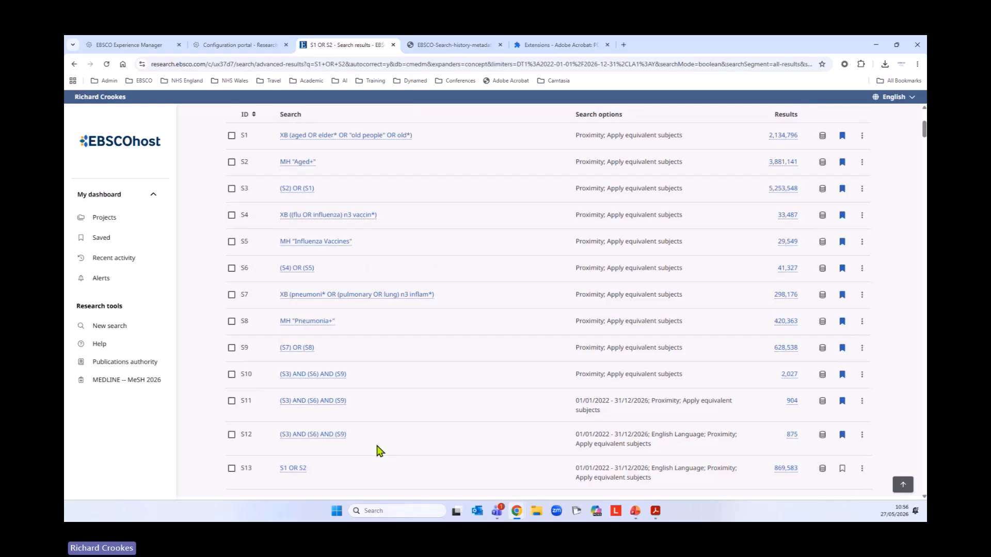
scroll(380, 452, down, 3)
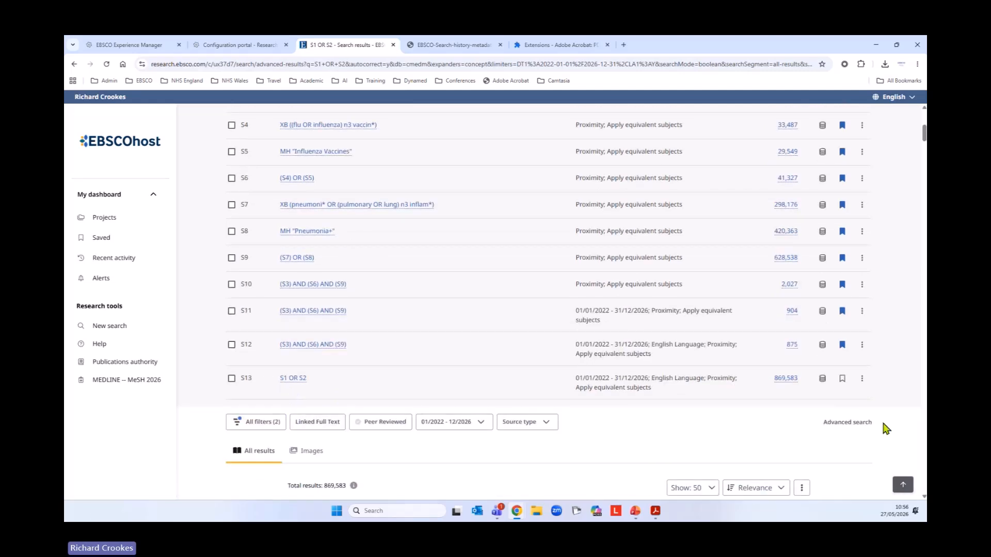
click(862, 379)
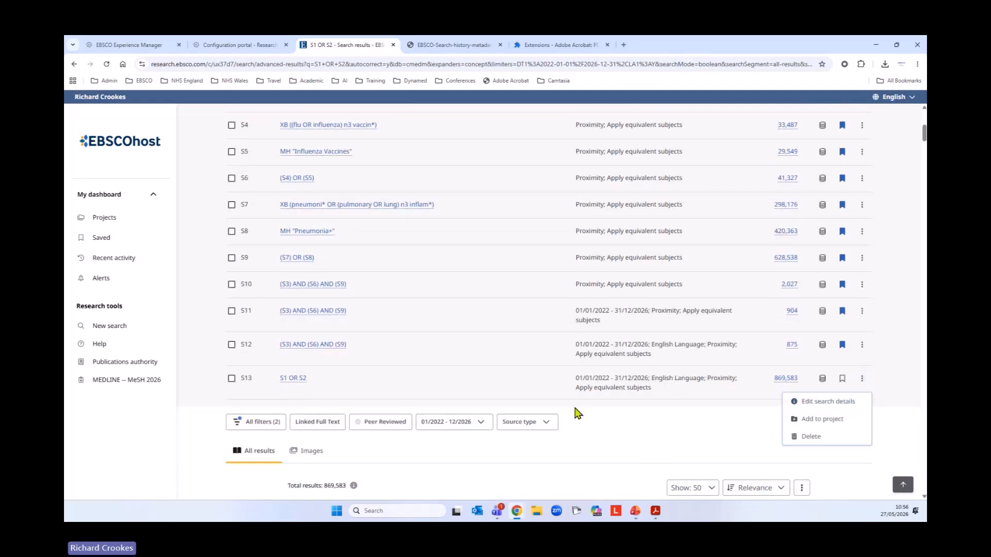
click(809, 438)
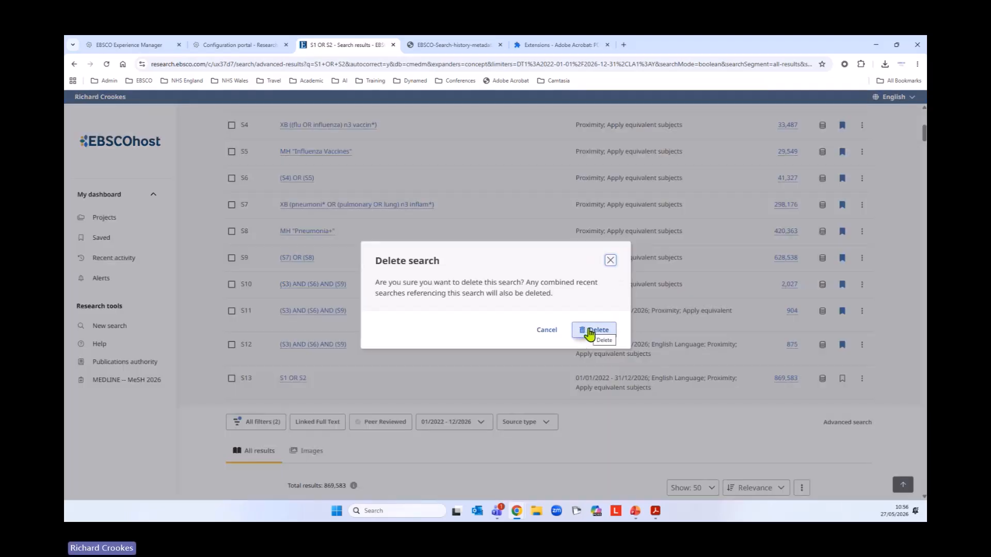
click(590, 330)
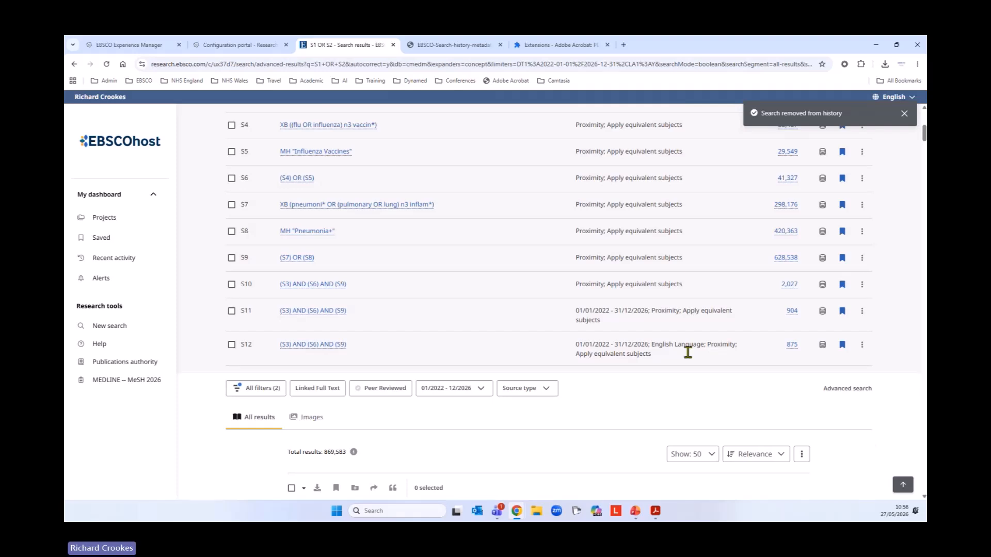
- Reopen the results of search S12, the English-language combination of S3, S6 and S9, from the search history
scroll(703, 378, down, 3)
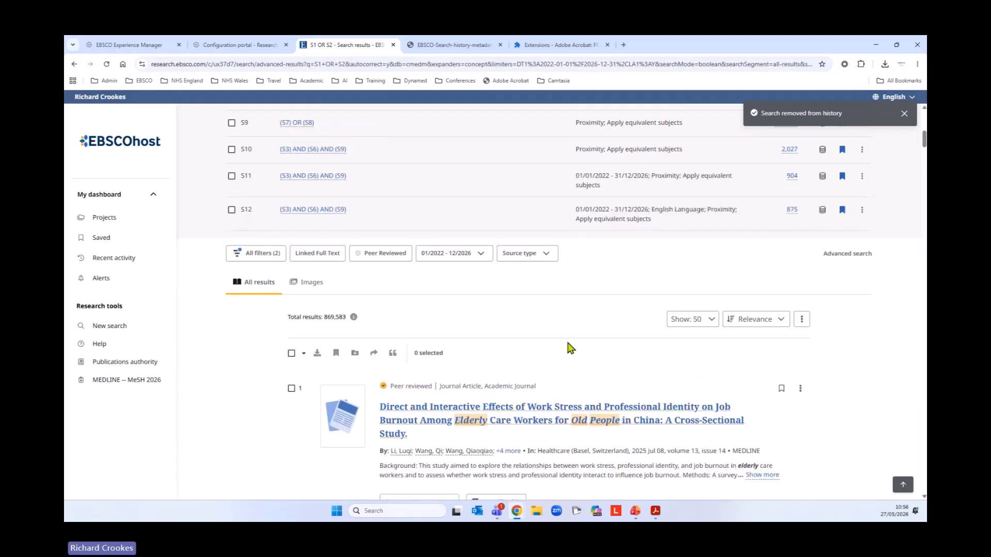
scroll(826, 278, up, 1)
click(792, 255)
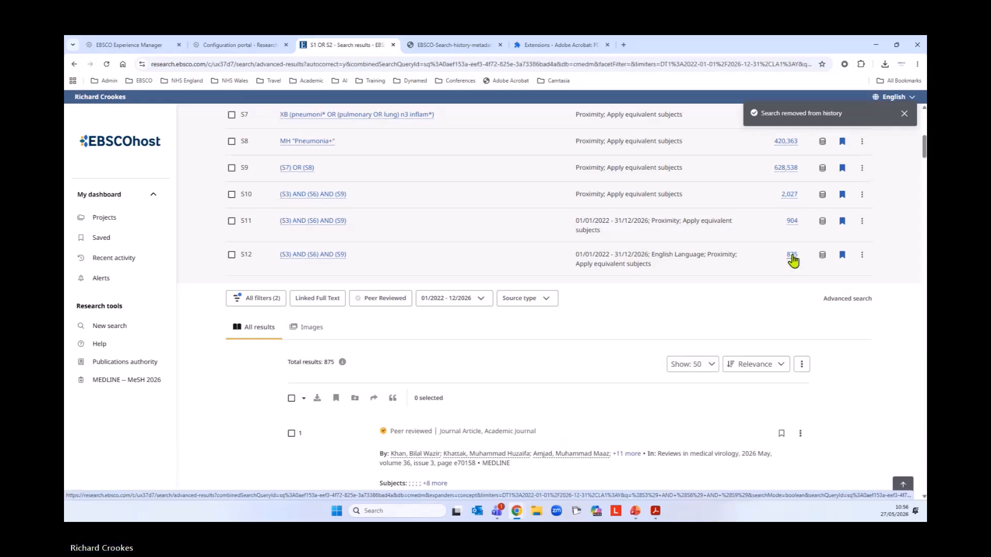
scroll(810, 343, down, 3)
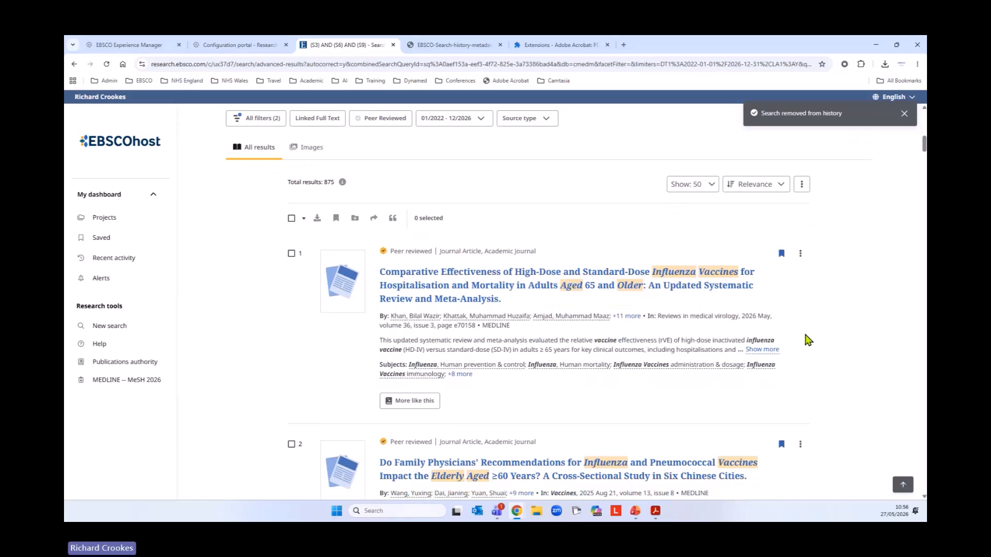
- View the detailed record of the first article, on high-dose and standard-dose influenza vaccines, and return to the results
click(485, 289)
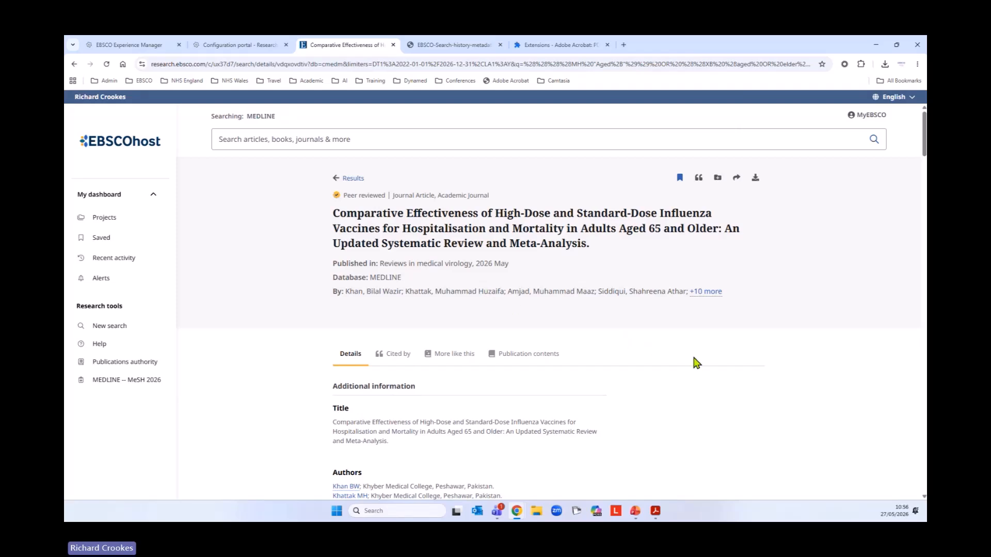
scroll(705, 365, down, 3)
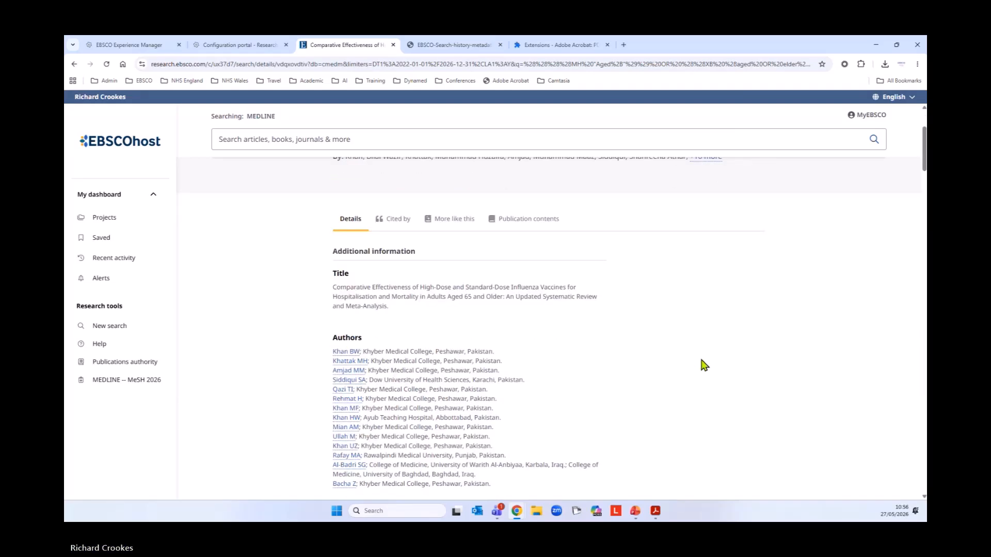
scroll(704, 363, up, 3)
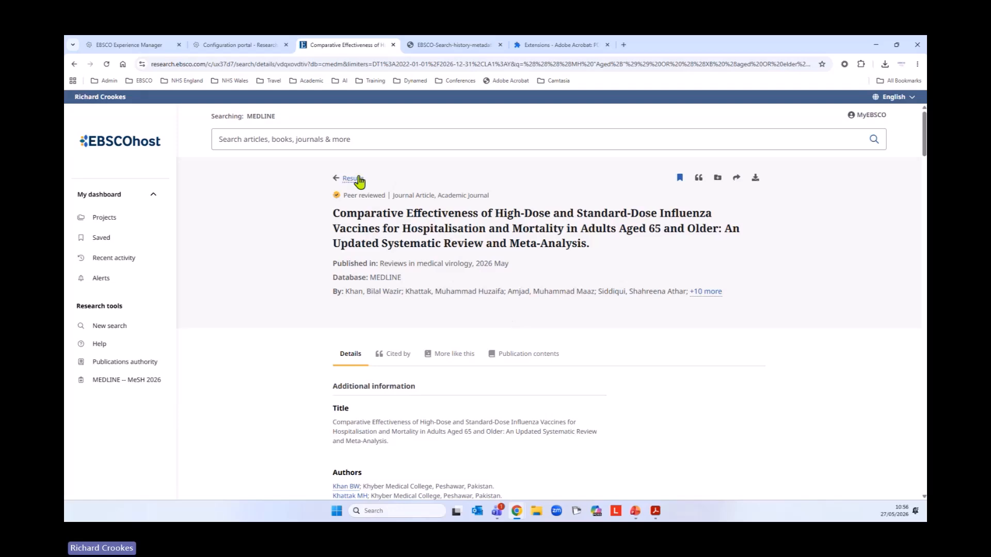
click(356, 178)
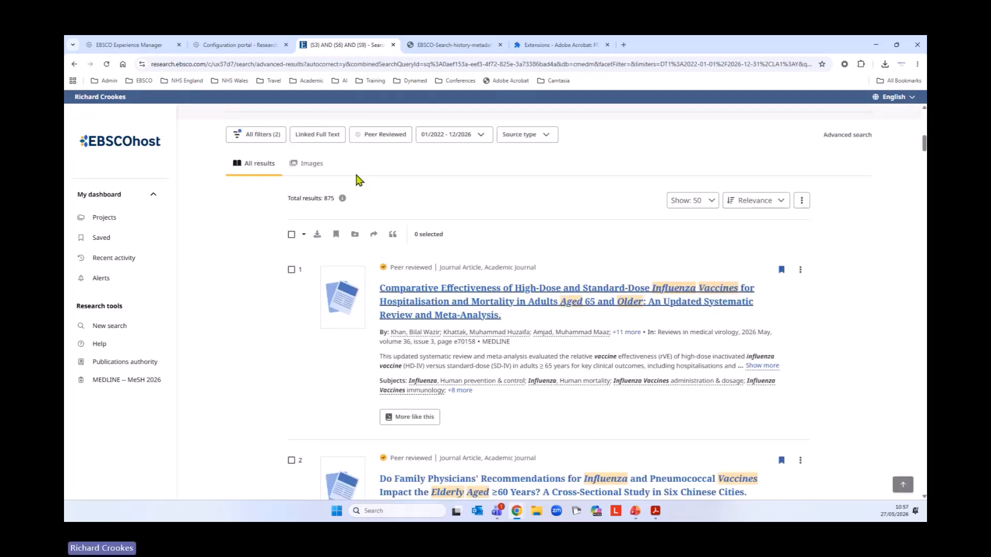
- View the recommendations similar to the first article, on high-dose and standard-dose influenza vaccines, and close them
scroll(695, 374, down, 3)
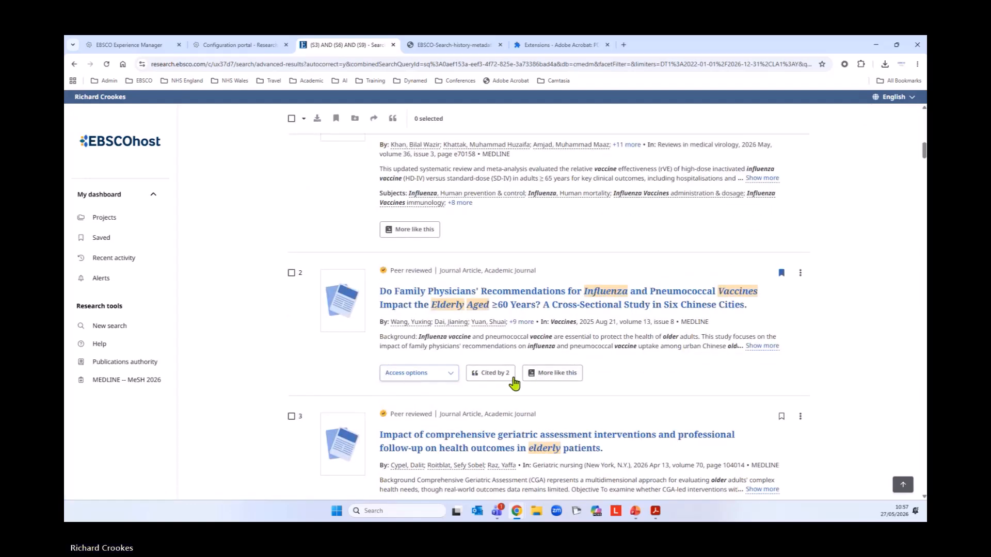
scroll(544, 378, up, 4)
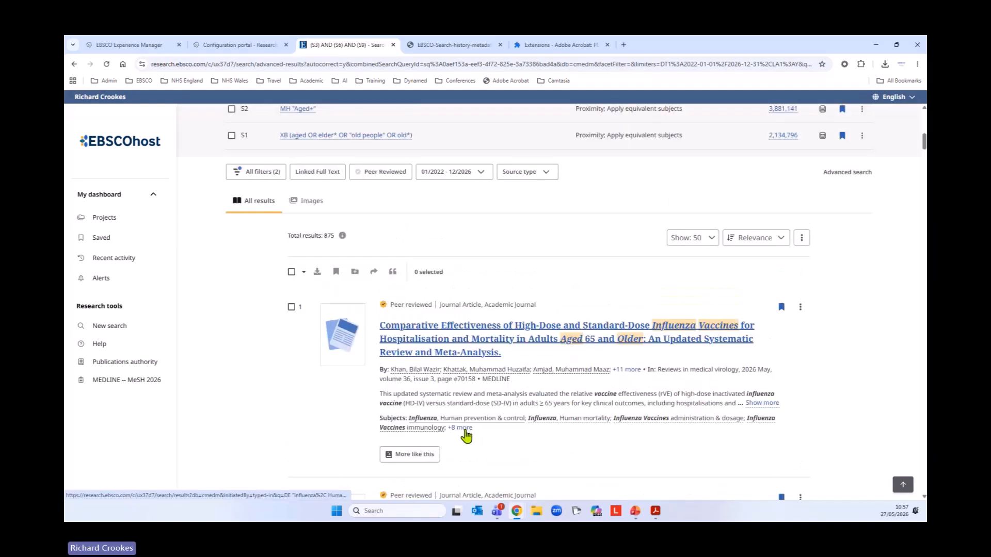
click(426, 454)
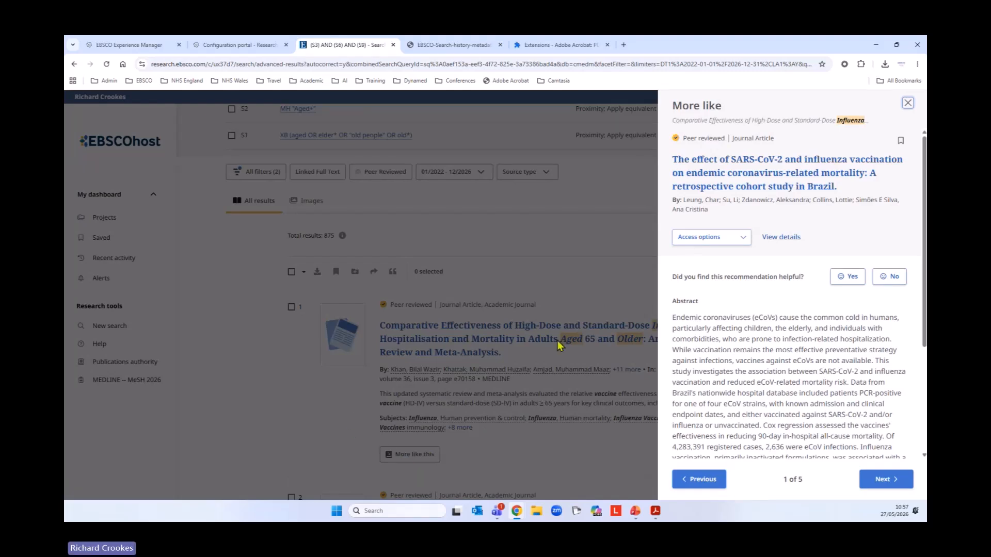
click(908, 104)
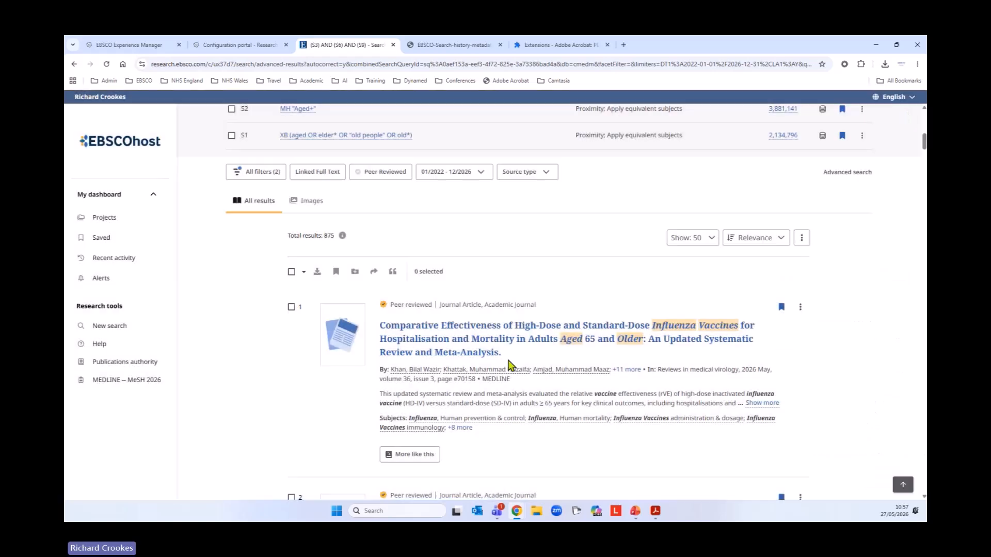
- View the articles citing result 14, on high-dose influenza vaccine cost-effectiveness in Japanese older adults, and close the list
scroll(294, 372, down, 3)
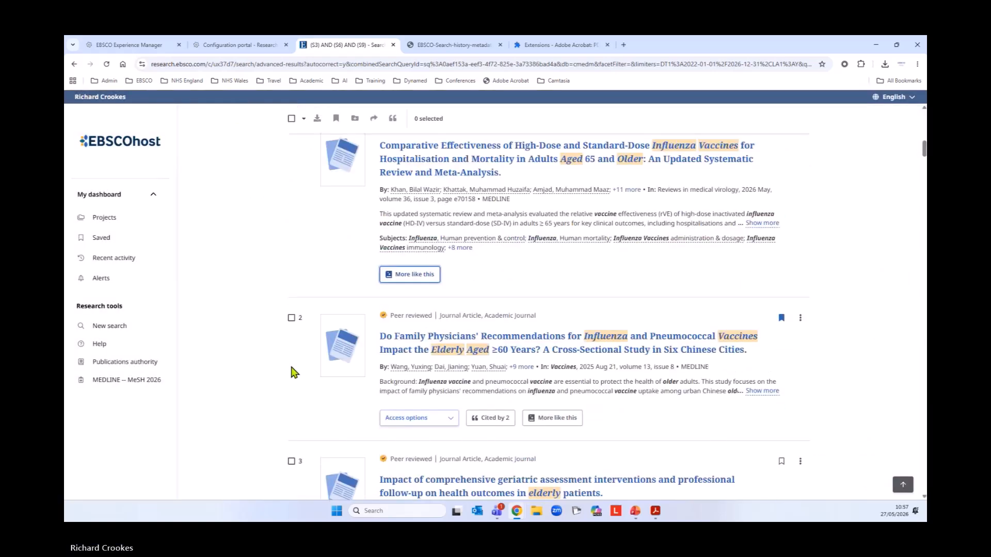
scroll(294, 372, down, 1)
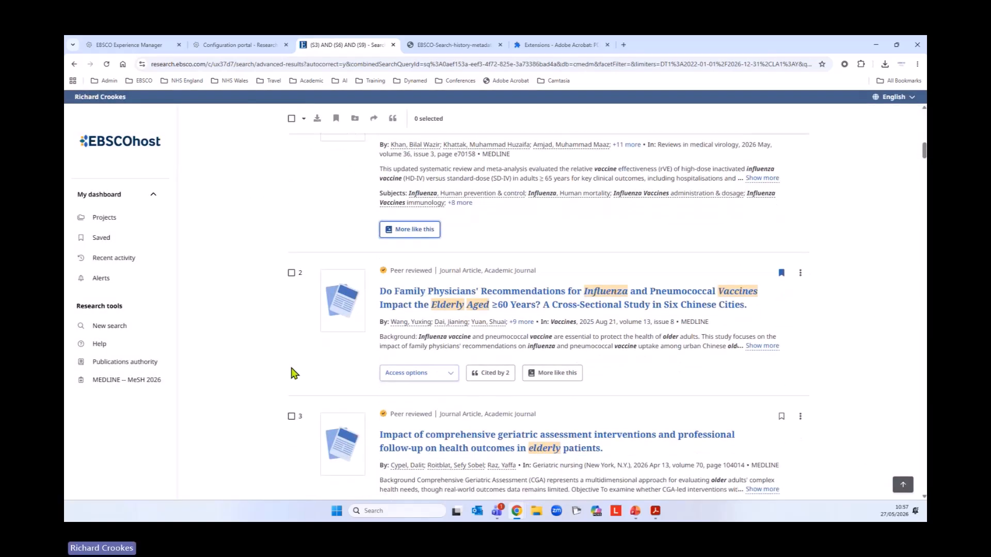
scroll(292, 373, down, 5)
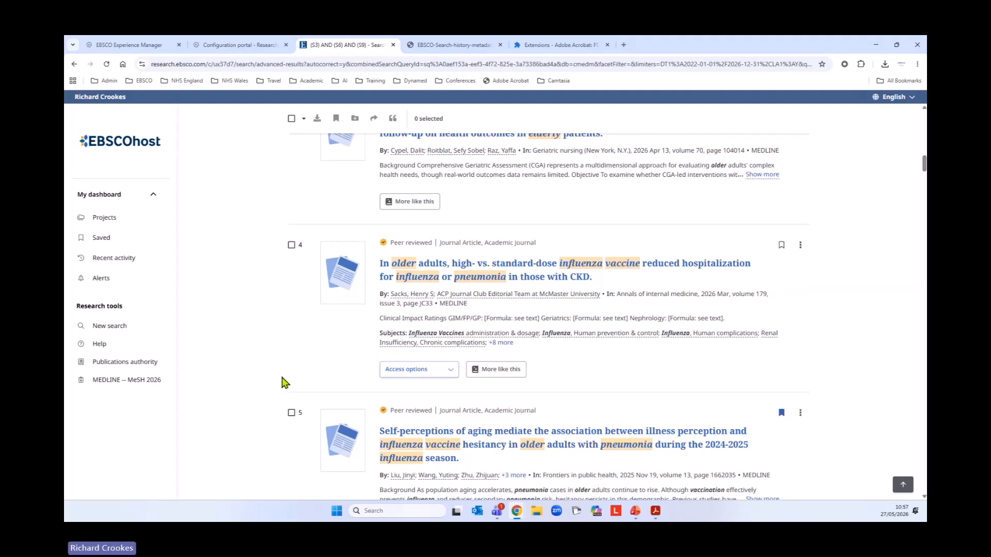
scroll(641, 355, down, 5)
scroll(641, 355, down, 7)
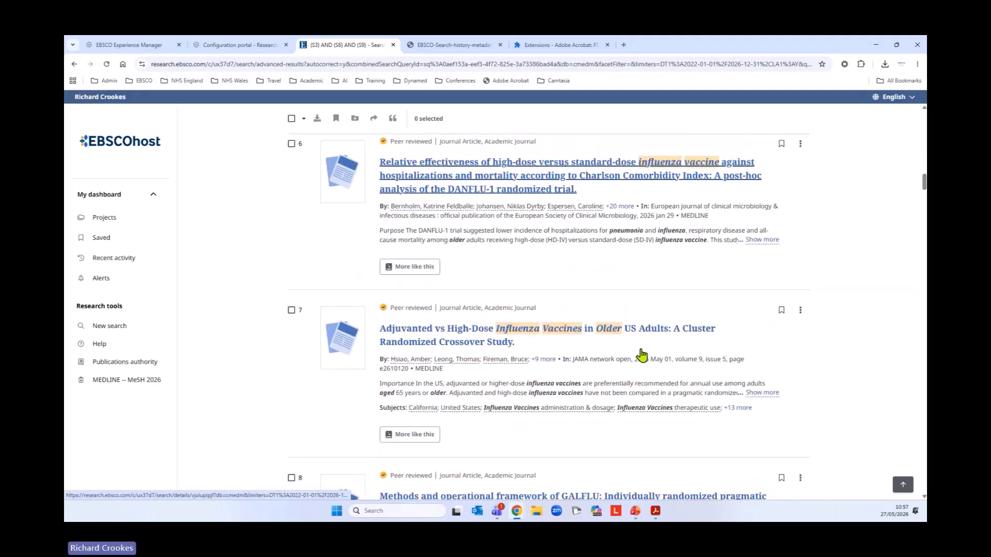
scroll(641, 355, down, 7)
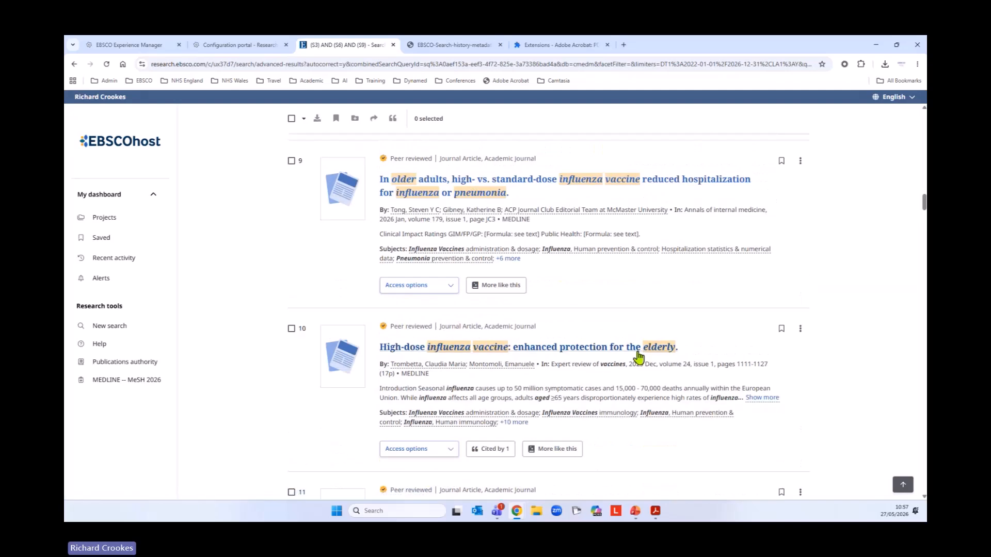
scroll(608, 391, down, 11)
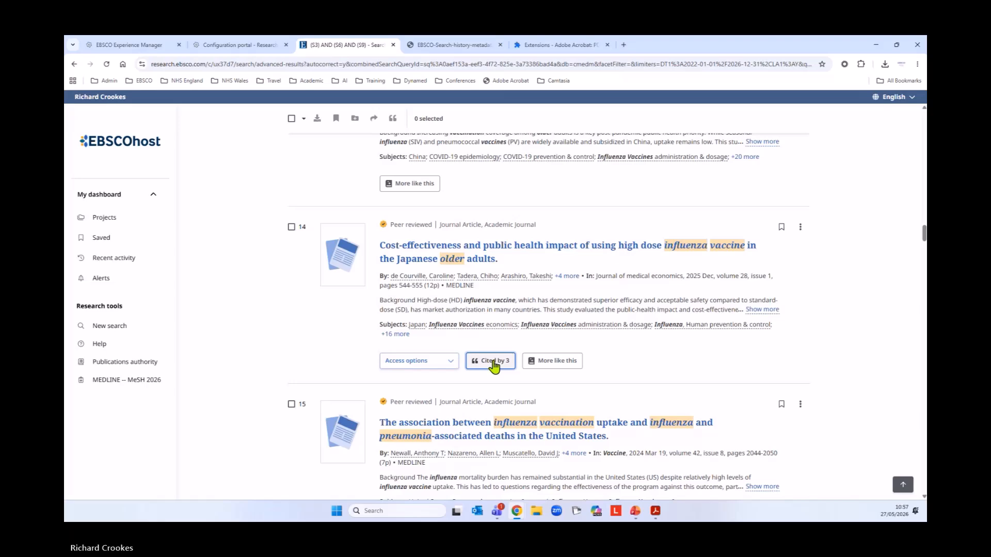
click(492, 361)
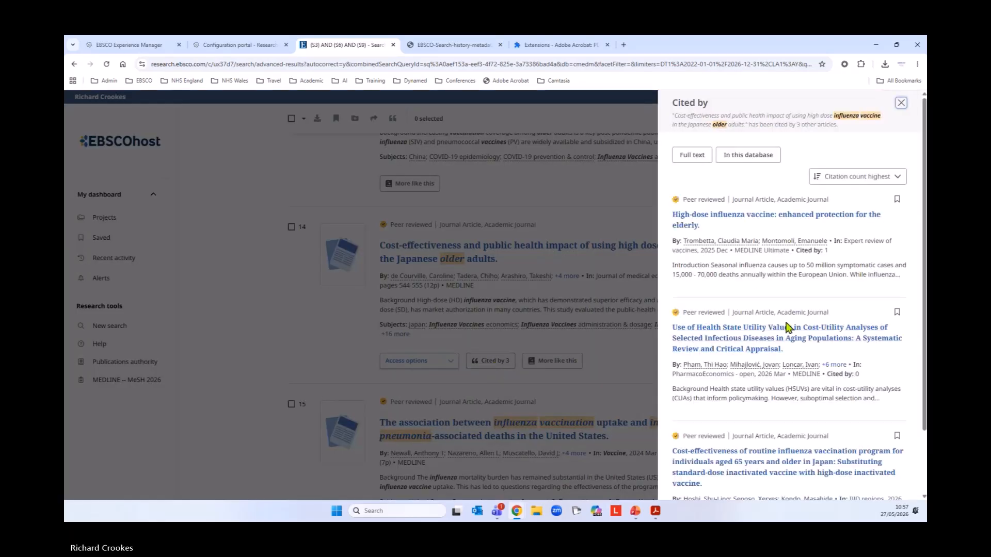
scroll(785, 330, down, 2)
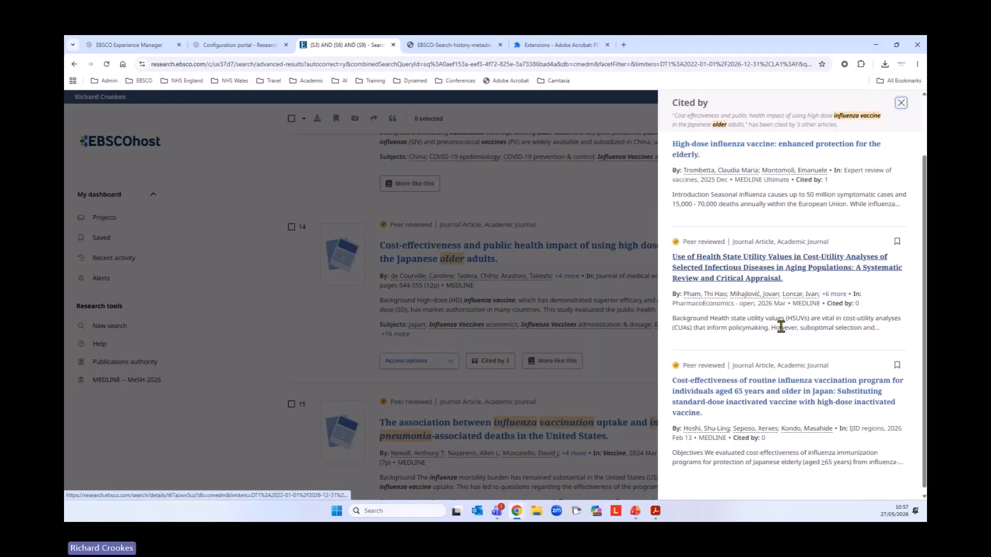
click(901, 102)
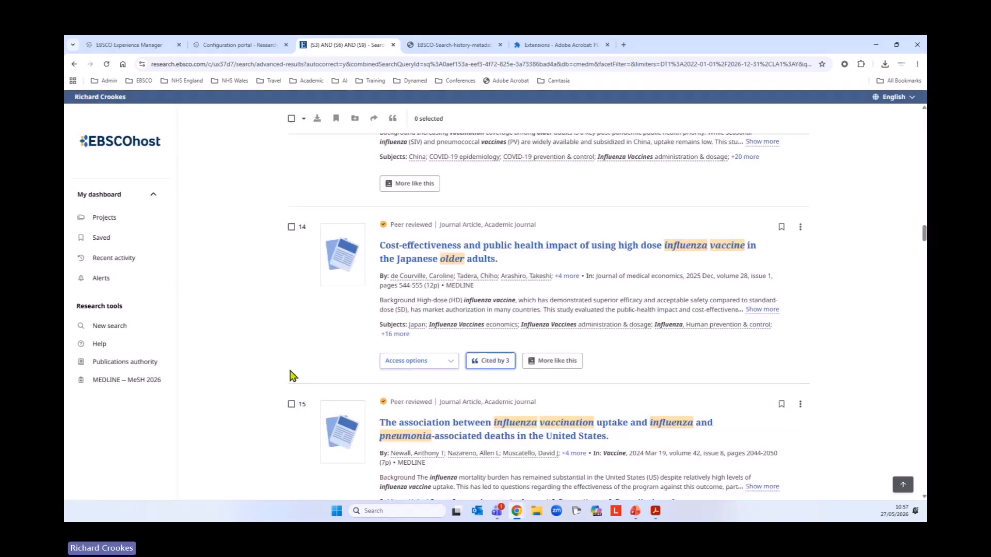
- Expand the abstract of result 15, on influenza vaccination uptake in the United States, view its record's references, and return to the results
scroll(301, 346, down, 3)
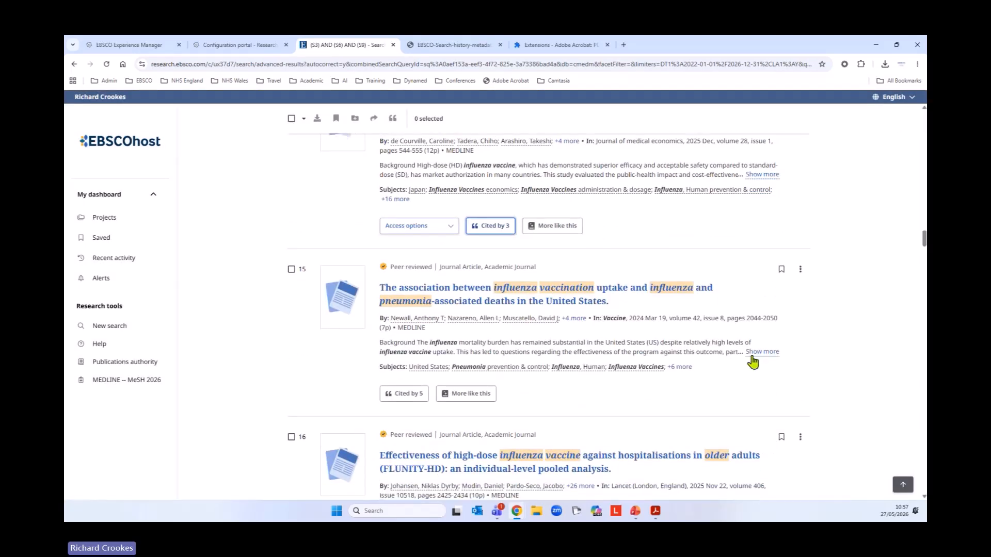
click(762, 352)
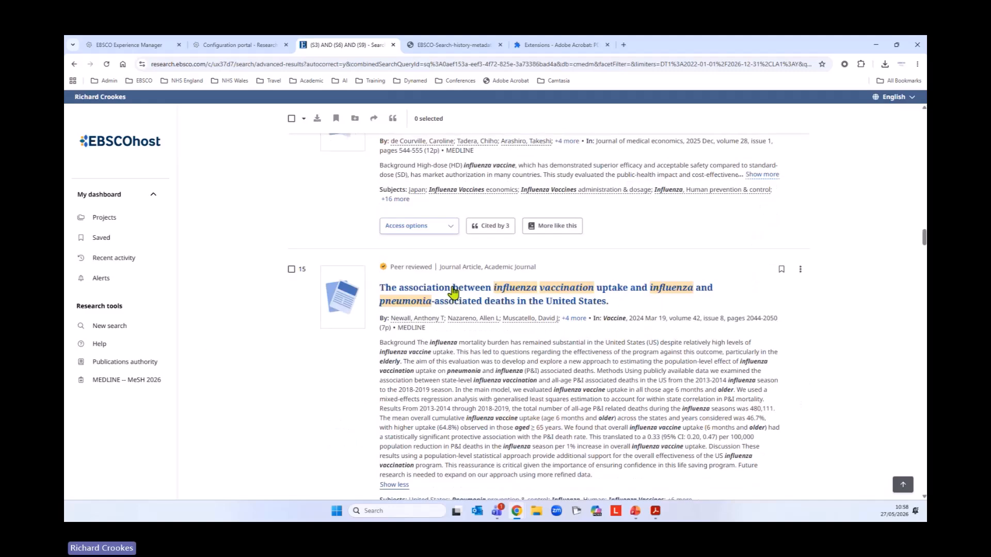
click(480, 288)
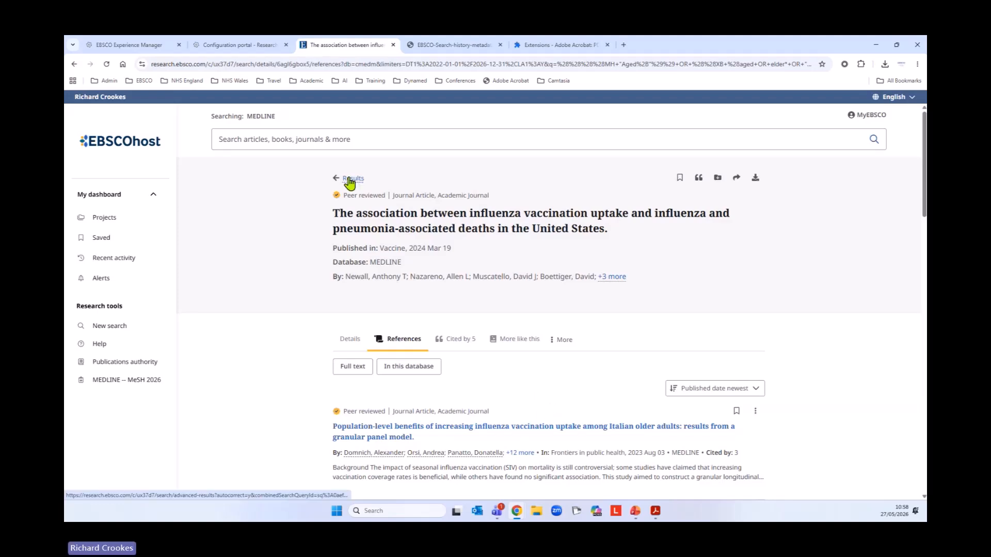
click(350, 180)
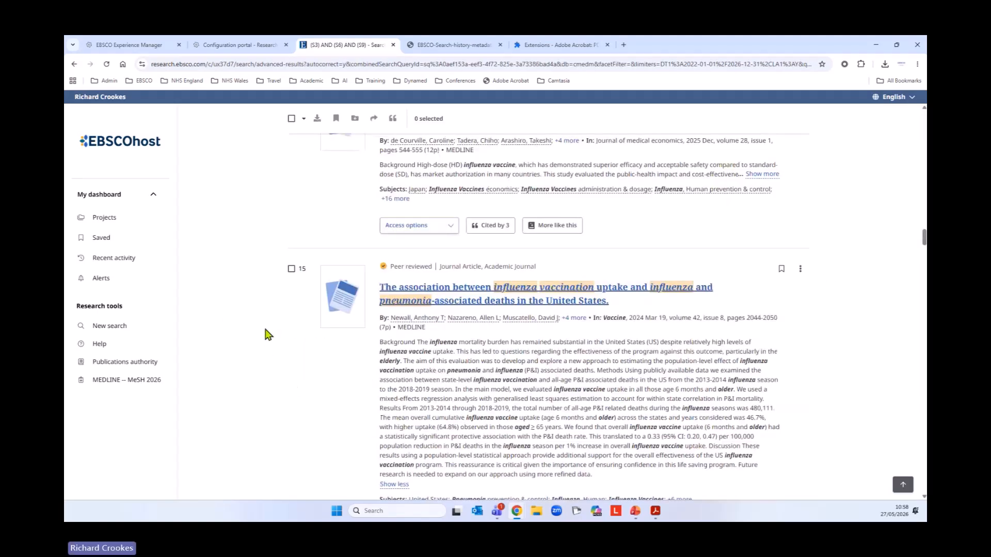
- View the articles citing result 16, the FLUNITY-HD individual-level pooled analysis, and close the list
scroll(266, 335, down, 5)
scroll(266, 335, down, 2)
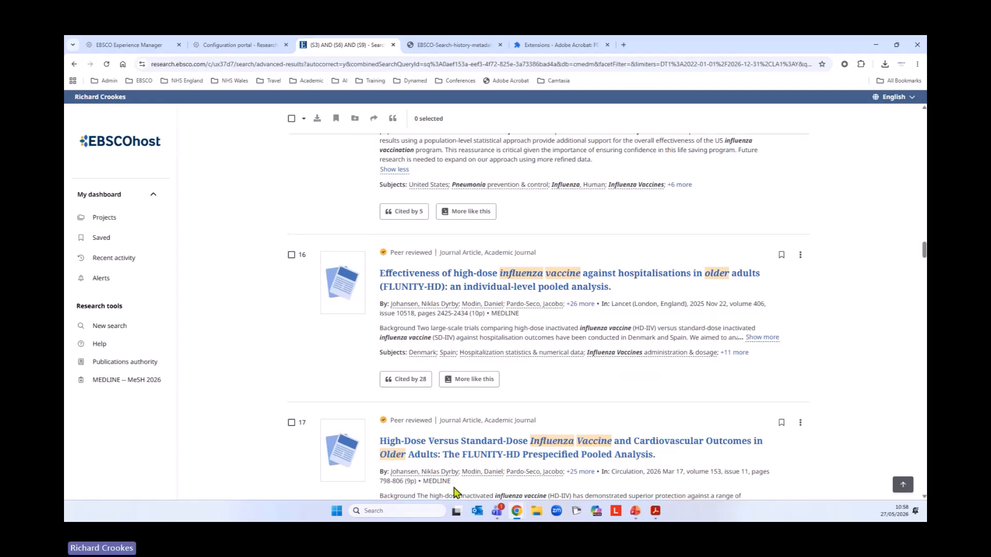
scroll(733, 365, down, 2)
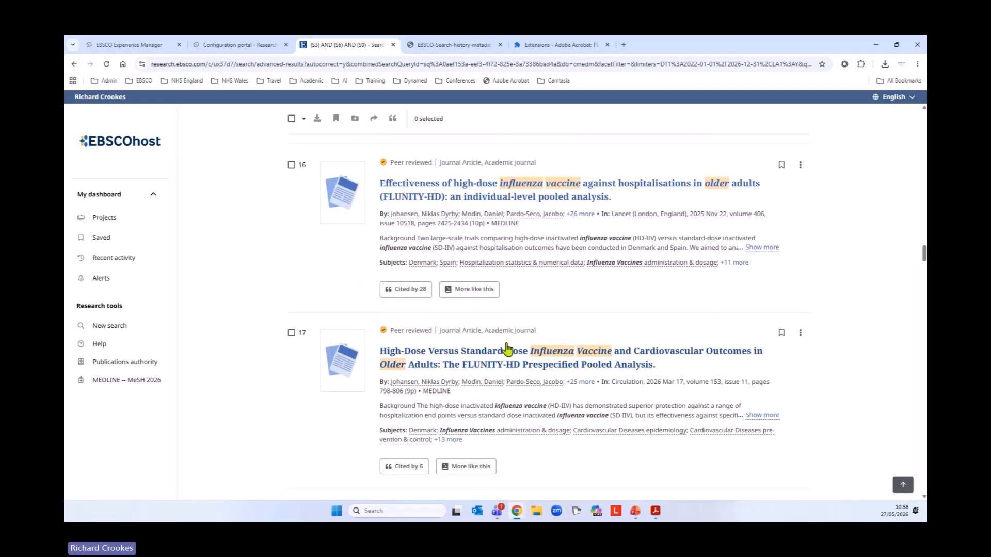
click(413, 295)
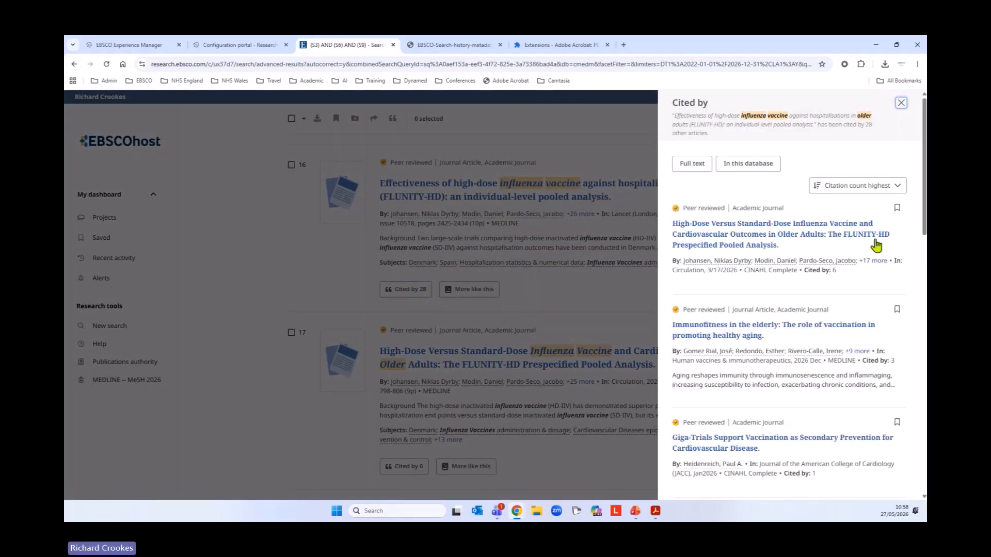
click(901, 103)
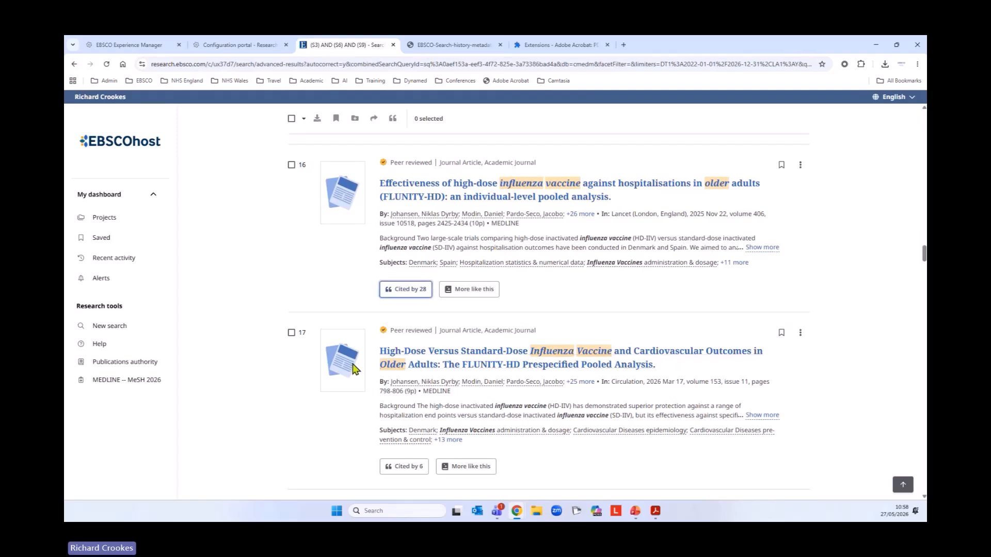
- Leave the search results and open the saved records in the dashboard
scroll(546, 419, up, 1)
scroll(546, 419, up, 20)
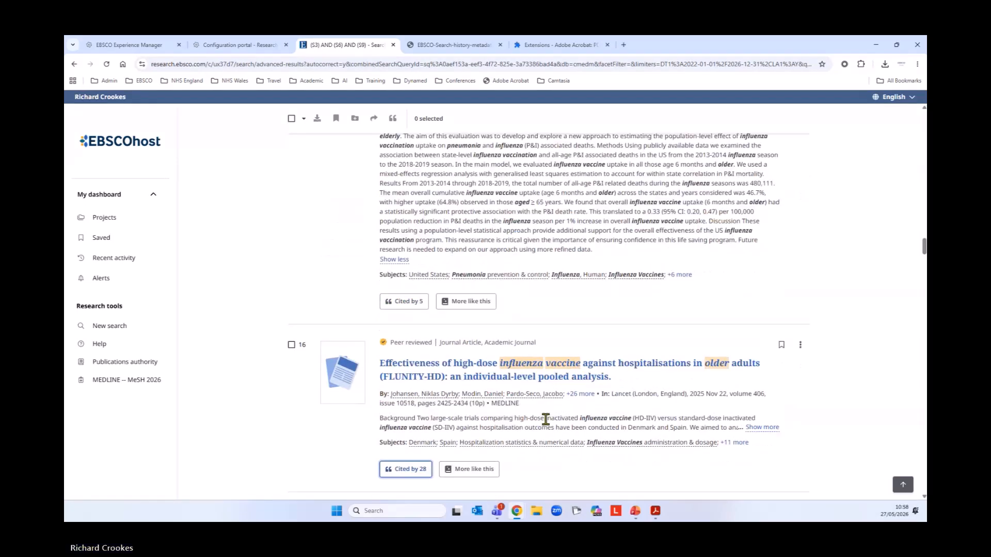
scroll(547, 419, up, 20)
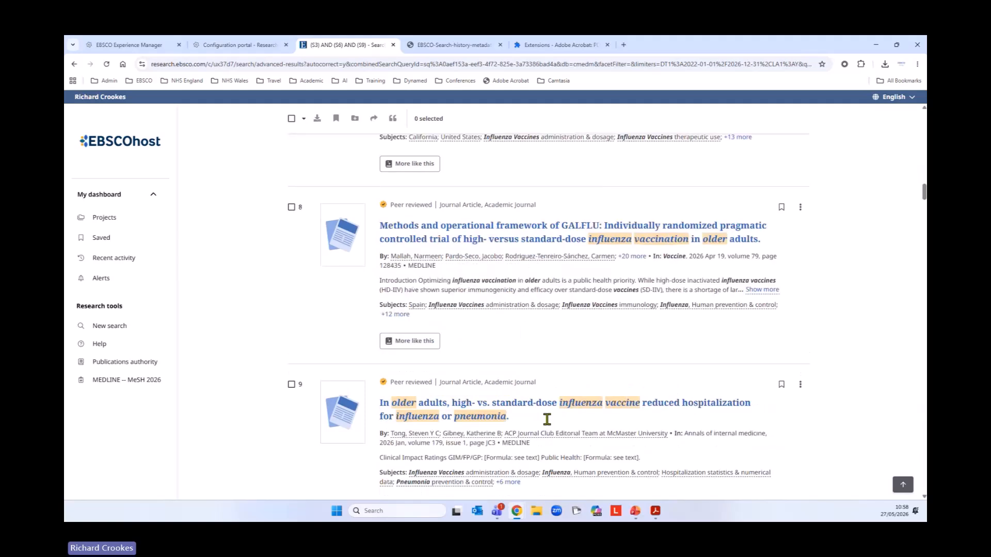
click(907, 490)
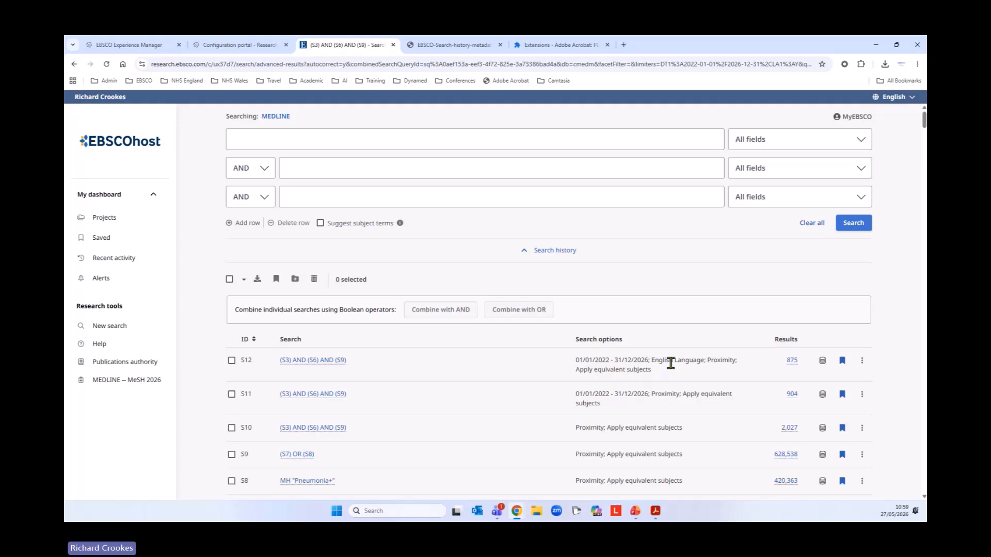
scroll(624, 366, down, 6)
scroll(624, 372, down, 2)
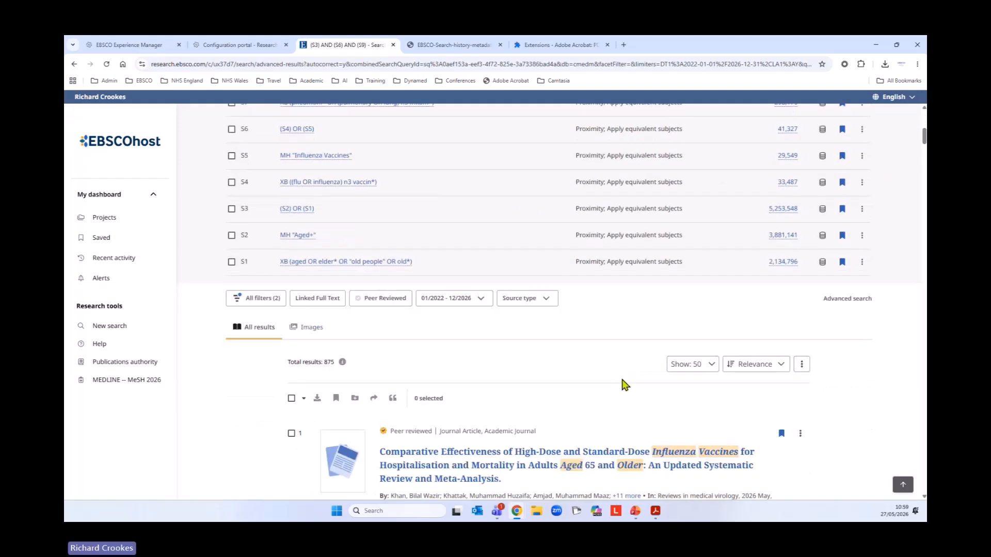
click(107, 240)
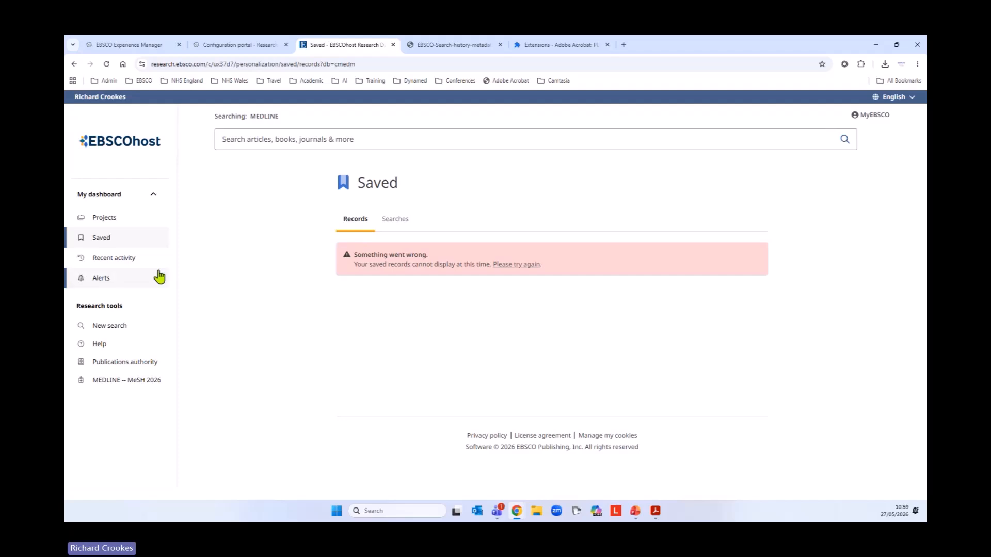
click(103, 239)
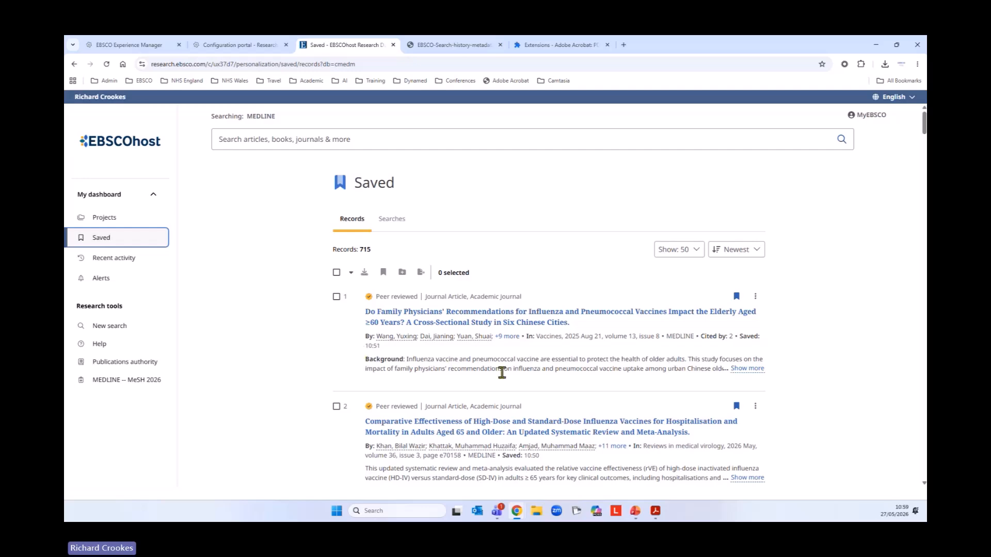
- Remove two consecutive batches of 50 records from the saved records and look over the remaining list
click(337, 273)
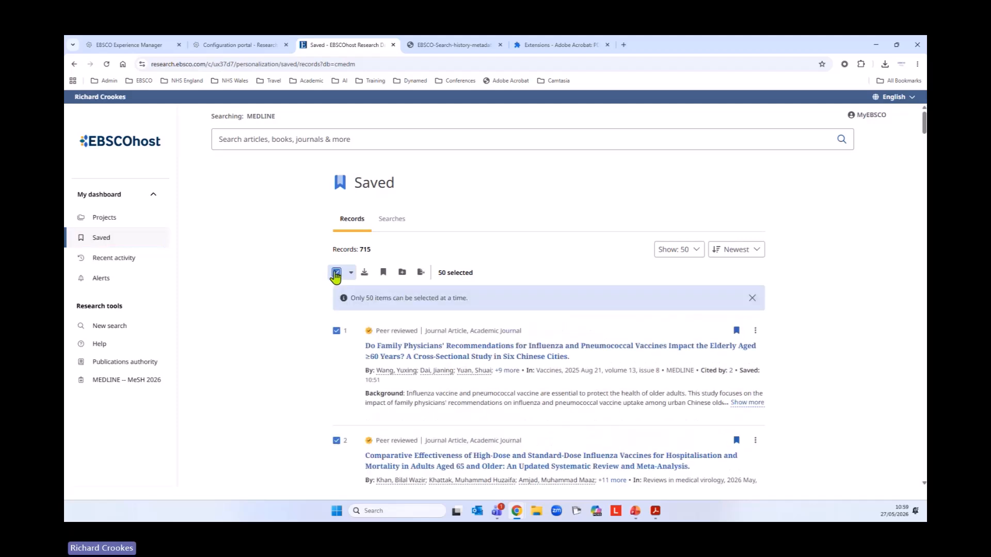
click(383, 272)
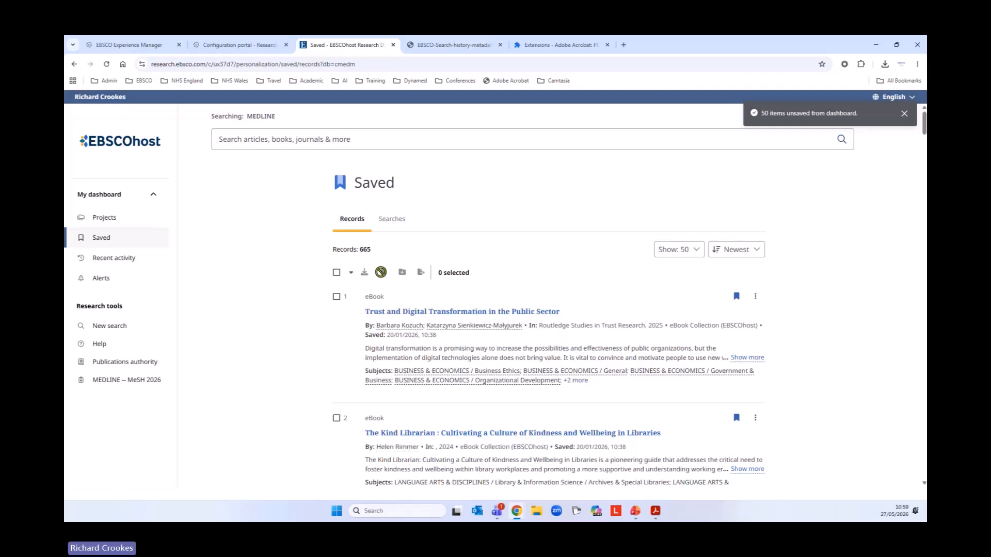
click(336, 273)
click(383, 273)
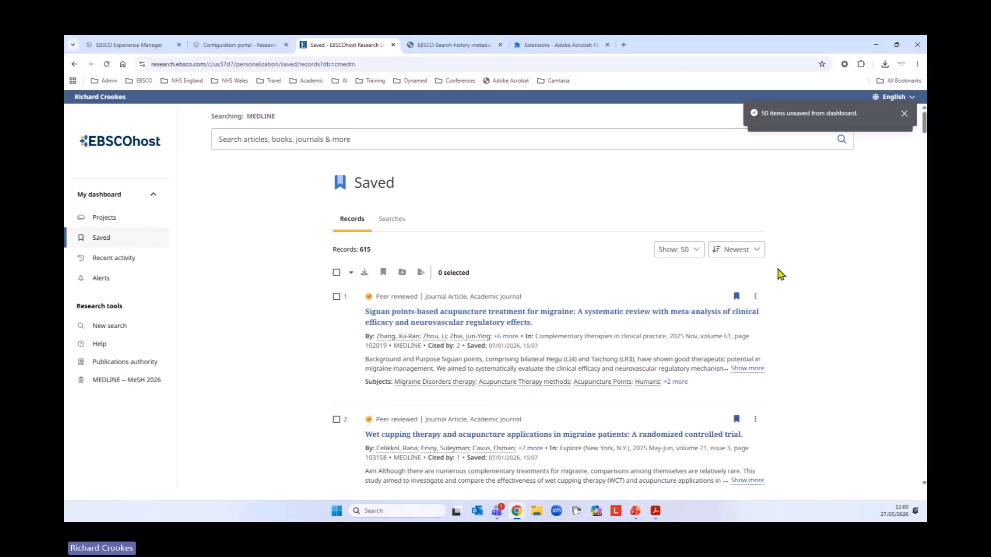
scroll(772, 289, down, 5)
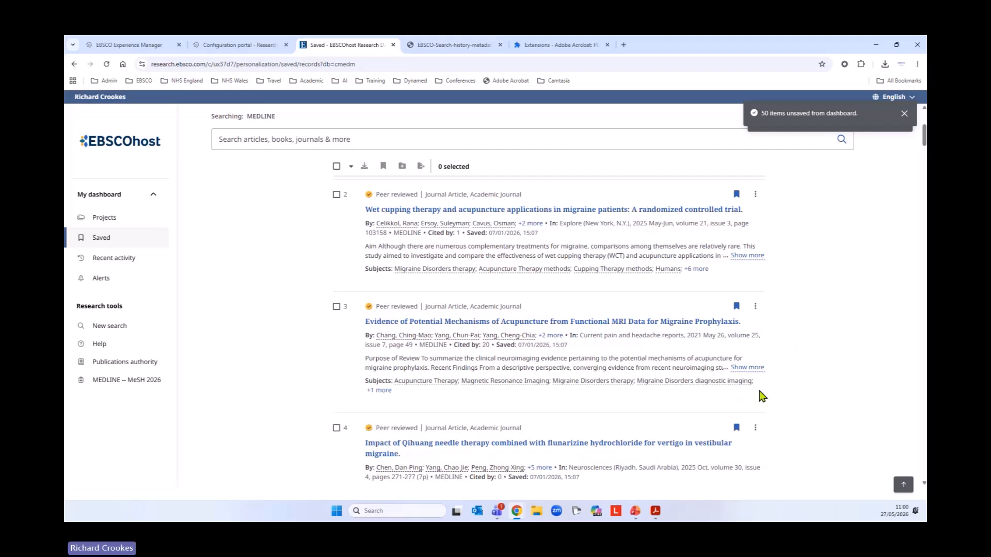
scroll(762, 397, up, 5)
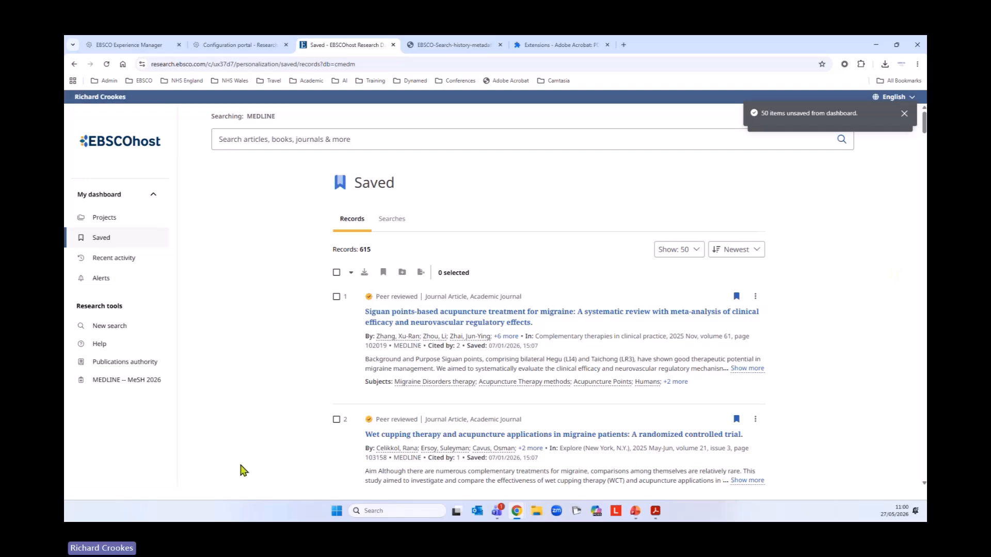
- Open a new advanced search and look up Browsing CINAHL/MeSH Headings in the help's EBSCOhost Quick Start Guide
click(116, 332)
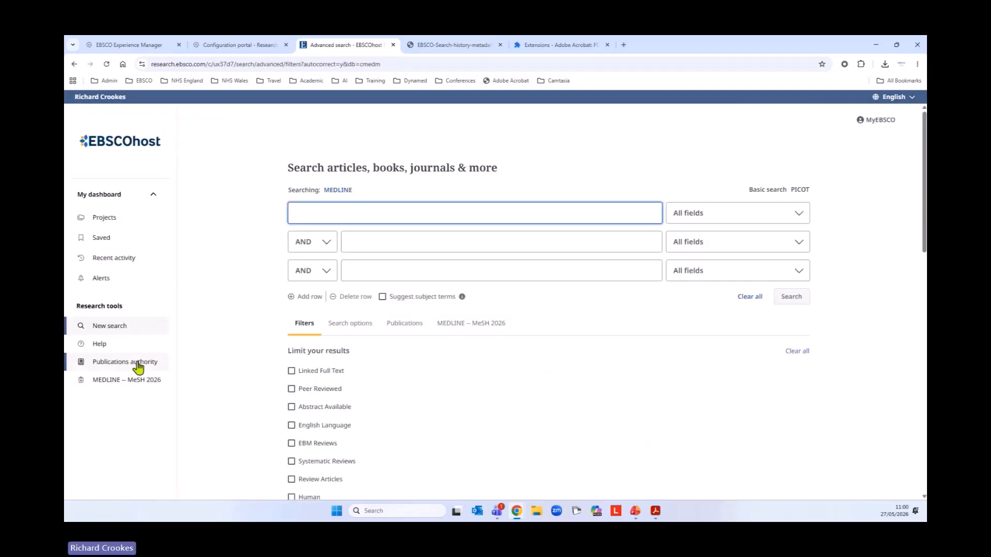
click(101, 344)
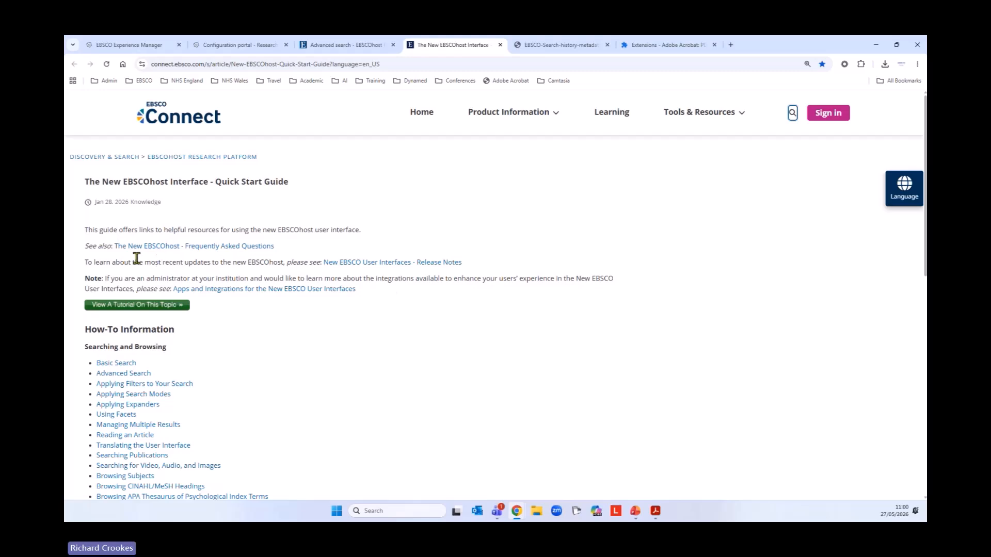
scroll(363, 355, down, 3)
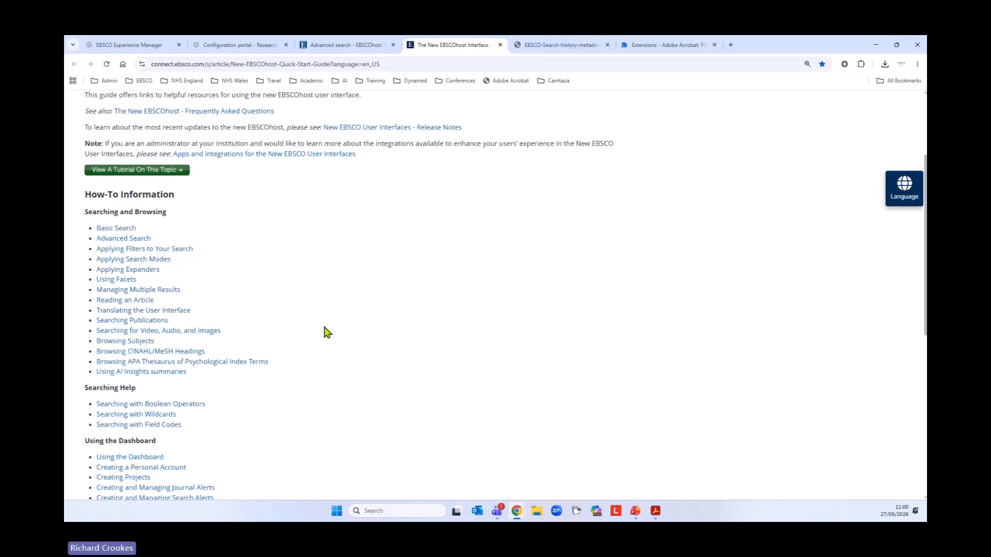
scroll(384, 313, down, 1)
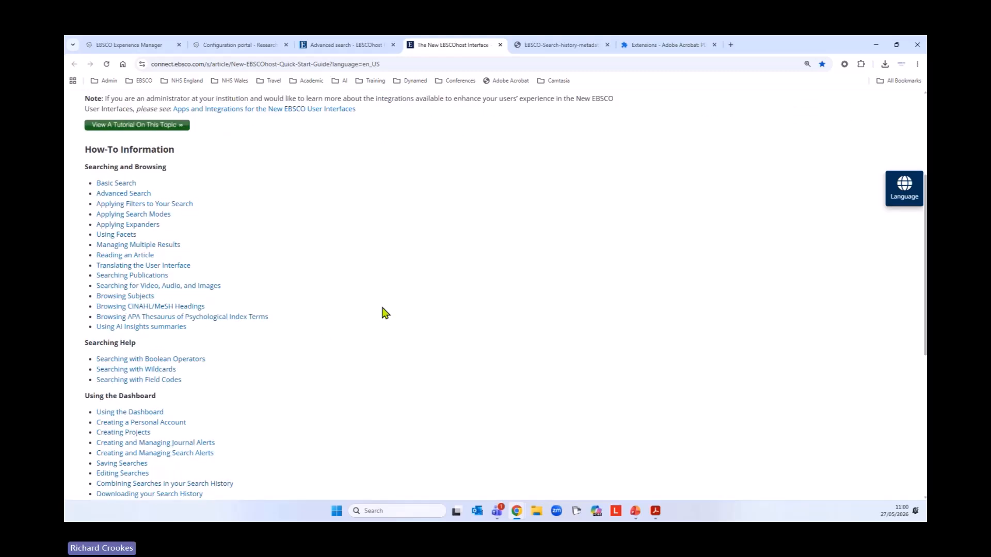
scroll(385, 312, down, 2)
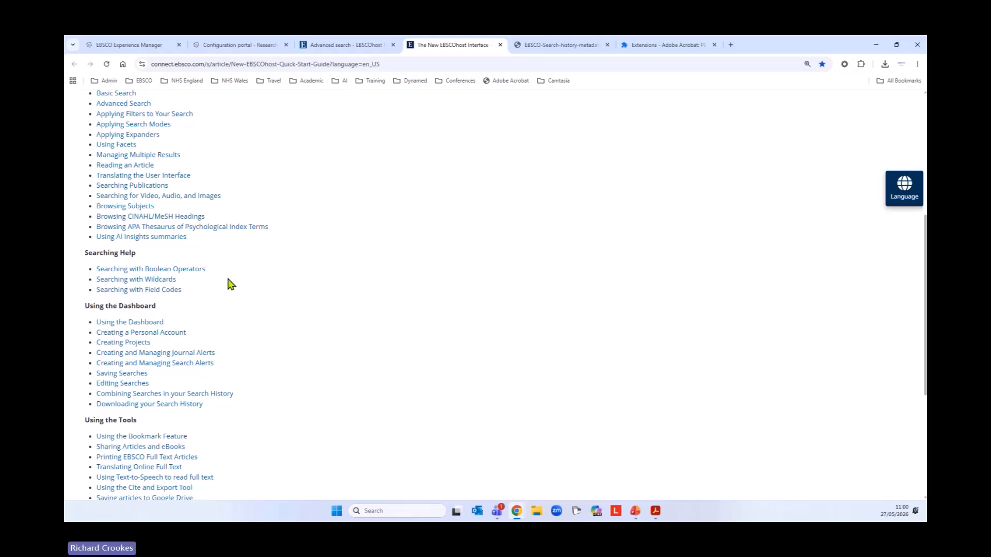
click(140, 217)
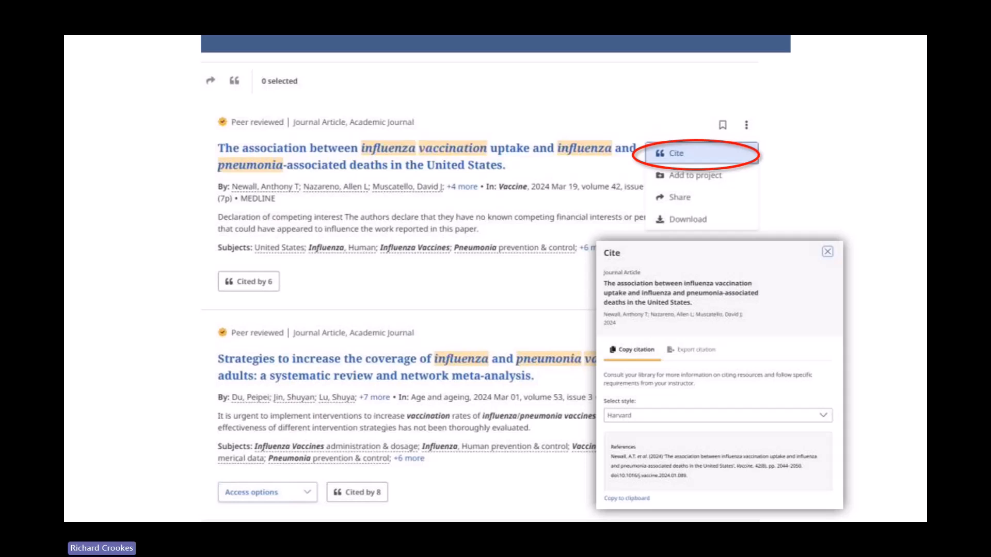
key(Right)
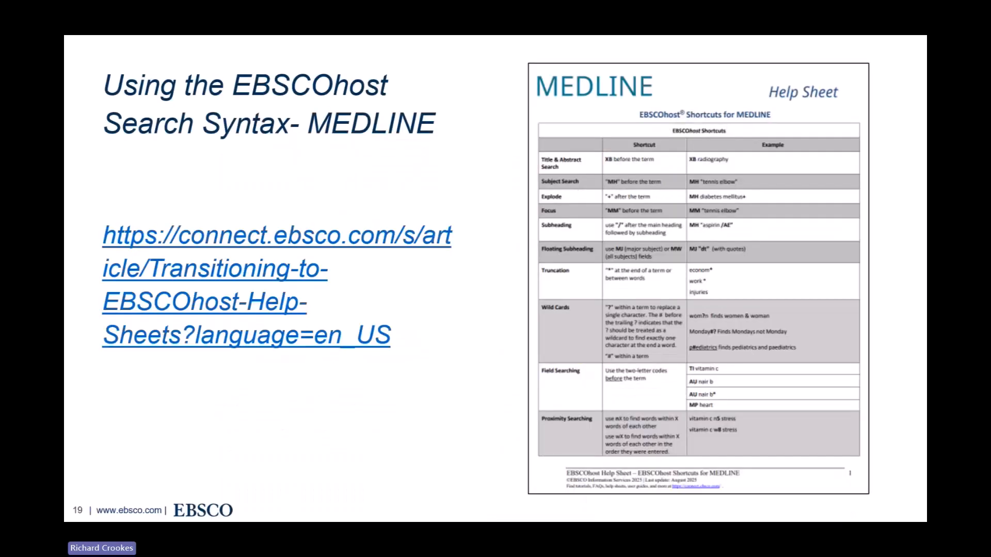